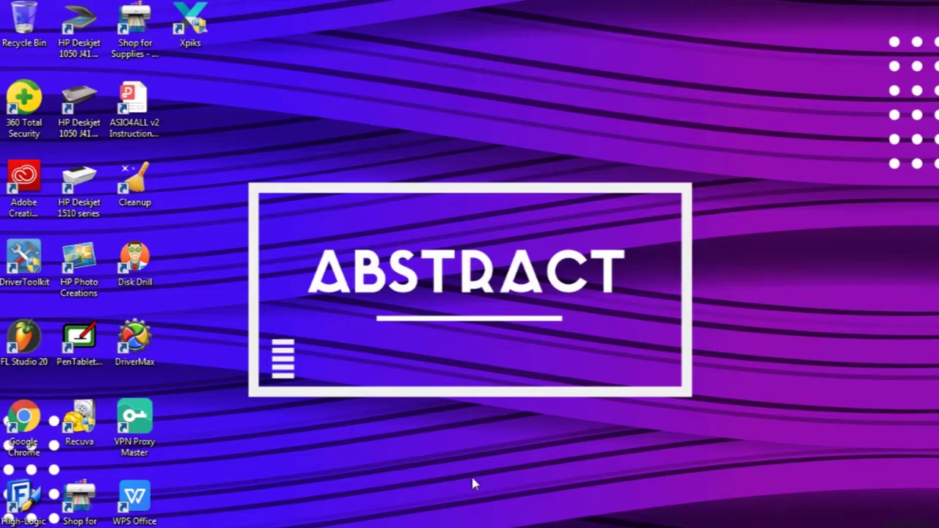
Step: Launch Adobe Illustrator from the taskbar to its start screen
left_click(286, 477)
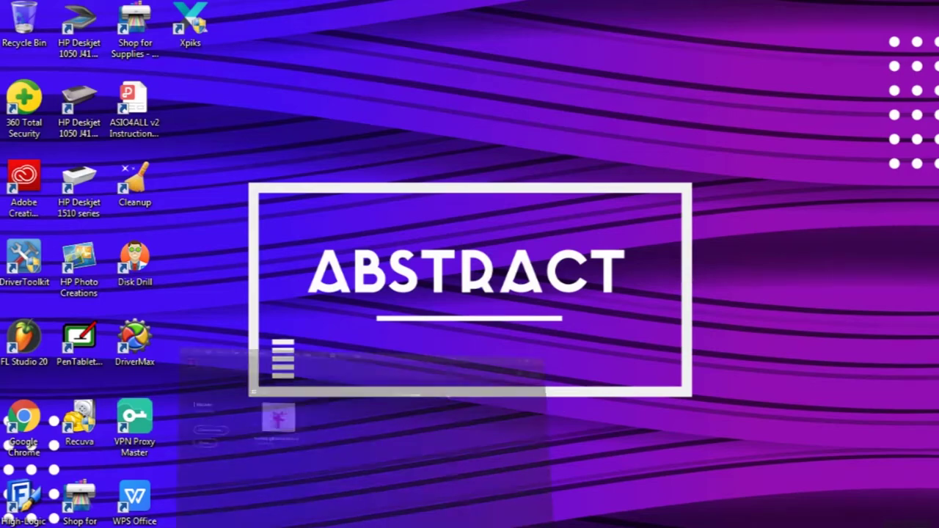
left_click(38, 5)
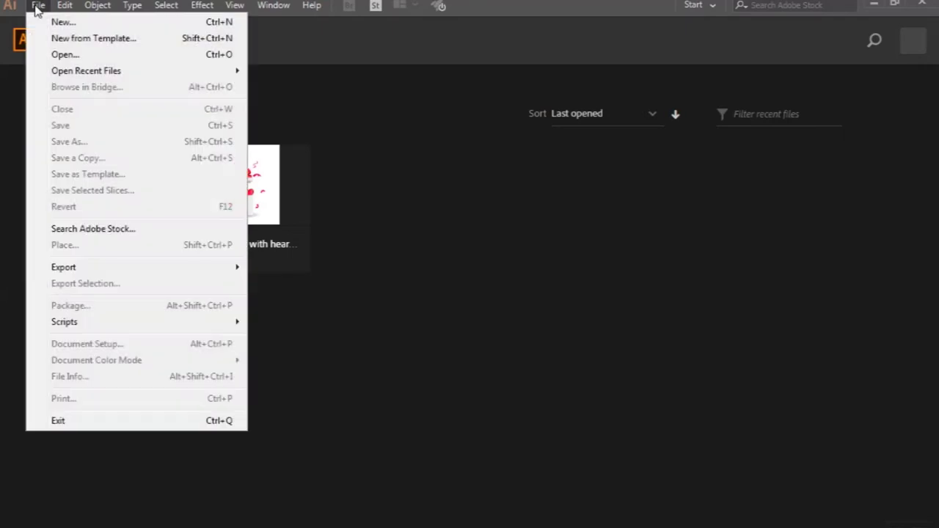
Step: Bring up the New Document settings with the 2000 × 2000 px preset
left_click(51, 22)
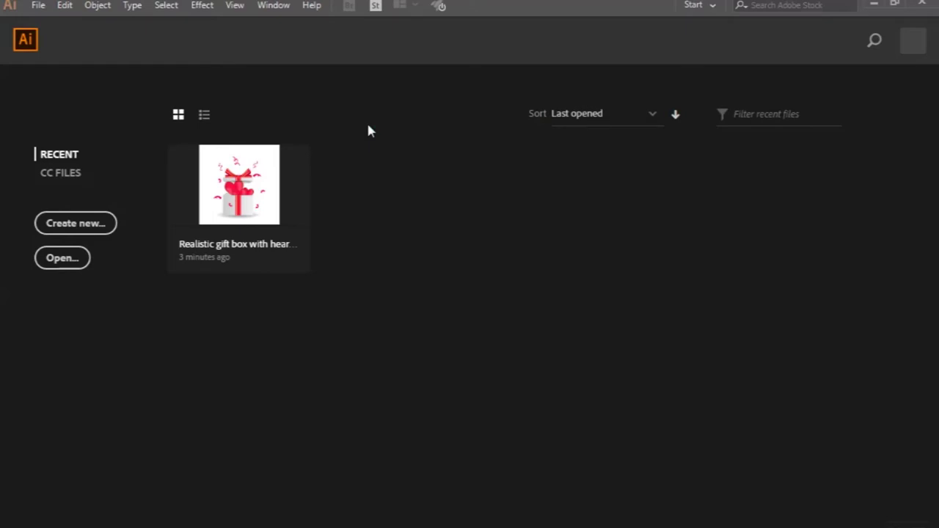
key("ctrl+n")
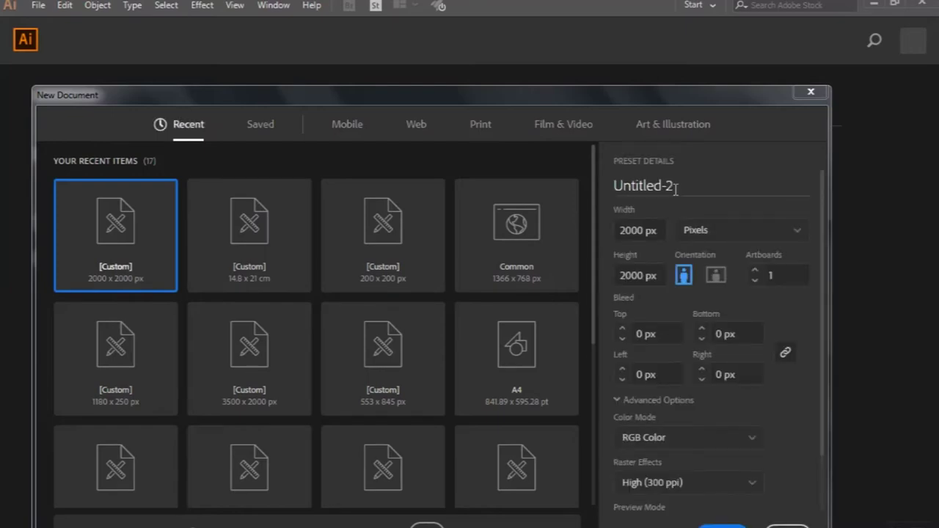
Step: Create a 3000 × 1500 px document named 'Islamic elegant and luxury ornament background'
double_click(681, 189)
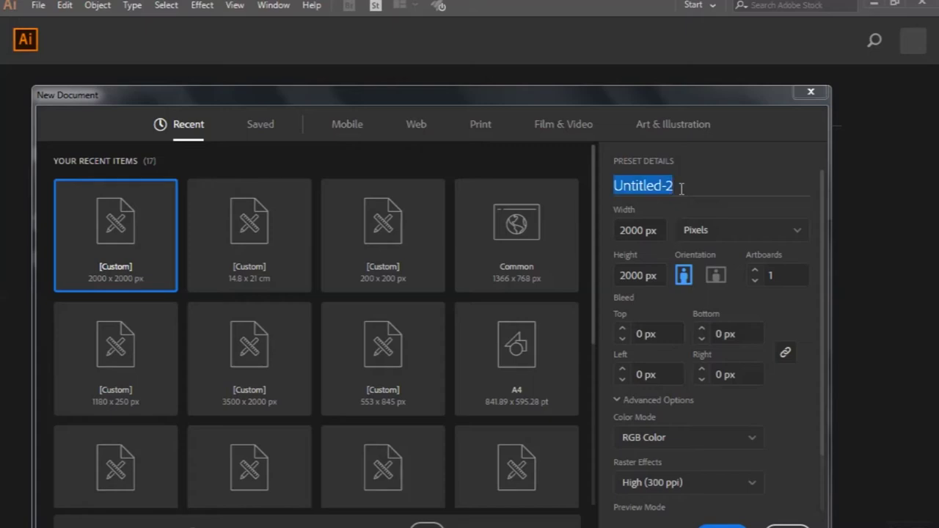
type("Is")
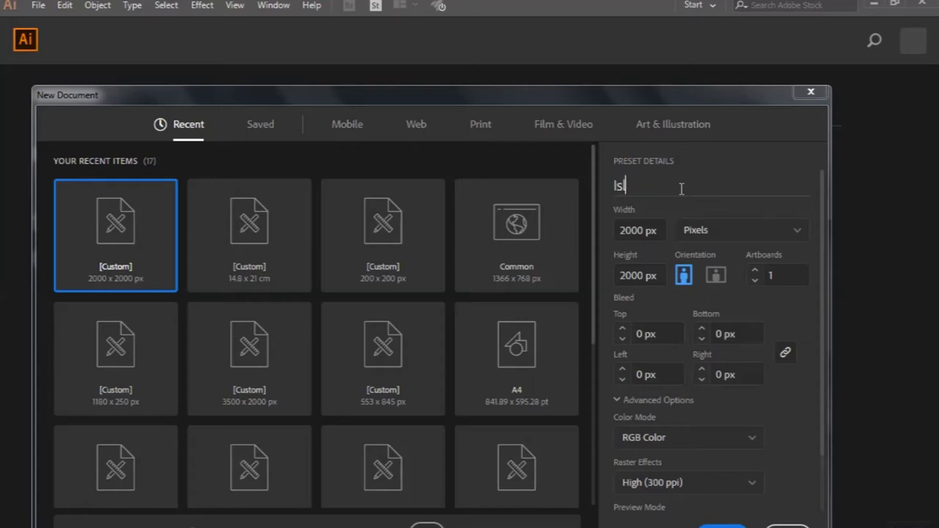
type("lamic ")
type("elegant and luxur")
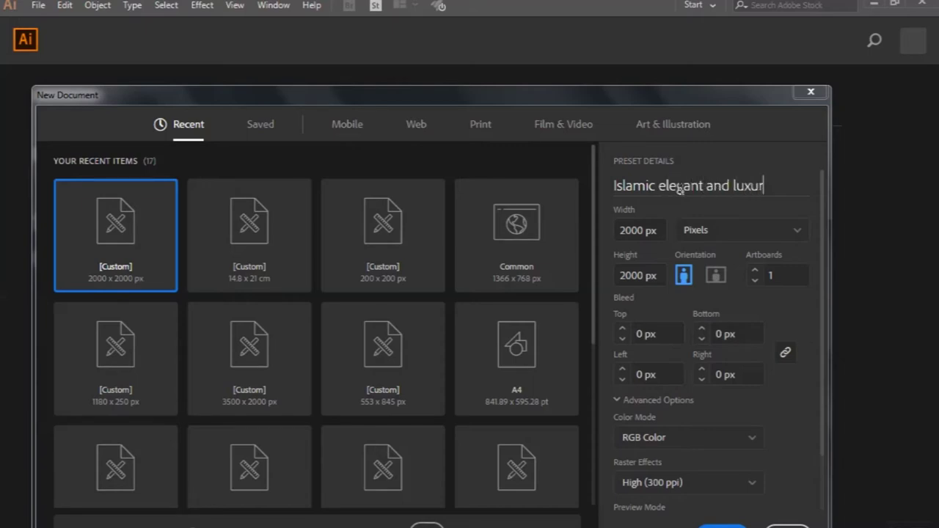
type("y ")
type("ornament background")
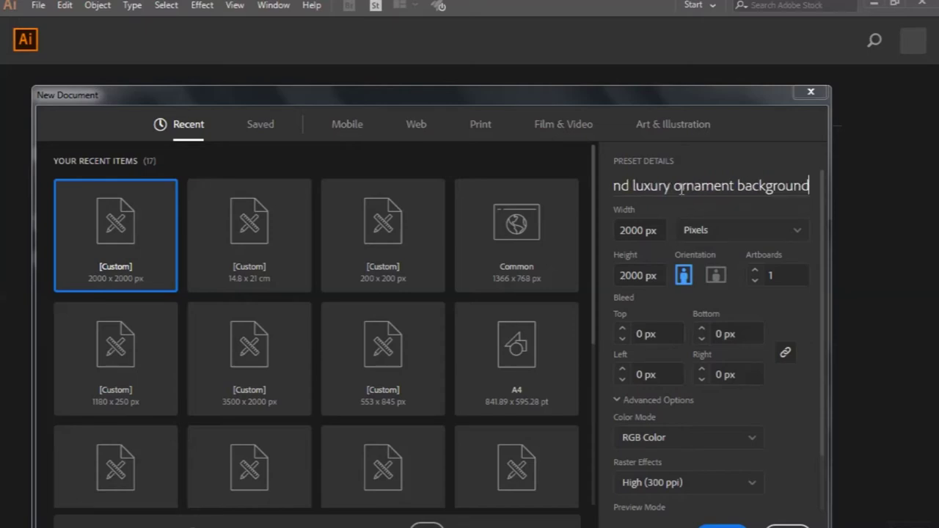
left_click(622, 231)
left_click_drag(631, 230, 599, 236)
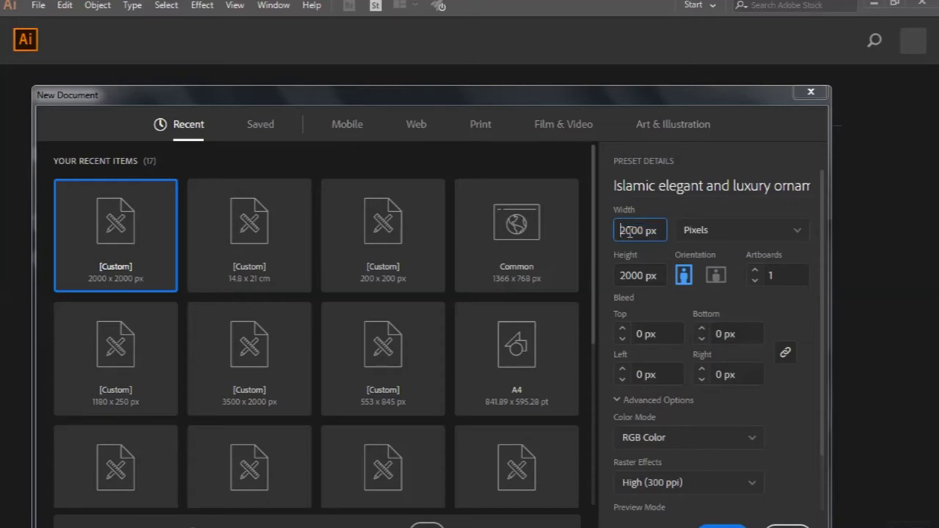
key("Left")
key("Delete")
type("3")
left_click_drag(633, 278, 601, 276)
type("15")
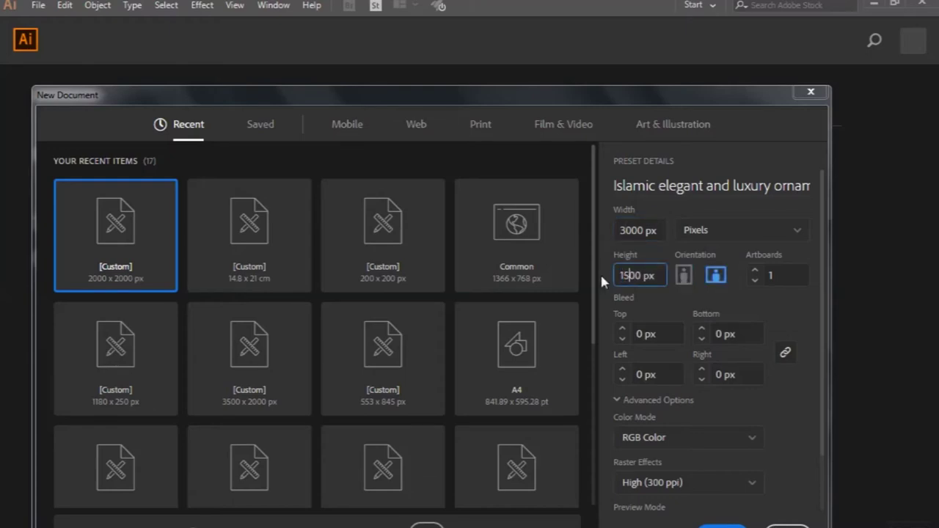
key("Return")
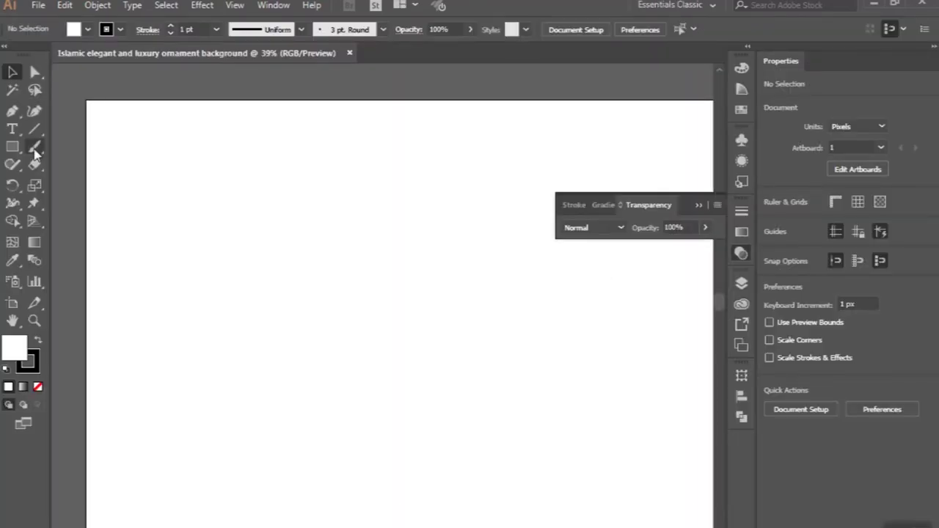
Step: Draw a square on the artboard and resize it to 276 px
left_click(12, 146)
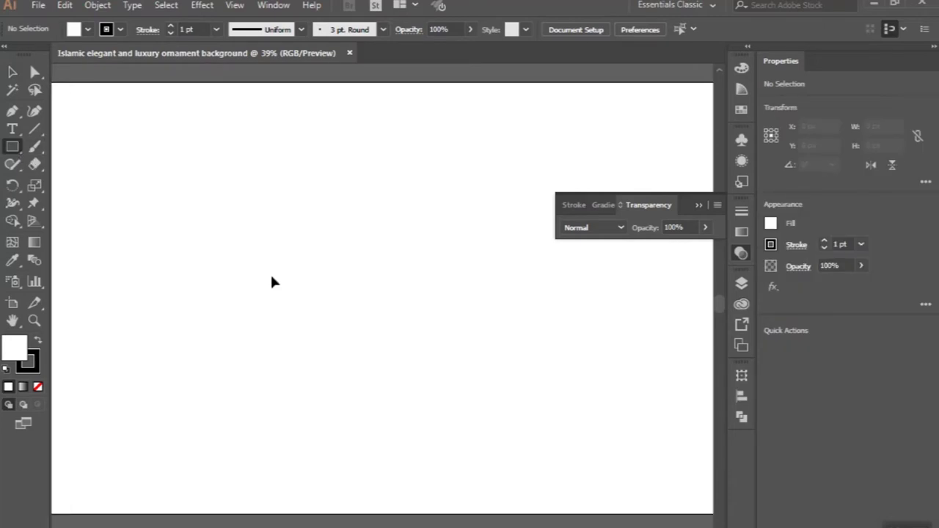
left_click(699, 204)
left_click_drag(382, 269, 458, 345)
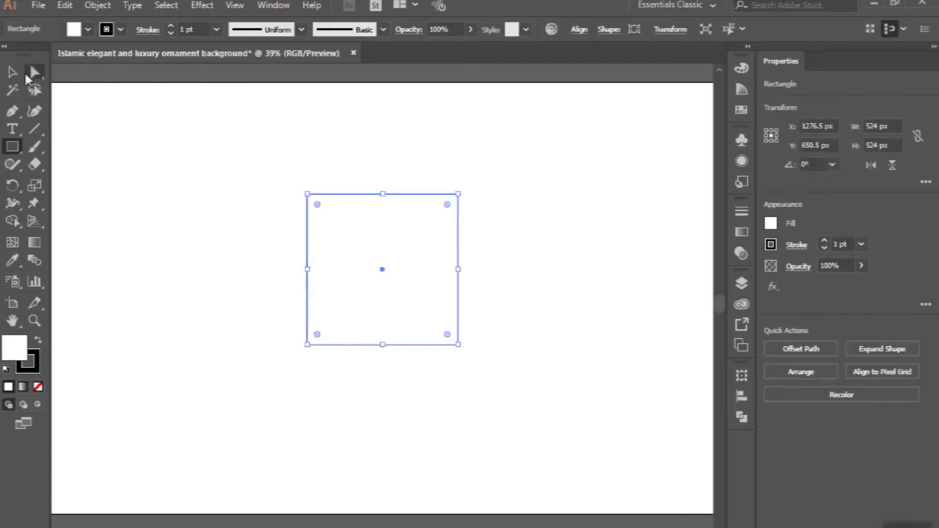
left_click(12, 71)
left_click_drag(385, 193, 385, 230)
key("ctrl+plus")
key("ctrl+plus")
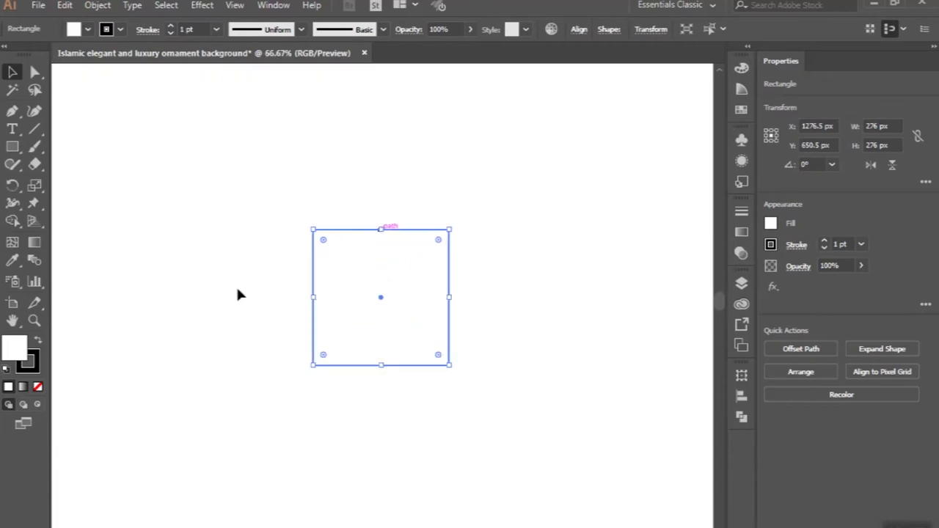
Step: Give the square no fill and a 15 pt stroke weight
left_click(37, 386)
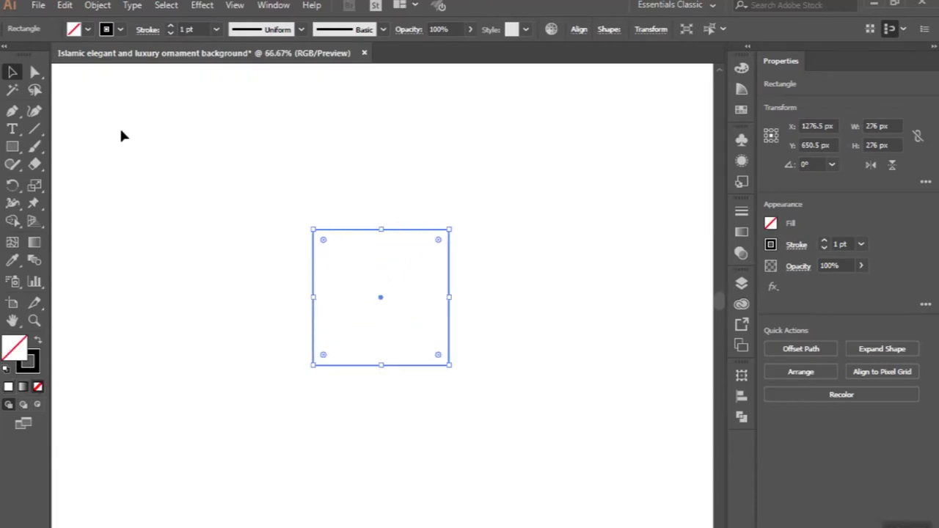
double_click(184, 29)
type("15")
key("Return")
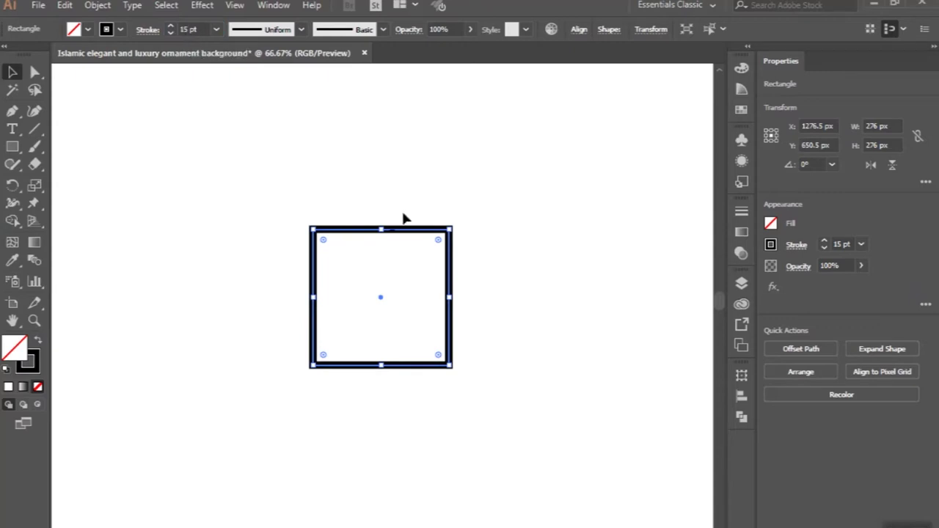
left_click(404, 218)
left_click(387, 233)
left_click(97, 6)
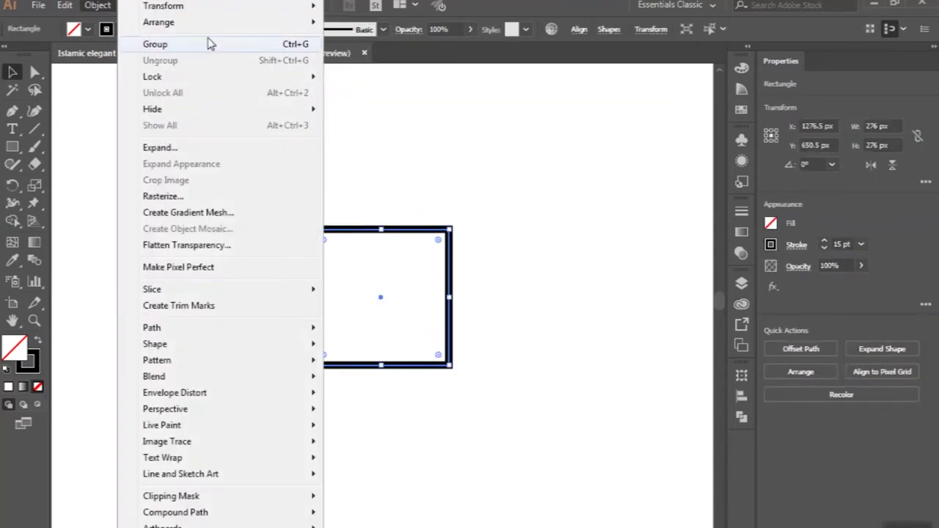
Step: Make a 45° rotated copy of the square
mouse_move(158, 22)
left_click(360, 45)
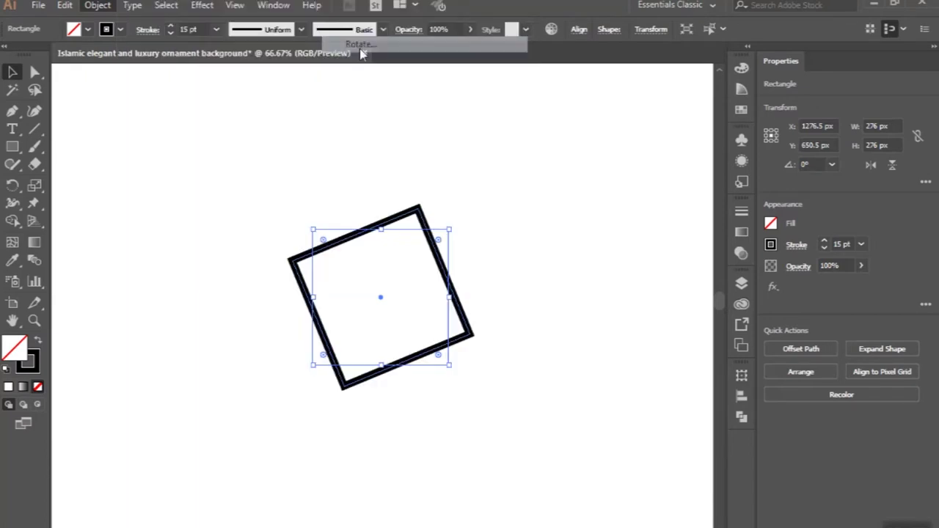
key("BackSpace")
type("45")
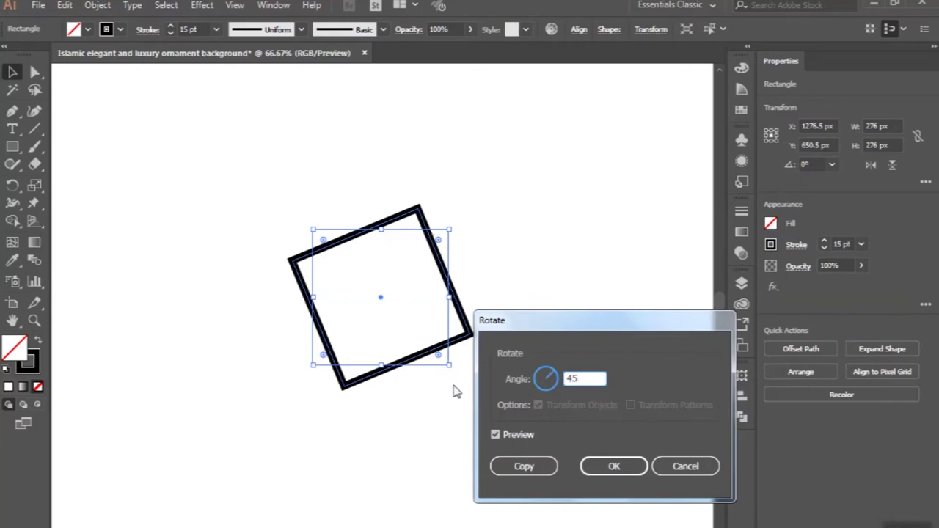
left_click(518, 467)
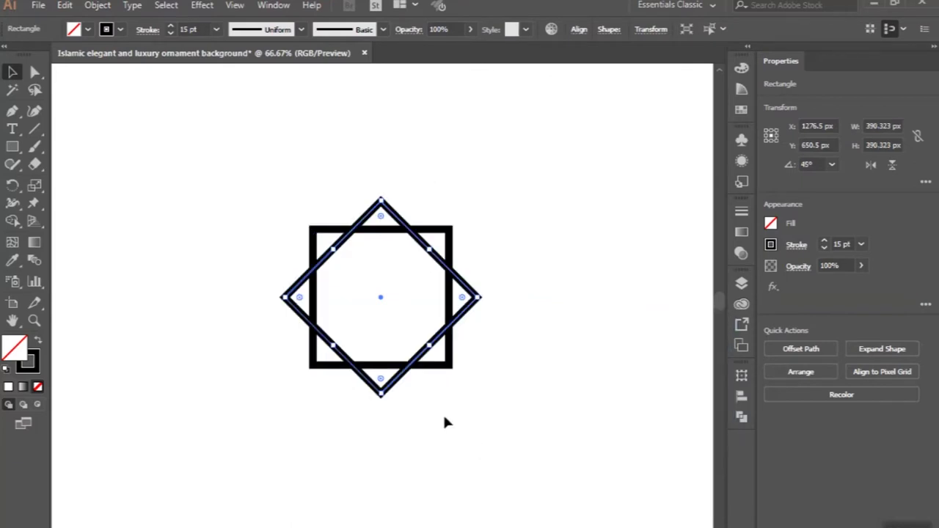
Step: Unite both squares into an eight-point star and duplicate it to the right
left_click_drag(283, 179, 362, 267)
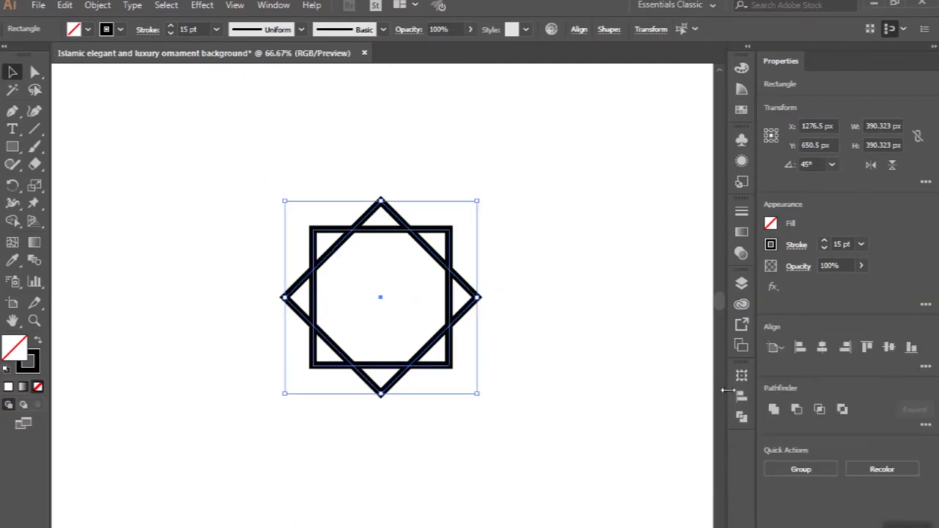
left_click(774, 410)
scroll(534, 339, "down", 1)
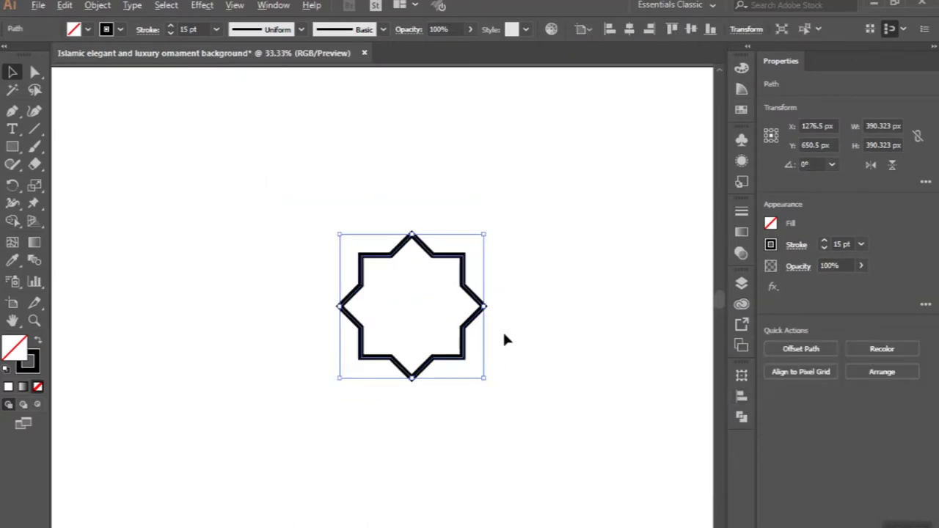
scroll(503, 334, "down", 1)
left_click_drag(481, 331, 639, 332)
scroll(503, 346, "up", 1)
mouse_move(423, 312)
left_mouse_down()
mouse_move(462, 366)
mouse_move(216, 365)
left_mouse_up()
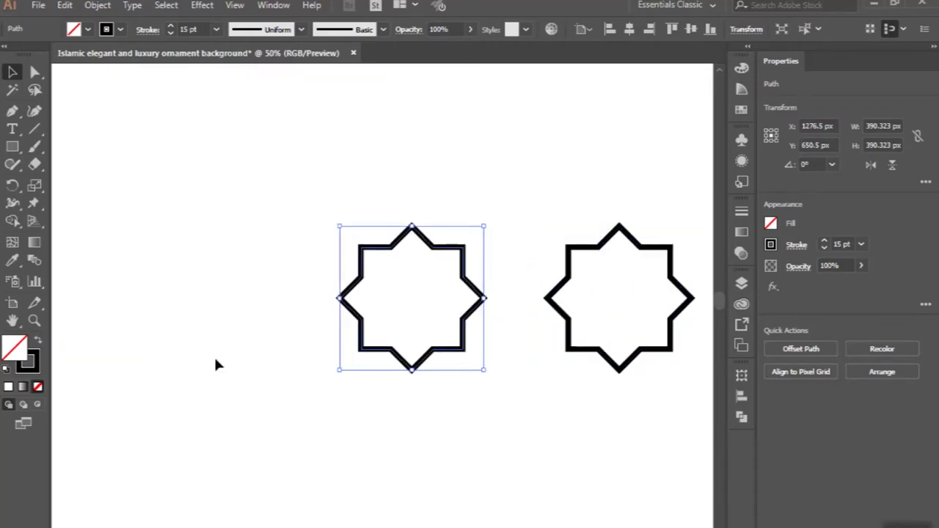
Step: Remove the left star's outline and fill it with a linear gradient
left_click(38, 342)
left_click(742, 233)
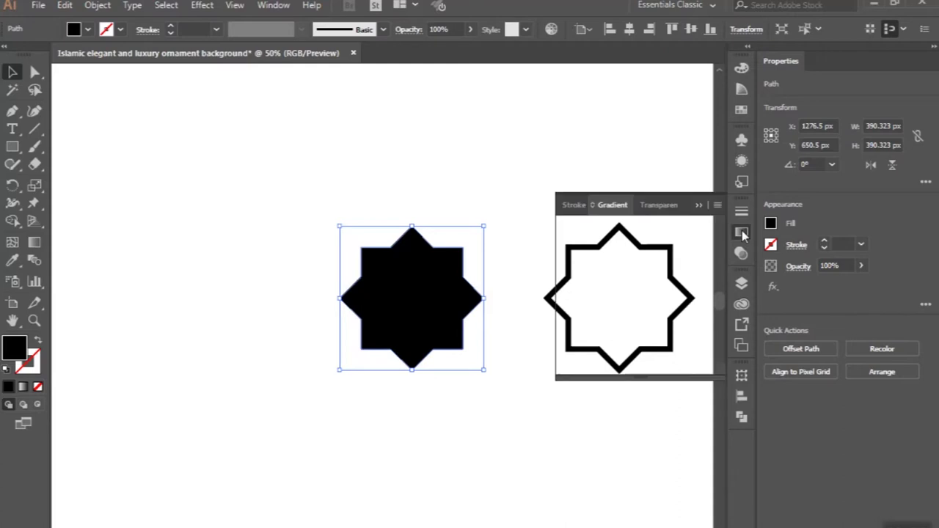
left_click(576, 235)
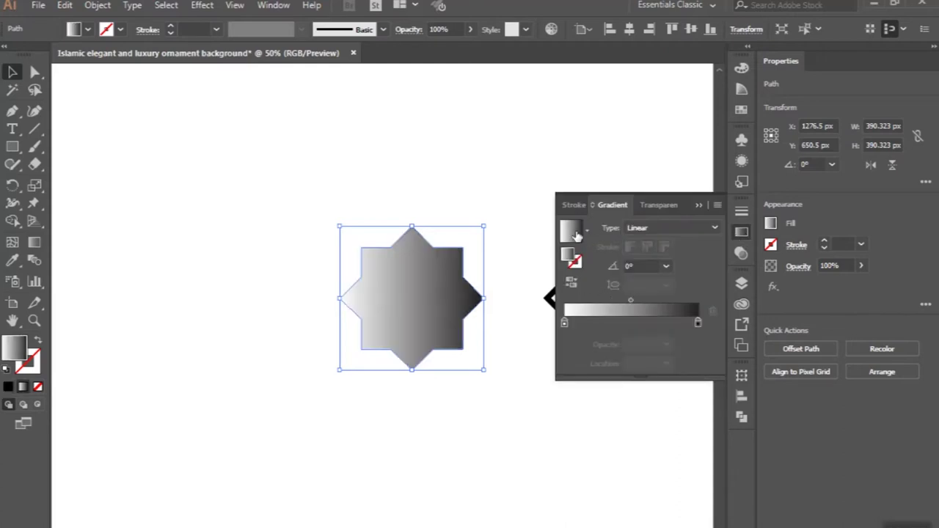
Step: Set the gradient's left stop to the tan RGB hex value f8cf8
left_click(563, 325)
double_click(563, 324)
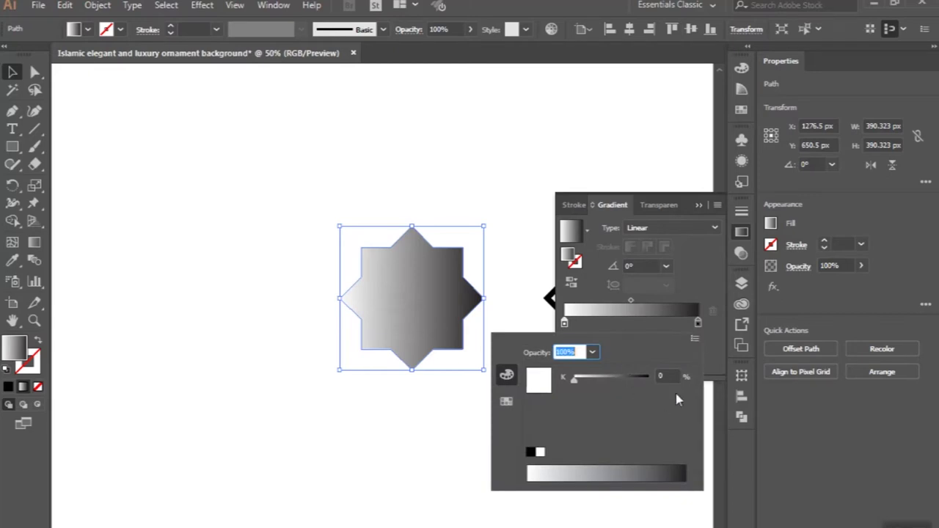
left_click(694, 340)
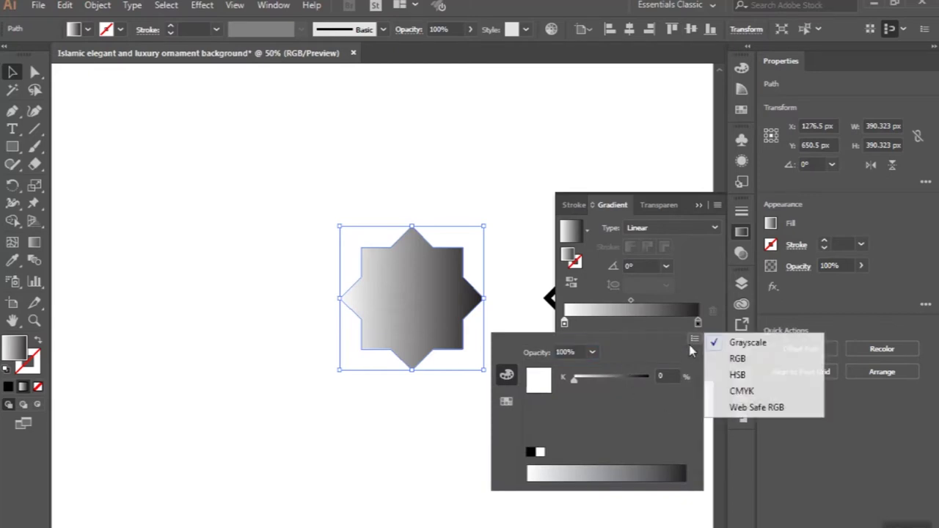
left_click(736, 359)
left_click(661, 452)
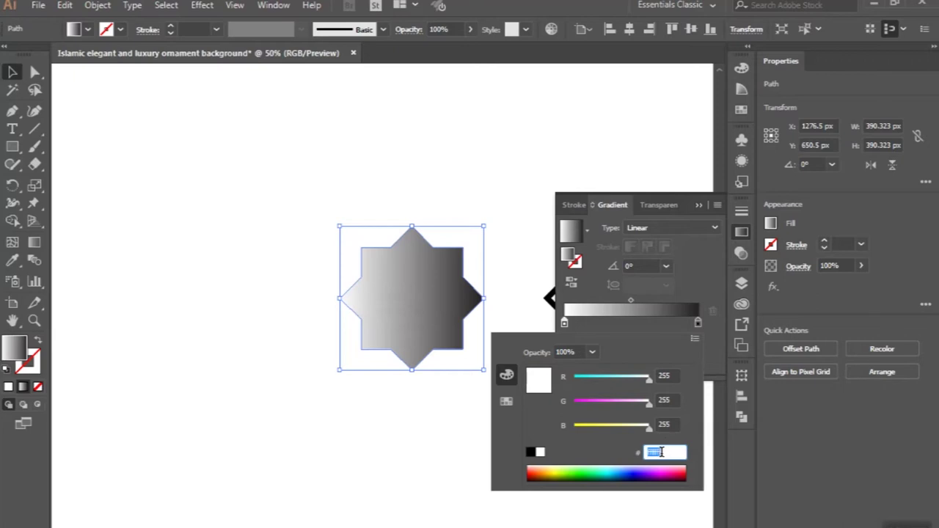
type("f8c")
type("f8c")
key("Return")
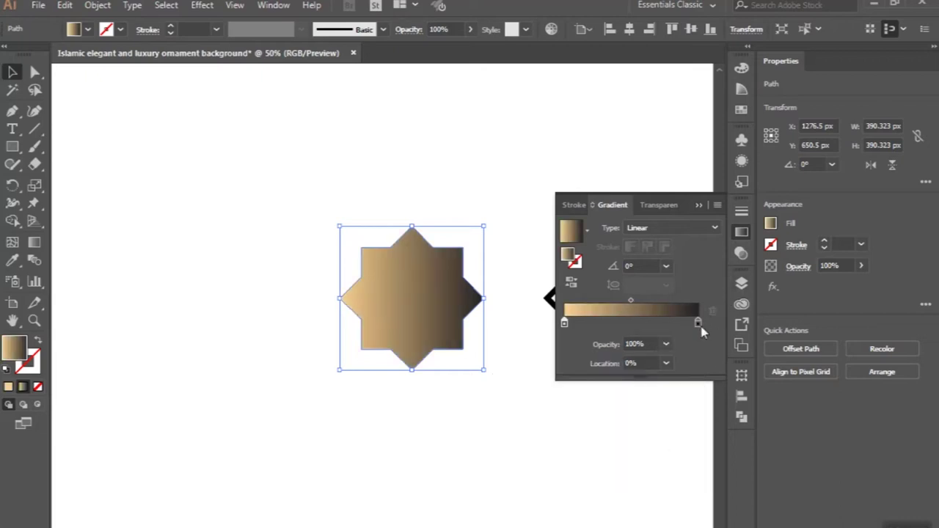
double_click(698, 324)
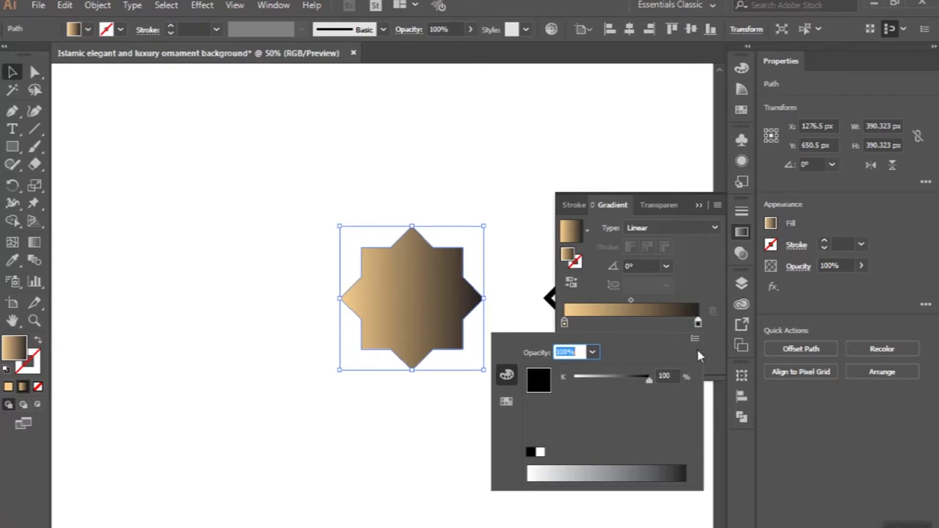
Step: Set the gradient's right stop to the gold RGB hex value 9a710
left_click(696, 341)
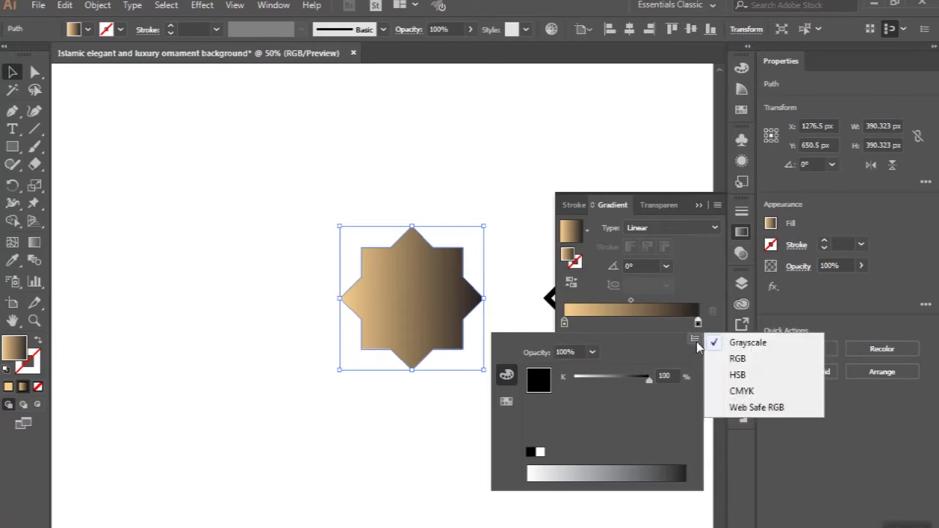
left_click(737, 359)
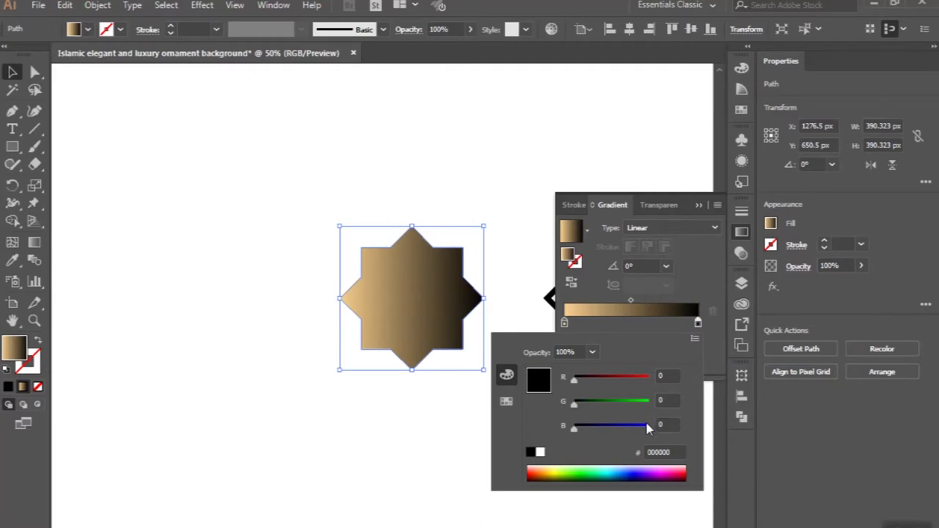
left_click(659, 452)
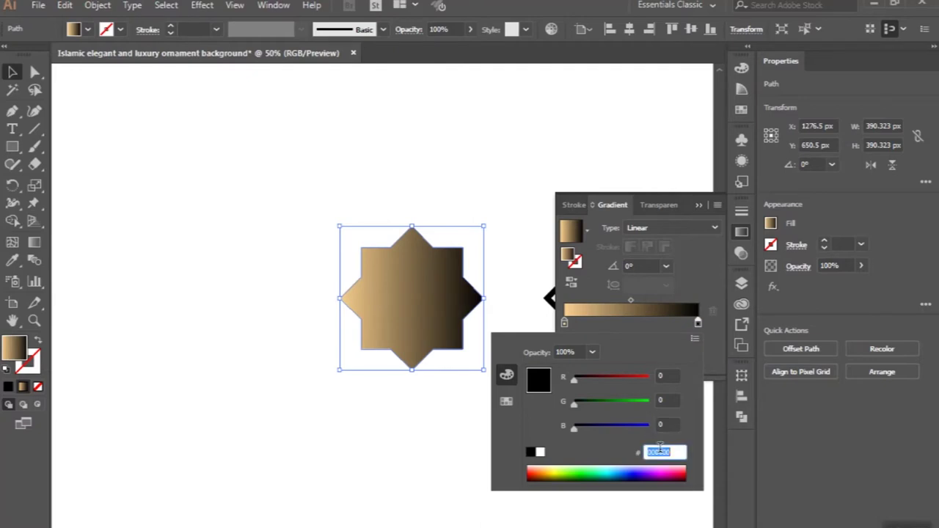
type("9a7")
type("108")
key("Return")
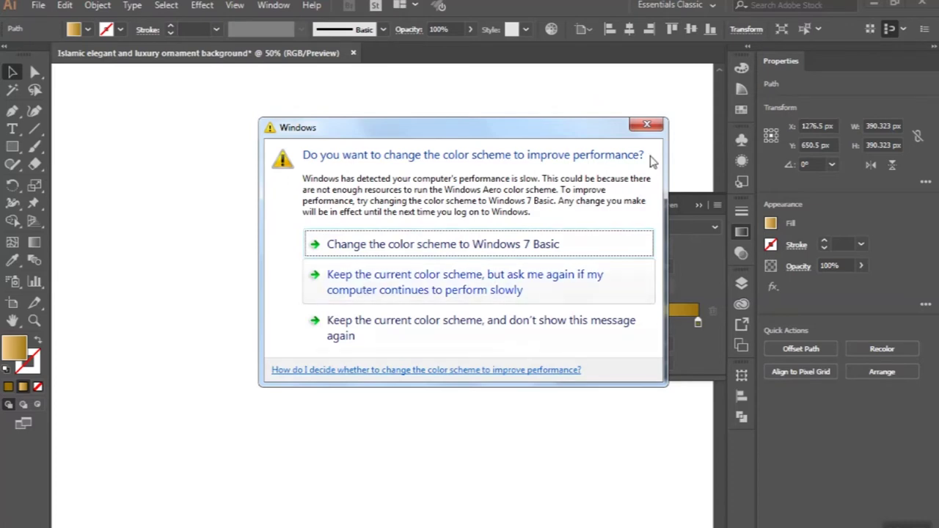
left_click(647, 125)
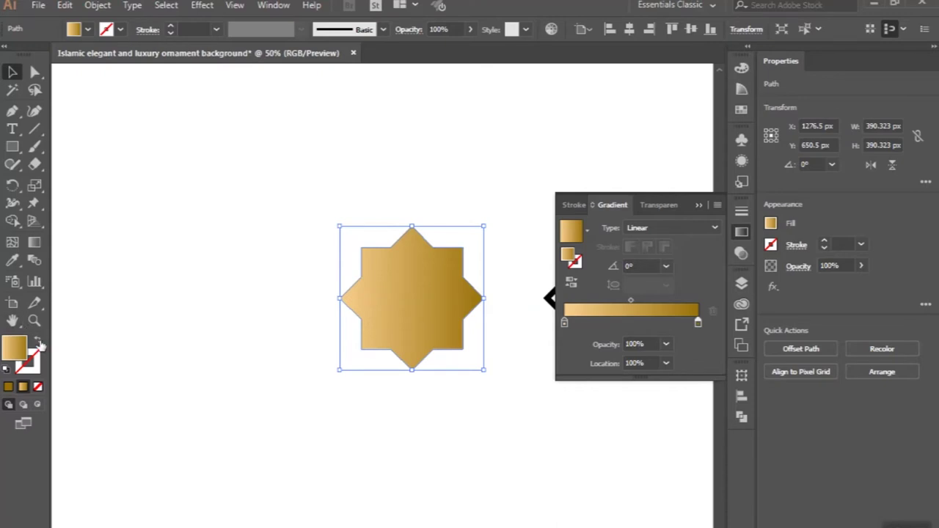
Step: Move the gold gradient to the star's stroke, applied across the stroke
left_click(39, 342)
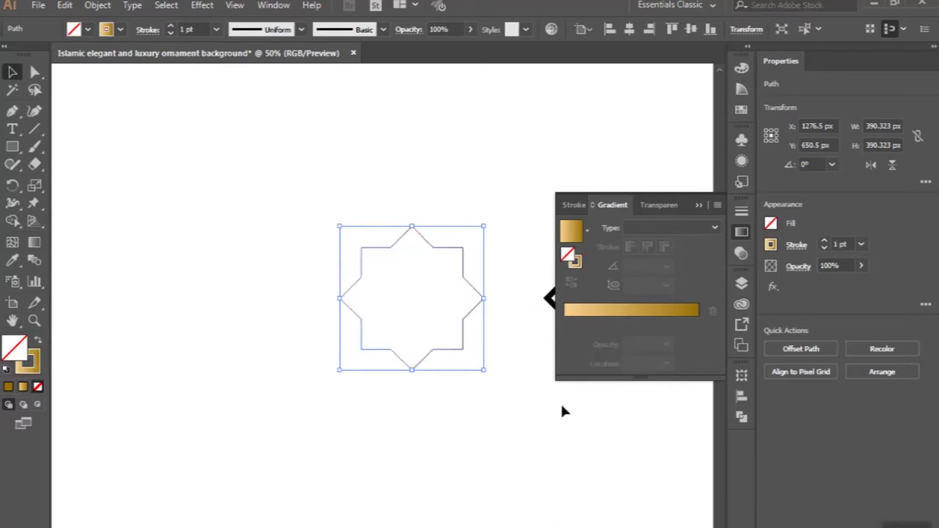
left_click(577, 261)
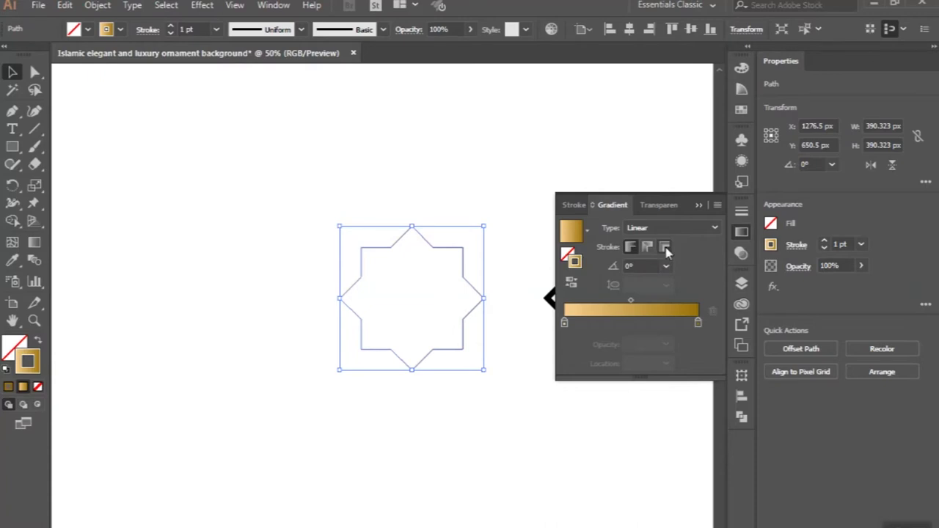
left_click(665, 248)
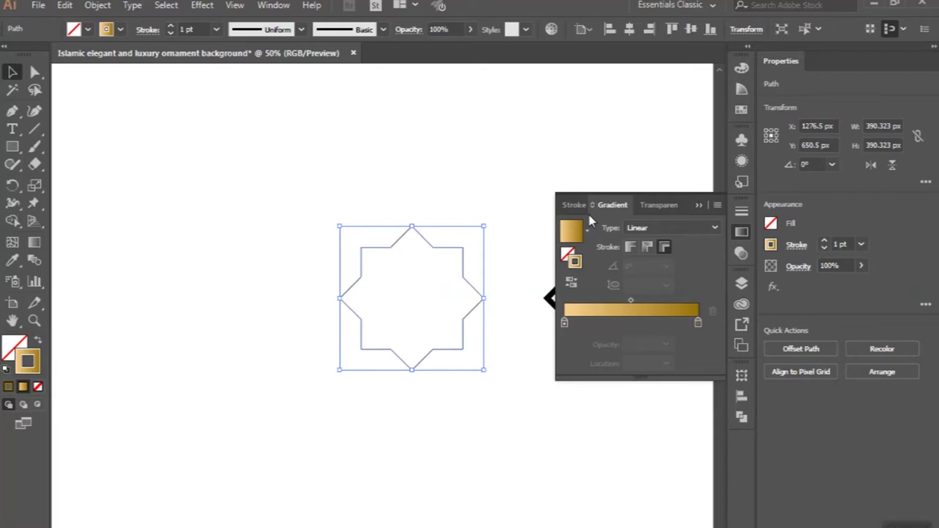
Step: Set the gradient stroke weight to 15 pt
left_click(185, 30)
type("15")
key("Return")
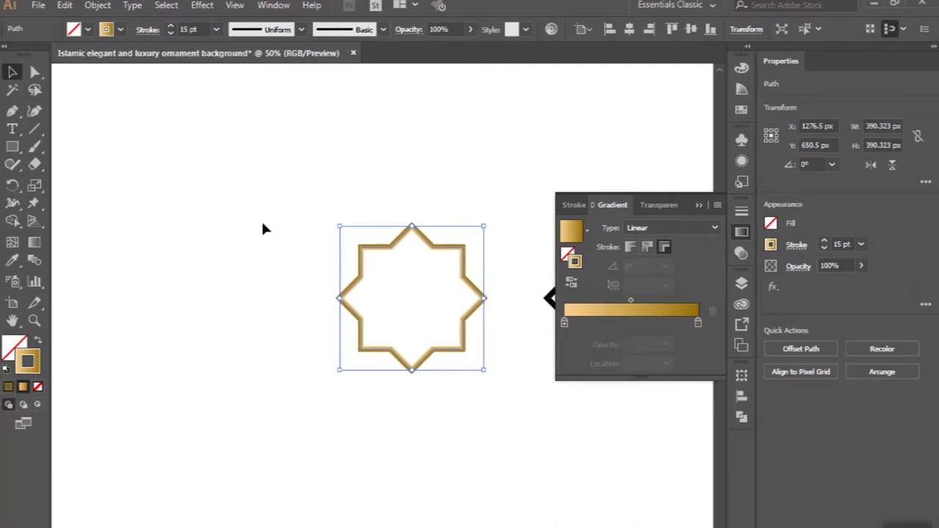
scroll(270, 243, "down", 3)
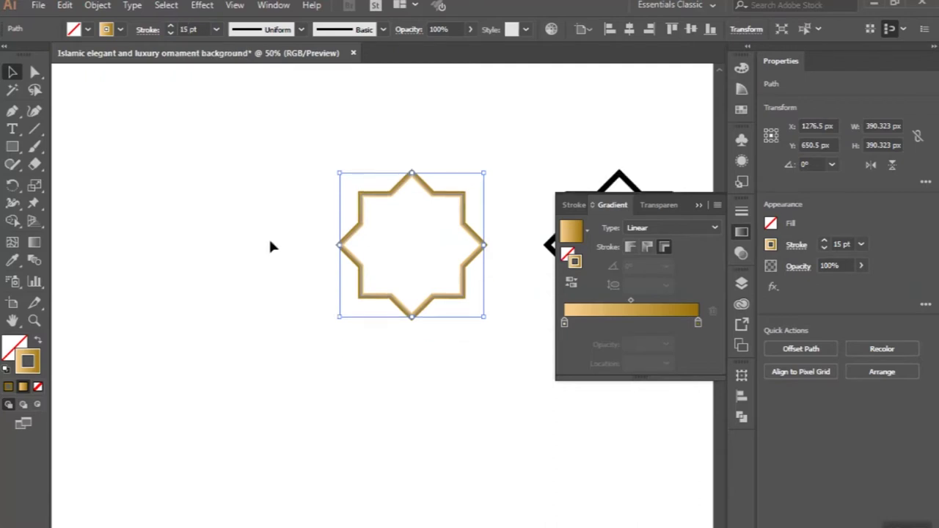
left_click(237, 186)
scroll(237, 186, "down", 1)
scroll(237, 186, "down", 1)
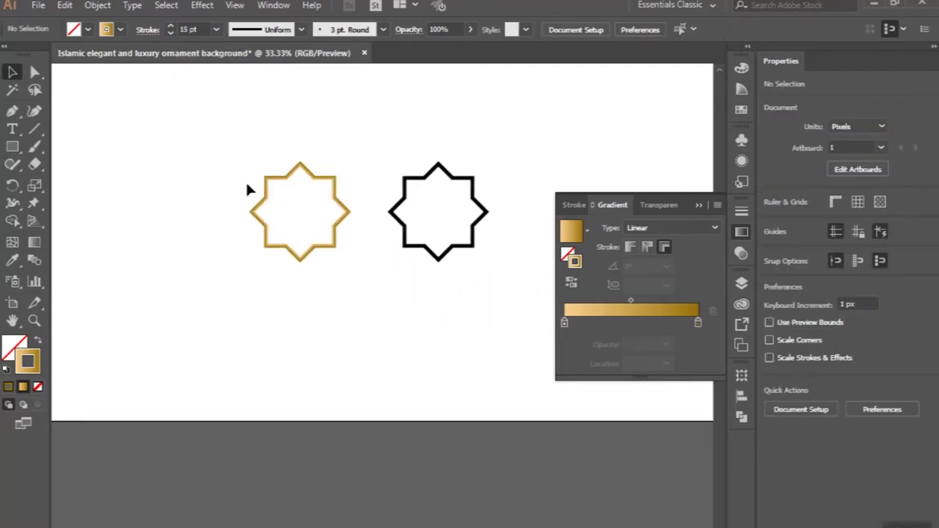
scroll(293, 178, "up", 2)
Step: Preview an Offset Path on the gold star, briefly trying round joins
left_click(292, 179)
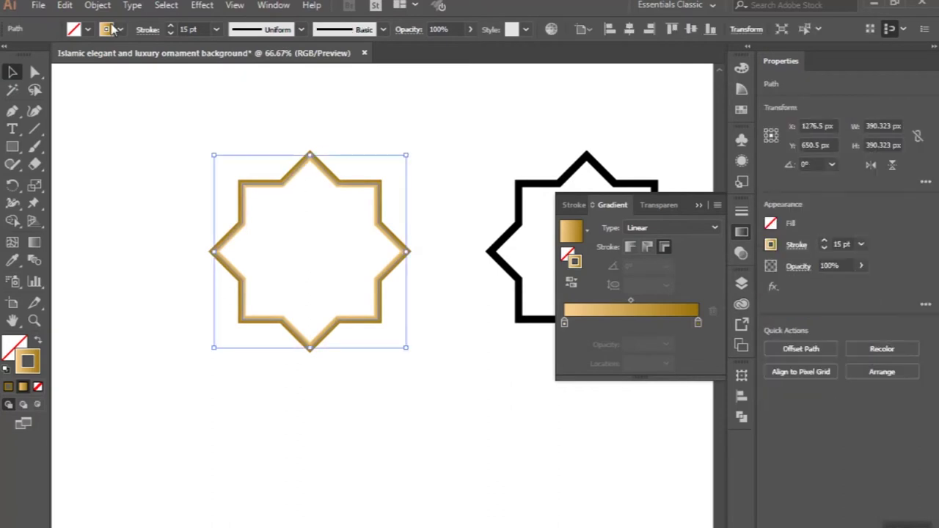
left_click(98, 6)
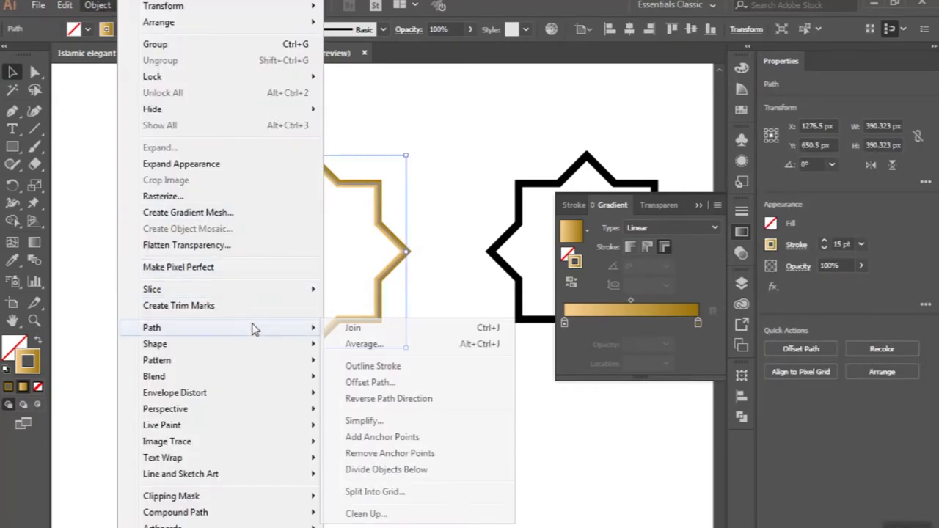
left_click(369, 386)
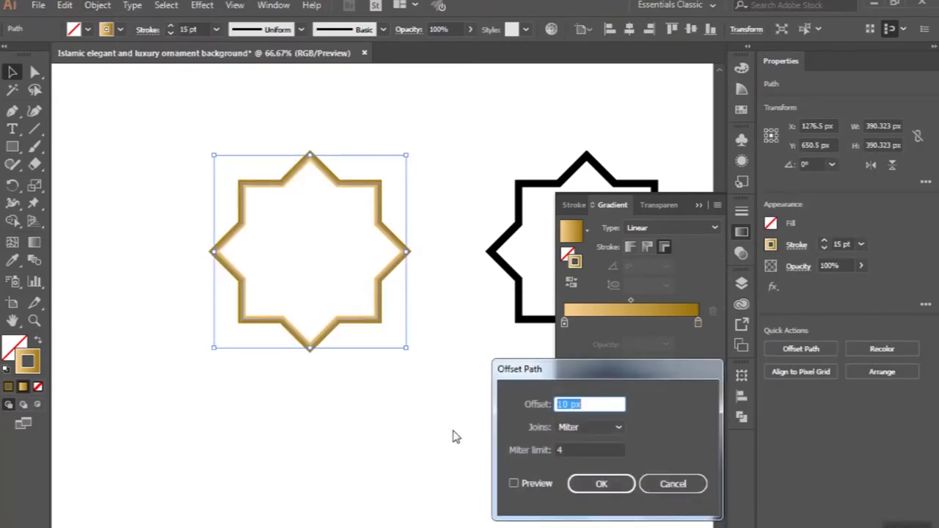
left_click(531, 489)
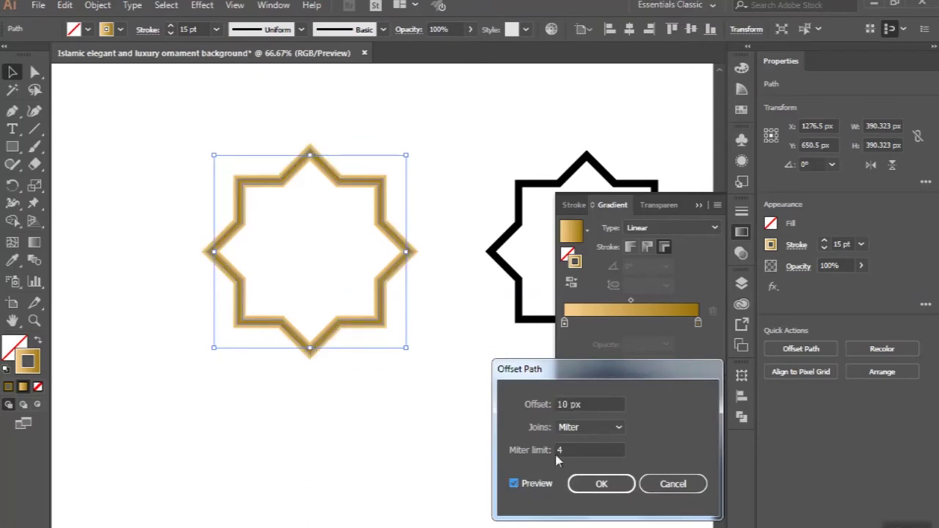
left_click(581, 430)
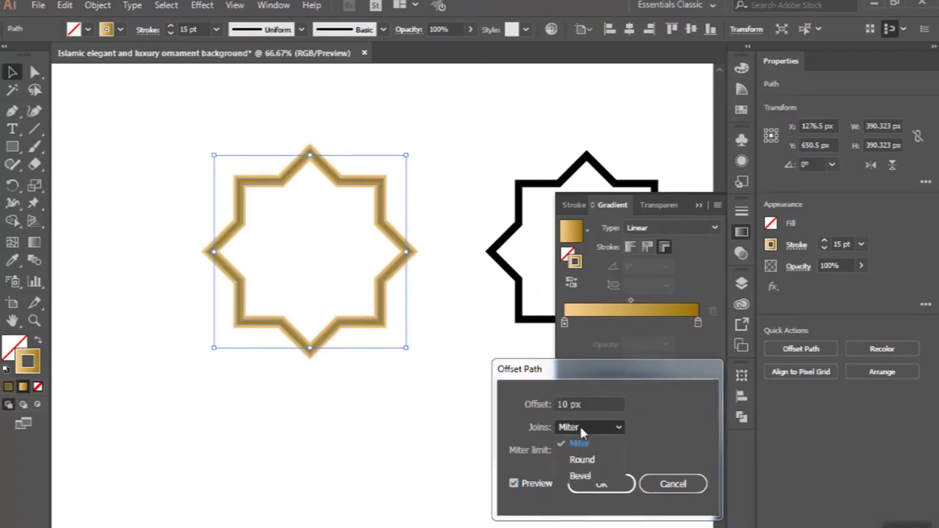
left_click(583, 460)
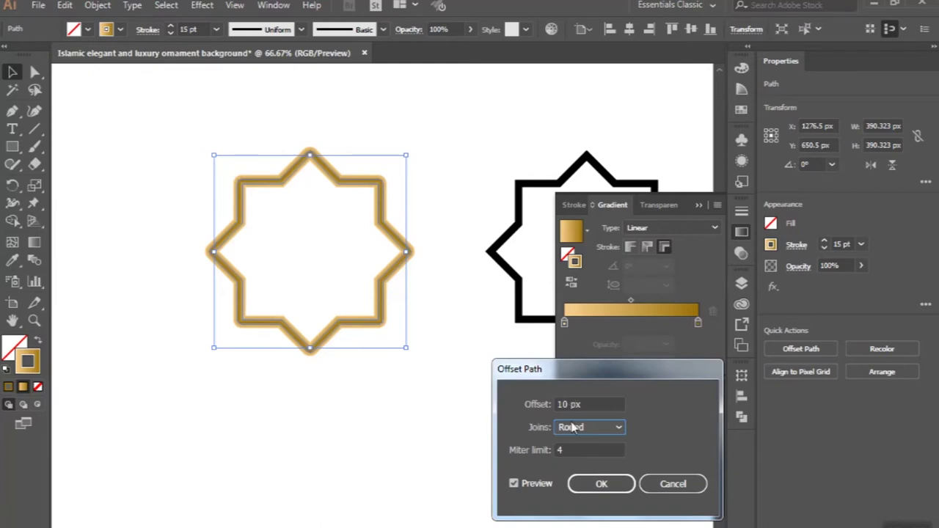
Step: Create the 50 px offset star outline with miter joins
left_click(576, 428)
left_click(577, 447)
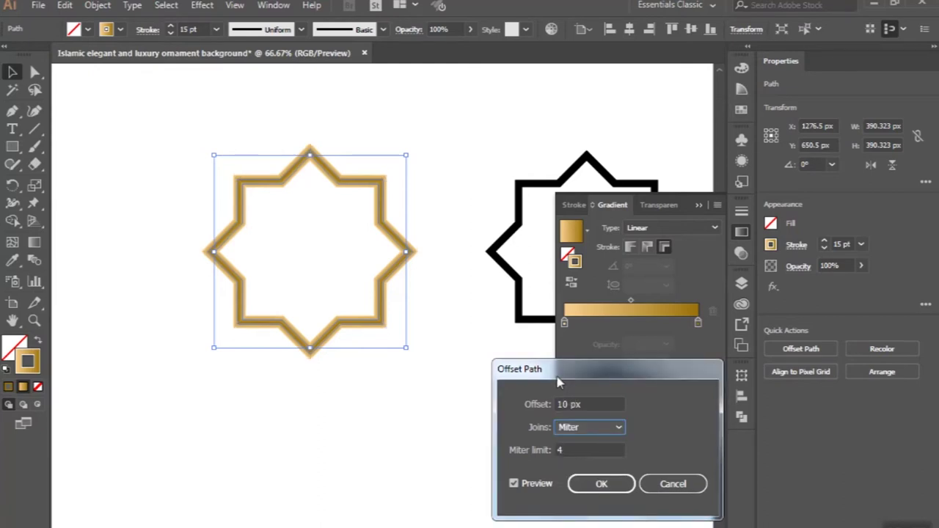
left_click(564, 402)
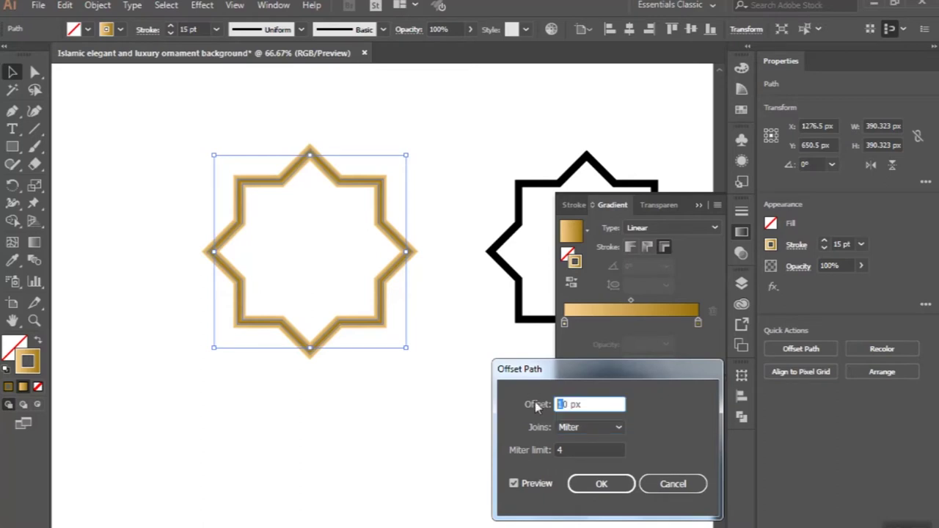
left_click(536, 486)
left_click(538, 491)
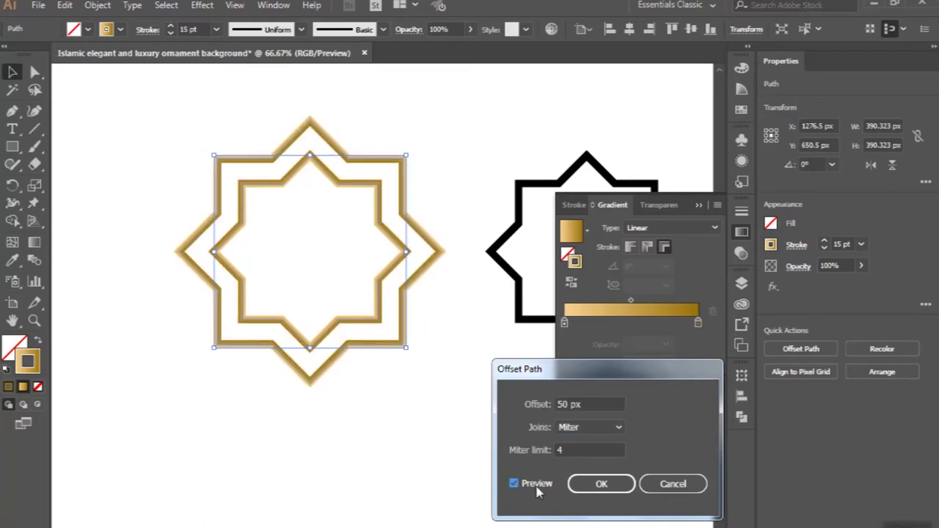
left_click(601, 483)
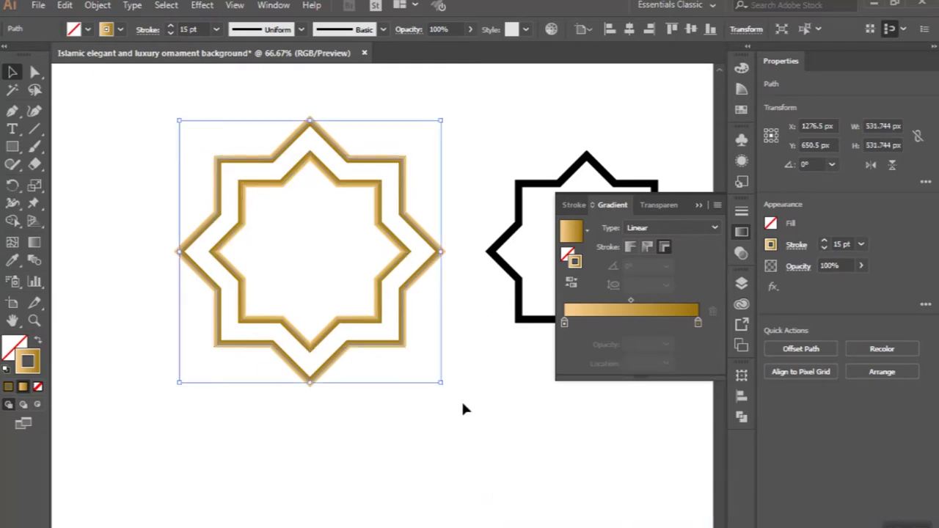
left_click(465, 422)
Step: Move the black duplicate star above the artboard's top edge
key("ctrl+minus")
key("ctrl+minus")
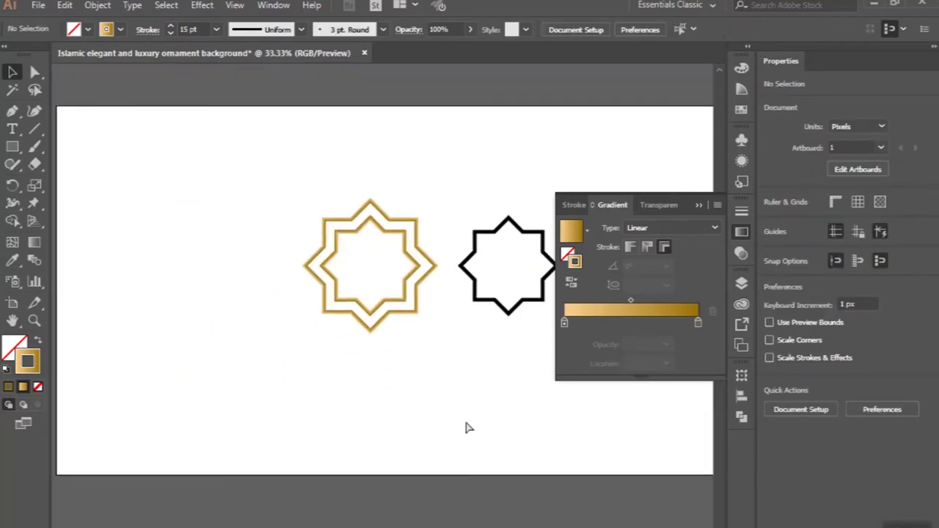
scroll(467, 424, "right", 1)
left_click_drag(327, 193, 360, 266)
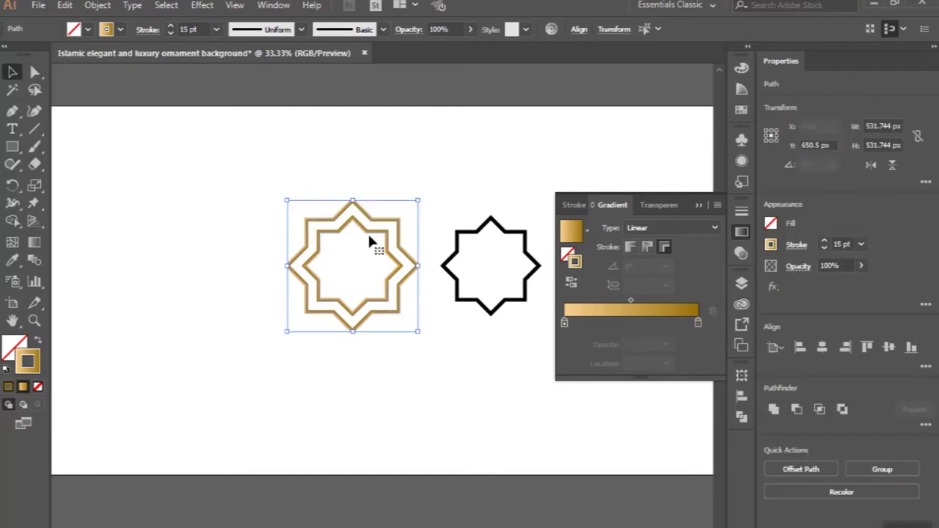
left_click_drag(532, 284, 433, 123)
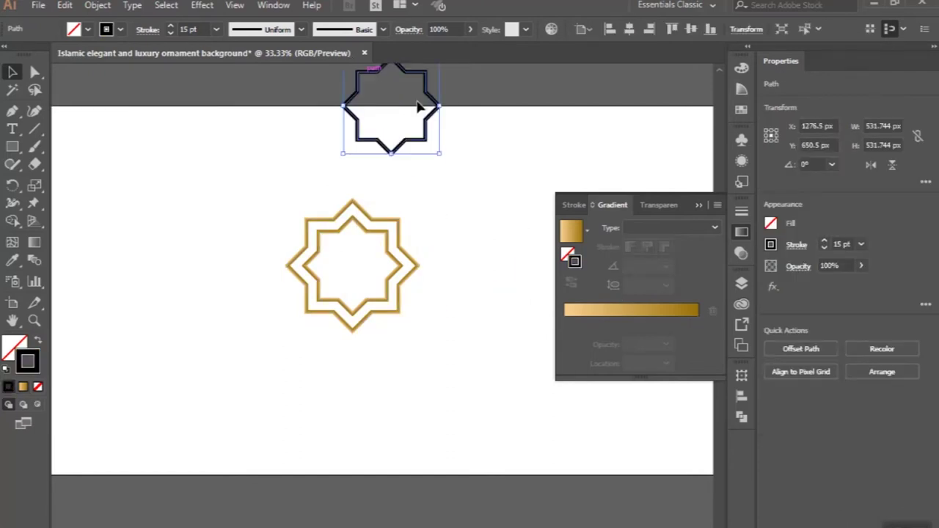
scroll(433, 123, "up", 3)
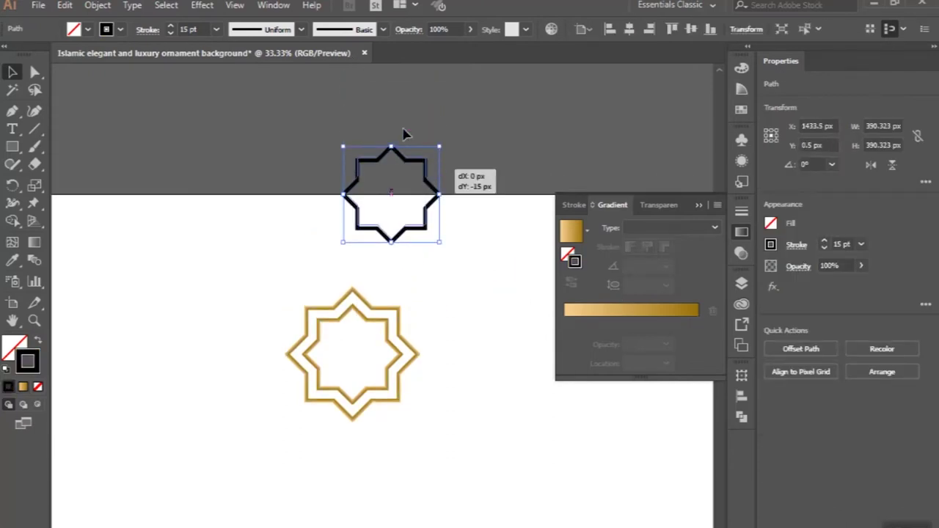
left_click_drag(431, 182, 400, 114)
Step: Scale the gold double star down
left_click(355, 298)
key("ctrl+plus")
key("ctrl+plus")
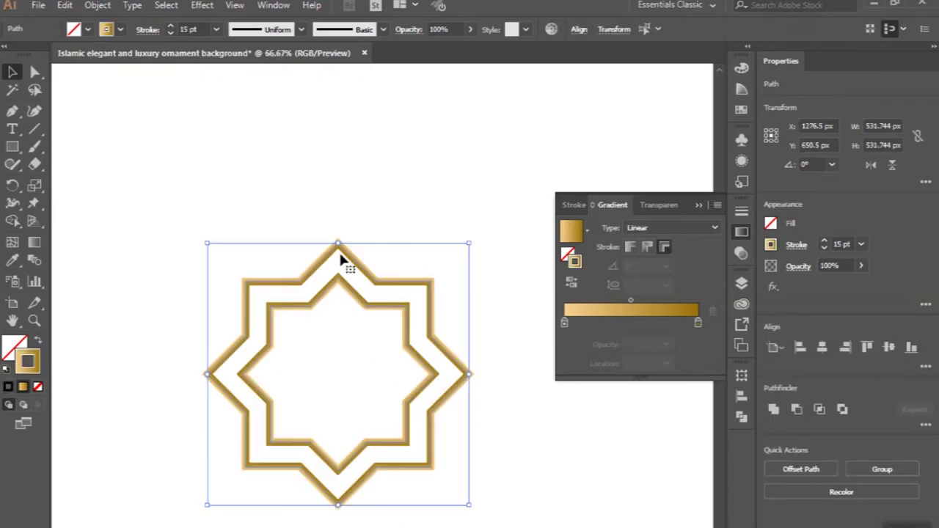
left_click_drag(338, 242, 338, 292)
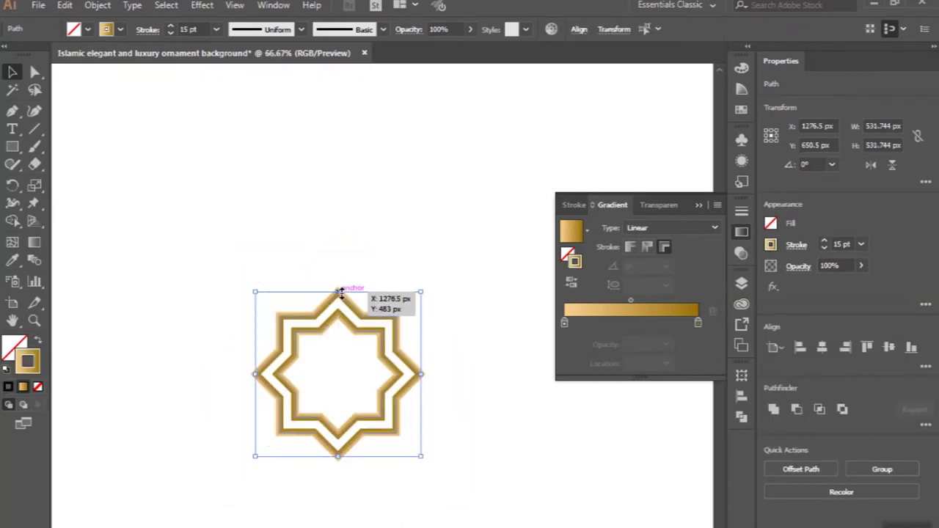
left_click(336, 230)
key("ctrl+minus")
key("ctrl+minus")
key("ctrl+minus")
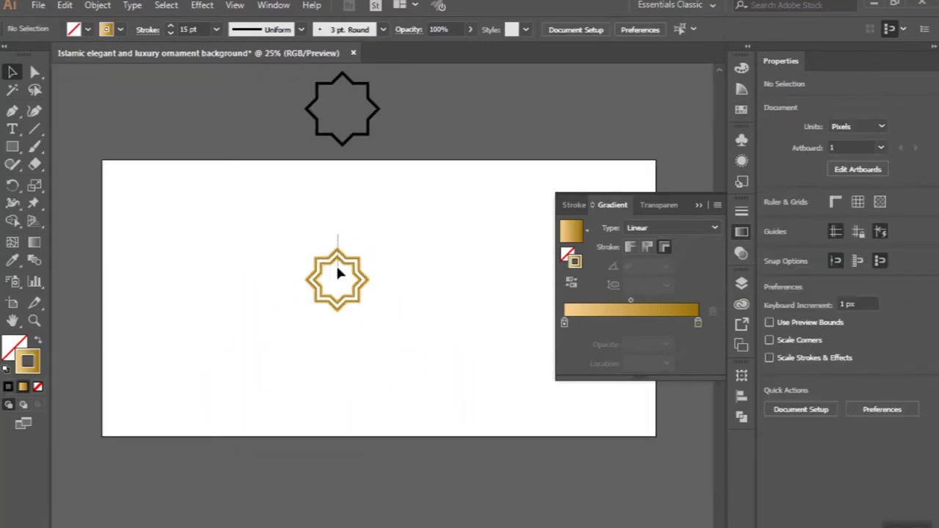
Step: Nudge the gold double star, then remove it from the artboard
scroll(337, 273, "up", 2)
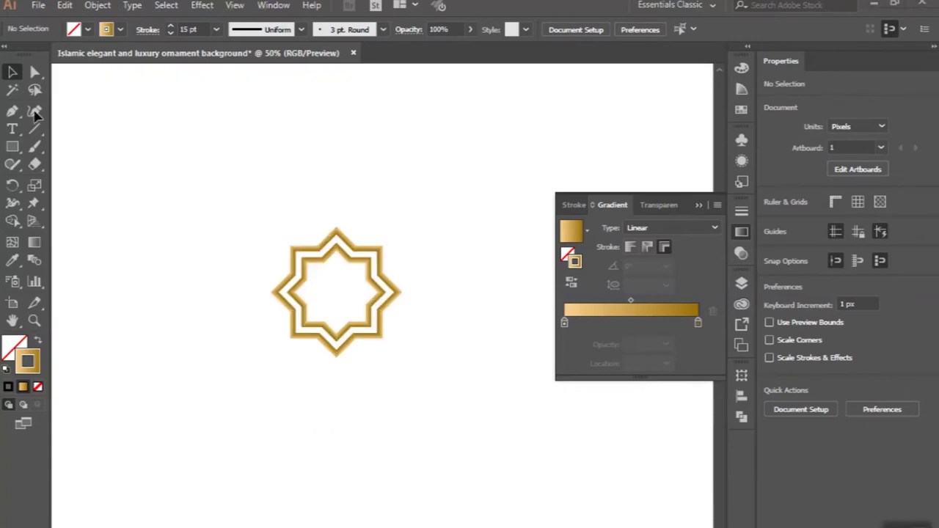
scroll(136, 177, "down", 1)
scroll(135, 170, "down", 1)
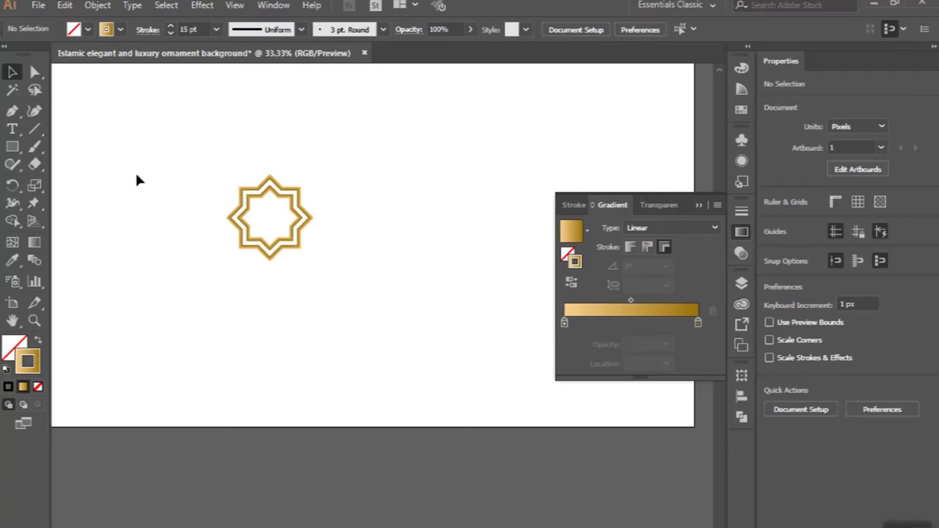
scroll(135, 170, "up", 1)
scroll(363, 266, "up", 1)
scroll(362, 267, "up", 1)
scroll(363, 266, "left", 1)
scroll(332, 262, "down", 2)
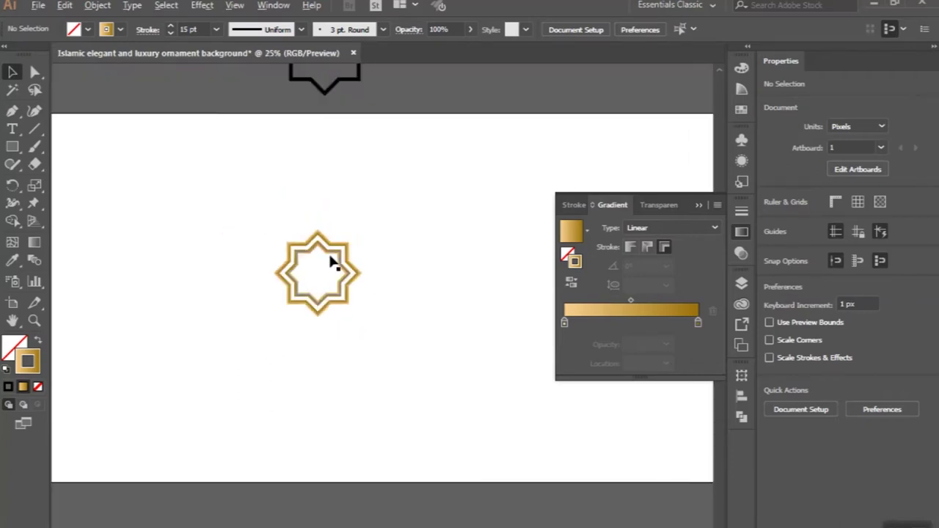
scroll(331, 262, "down", 1)
left_click_drag(304, 321, 304, 323)
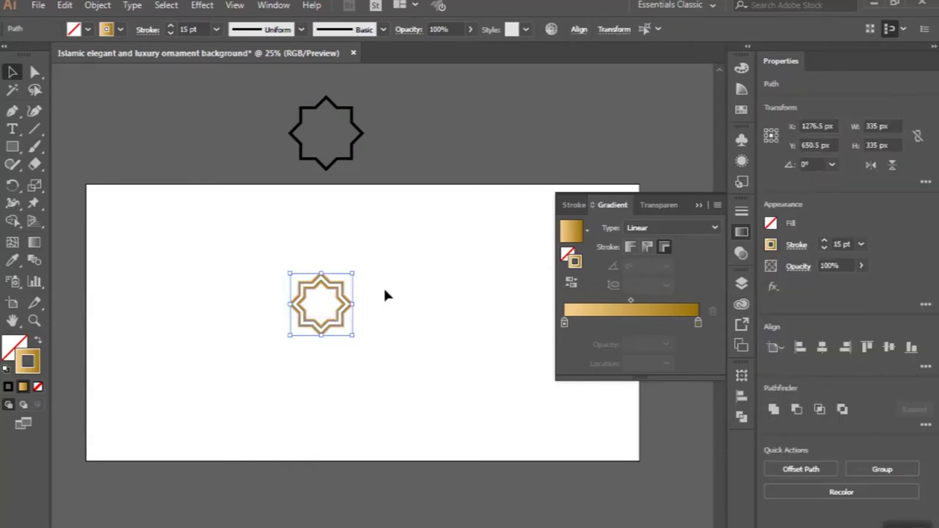
key("Delete")
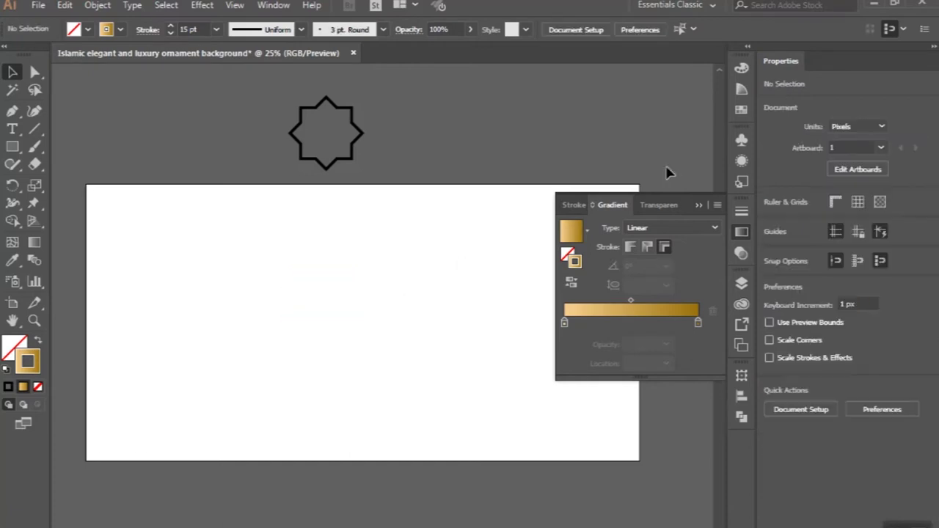
Step: Create a 3000 × 1500 px rectangle from the artboard's top-left corner
left_click(11, 146)
scroll(87, 195, "down", 1)
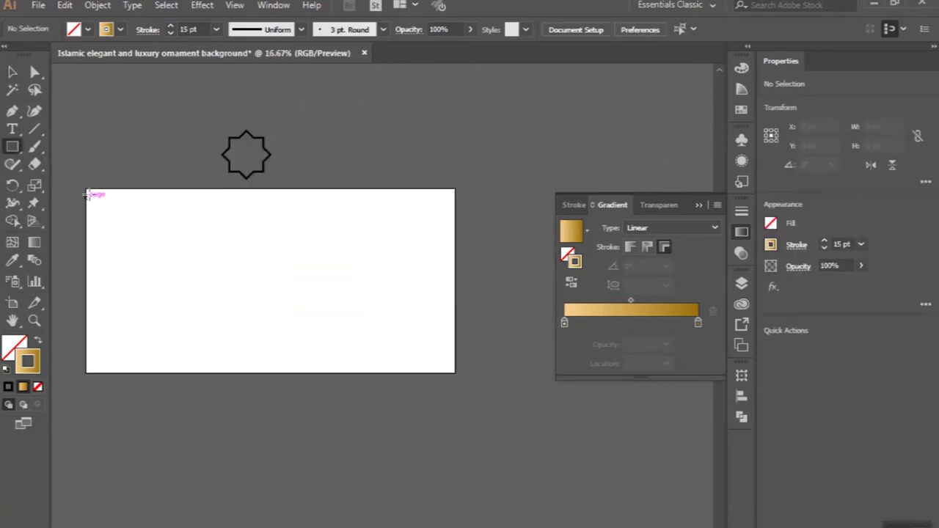
left_click(699, 205)
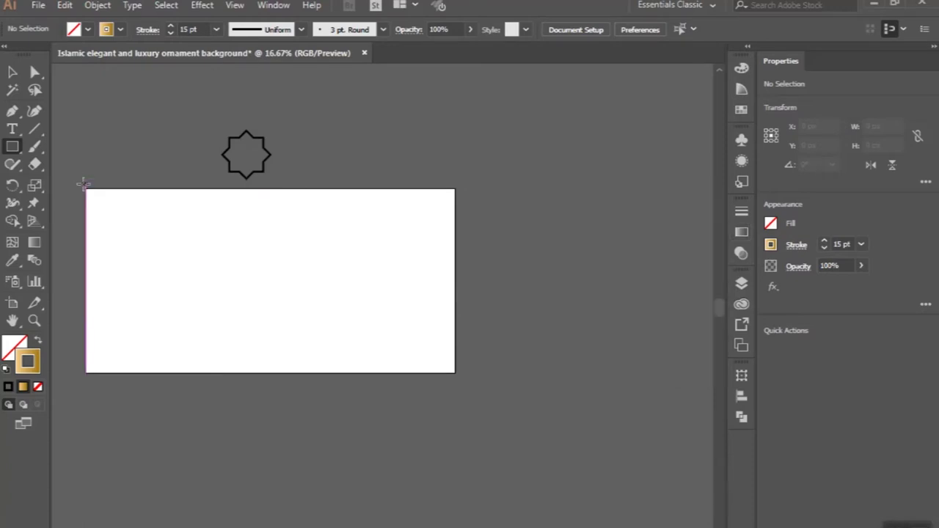
left_click(84, 183)
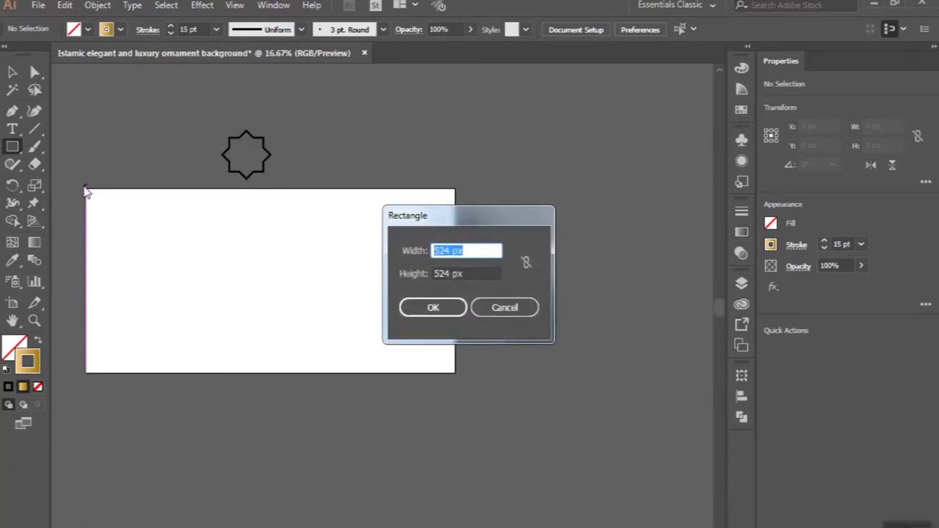
type("3000")
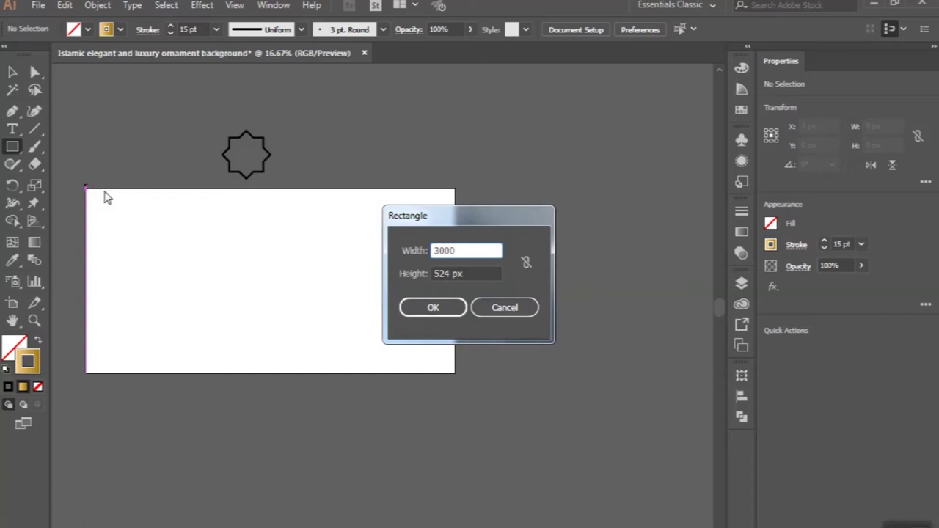
double_click(440, 273)
type("1500")
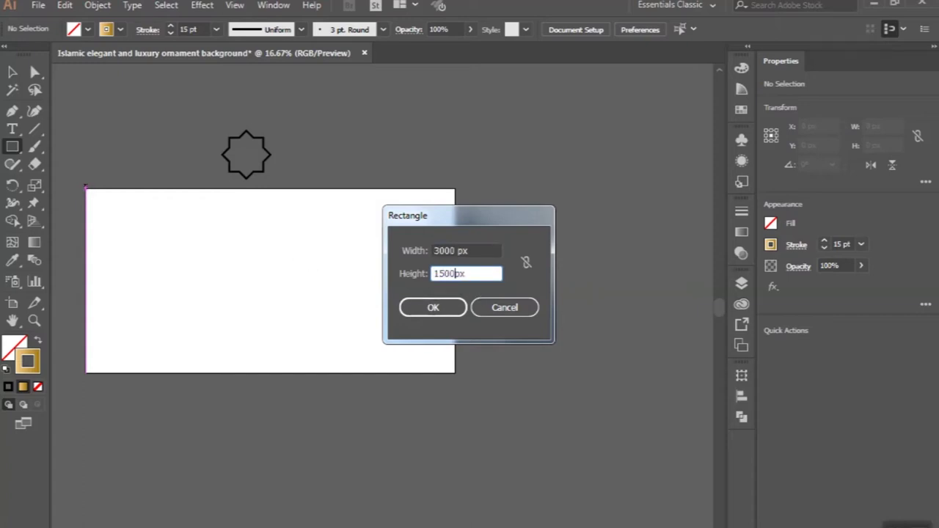
key("Return")
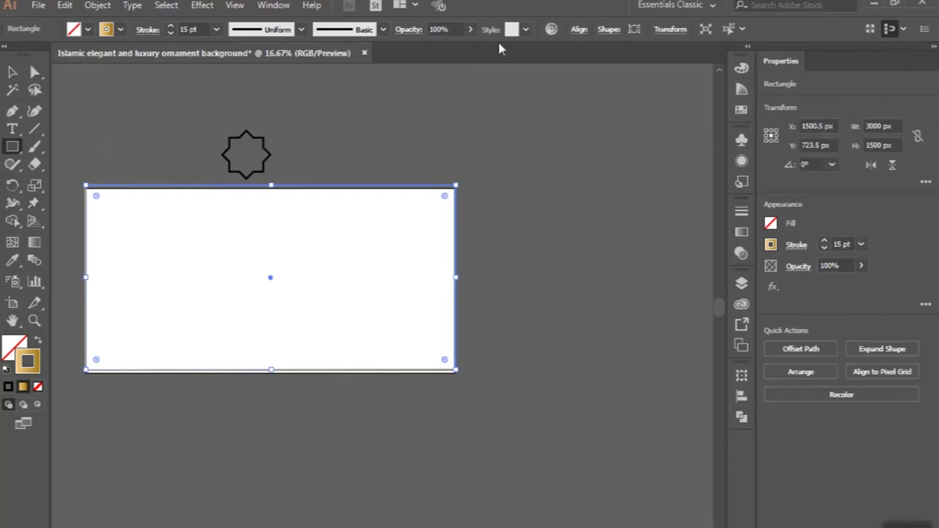
Step: Centre the rectangle horizontally and vertically on the artboard
left_click(578, 29)
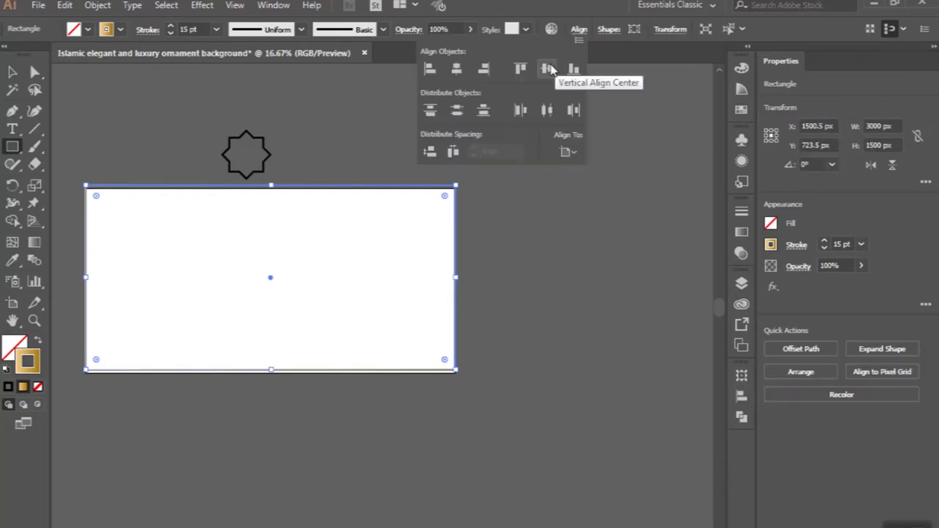
left_click(547, 68)
left_click(456, 69)
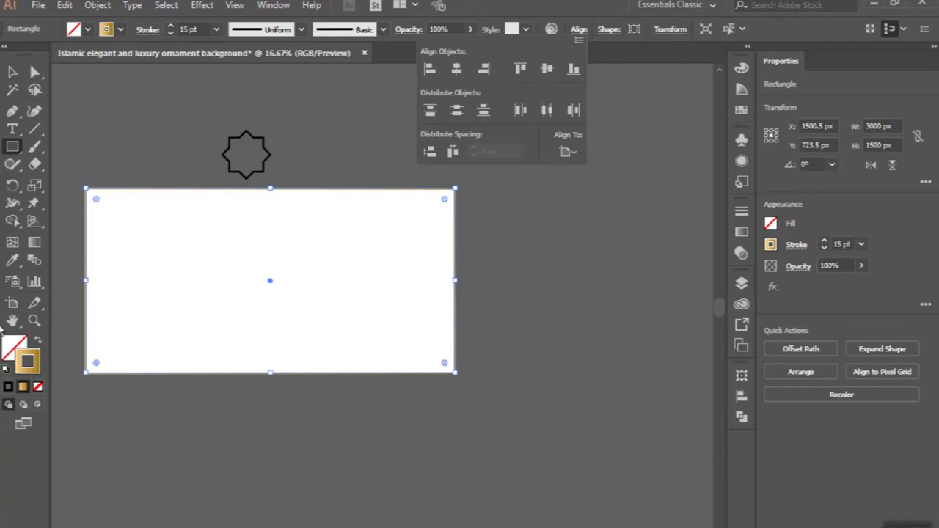
Step: Fill the rectangle with the multicoloured leaf pattern swatch and remove its stroke
left_click(37, 342)
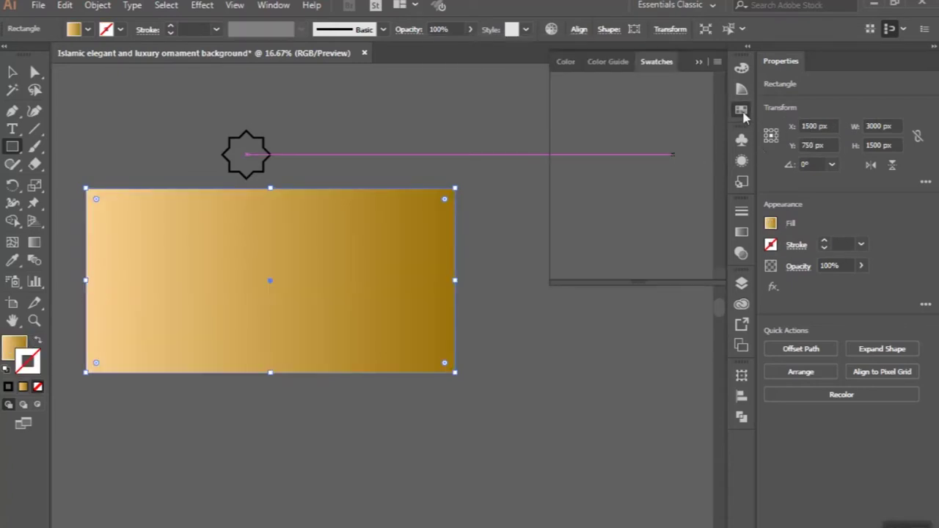
left_click(741, 110)
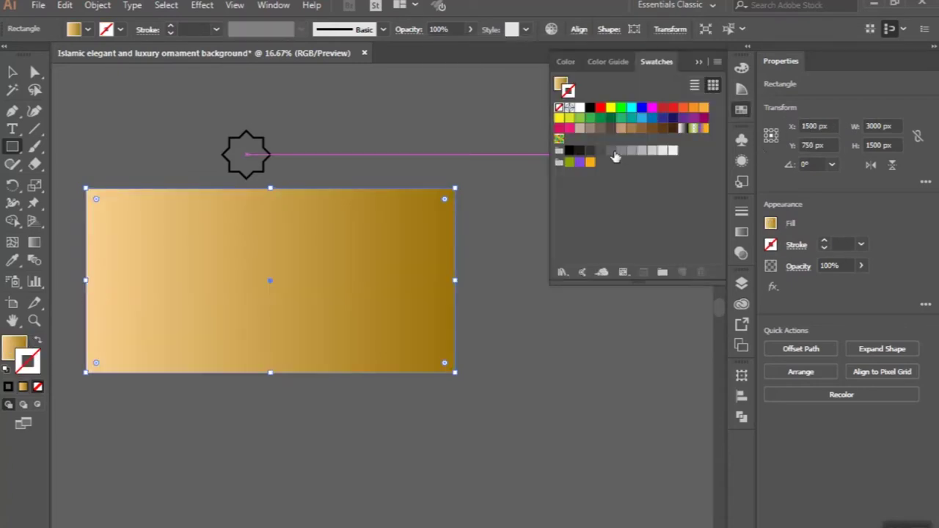
left_click(559, 139)
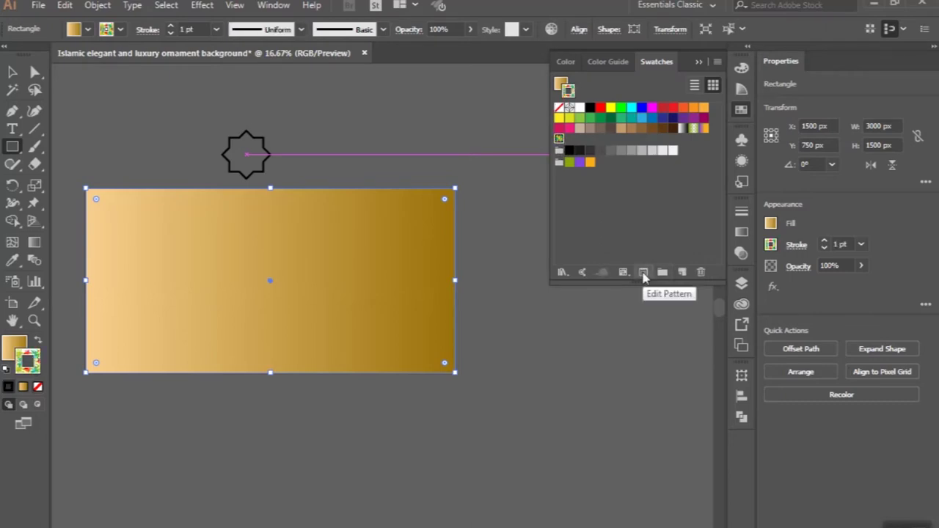
left_click(38, 341)
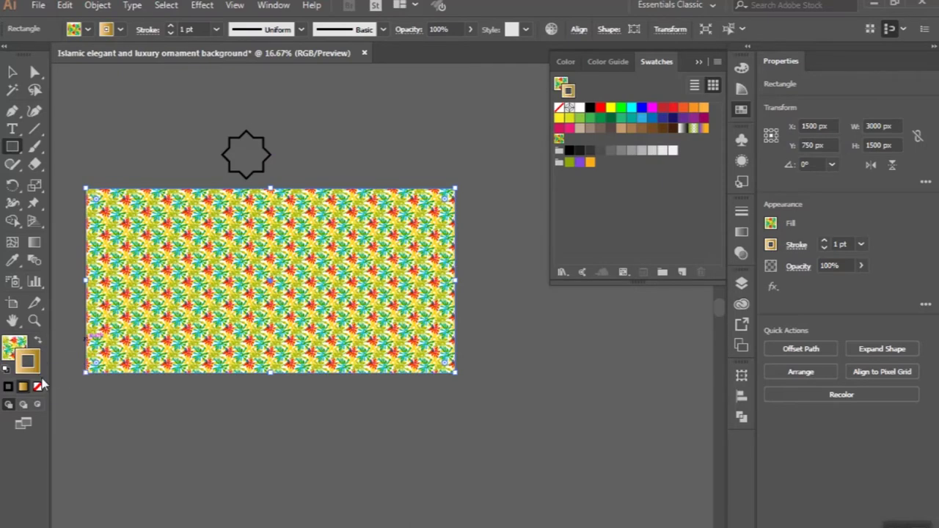
left_click(38, 387)
left_click(13, 341)
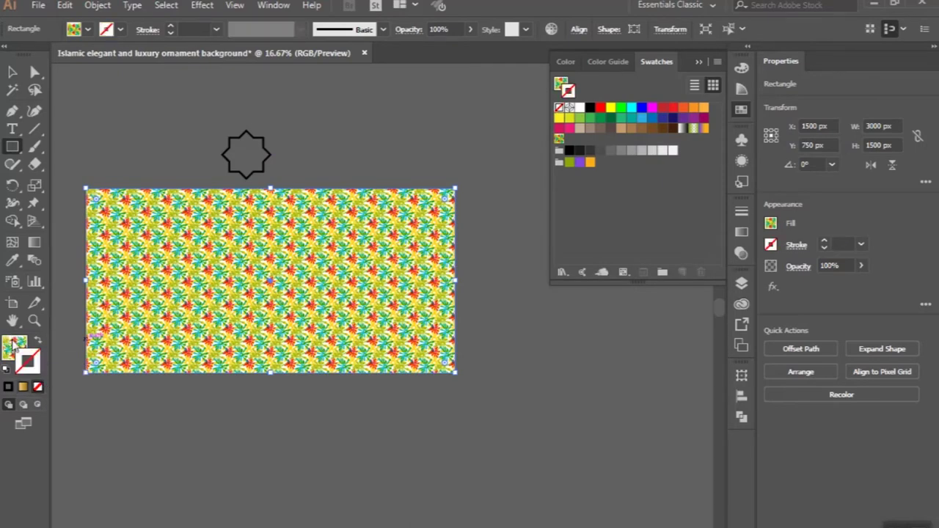
left_click(611, 62)
left_click(642, 62)
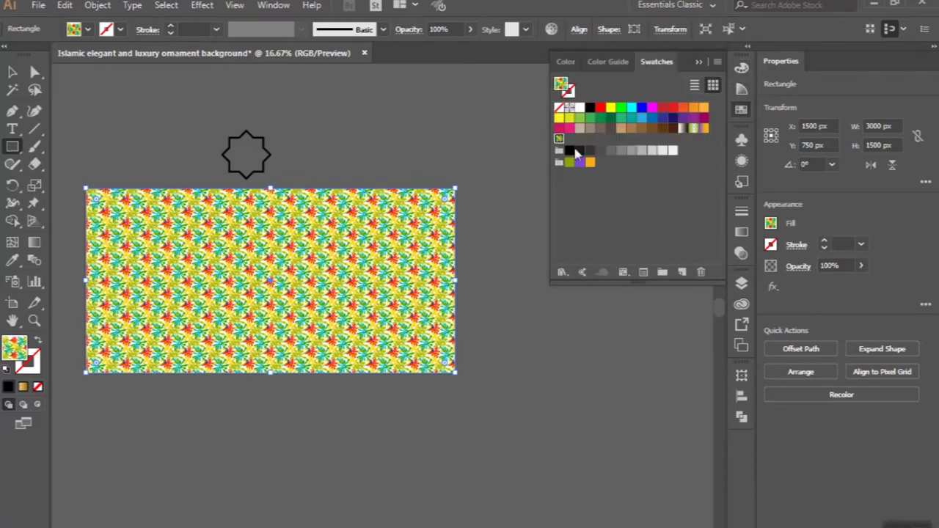
Step: In the pattern swatch, replace the leaf artwork with the pasted gold star
left_click(643, 273)
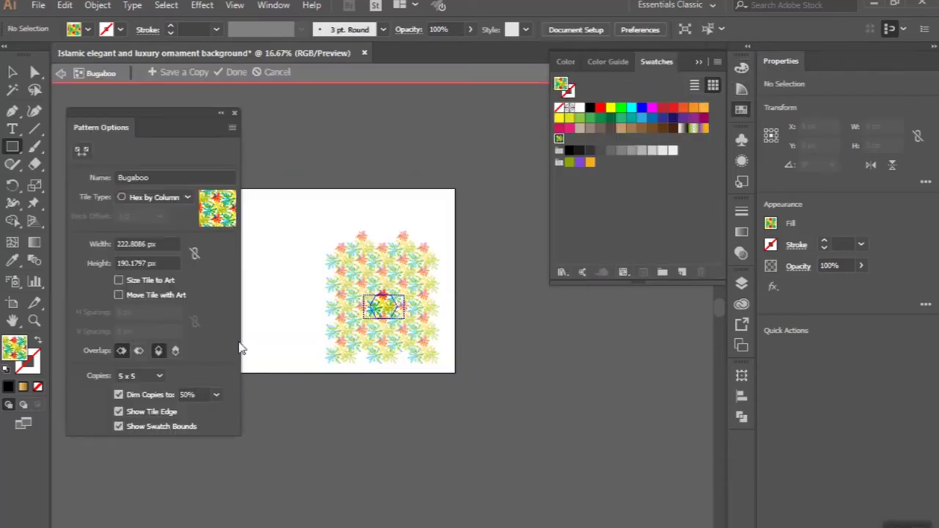
key("v")
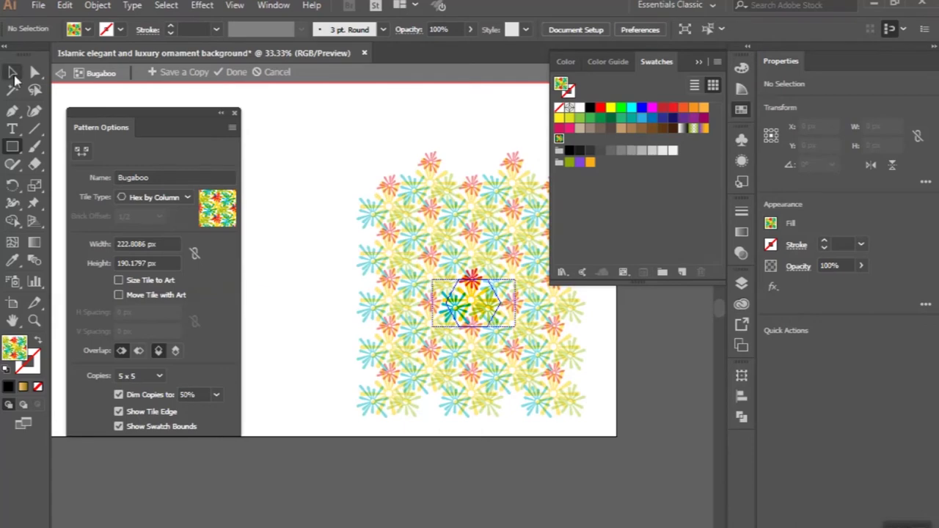
left_click_drag(365, 189, 556, 342)
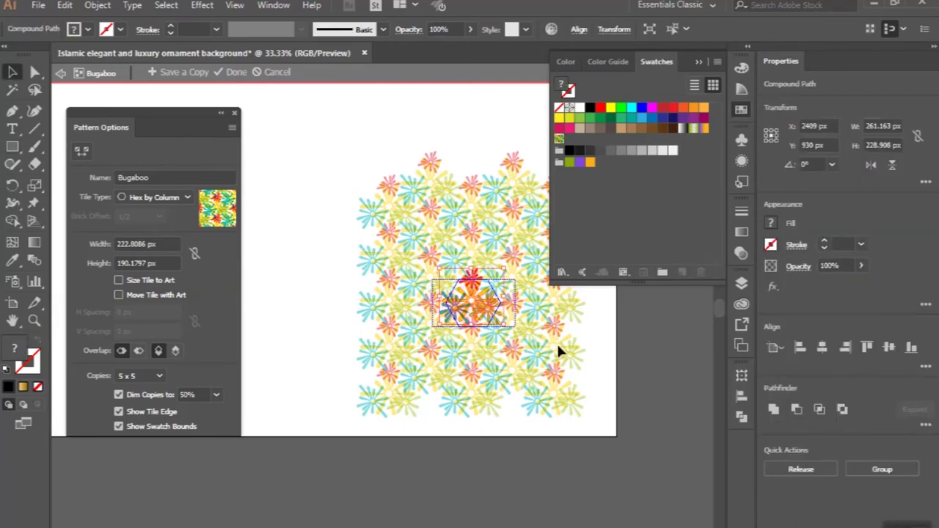
key("Delete")
key("ctrl+v")
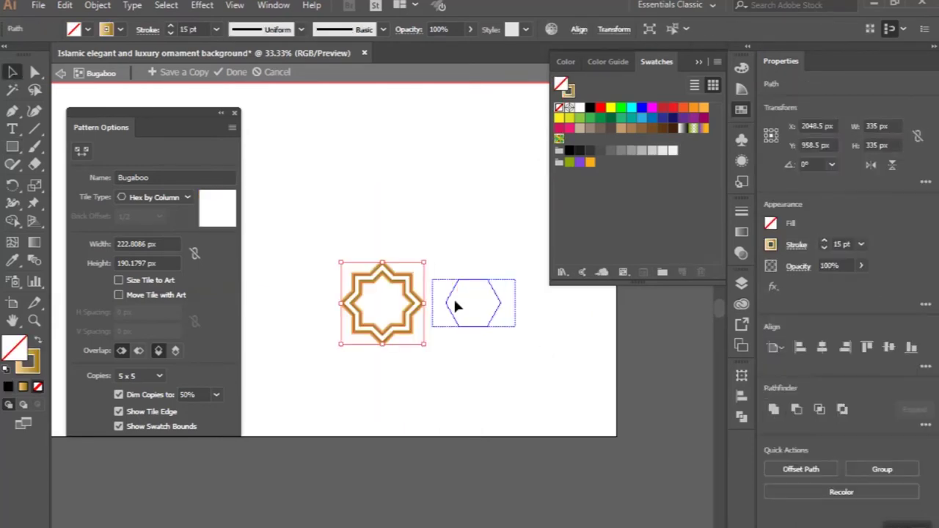
Step: Set the pattern tile size to 500 px wide by 400 px high
left_click(123, 243)
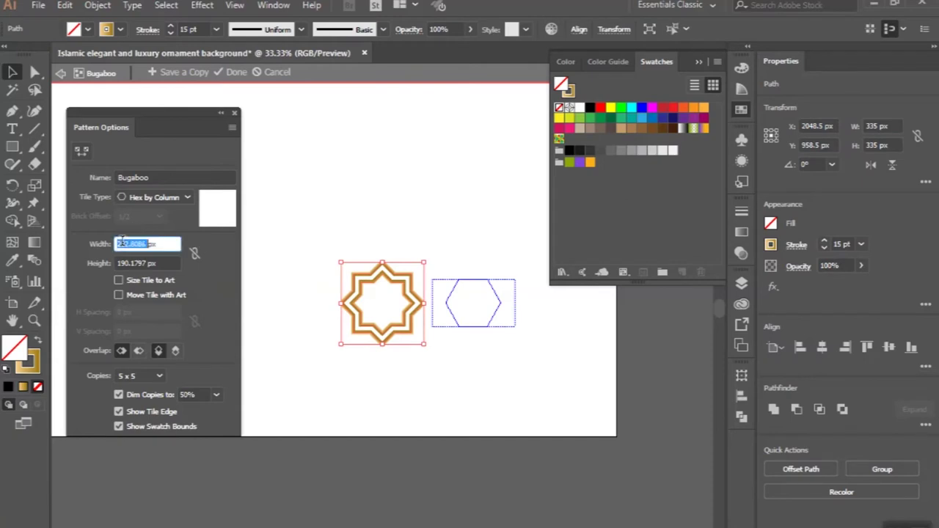
type("500")
key("Tab")
type("450")
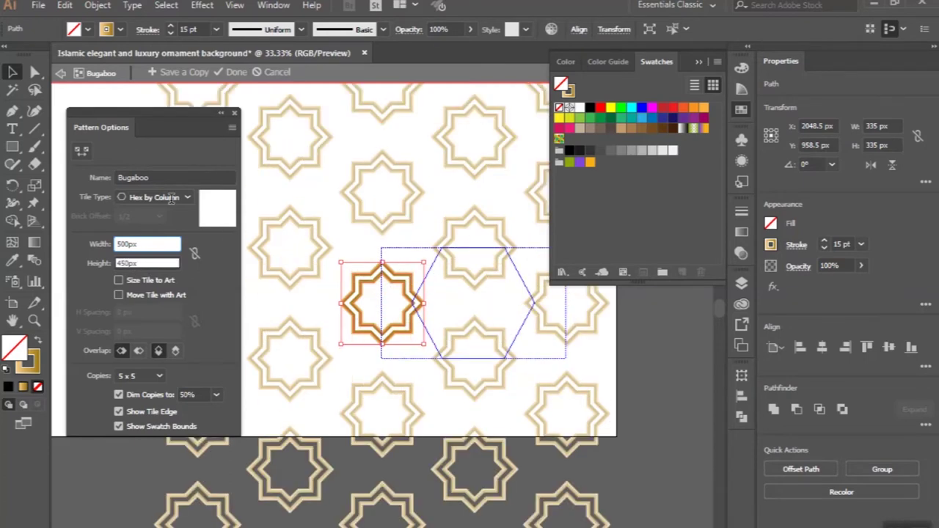
key("Return")
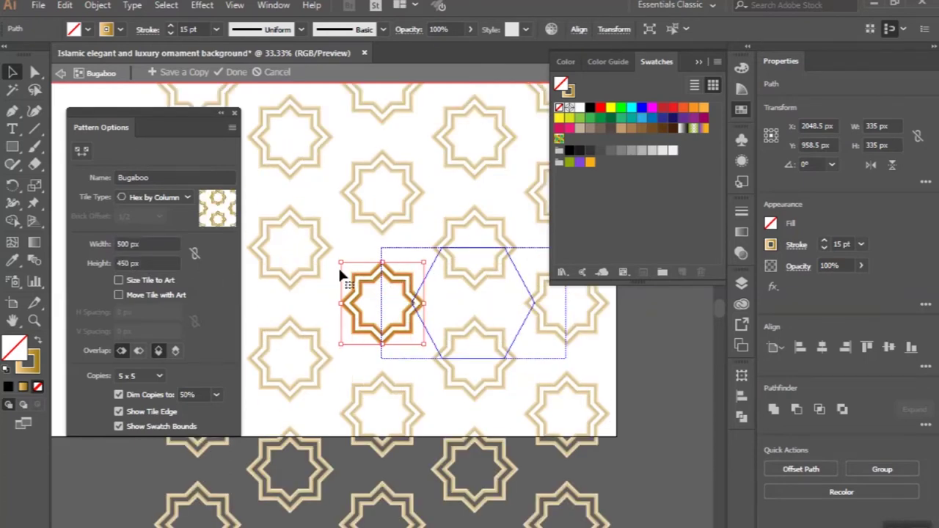
left_click(124, 263)
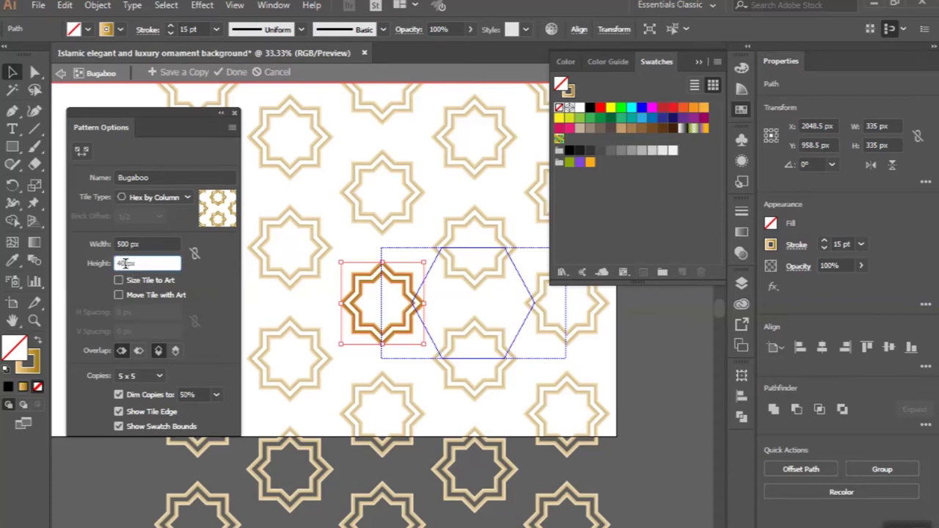
type("400")
key("Return")
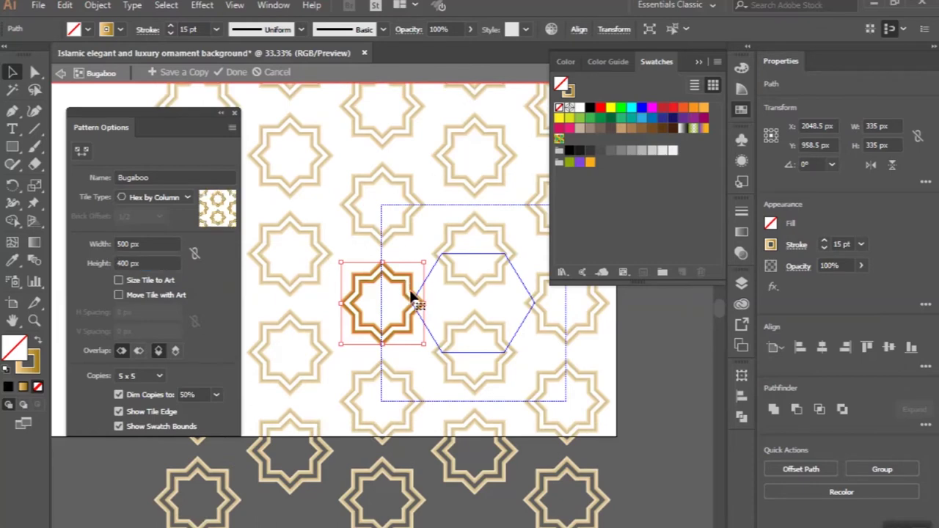
Step: Resize the star inside the pattern tile to 379 px
scroll(396, 265, "up", 2)
left_click_drag(369, 266, 368, 252)
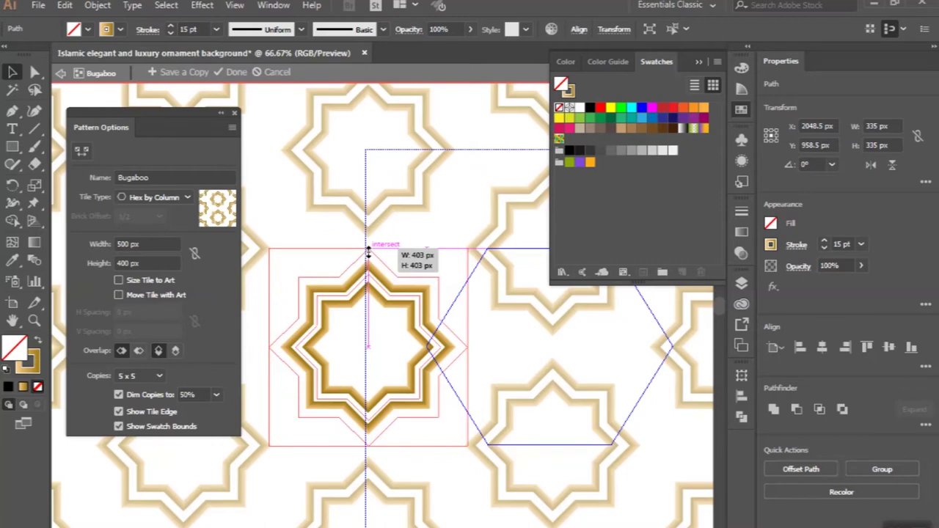
left_click_drag(368, 252, 369, 252)
scroll(378, 288, "down", 1)
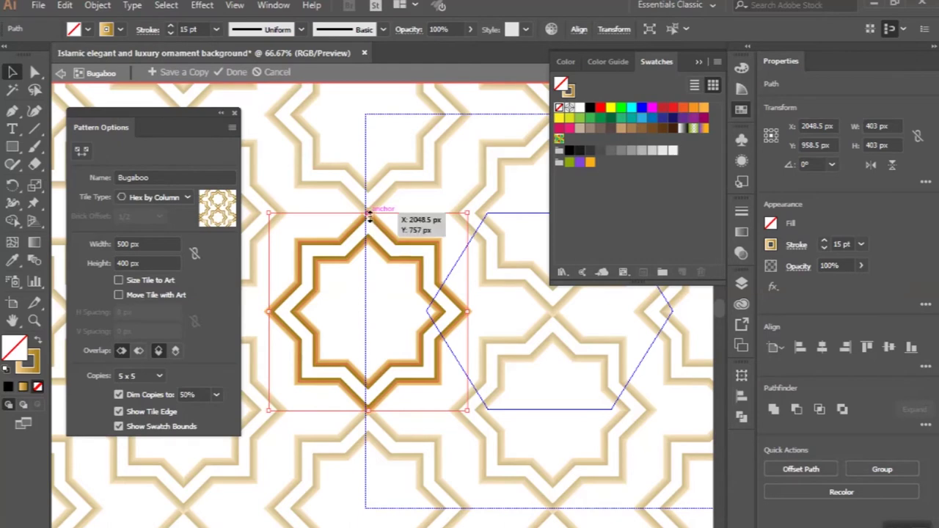
scroll(367, 216, "up", 3)
left_click_drag(364, 215, 366, 226)
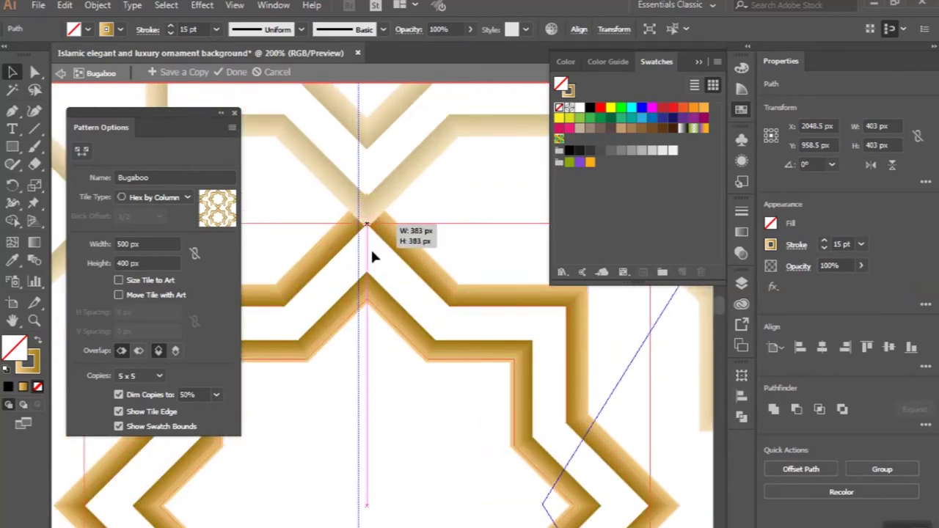
left_click_drag(371, 253, 372, 252)
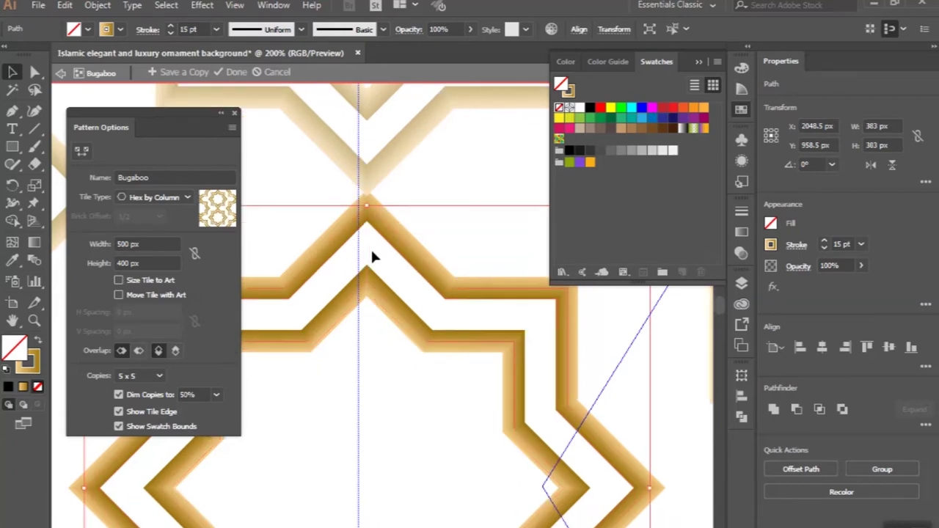
left_click_drag(366, 210, 366, 213)
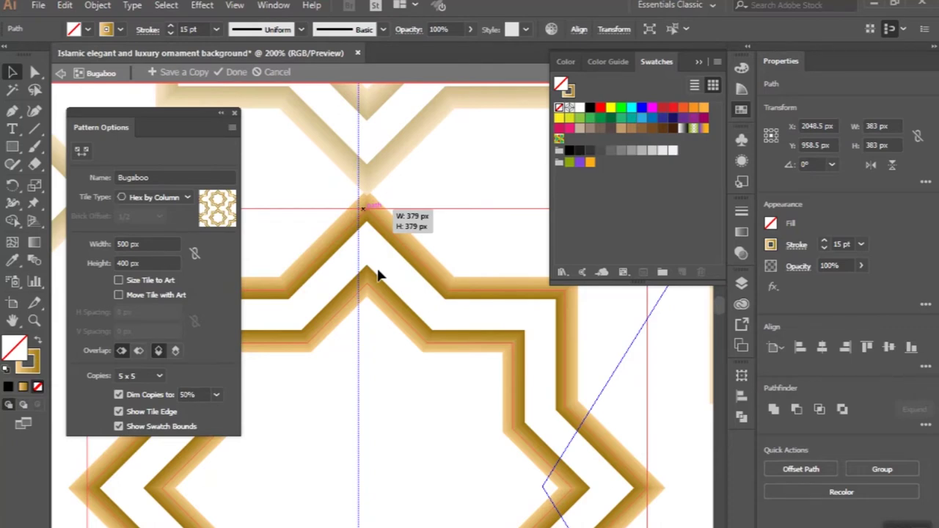
left_click_drag(378, 275, 377, 268)
Step: Exit pattern editing, confirming the warning, and view the star pattern across the artboard
key("ctrl+minus")
key("ctrl+minus")
key("ctrl+minus")
key("ctrl+minus")
key("ctrl+minus")
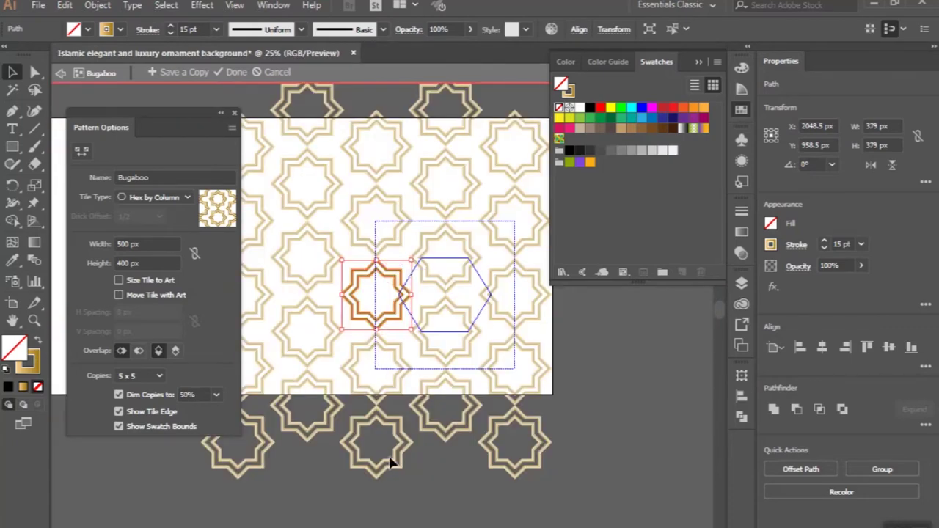
key("Escape")
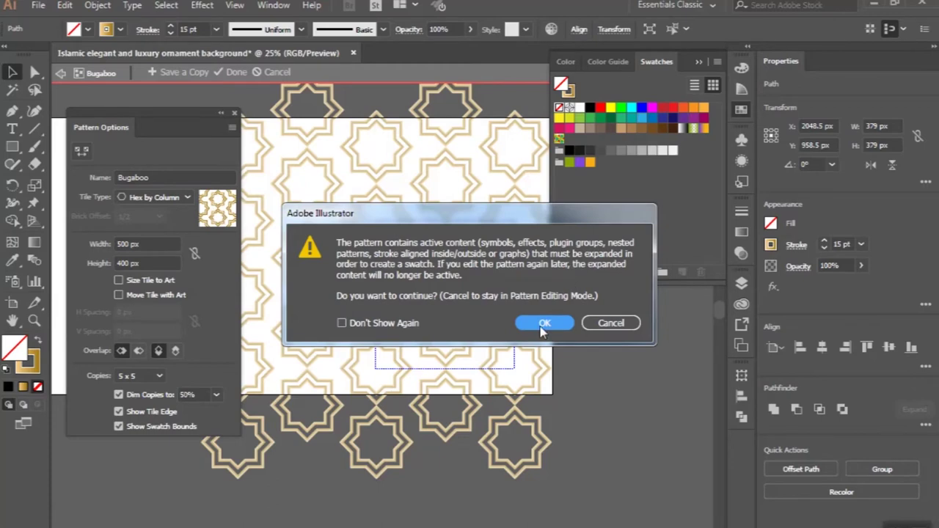
left_click(543, 323)
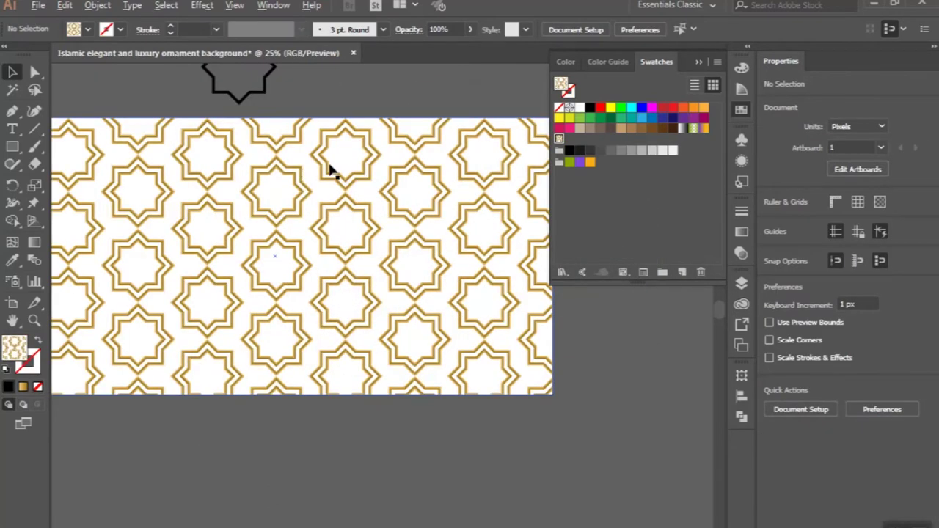
key("ctrl+minus")
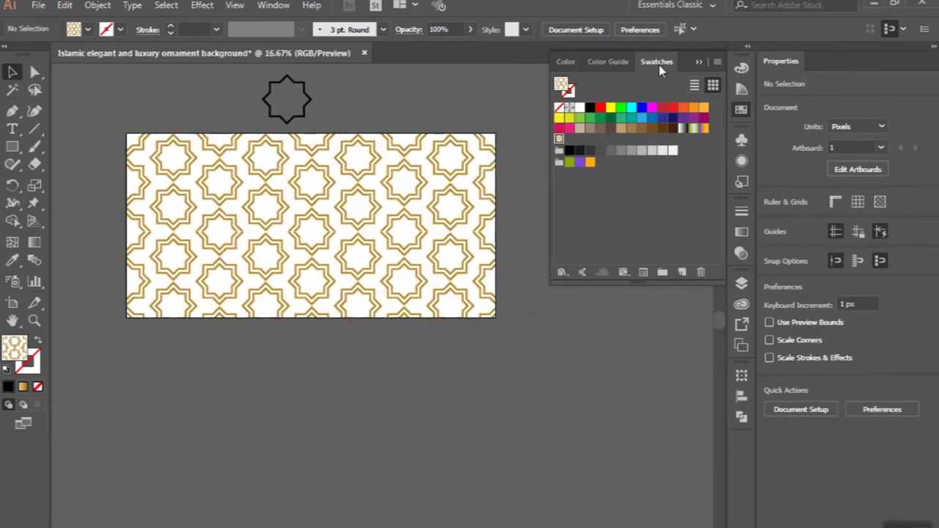
left_click(698, 62)
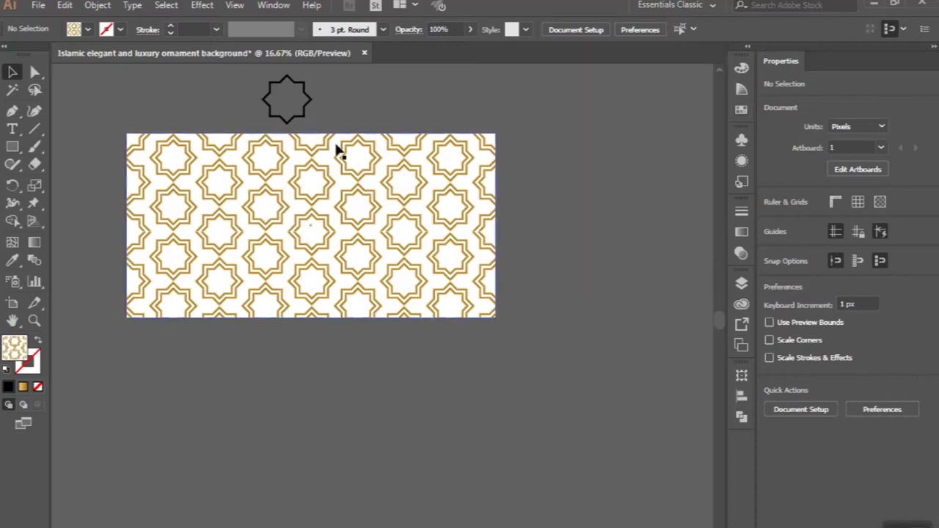
scroll(286, 111, "up", 1)
Step: Copy the star as a solid black 213 px star inside the top-left gold star
left_click(254, 96)
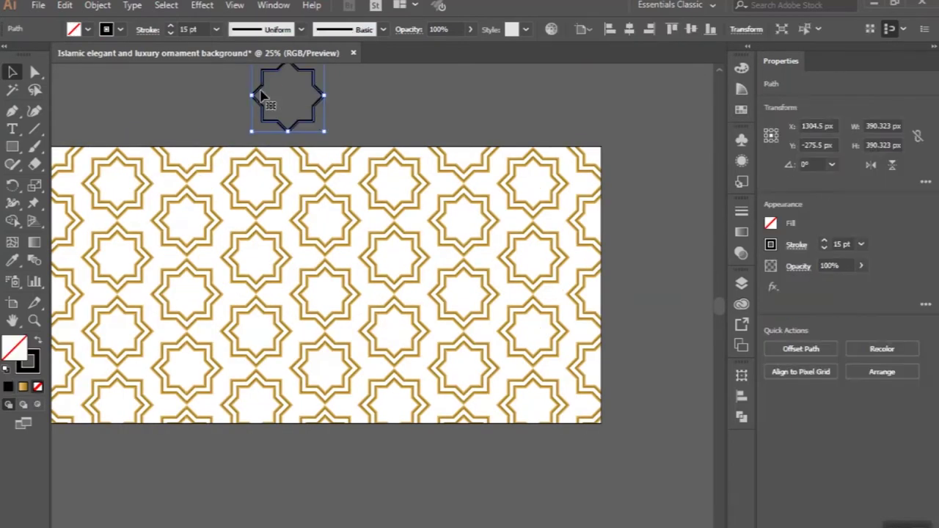
left_click_drag(262, 94, 131, 121)
scroll(131, 120, "up", 1)
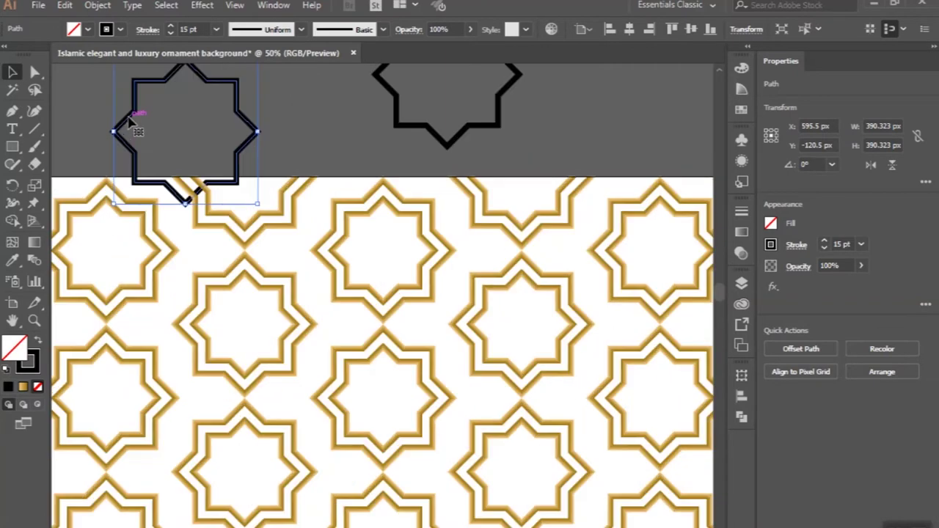
left_click(39, 340)
scroll(201, 153, "up", 1)
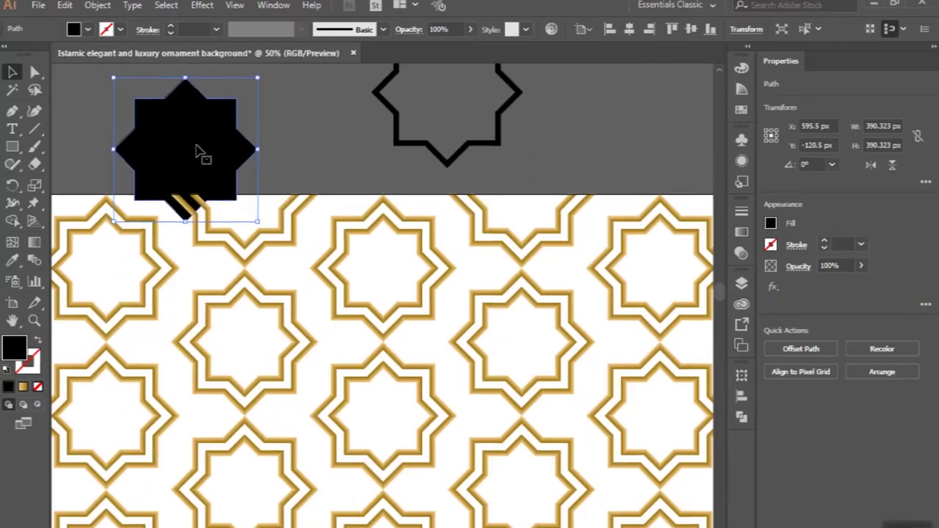
scroll(198, 143, "up", 2)
left_click_drag(186, 114, 186, 147)
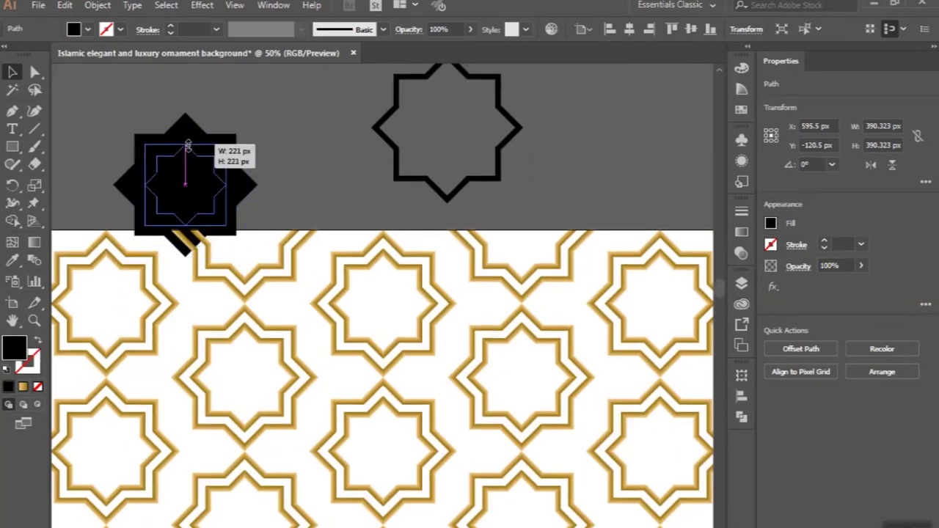
left_click_drag(160, 210, 105, 292)
Step: Bring the black star in front of the pattern and centre it in the gold star
left_click(98, 6)
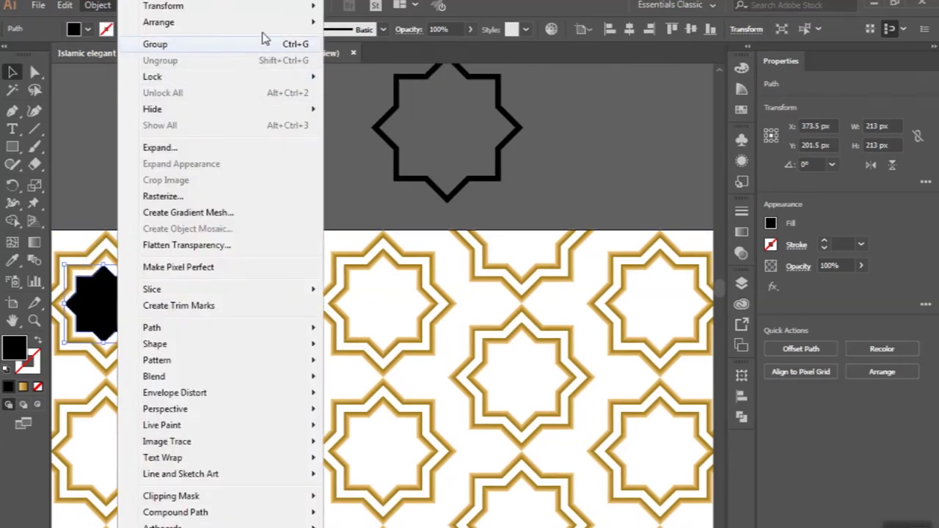
mouse_move(191, 22)
left_click(350, 22)
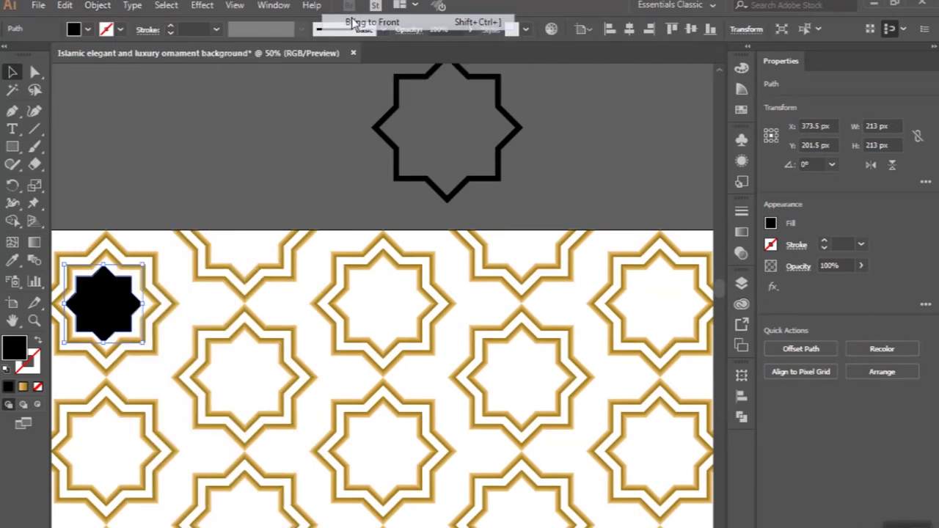
left_click(308, 110)
scroll(307, 110, "left", 3)
scroll(307, 110, "left", 2)
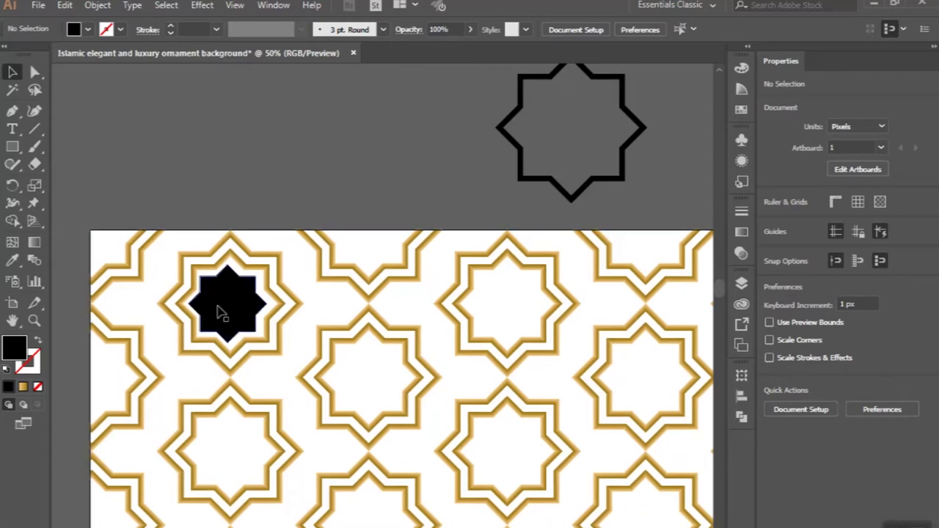
scroll(220, 302, "up", 3)
scroll(234, 297, "up", 1)
left_click_drag(233, 296, 247, 295)
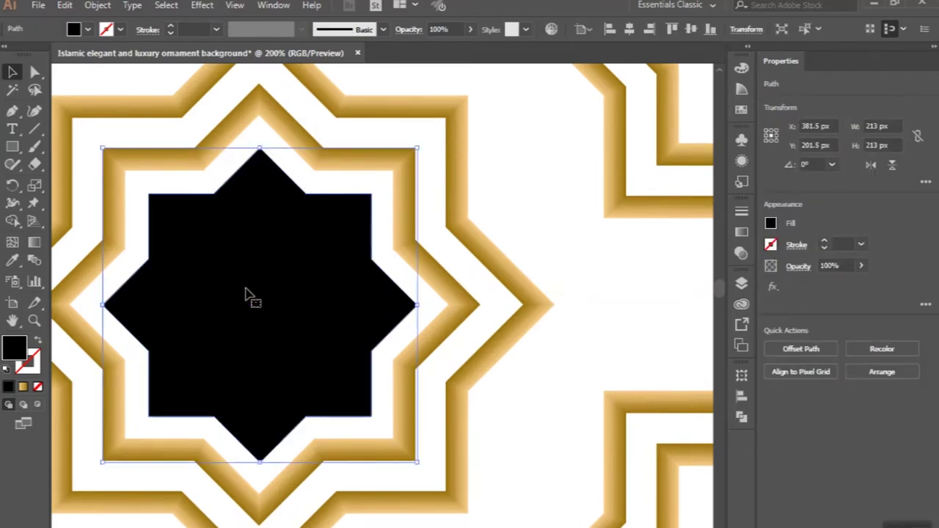
Step: Shrink the inner star to 203 px
scroll(247, 295, "down", 1)
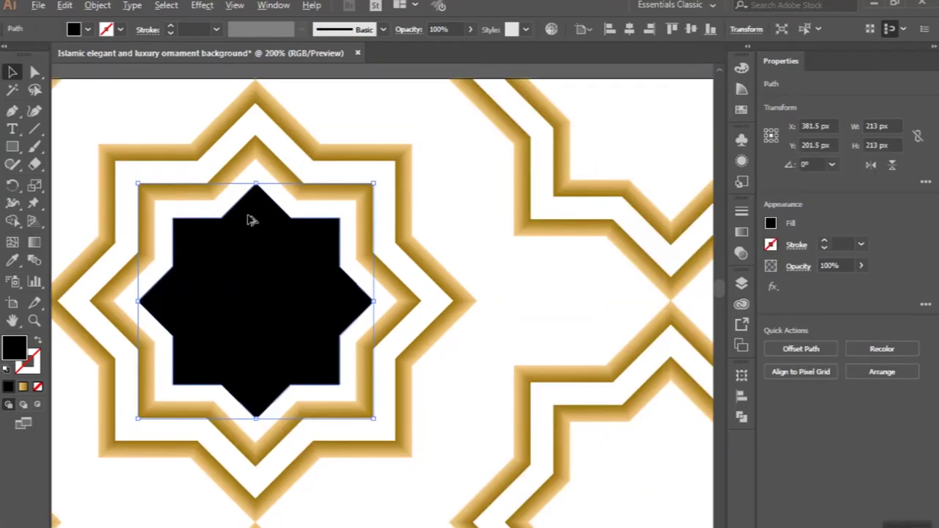
scroll(251, 216, "up", 1)
left_click_drag(261, 179, 261, 186)
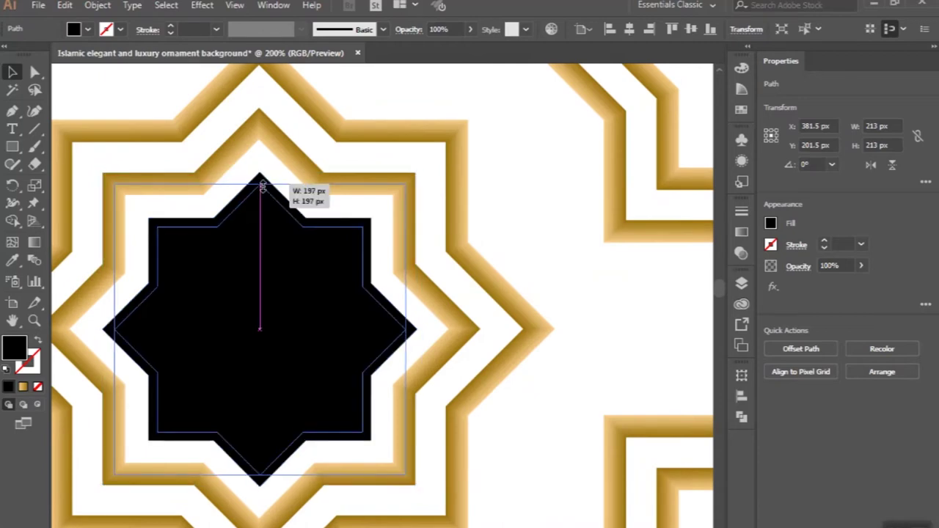
scroll(261, 181, "down", 1)
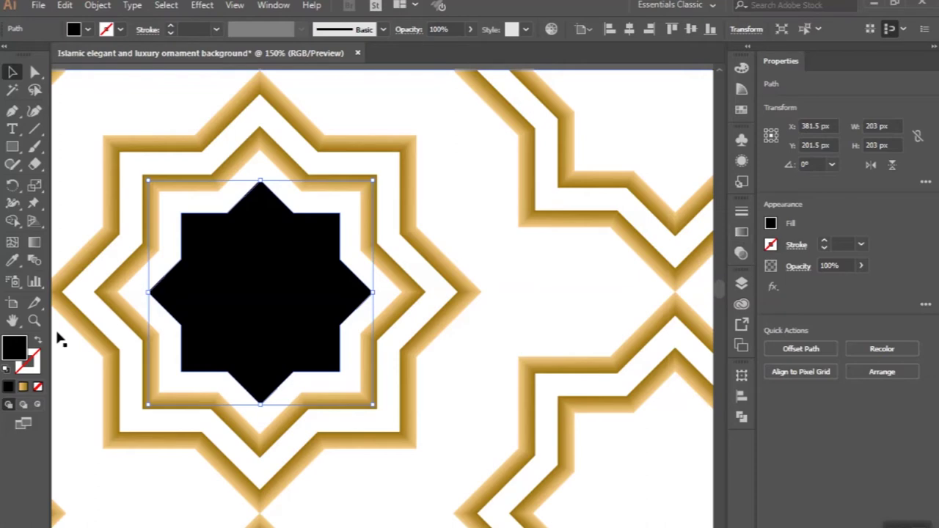
Step: Change the inner star's fill from black to light grey e6e6e6
double_click(13, 354)
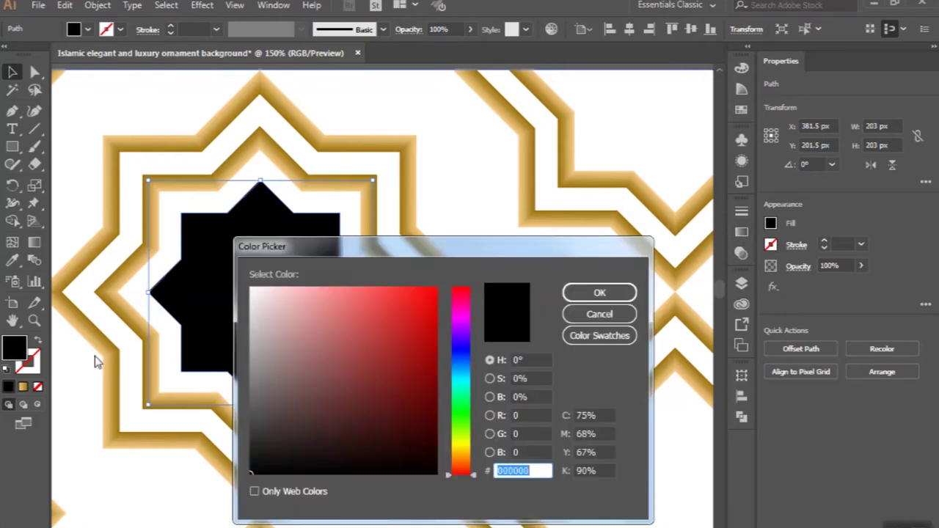
type("e6e6e6")
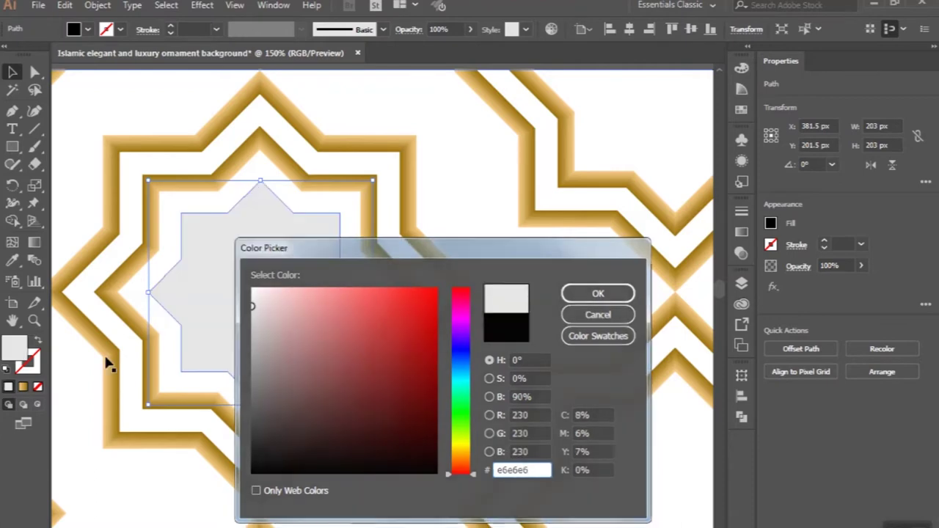
key("Return")
key("ctrl+minus")
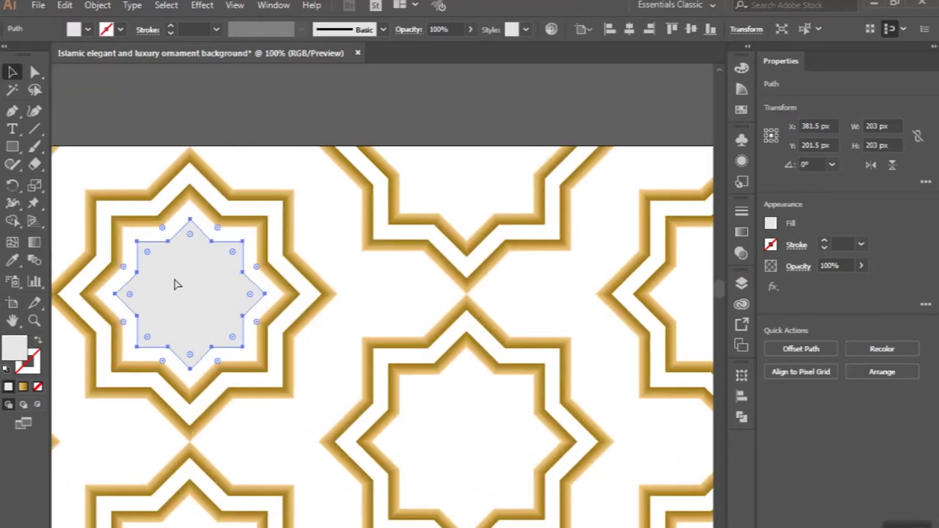
key("ctrl+minus")
scroll(256, 285, "down", 1)
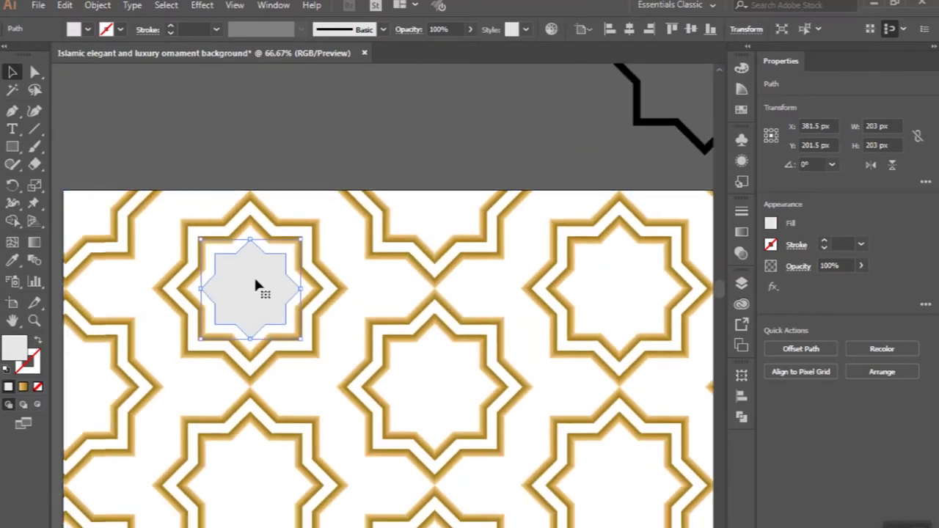
Step: Copy the grey star above the artboard and shrink the copy to 137 px
left_click_drag(248, 286, 246, 130)
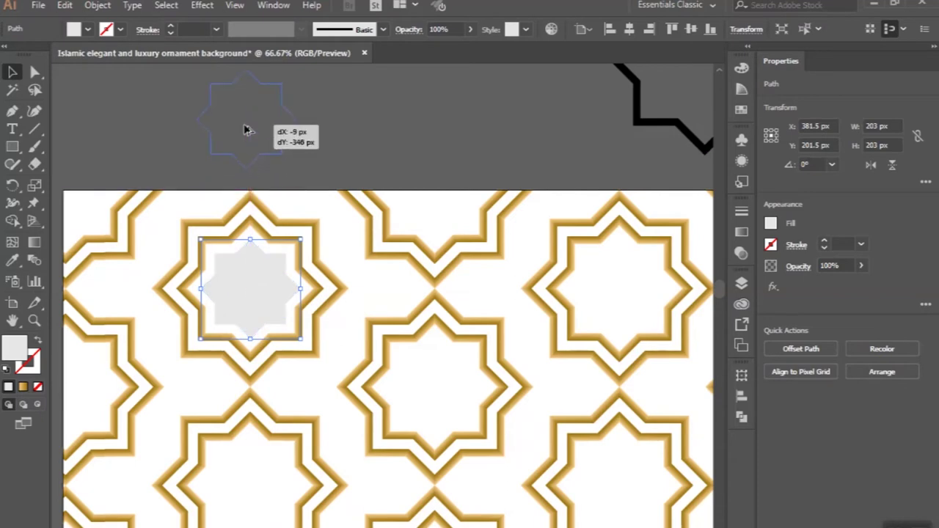
left_click_drag(246, 130, 243, 121)
scroll(242, 121, "up", 2)
scroll(243, 121, "up", 1)
scroll(244, 123, "up", 1, "alt")
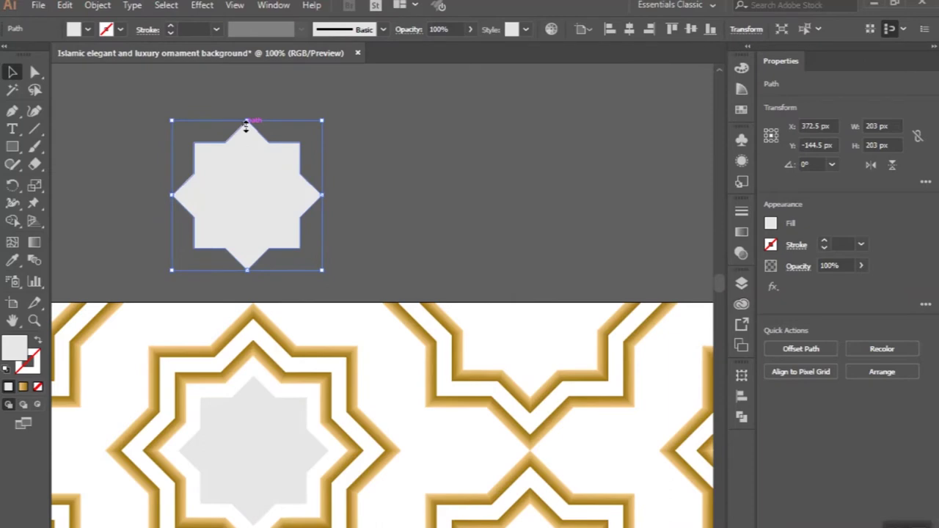
left_click_drag(246, 123, 244, 147)
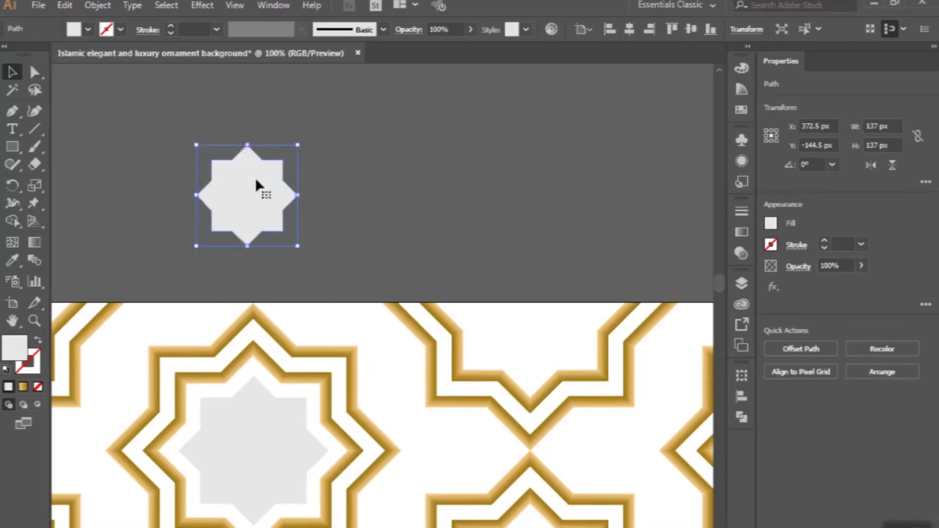
scroll(254, 175, "up", 1)
left_click(741, 232)
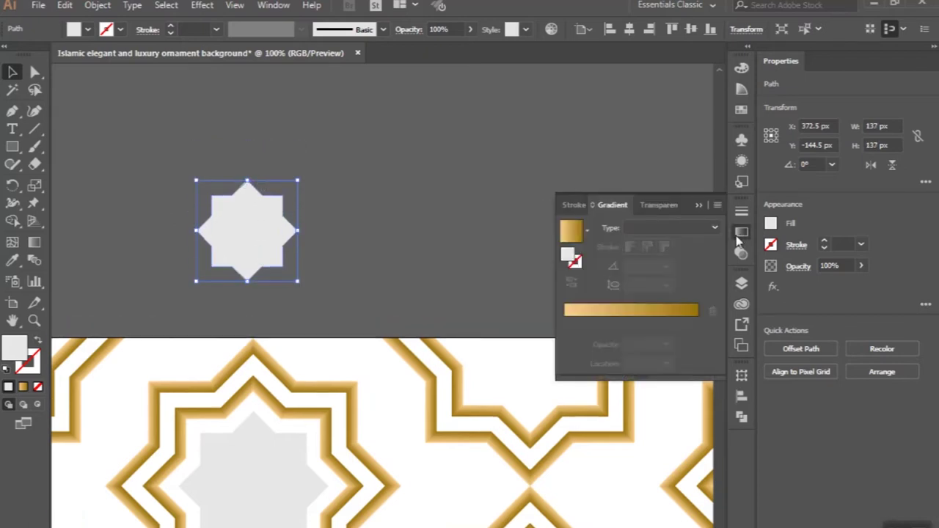
Step: Give the small star a White, Black gradient recoloured to light grey and cccccc stops
left_click(586, 230)
left_click(520, 270)
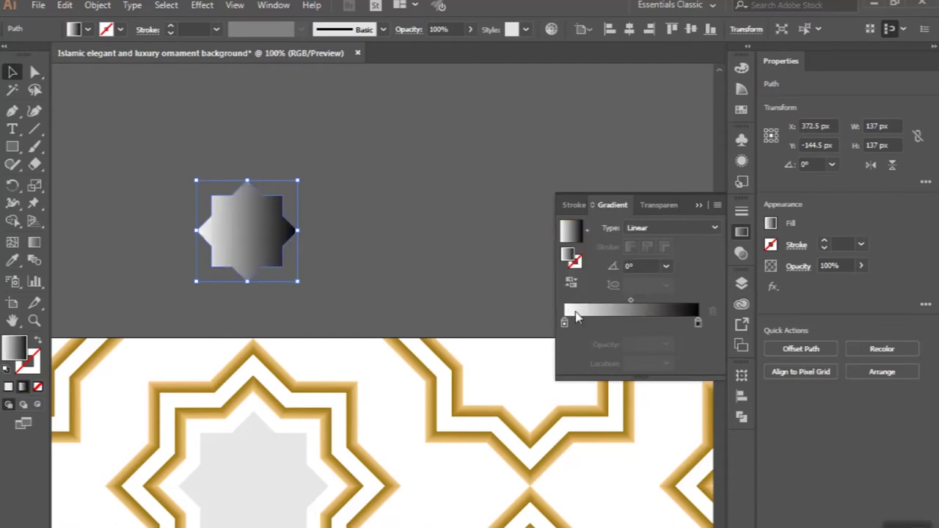
double_click(565, 324)
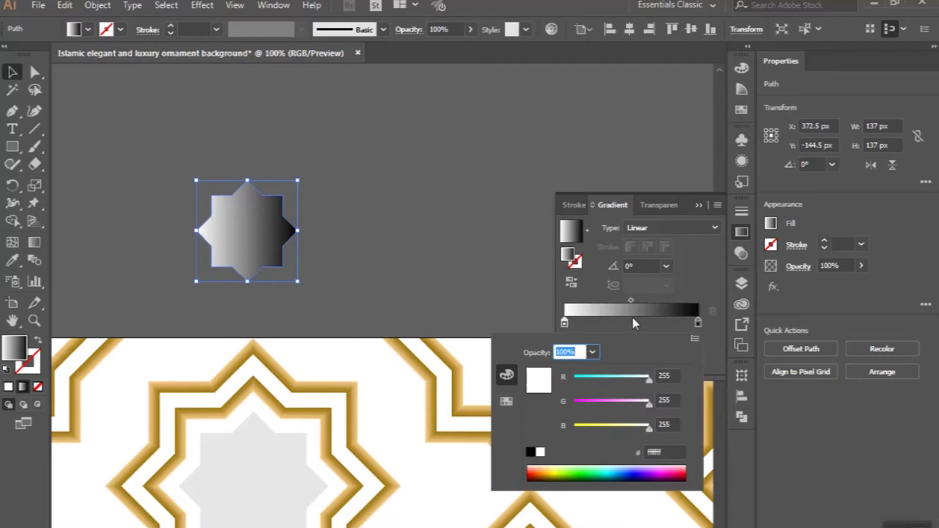
left_click(659, 453)
type("e6e6e6")
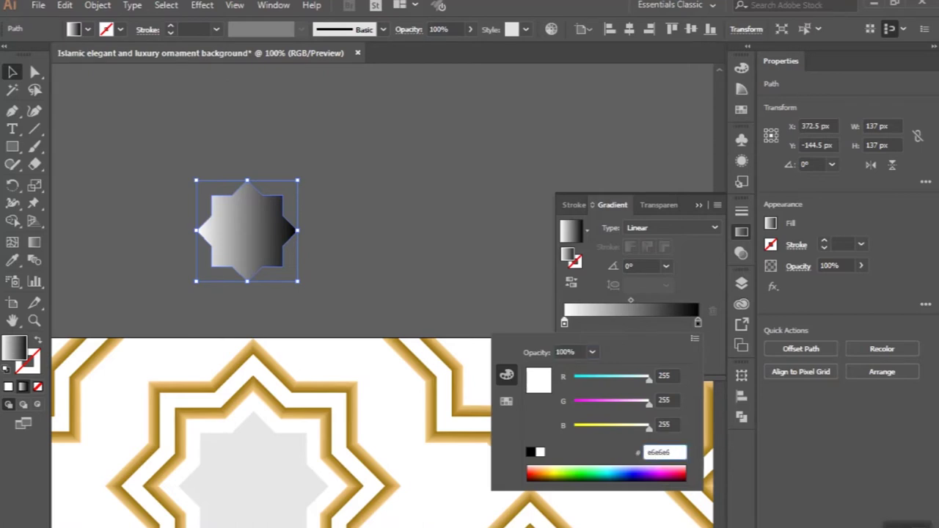
key("Return")
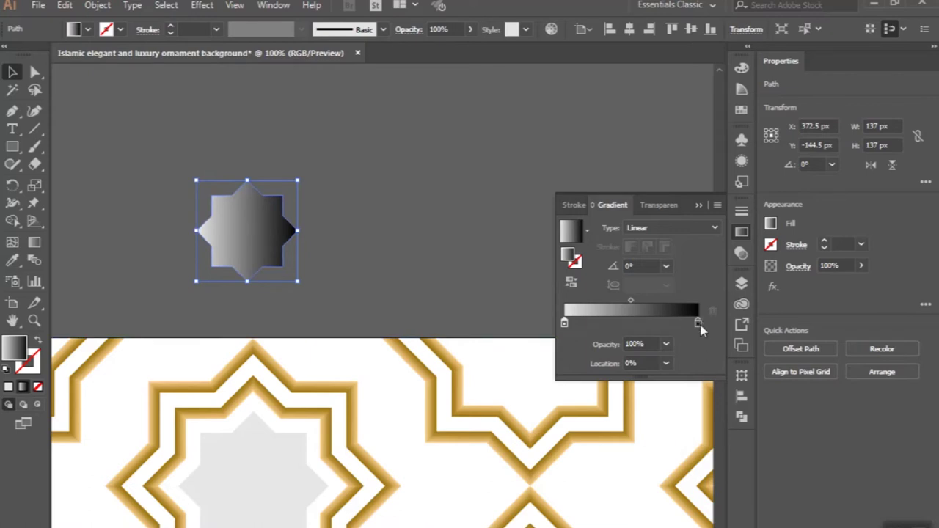
double_click(698, 323)
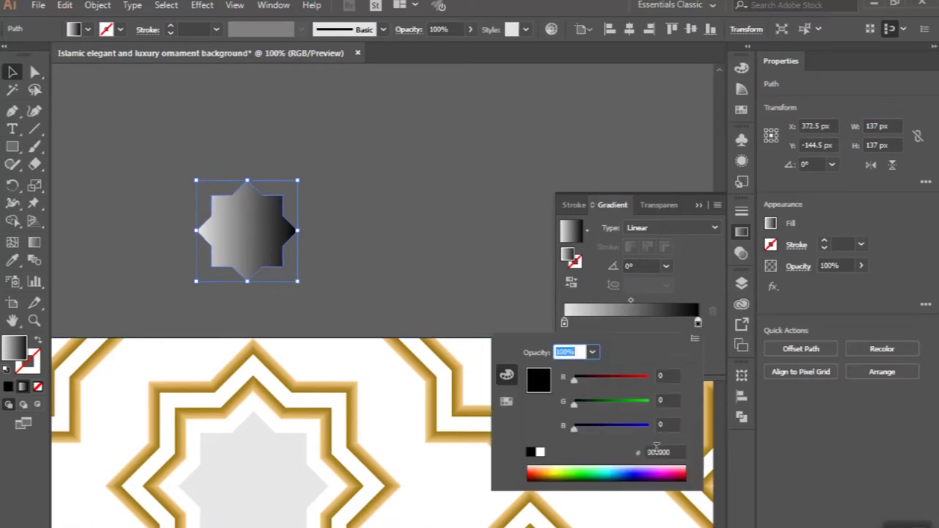
left_click(657, 450)
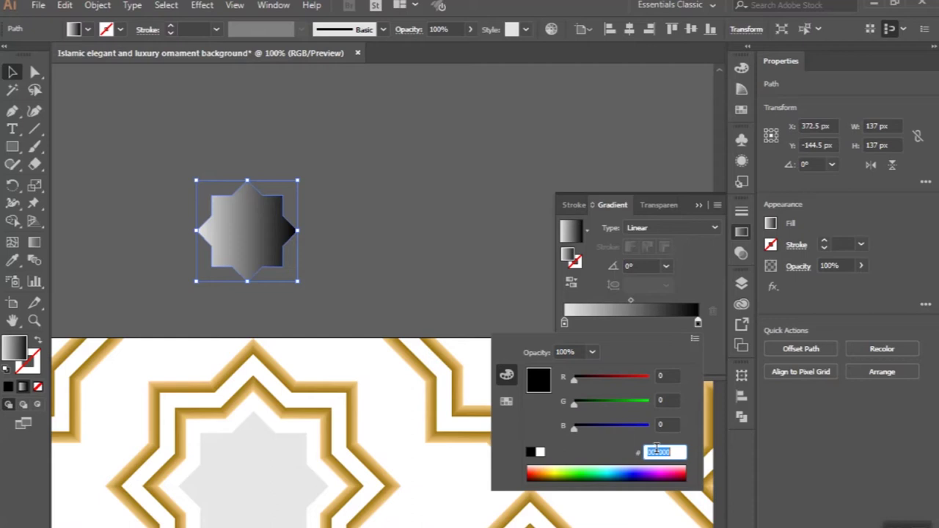
type("c")
type("ccccc")
key("Return")
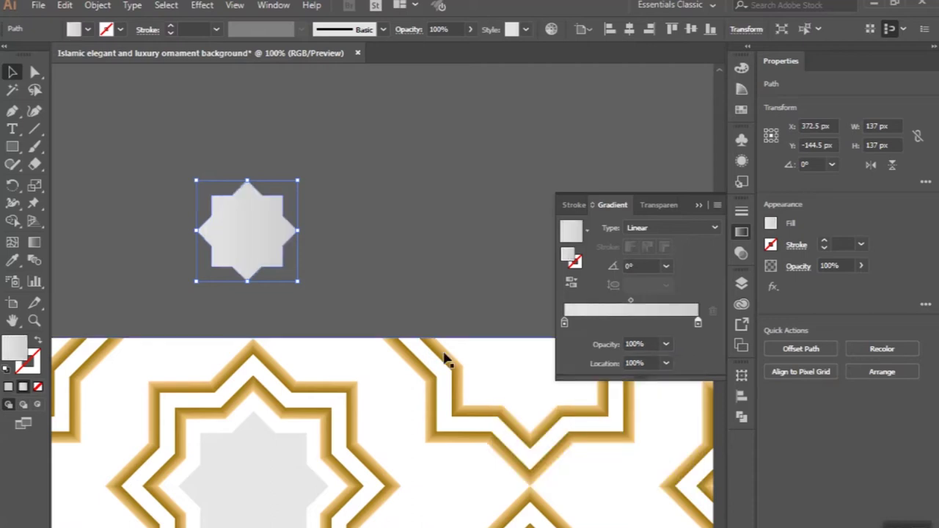
Step: Make the gradient radial and move the small star into the ornament's centre
left_click(647, 229)
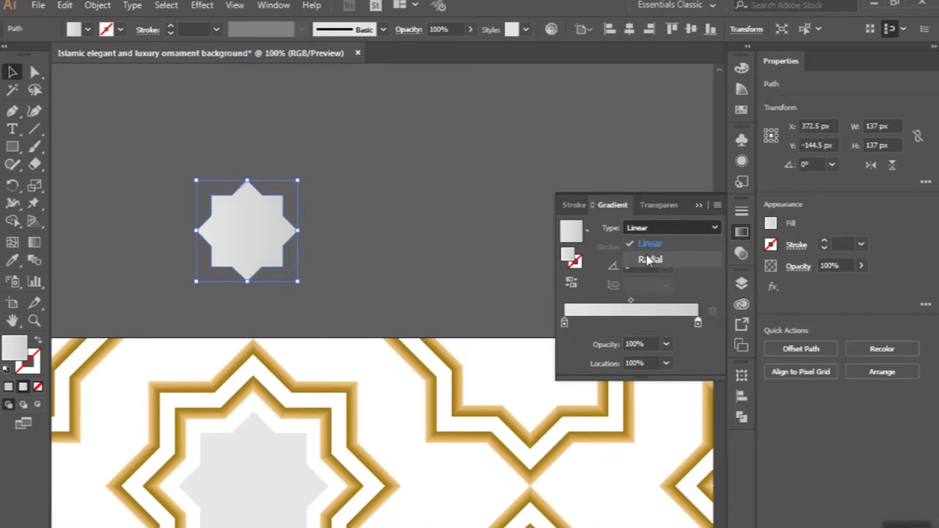
left_click(648, 257)
scroll(235, 213, "down", 2)
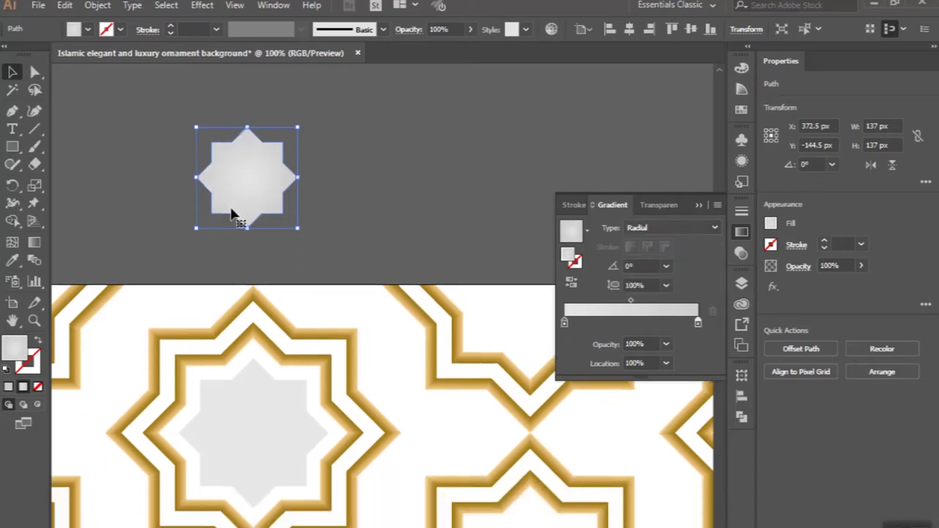
left_click_drag(244, 378, 250, 435)
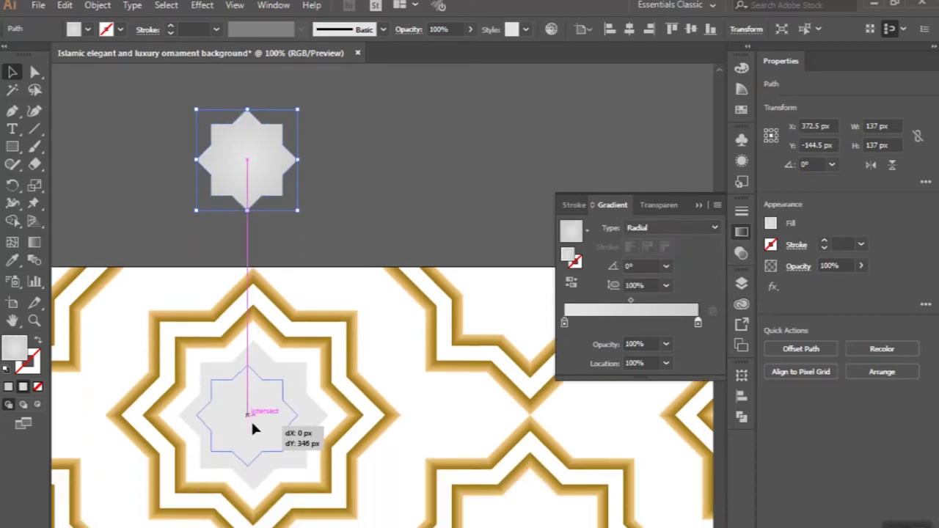
left_click_drag(250, 430, 250, 431)
scroll(248, 432, "down", 2)
left_click(218, 191)
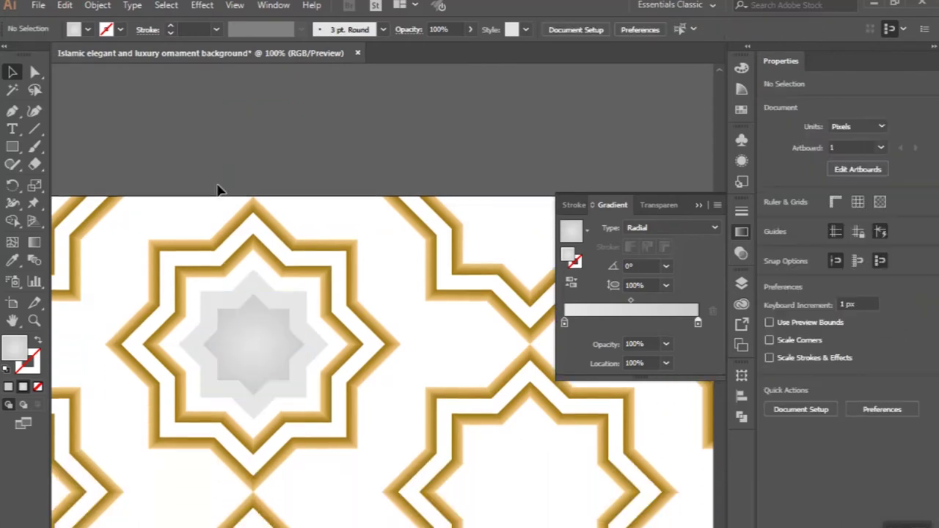
Step: Draw a 130 px circle centred on the small star
scroll(217, 191, "down", 2)
scroll(254, 311, "up", 1)
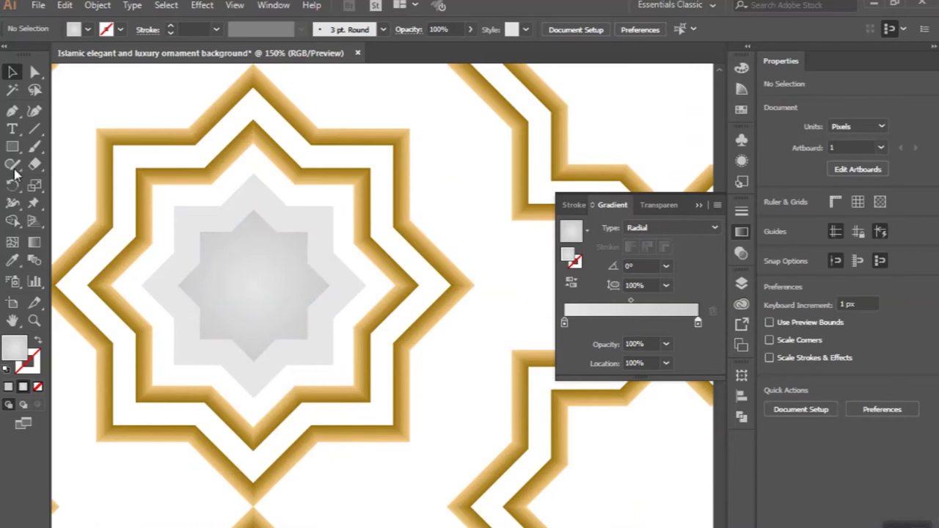
left_click(12, 145)
left_click(50, 182)
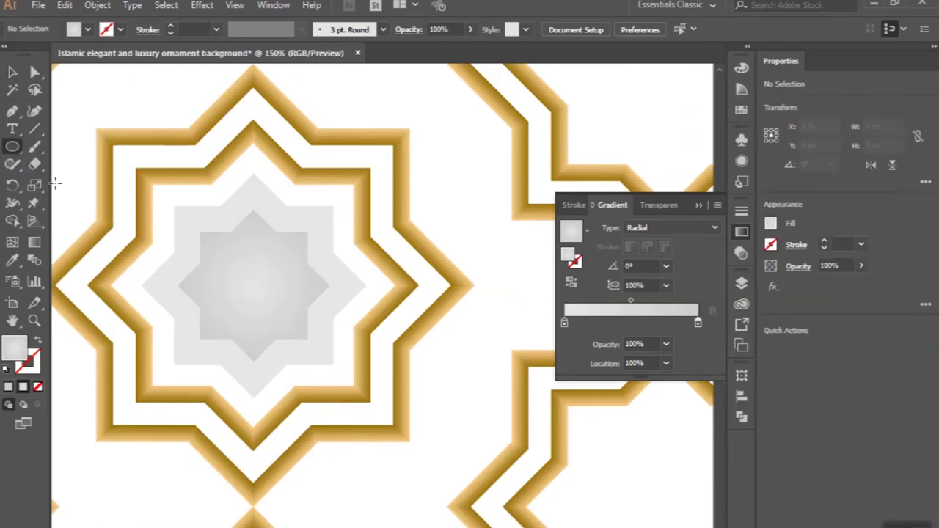
left_click_drag(252, 284, 326, 335)
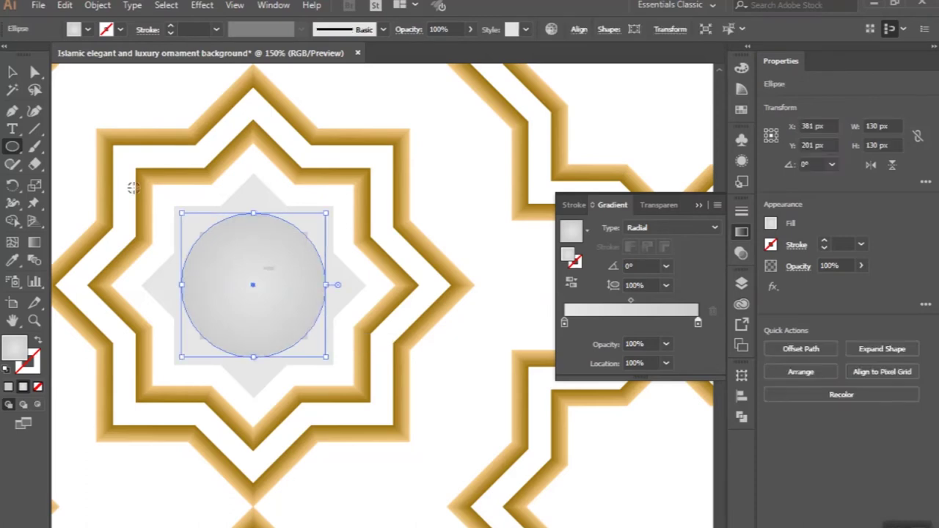
key("v")
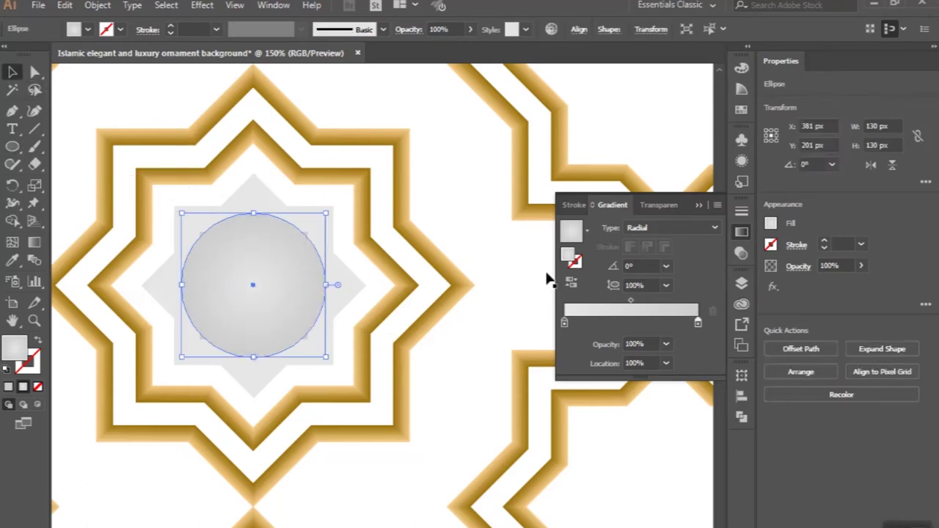
Step: Reverse the circle's gradient and set its blend mode to Multiply
left_click(572, 281)
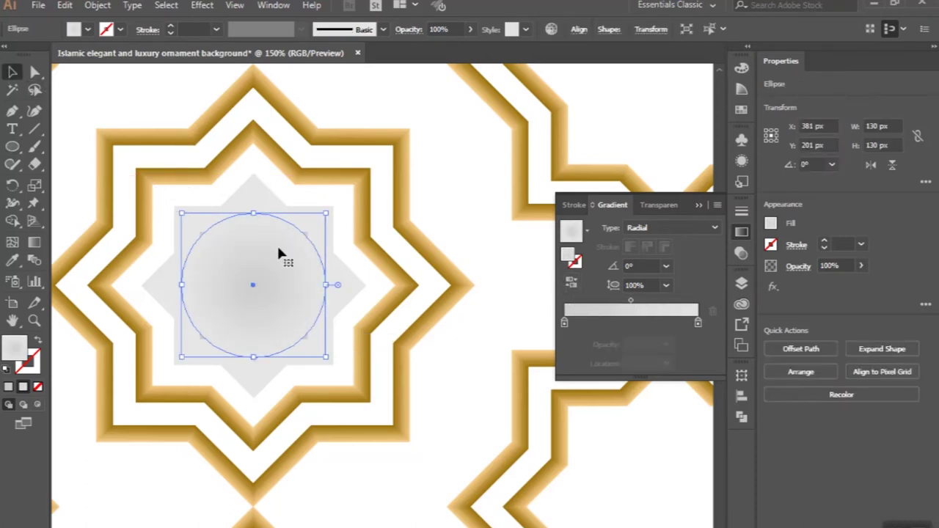
left_click(666, 208)
left_click(595, 230)
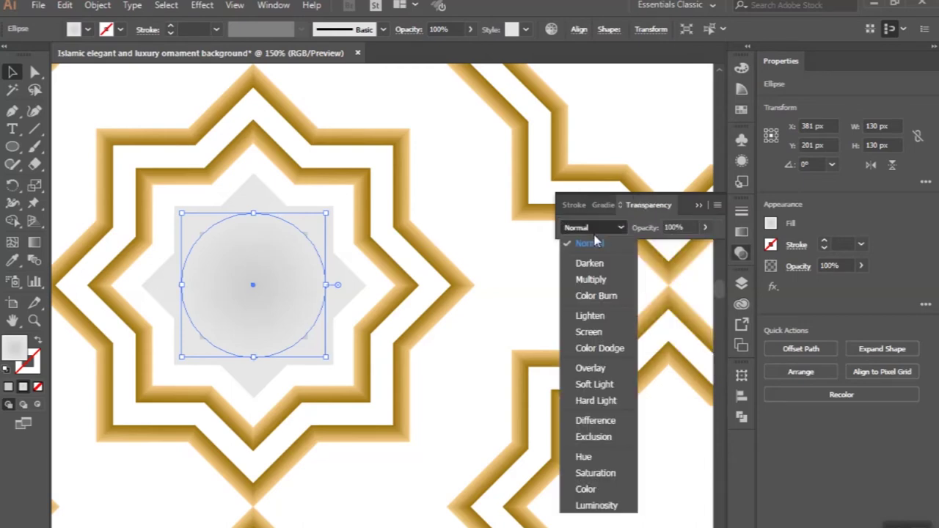
left_click(596, 284)
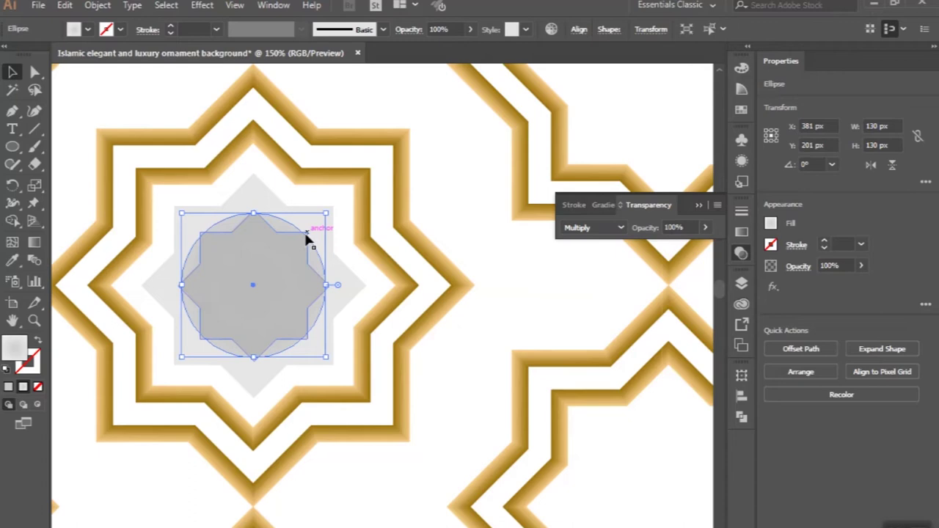
Step: Bring the small star in front of the circle, then reselect the circle
left_click(308, 240)
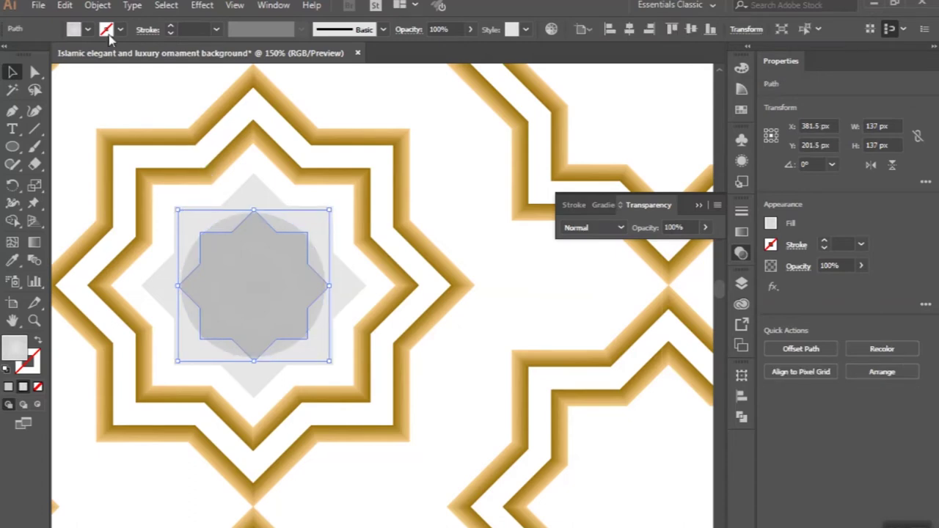
left_click(97, 6)
mouse_move(163, 6)
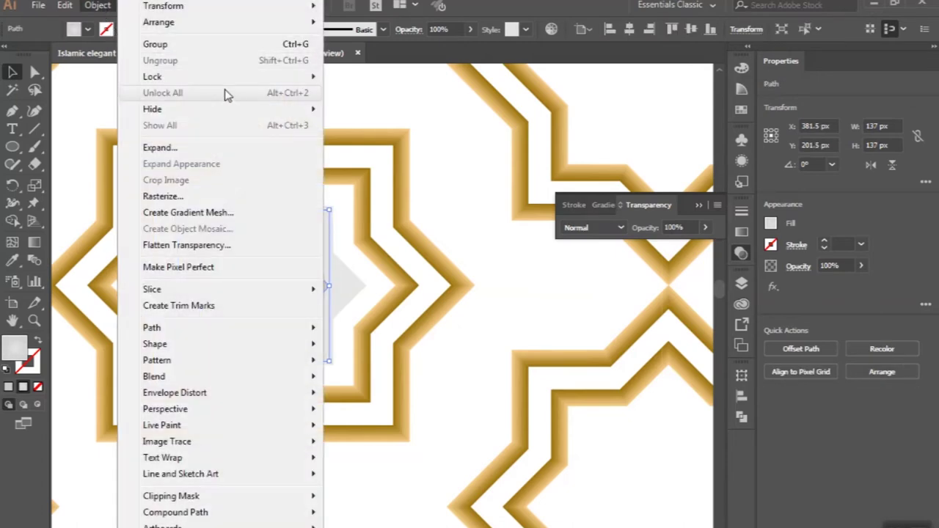
left_click(351, 22)
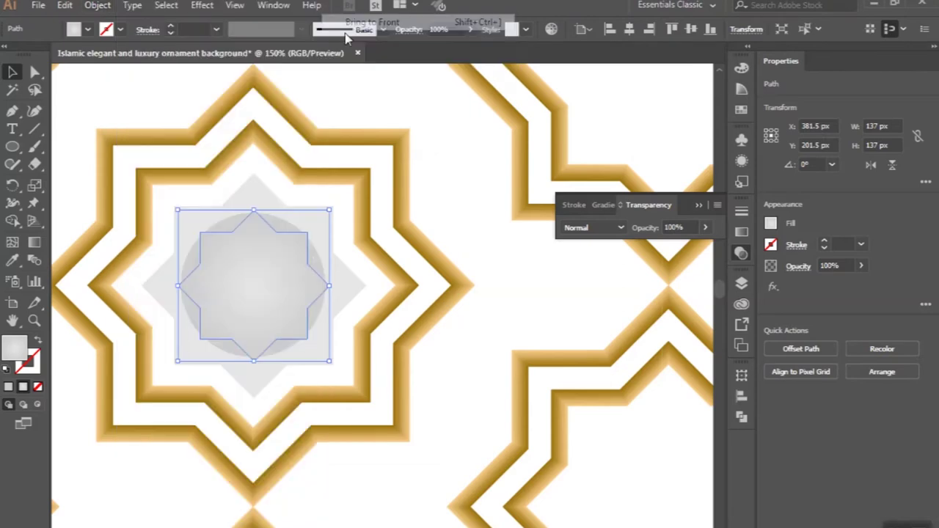
scroll(303, 254, "down", 1)
scroll(303, 253, "down", 1)
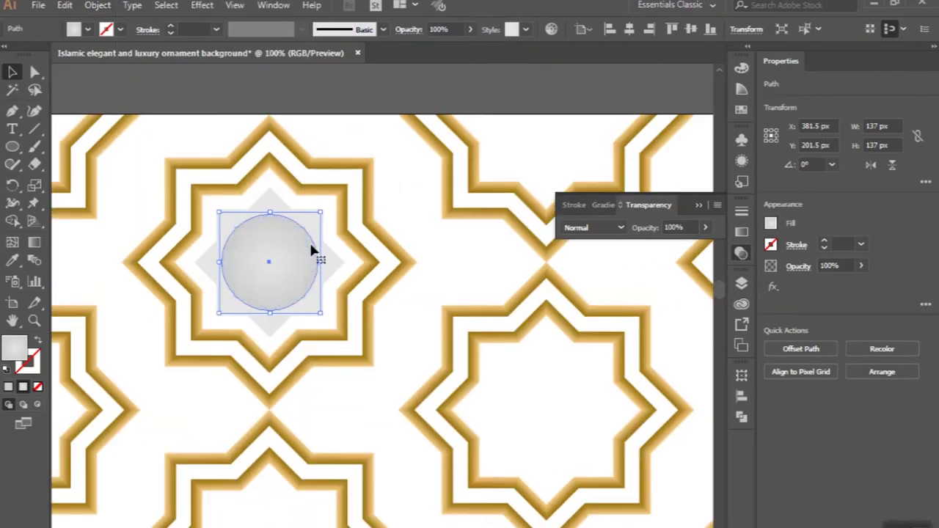
left_click(311, 248)
scroll(311, 248, "up", 2)
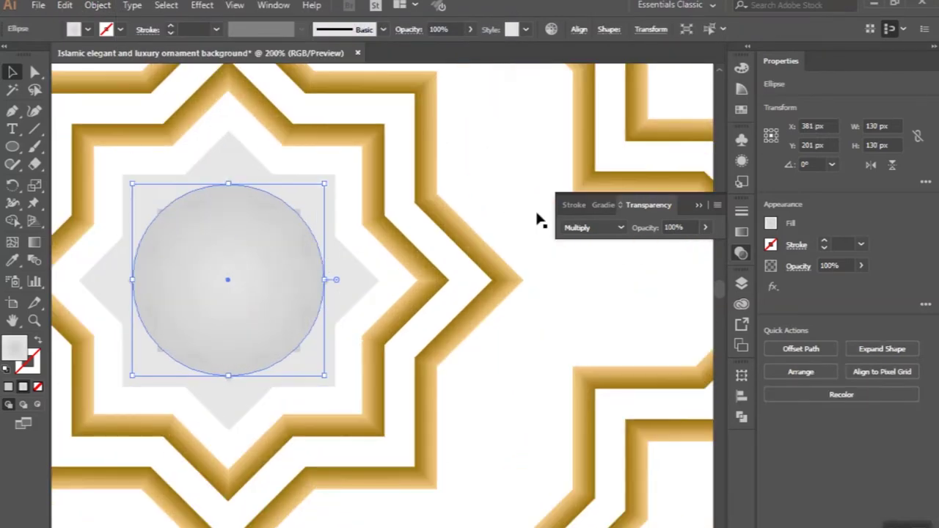
Step: Set the circle's gradient stops to b3b3b3 on the left and white ffffff on the right
left_click(603, 205)
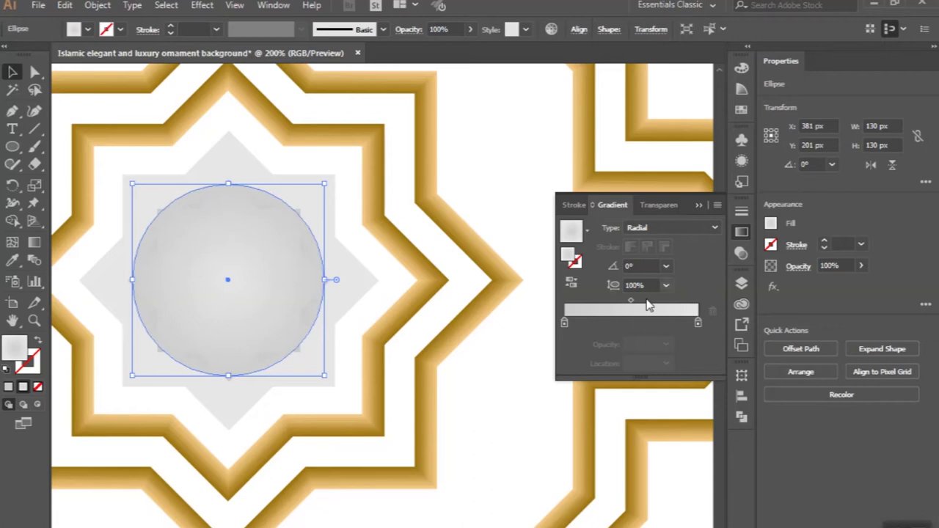
double_click(564, 324)
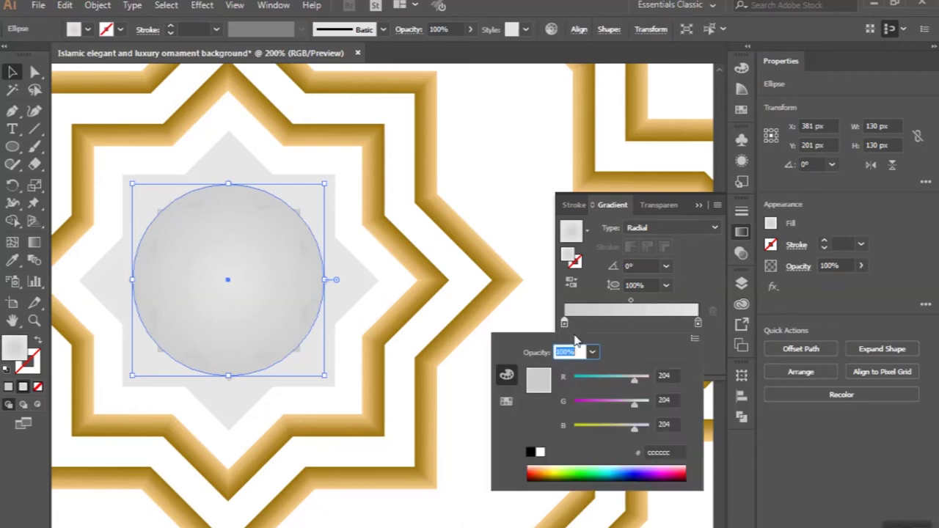
left_click(653, 452)
double_click(653, 451)
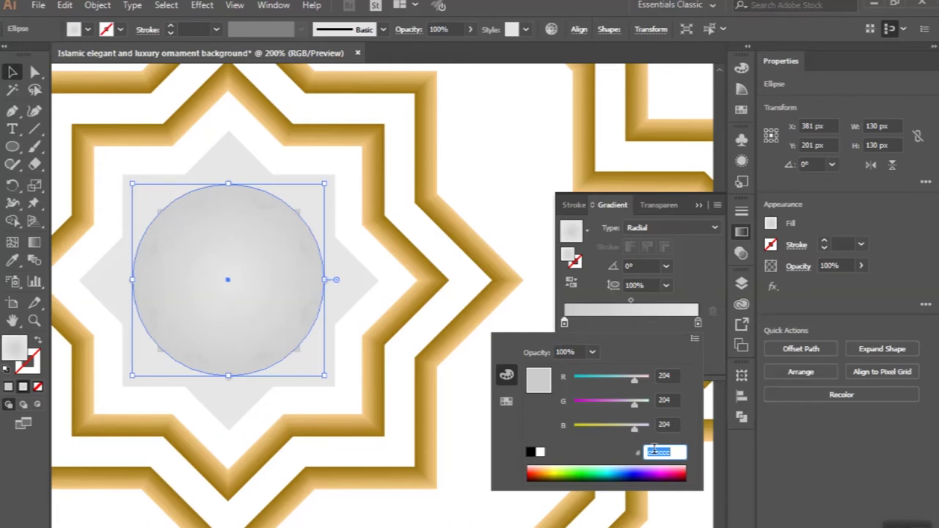
type("b")
type("b3b3")
key("Return")
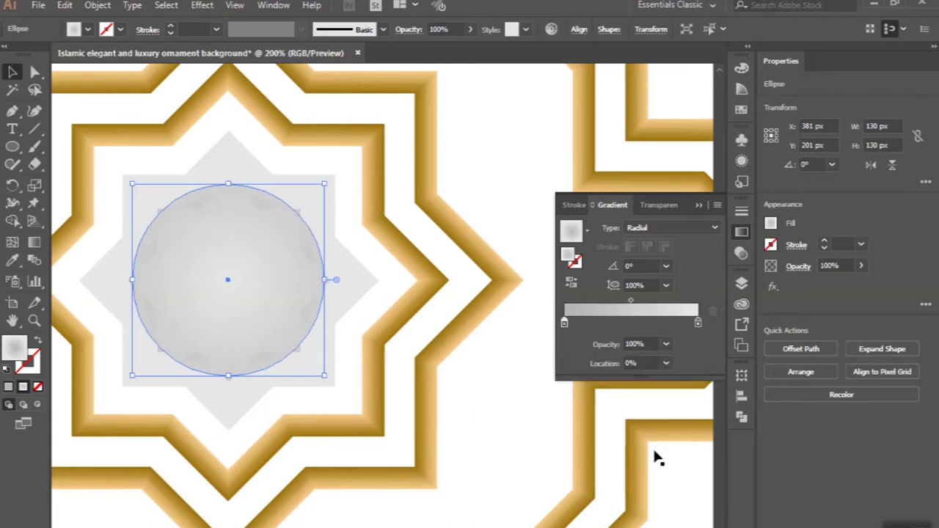
double_click(697, 323)
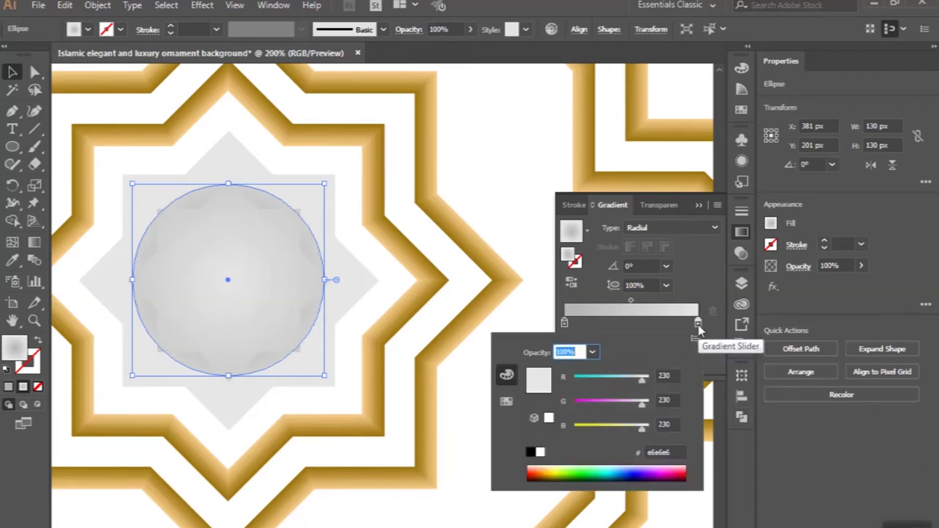
left_click(658, 452)
type("ffff")
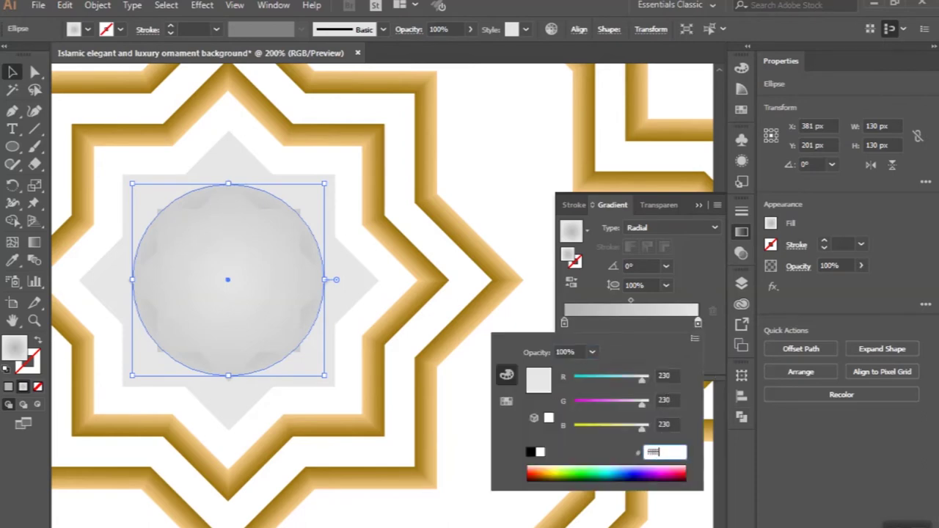
key("Return")
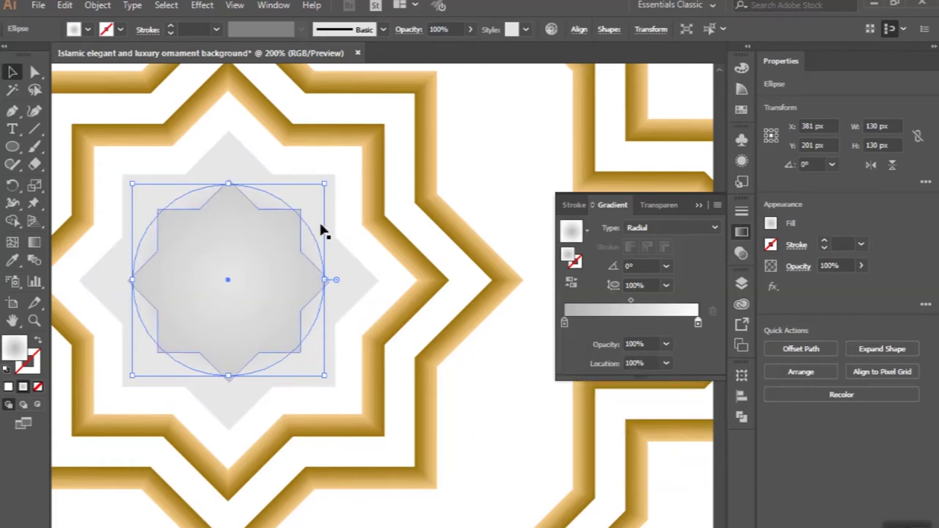
Step: Enlarge the circle to 138 px and zoom out to the whole artboard
left_click_drag(324, 184, 331, 177)
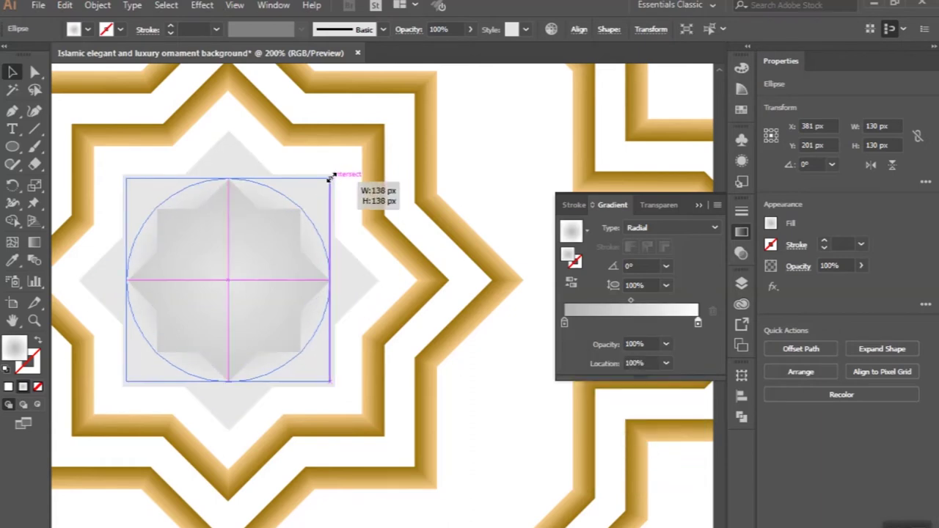
key("ctrl+minus")
key("ctrl+minus")
key("ctrl+minus")
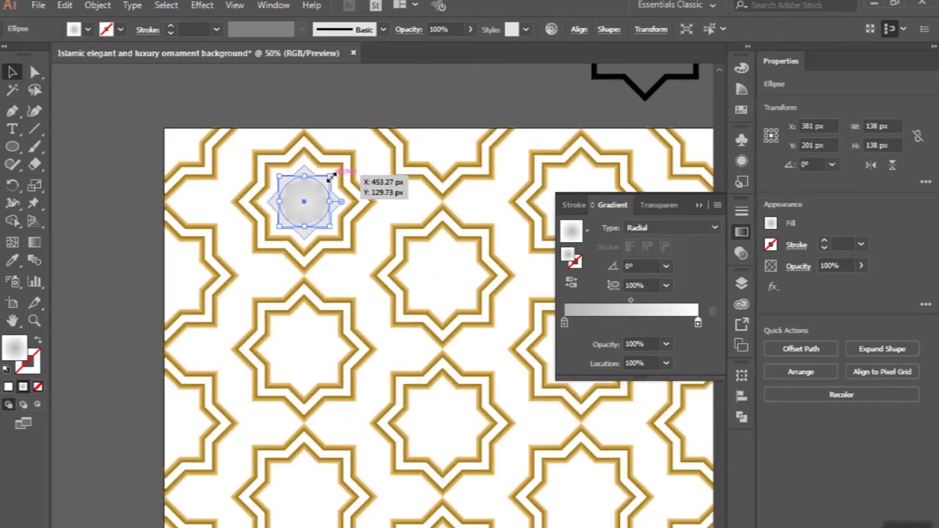
left_click(290, 108)
key("ctrl+minus")
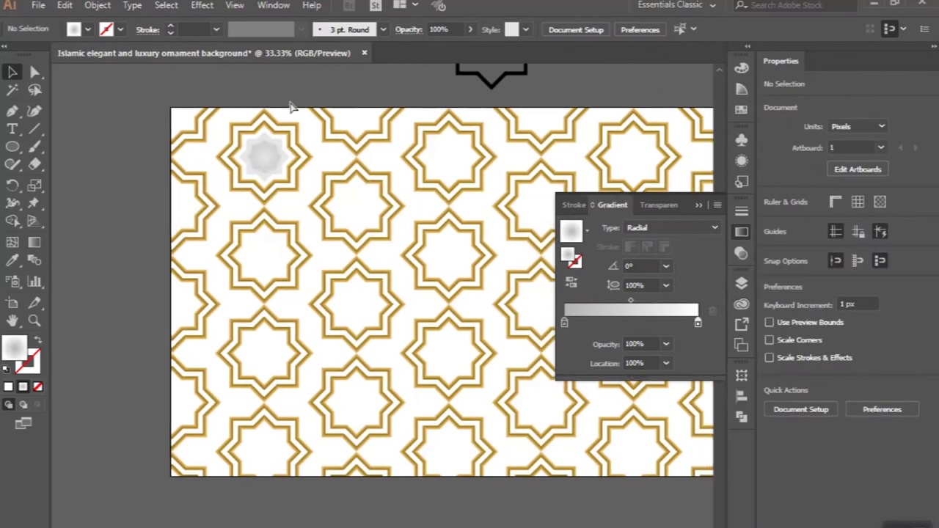
Step: Draw a 3000 × 1500 px rectangle from the artboard's top-left corner
key("ctrl+minus")
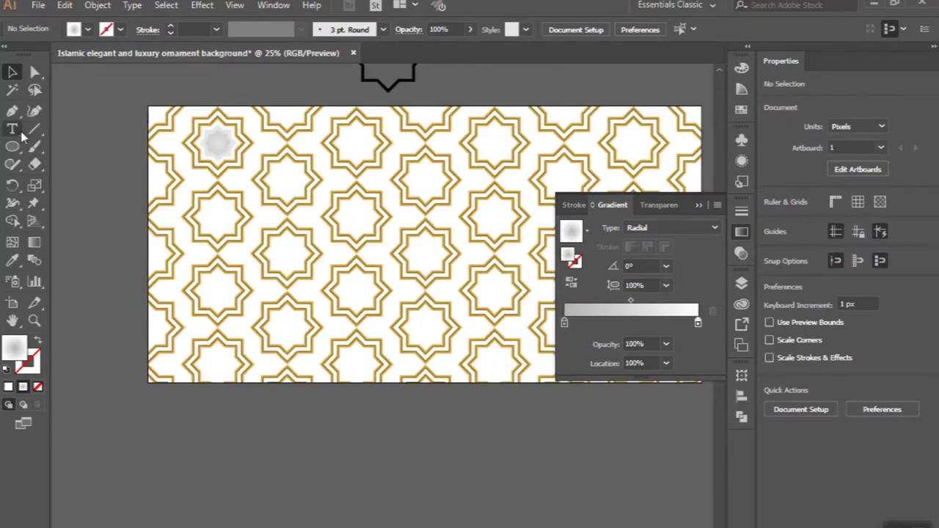
scroll(101, 156, "right", 2)
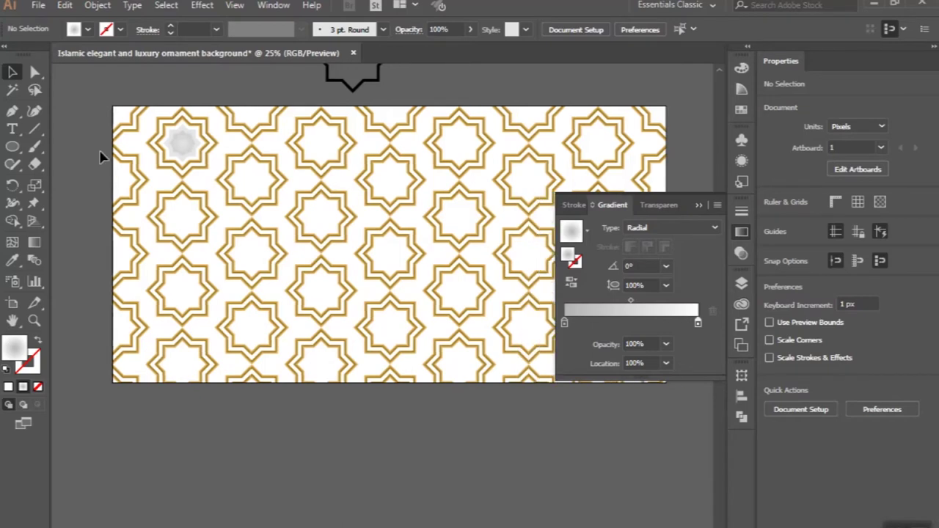
left_click(13, 147)
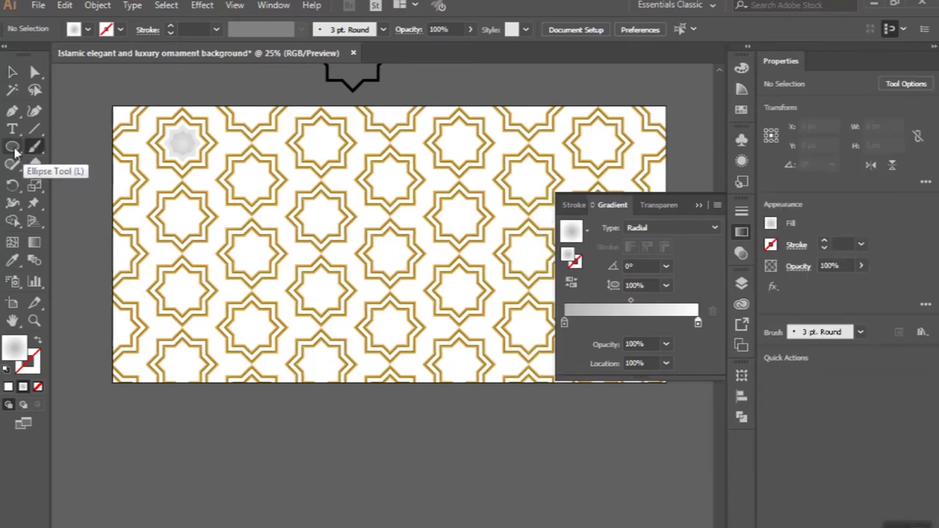
left_click(15, 150)
left_click(85, 147)
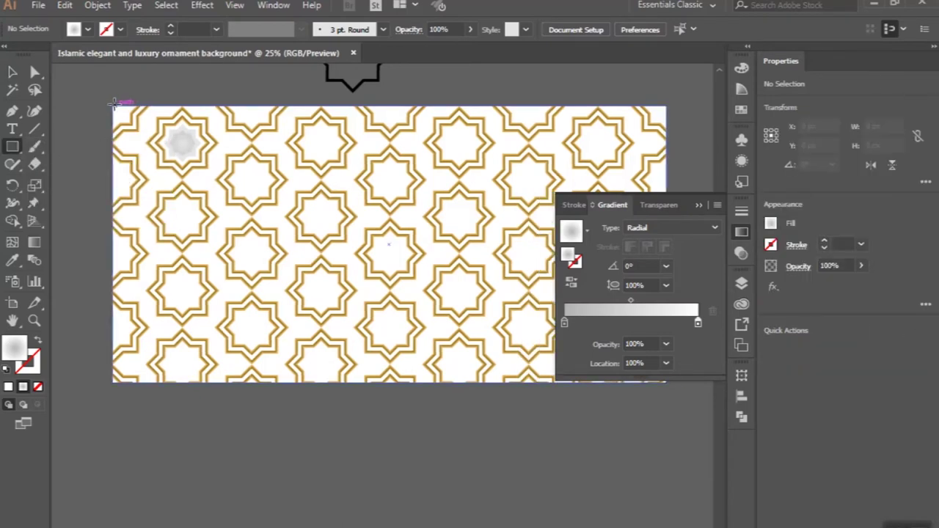
left_click(111, 104)
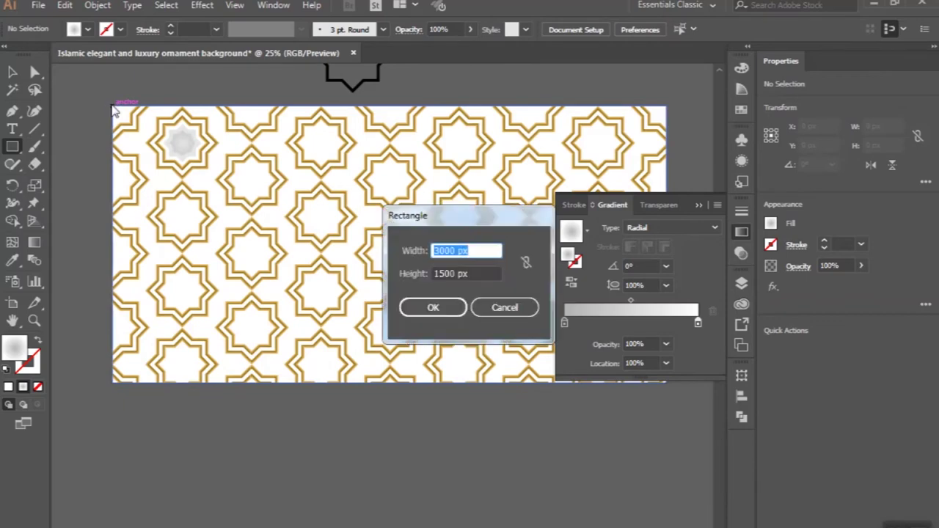
key("Return")
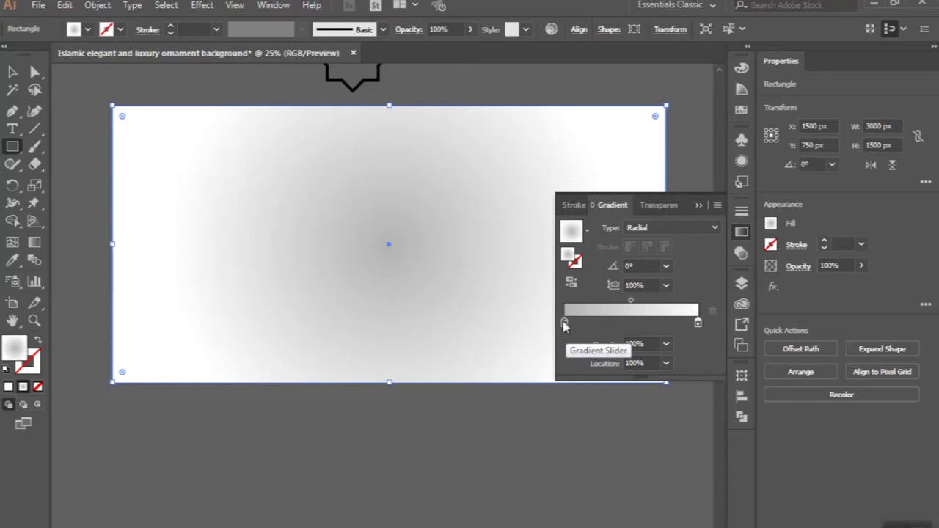
Step: Set the rectangle gradient's left stop to #e6e6e6 and its right stop to #cccccc
double_click(564, 324)
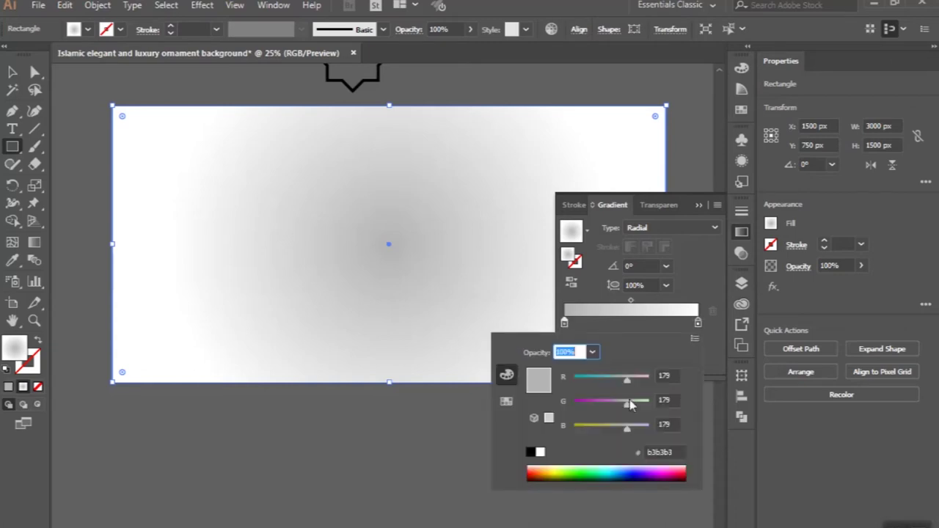
left_click(660, 453)
double_click(659, 453)
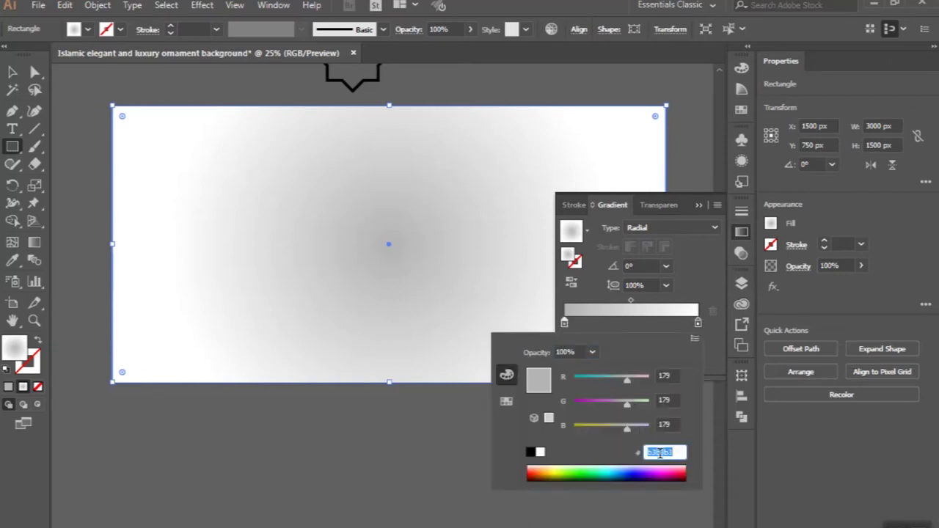
type("e6e6e6")
key("Return")
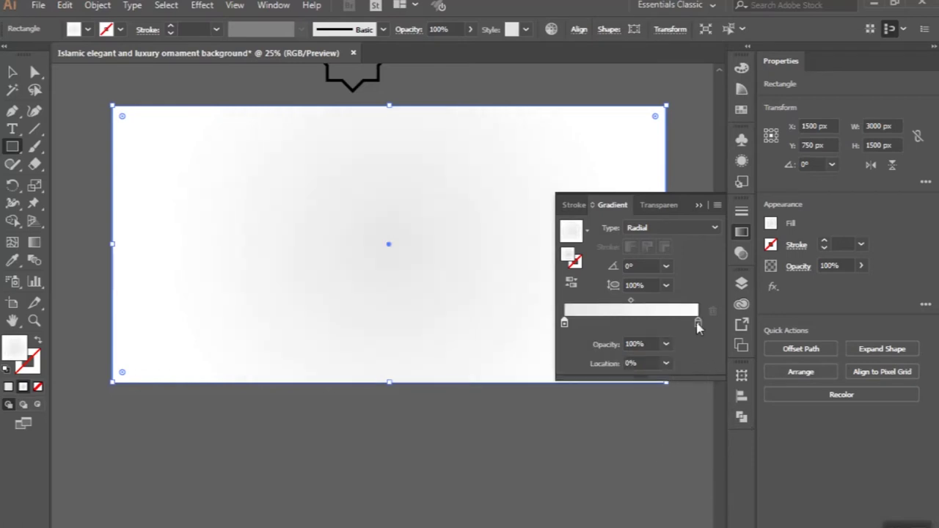
double_click(698, 324)
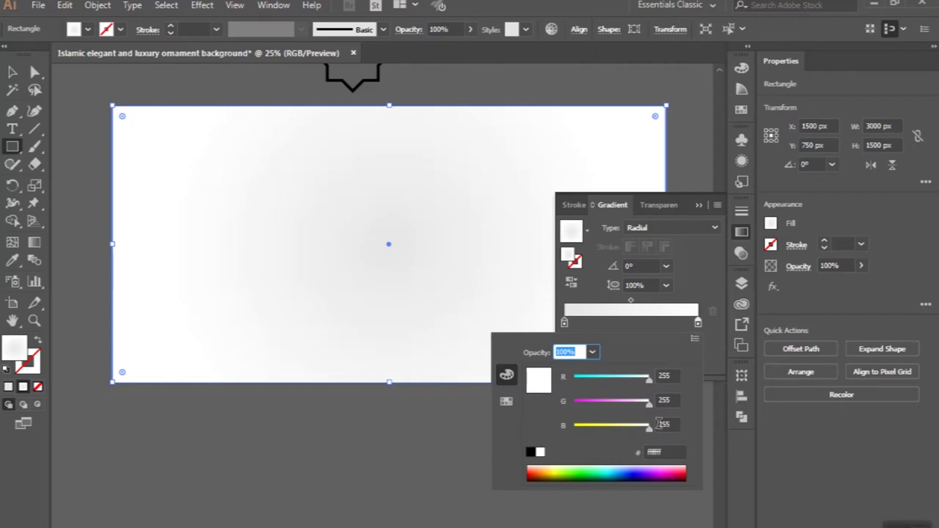
left_click(666, 449)
type("cccccc")
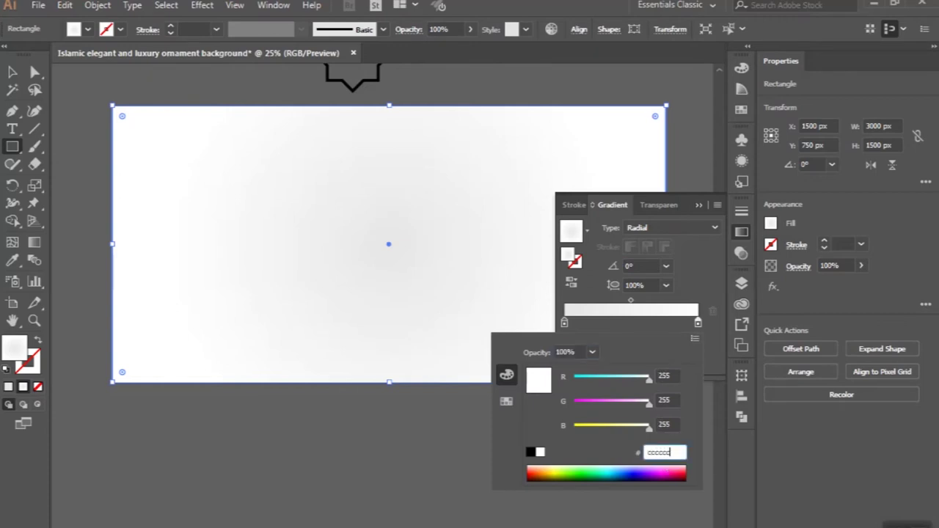
key("Return")
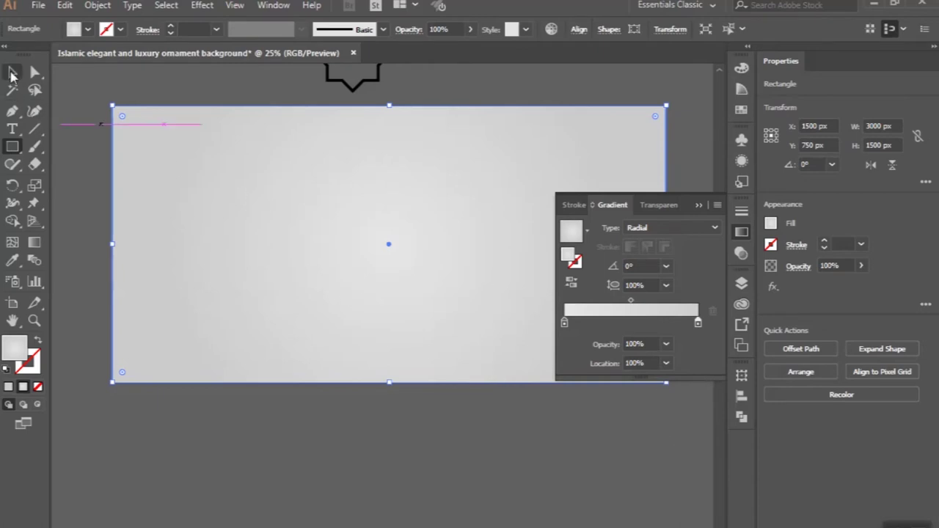
Step: Widen the radial gradient across the rectangle with the Gradient tool
left_click(12, 72)
scroll(171, 189, "down", 1)
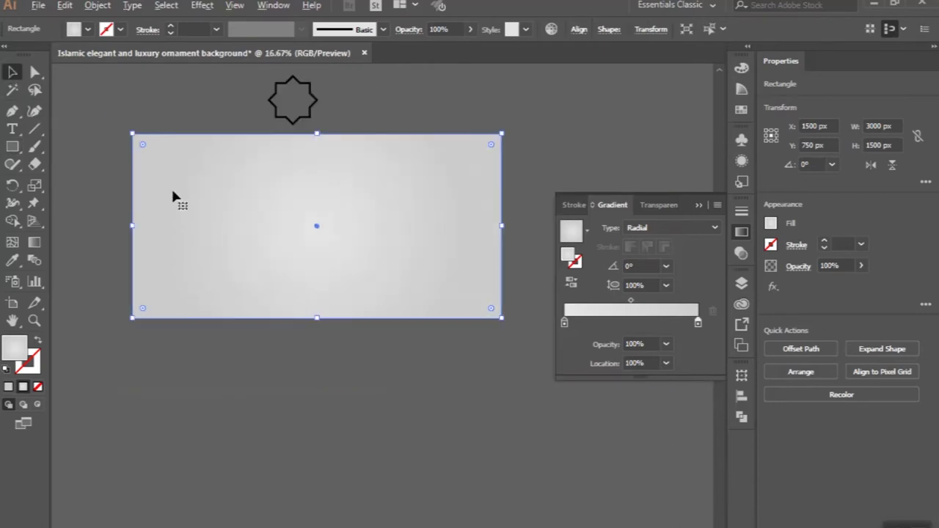
left_click(35, 242)
scroll(279, 251, "down", 1)
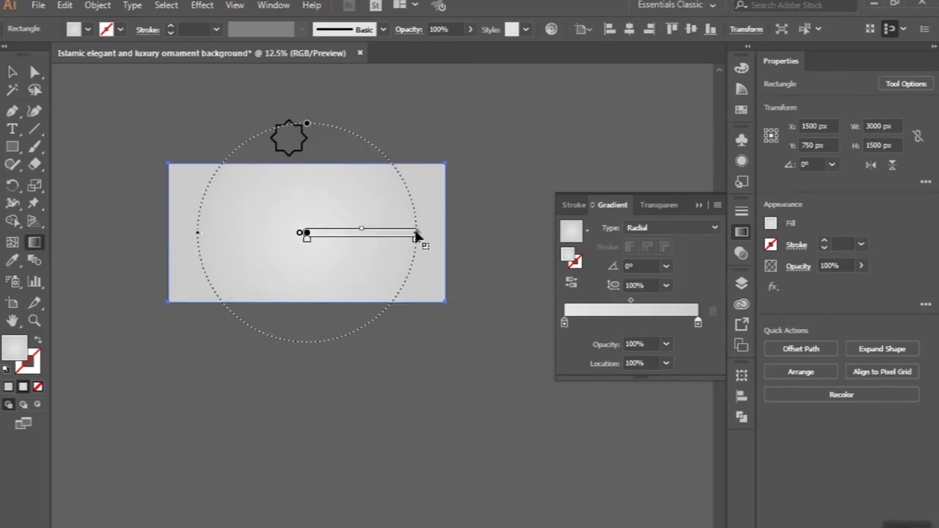
left_click_drag(416, 235, 470, 233)
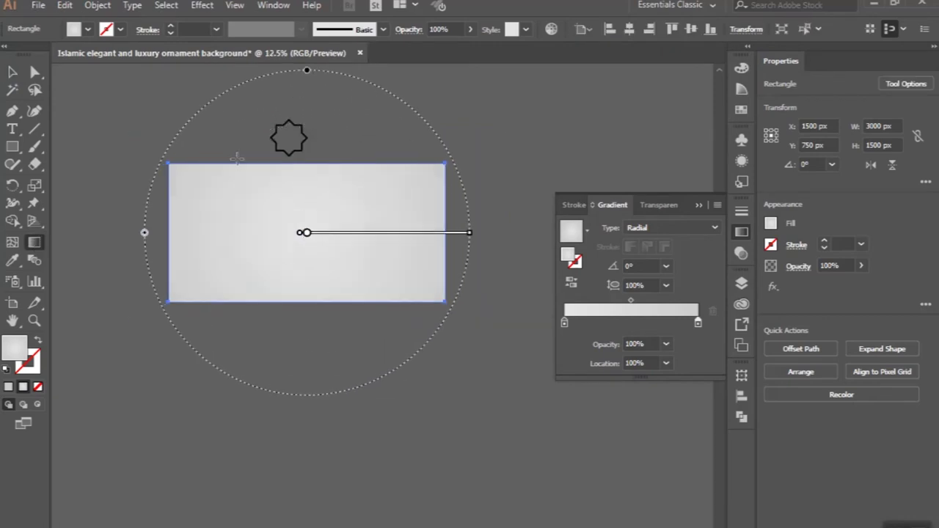
left_click(12, 71)
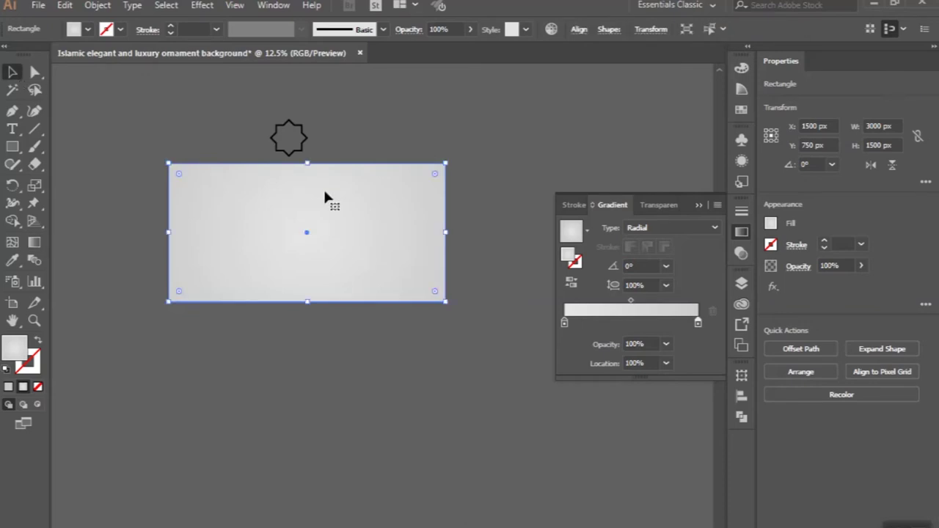
Step: Send the gradient rectangle behind the gold star pattern with Arrange > Send to Back
left_click(98, 6)
mouse_move(159, 22)
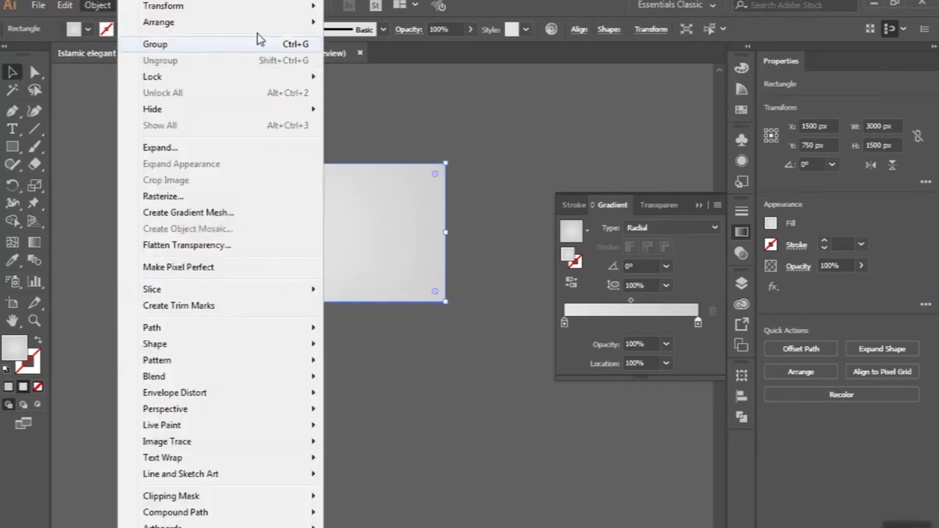
left_click(367, 71)
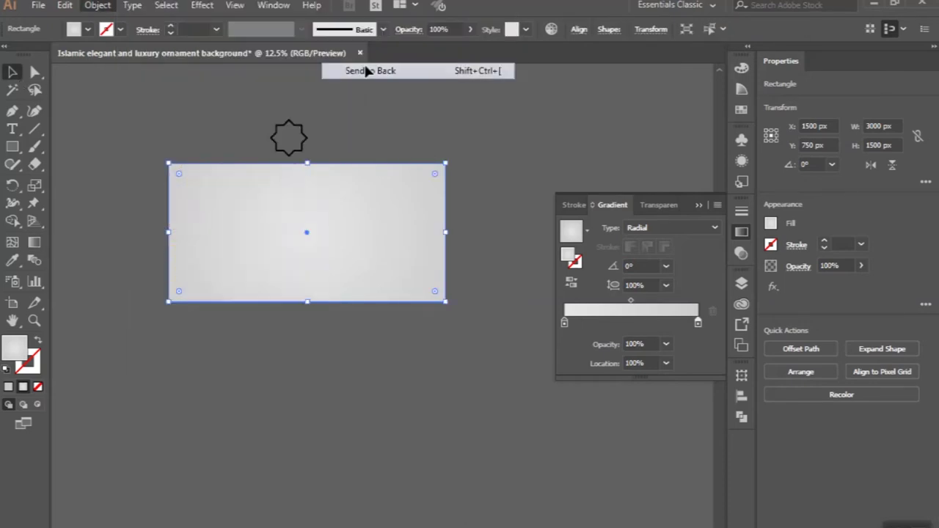
left_click(252, 338)
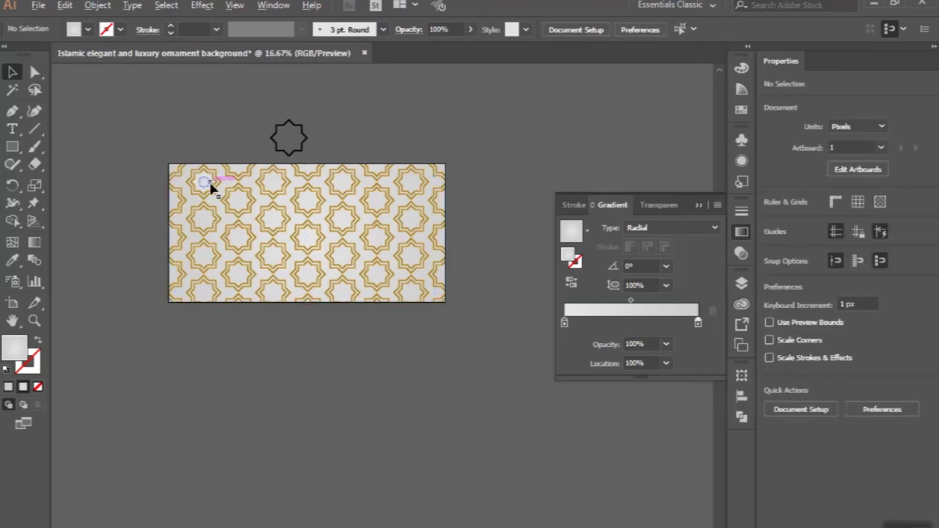
scroll(210, 184, "up", 4)
scroll(214, 184, "up", 1)
Step: Set the top-left star's inner shape to Multiply blending
left_click(217, 181)
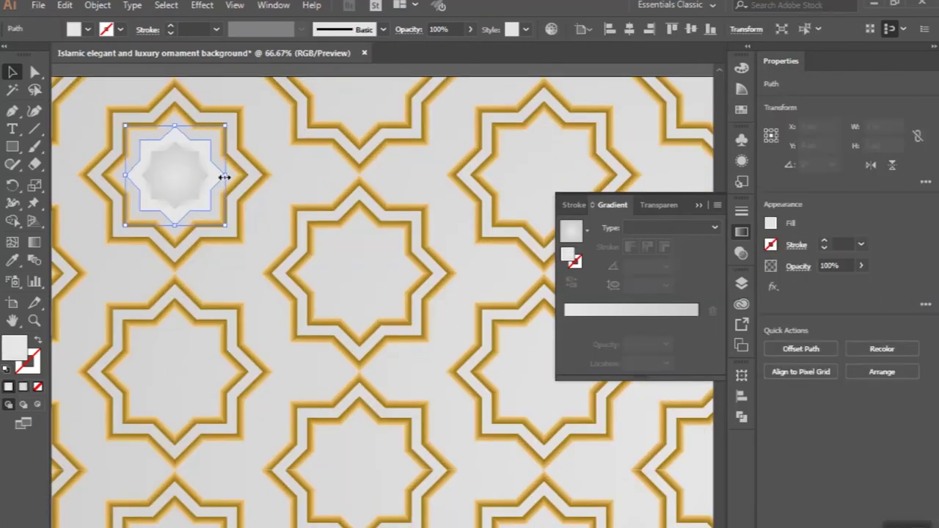
left_click(649, 205)
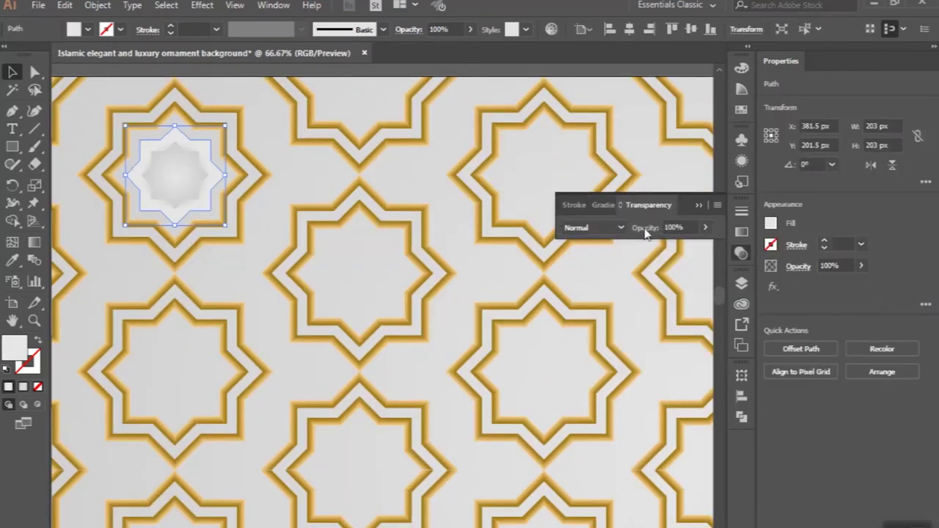
left_click(605, 229)
left_click(592, 278)
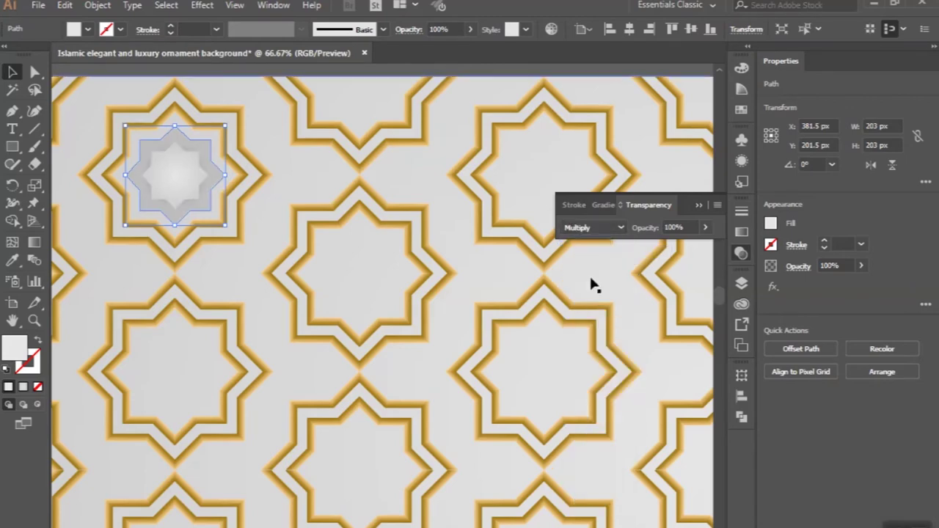
Step: Group the Multiply star shape with its inner gradient circle
scroll(185, 156, "up", 1)
scroll(187, 147, "up", 1)
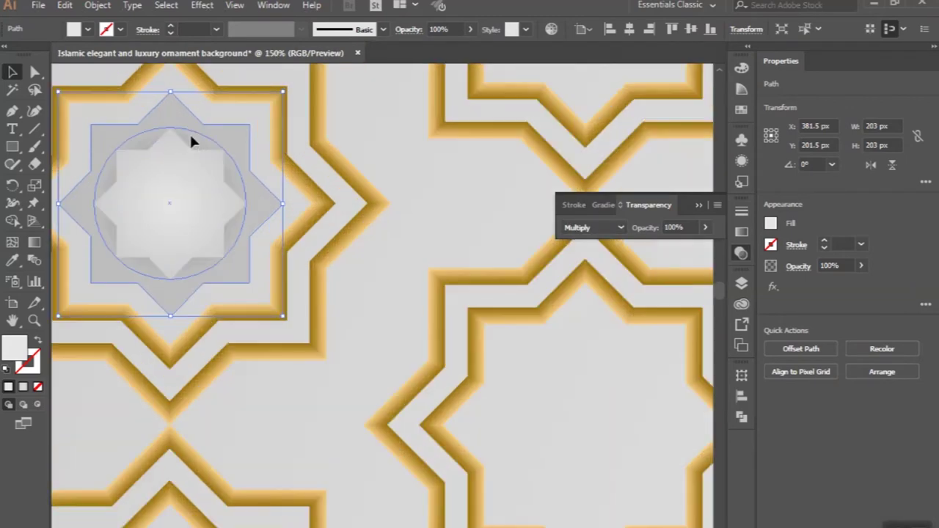
left_click(189, 133, "shift")
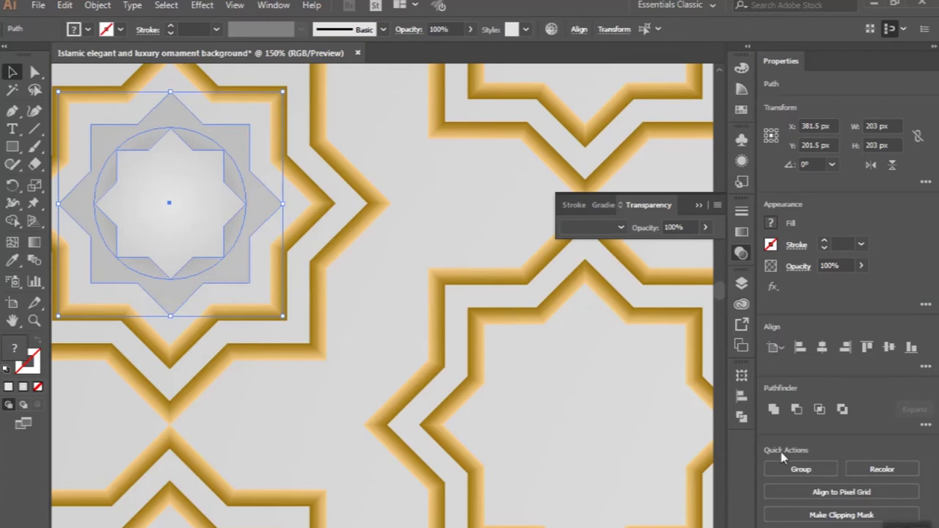
left_click(793, 471)
key("ctrl+minus")
key("ctrl+minus")
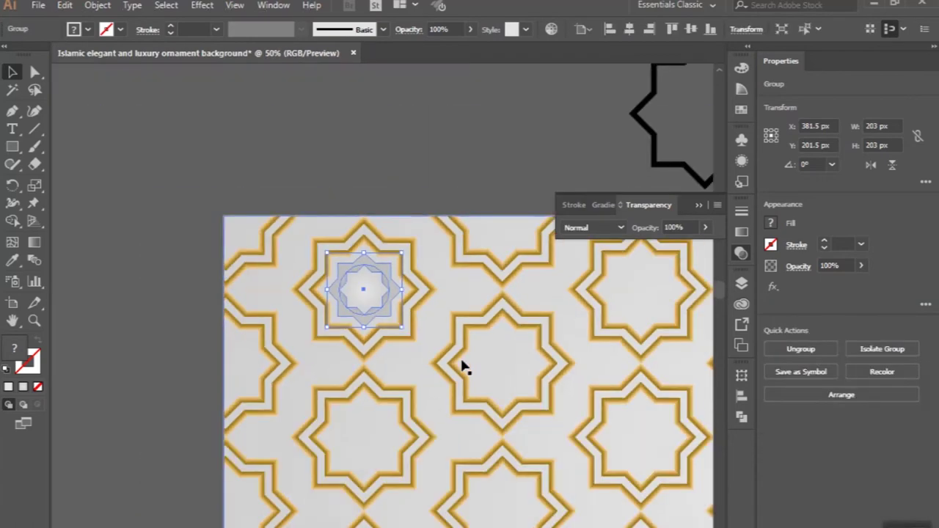
scroll(464, 367, "down", 2)
key("ctrl+plus")
scroll(371, 257, "down", 2)
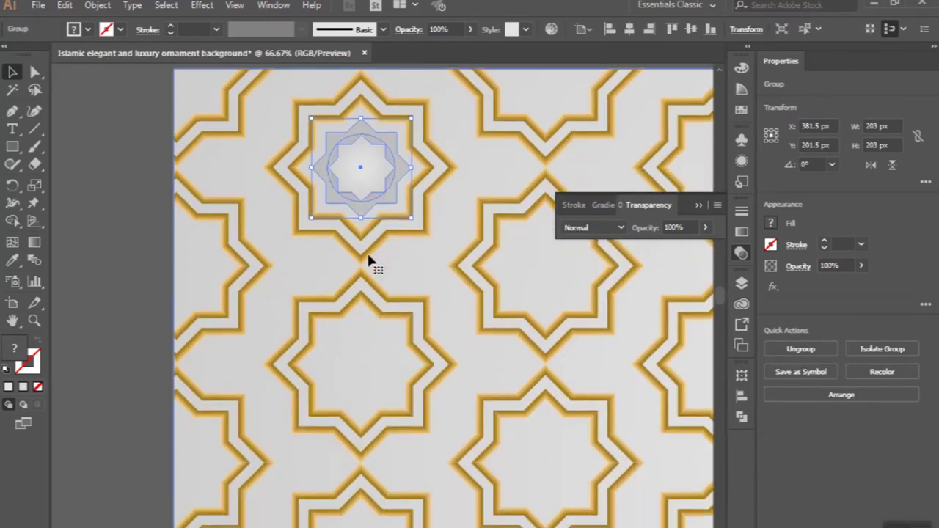
scroll(370, 254, "down", 2)
Step: Copy the star group down into the stars below, one star apart
left_click_drag(360, 108, 361, 303)
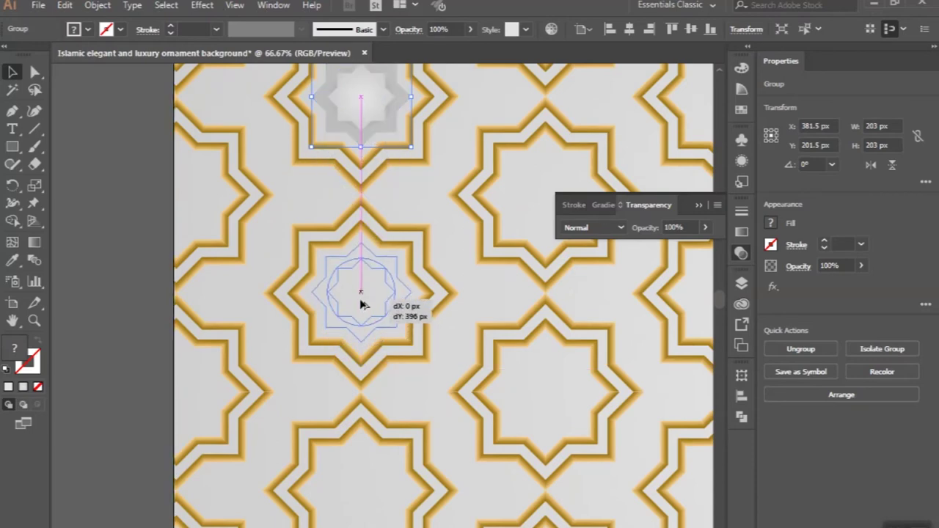
left_click_drag(362, 303, 360, 306)
scroll(359, 297, "down", 3)
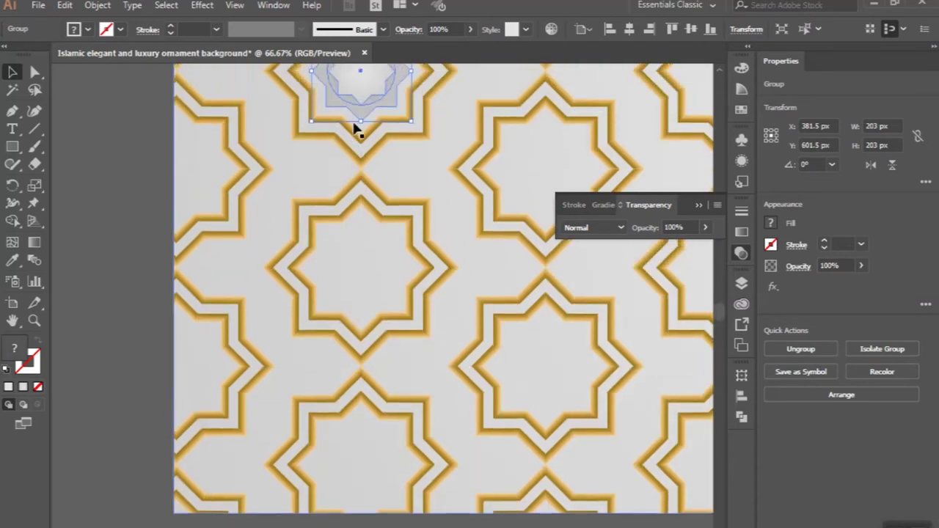
scroll(354, 129, "up", 2)
left_click_drag(361, 107, 360, 303)
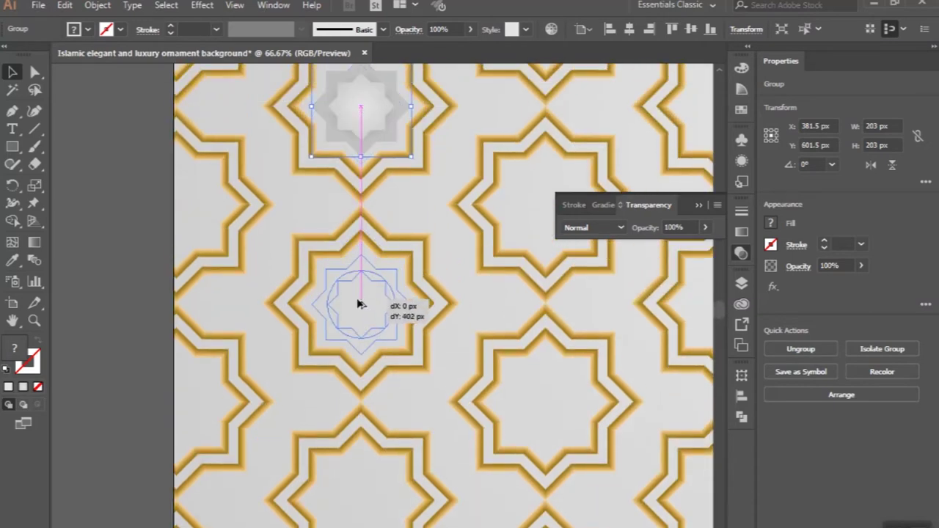
left_click_drag(361, 303, 360, 303)
scroll(358, 293, "down", 2)
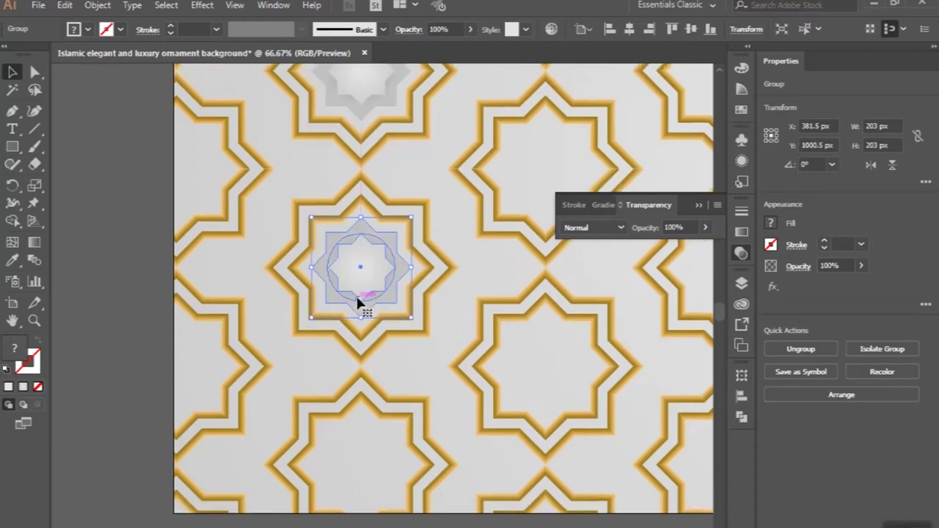
left_click_drag(360, 251, 361, 445)
scroll(359, 444, "down", 1)
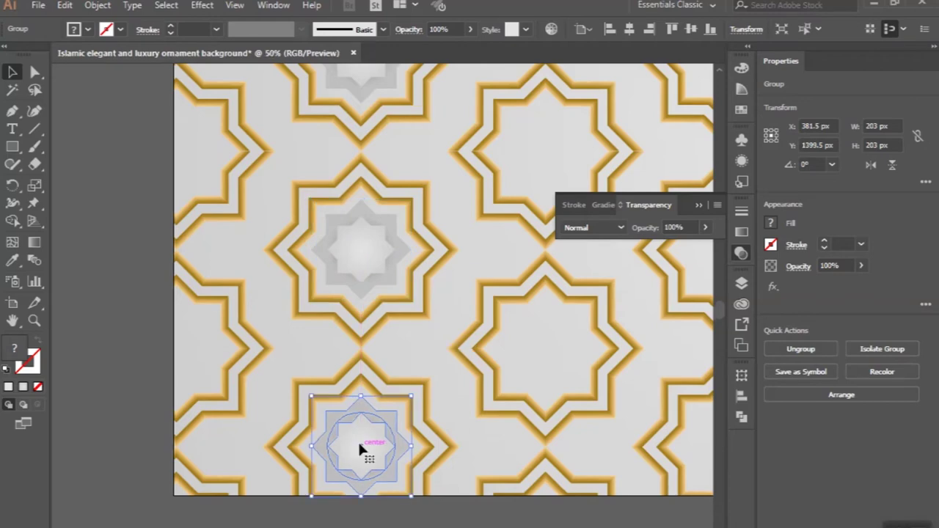
scroll(360, 444, "down", 1)
Step: Move the star column so it sits centred on the artboard's left edge
left_click(367, 338, "shift")
left_click(366, 247, "shift")
left_click(363, 156, "shift")
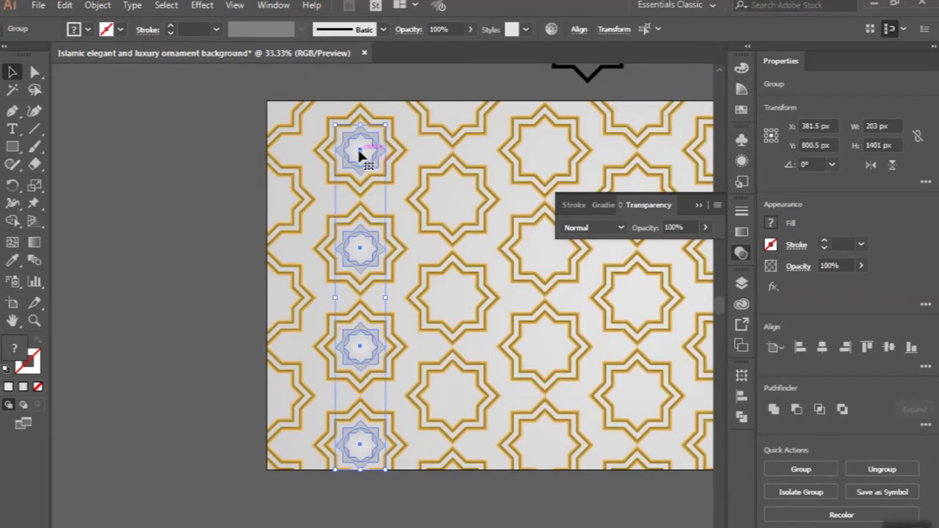
left_click_drag(359, 151, 268, 102)
scroll(286, 199, "up", 1)
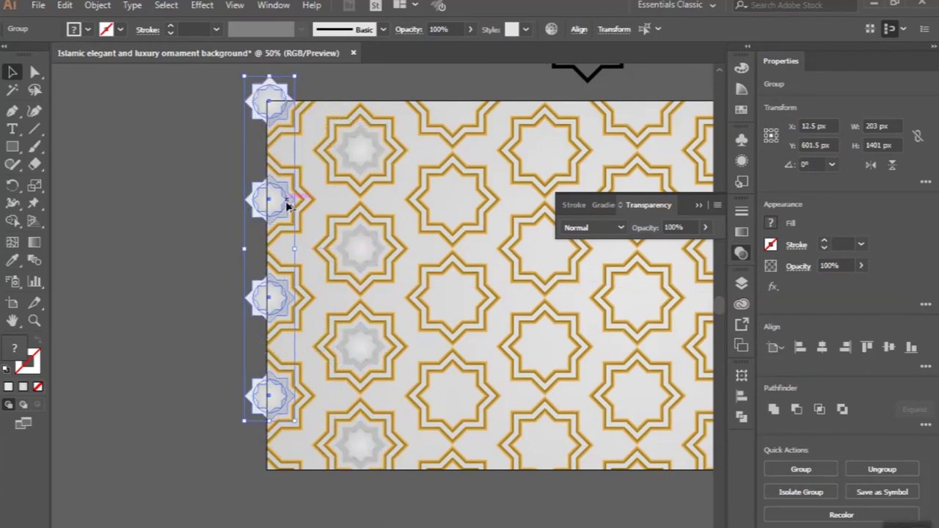
scroll(286, 198, "up", 2)
scroll(288, 206, "up", 2)
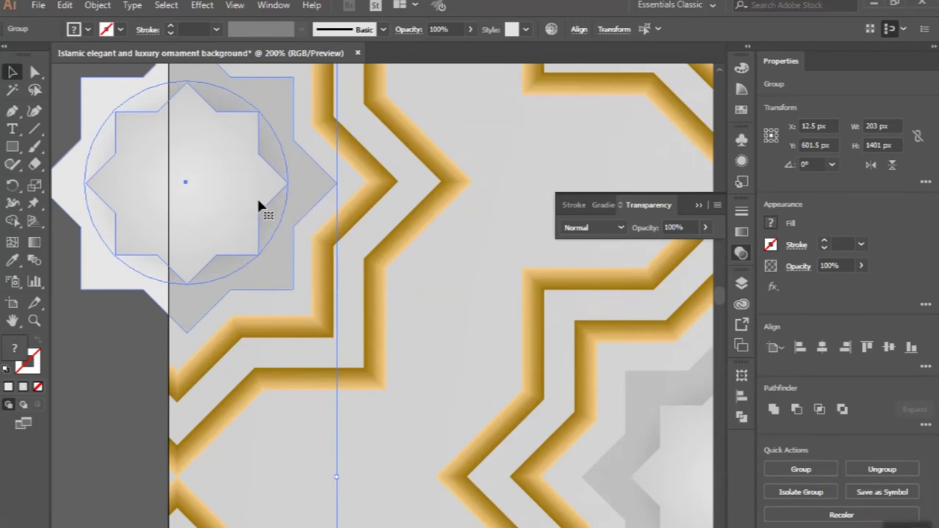
scroll(258, 206, "down", 1)
scroll(232, 191, "up", 2)
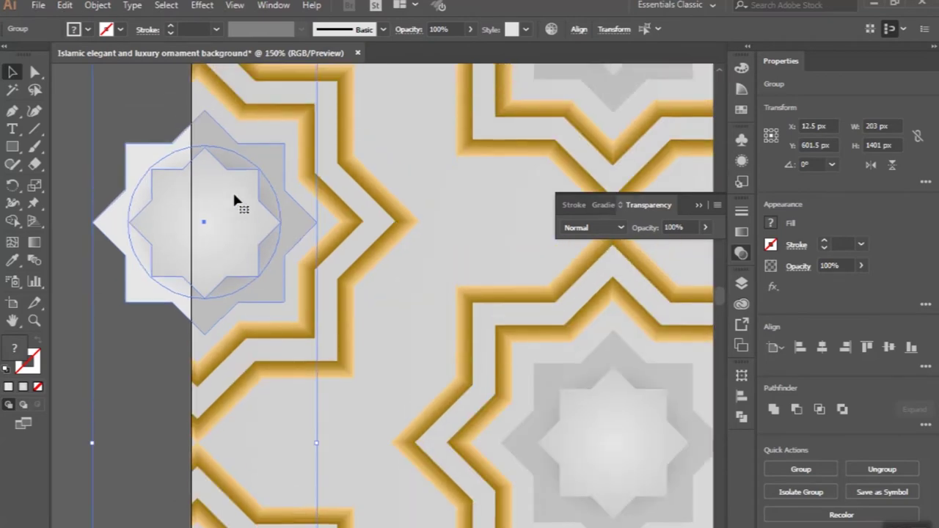
left_click_drag(228, 240, 225, 240)
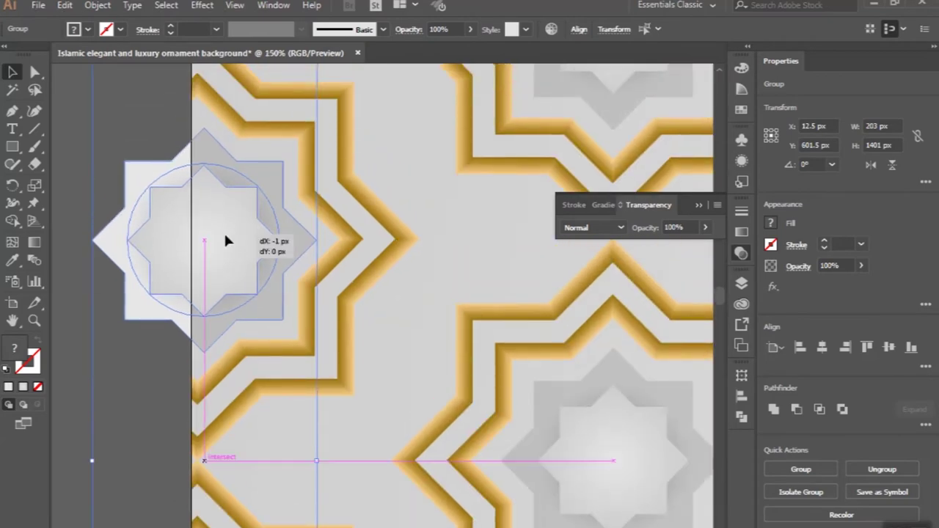
left_click_drag(225, 240, 214, 241)
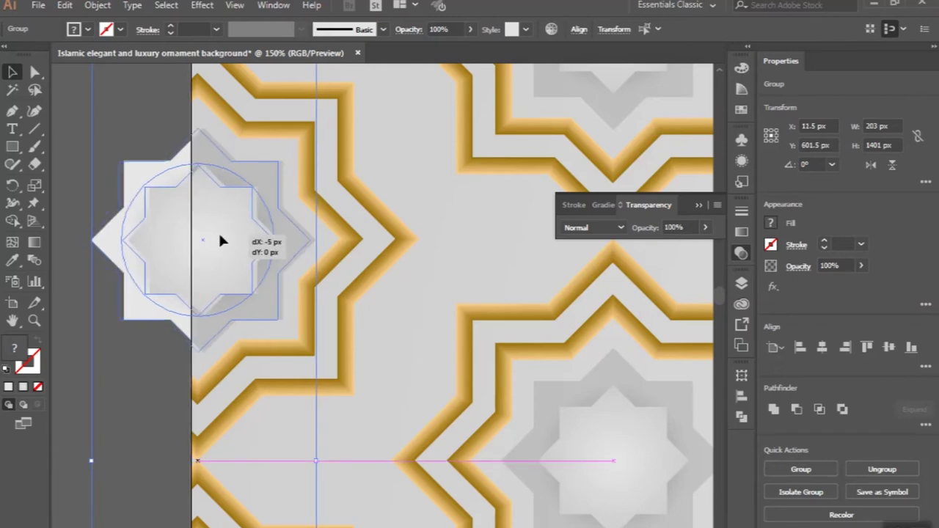
left_click_drag(214, 240, 218, 238)
scroll(218, 239, "down", 3, "alt")
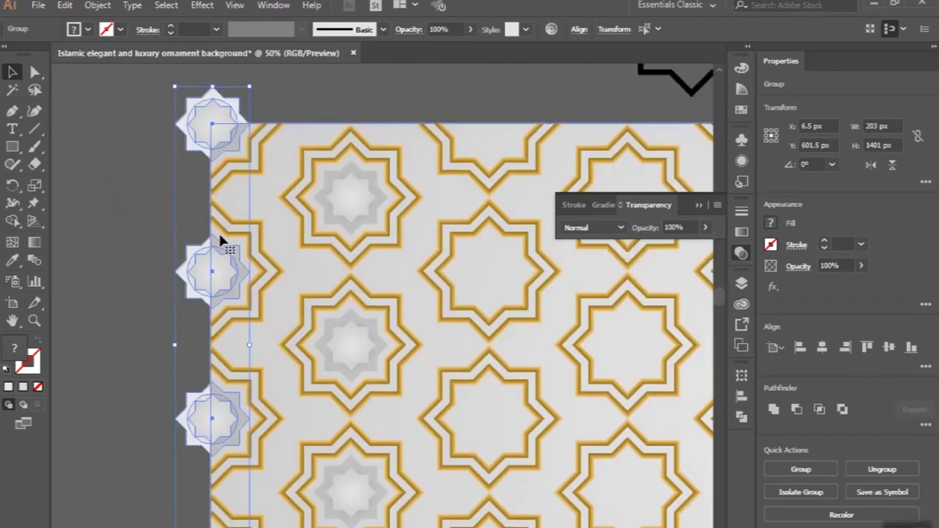
scroll(221, 238, "down", 5)
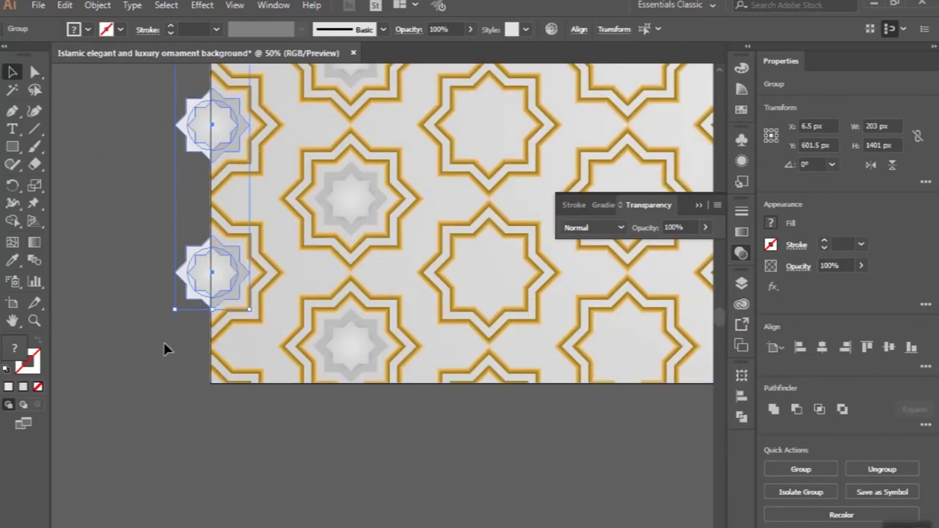
left_click(165, 350)
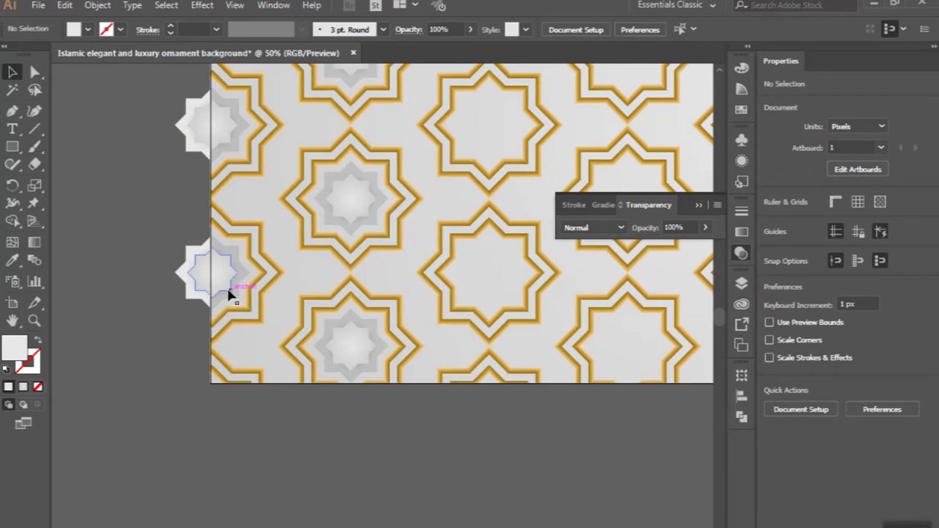
Step: Extend the left-edge column to the bottom and select both left star columns
left_click_drag(221, 280, 208, 397)
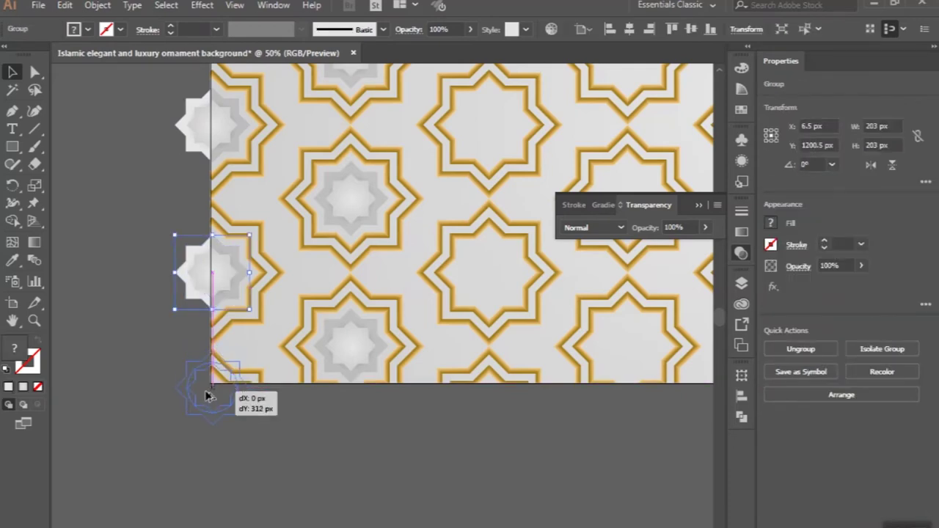
scroll(205, 392, "down", 1)
scroll(205, 392, "down", 1)
left_click(212, 262, "shift")
left_click(214, 182, "shift")
left_click(214, 110, "shift")
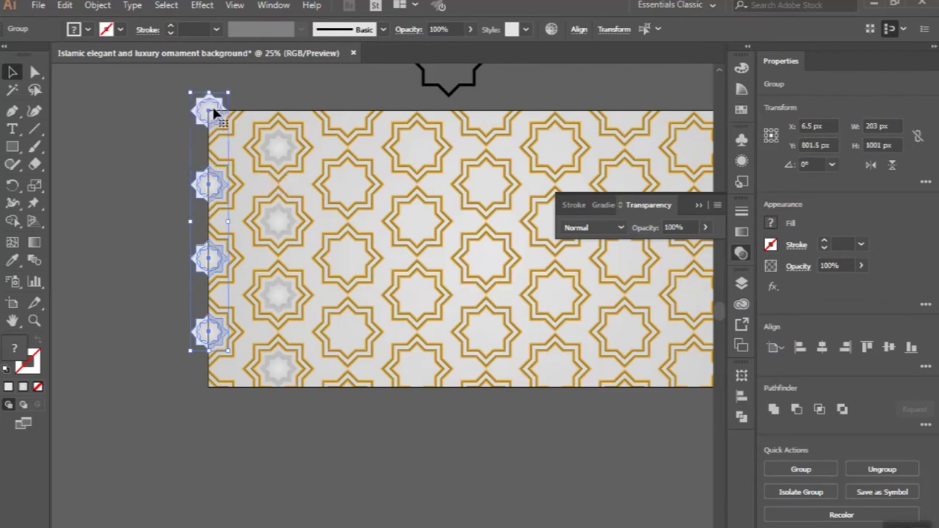
left_click(274, 147, "shift")
left_click(278, 220, "shift")
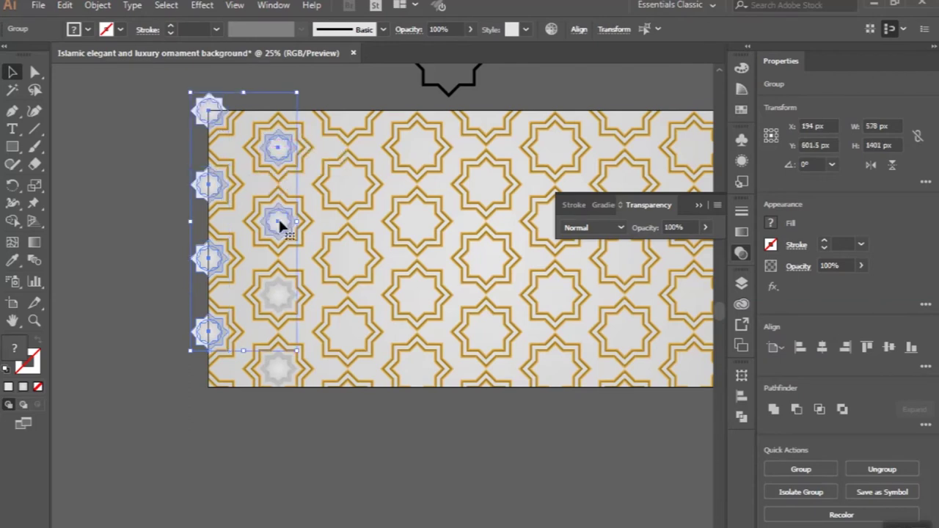
left_click(278, 290, "shift")
left_click(279, 371, "shift")
Step: Copy the two star columns right into the empty outlines, centred, then copy again
left_click_drag(279, 309, 418, 309)
scroll(349, 161, "up", 3)
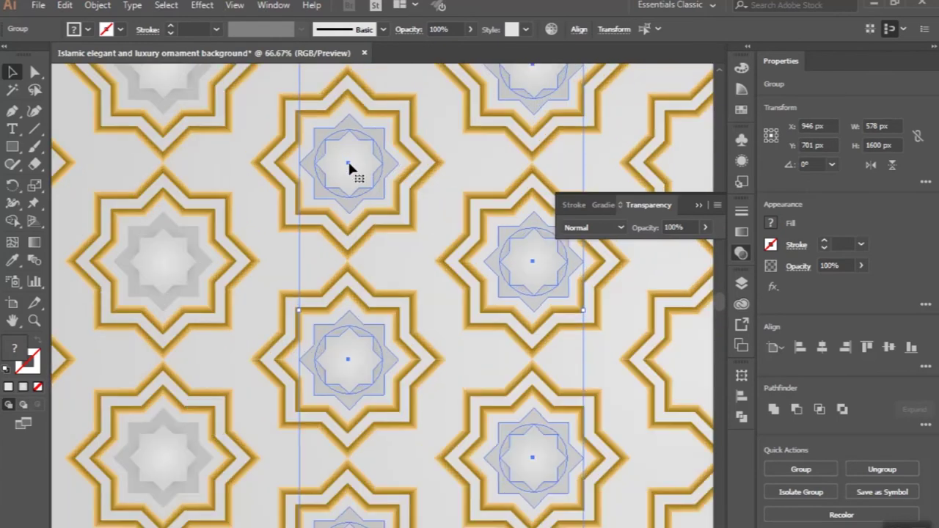
scroll(351, 146, "up", 2)
scroll(352, 131, "up", 1)
left_click_drag(344, 162, 340, 163)
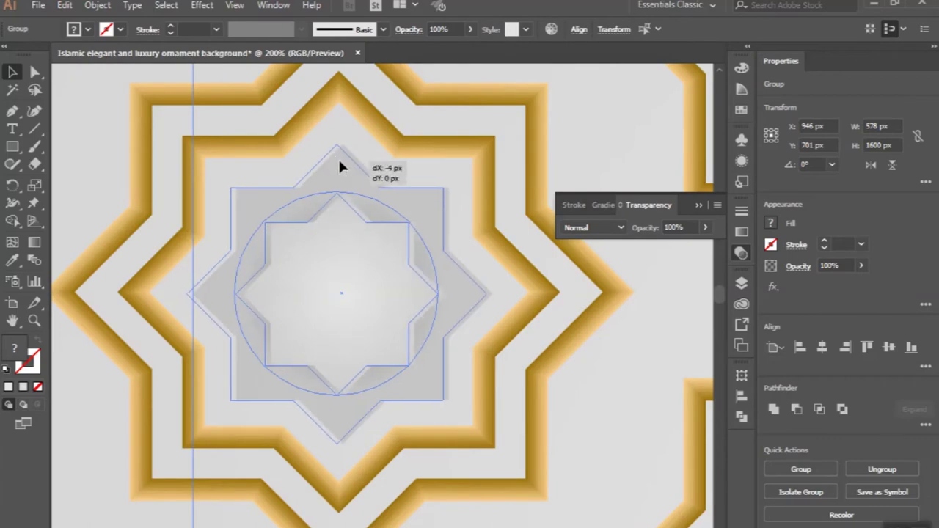
left_click_drag(339, 167, 339, 167)
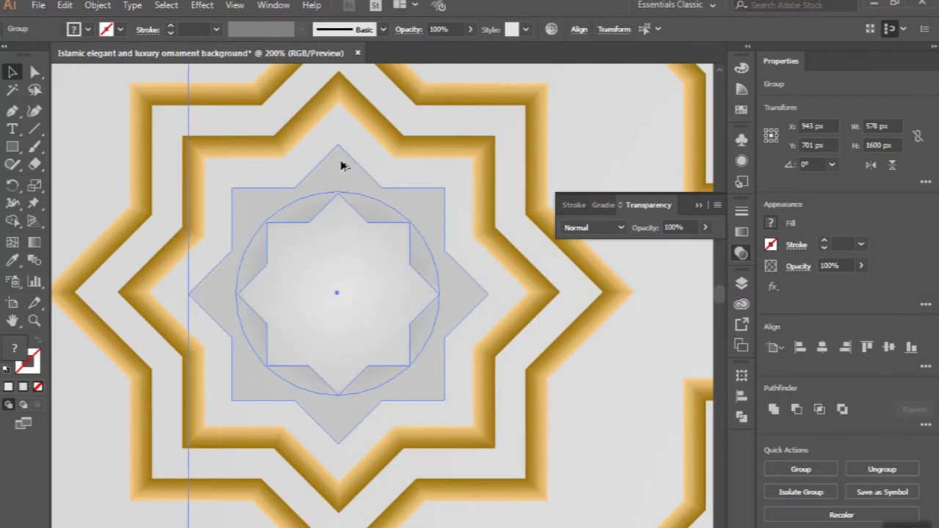
scroll(340, 166, "down", 4)
scroll(341, 166, "down", 2)
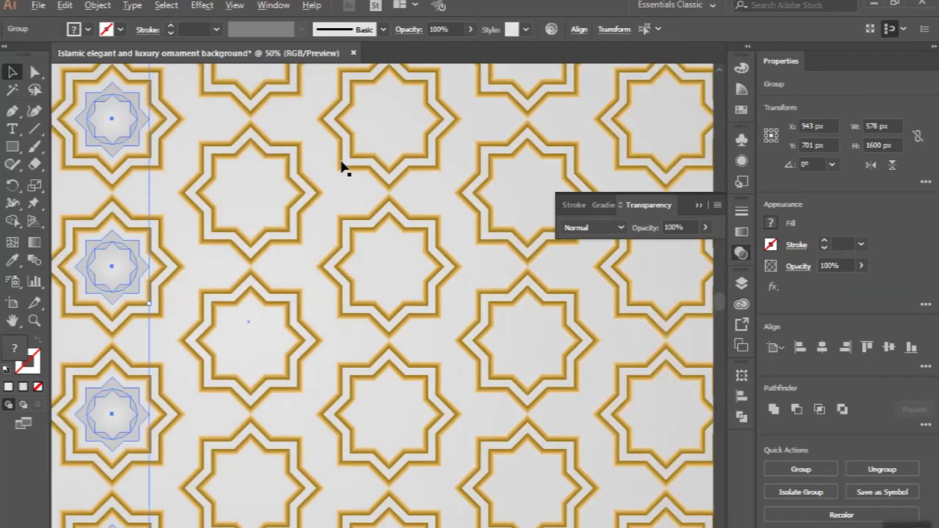
scroll(342, 165, "left", 2)
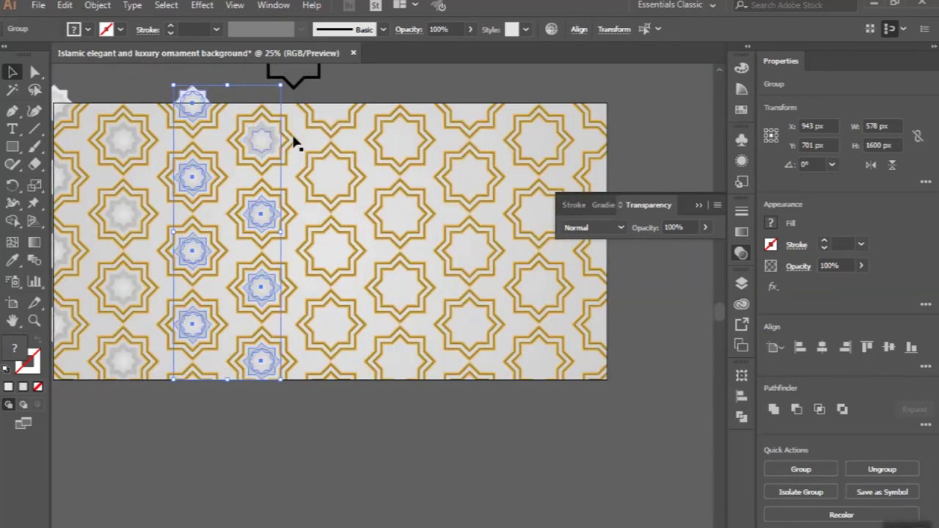
left_click_drag(253, 152, 398, 147)
Step: Centre the latest star-column copy in its gold outlines
scroll(331, 155, "up", 3)
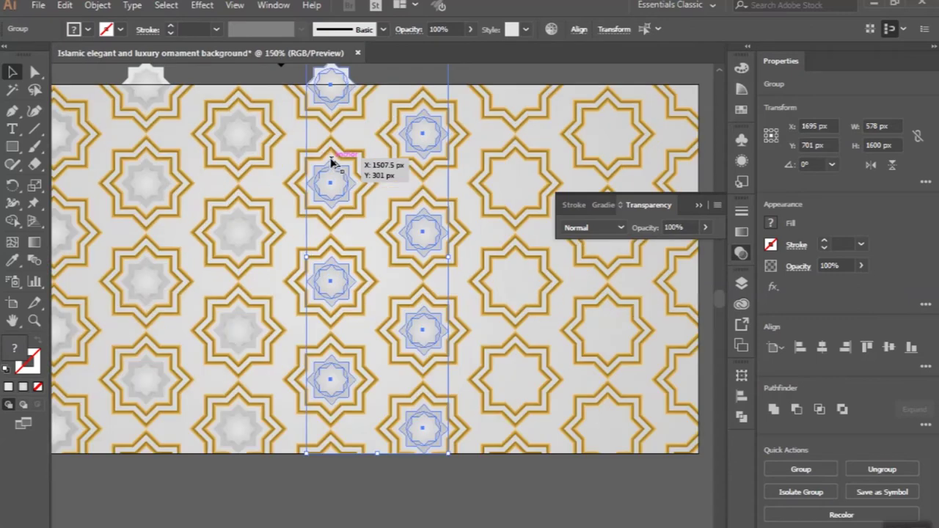
scroll(323, 209, "up", 3)
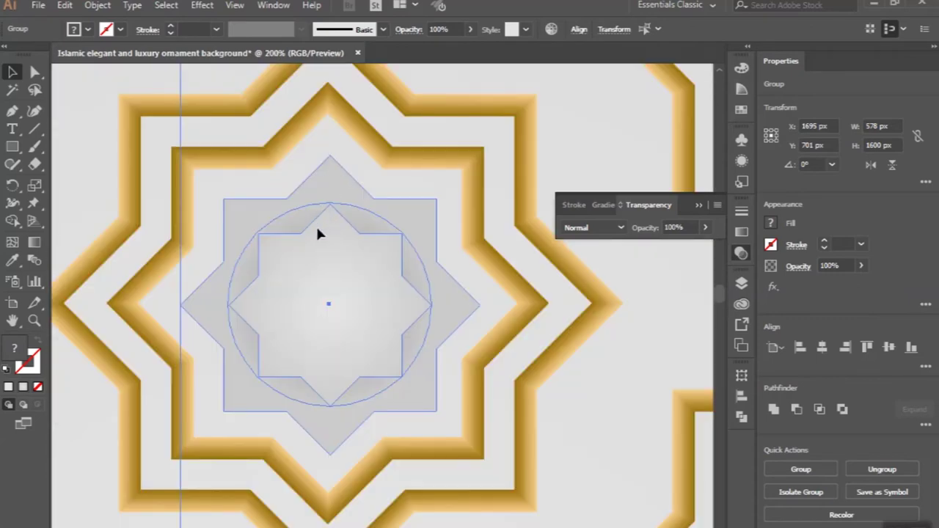
left_click_drag(318, 234, 317, 231)
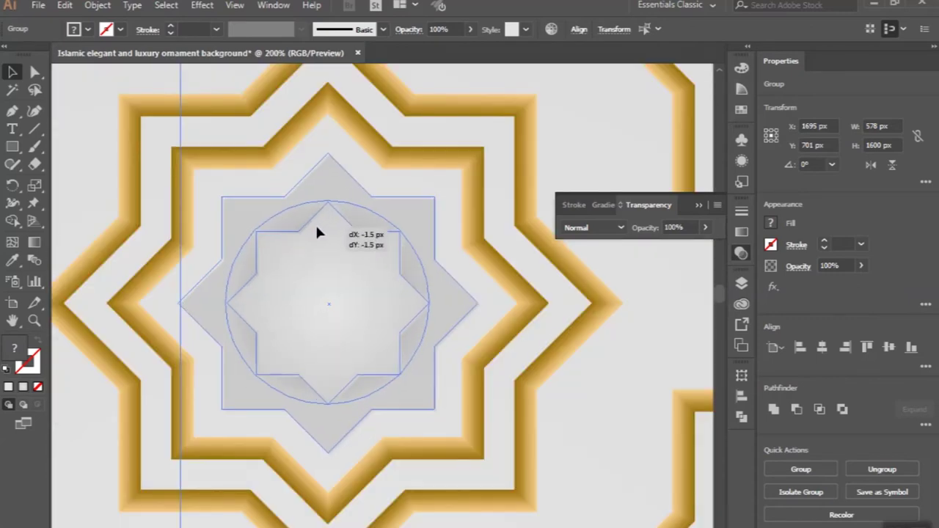
left_click_drag(317, 229, 317, 229)
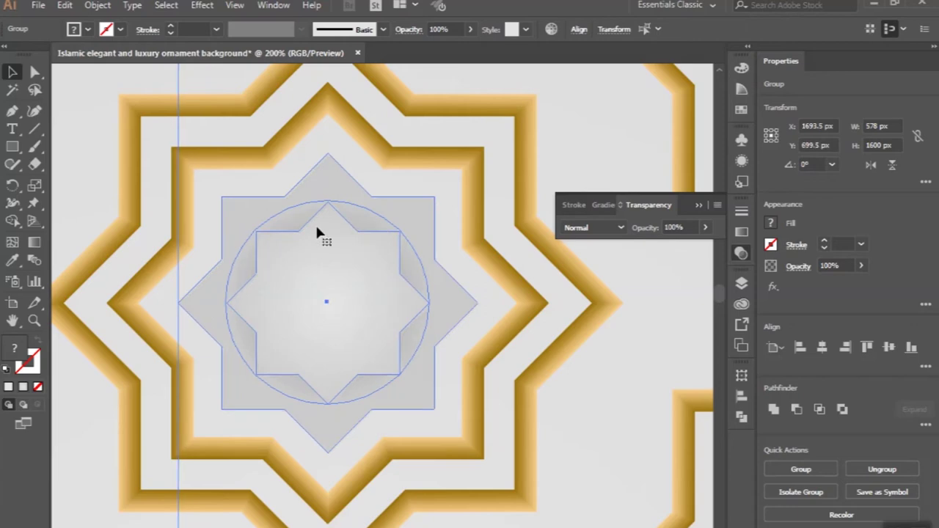
scroll(317, 231, "down", 2)
scroll(317, 231, "down", 1)
scroll(317, 231, "down", 2)
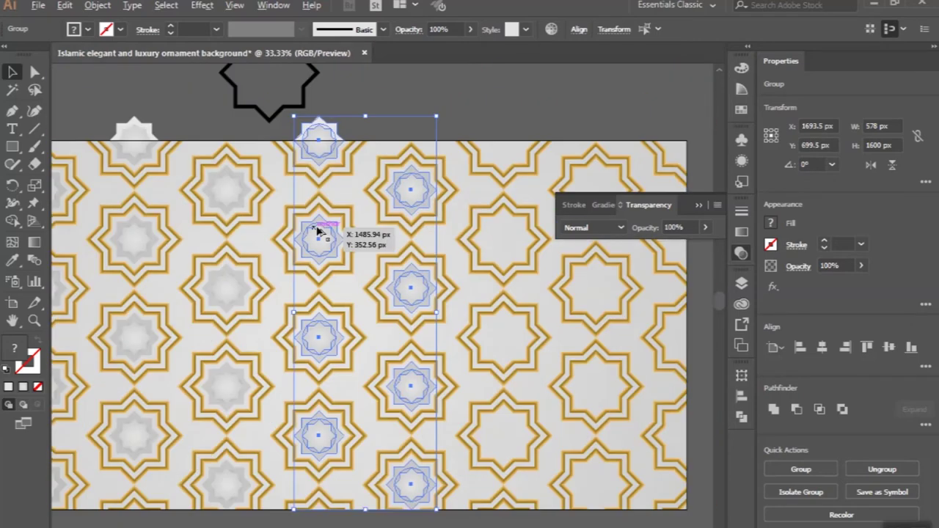
scroll(317, 232, "down", 1)
Step: Copy the star columns further right and align them to the outlines
mouse_move(352, 199)
left_mouse_down()
mouse_move(508, 213)
mouse_move(494, 211)
left_mouse_up()
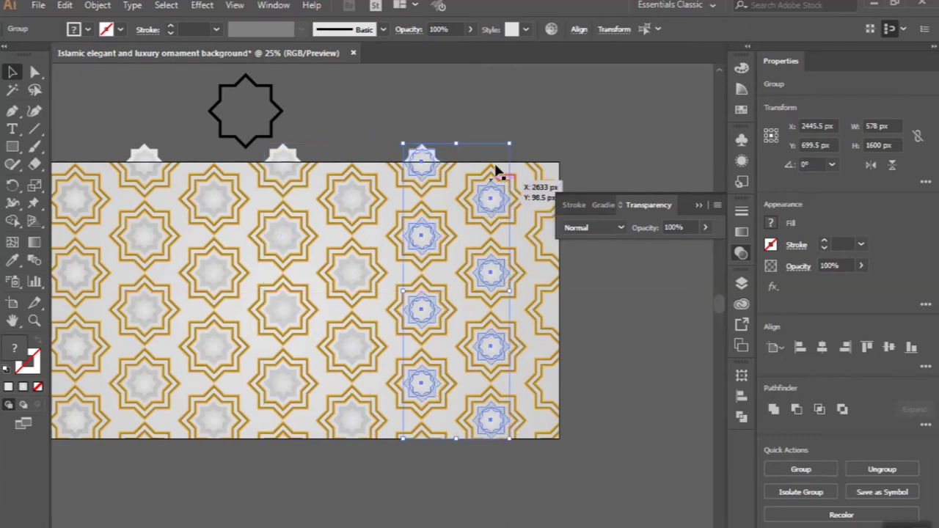
scroll(495, 176, "up", 2)
scroll(491, 194, "up", 4)
left_click_drag(466, 315, 459, 331)
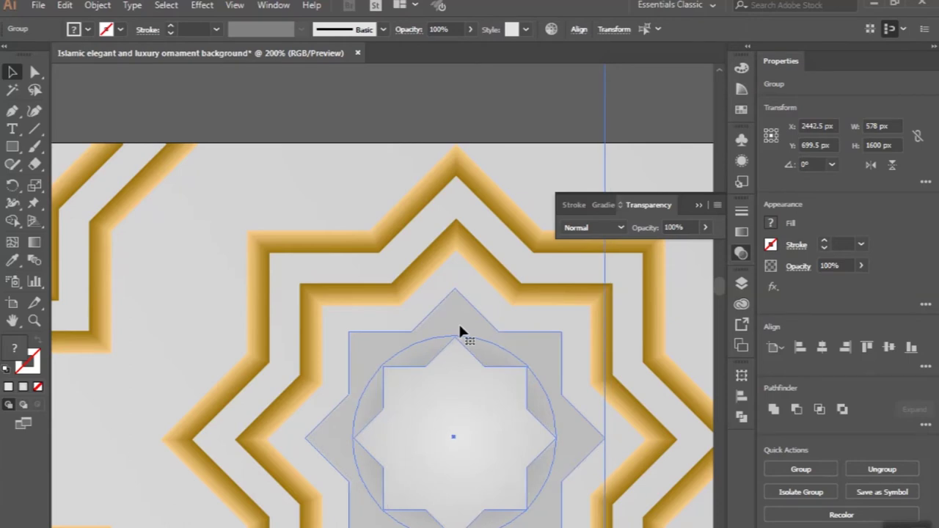
scroll(459, 331, "down", 3)
scroll(459, 331, "down", 1)
scroll(460, 331, "down", 1)
scroll(460, 332, "down", 1)
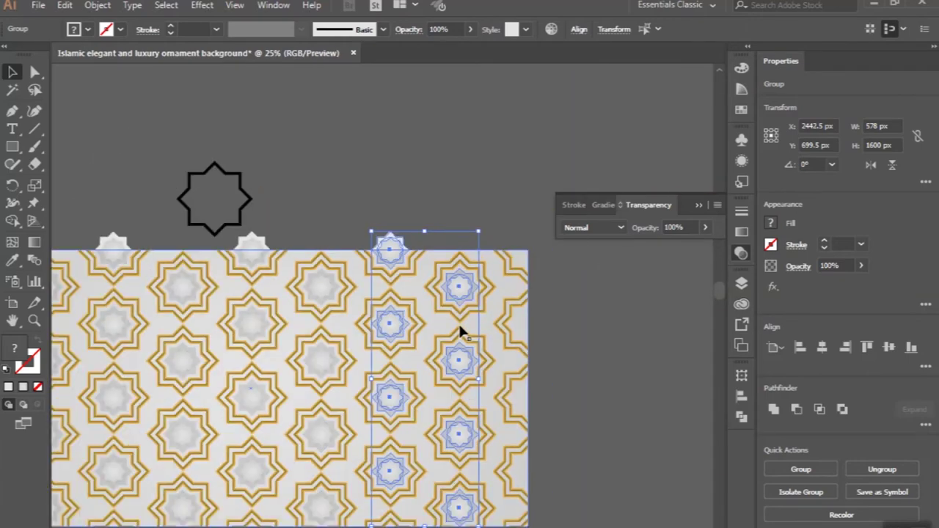
scroll(460, 327, "down", 1)
Step: Copy the star columns onto the artboard's right edge, half overhanging
left_click_drag(459, 389, 601, 388)
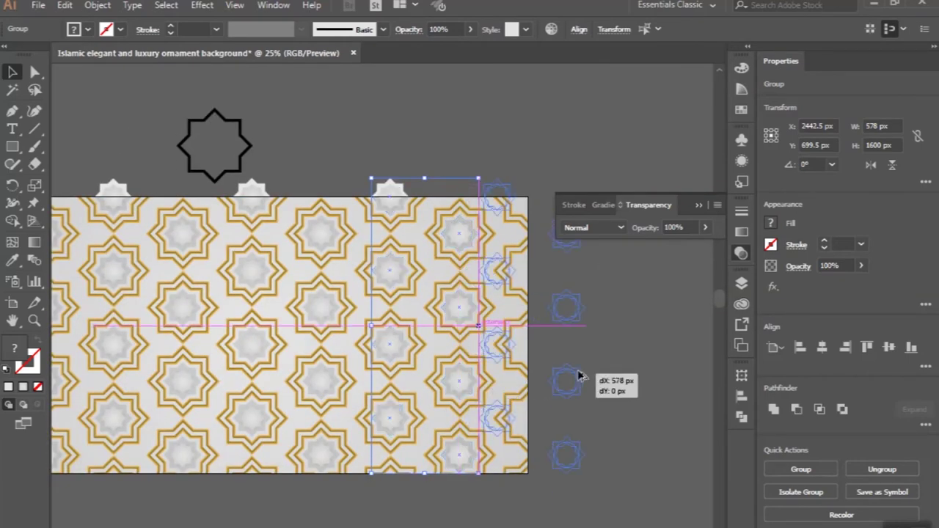
scroll(550, 312, "up", 1)
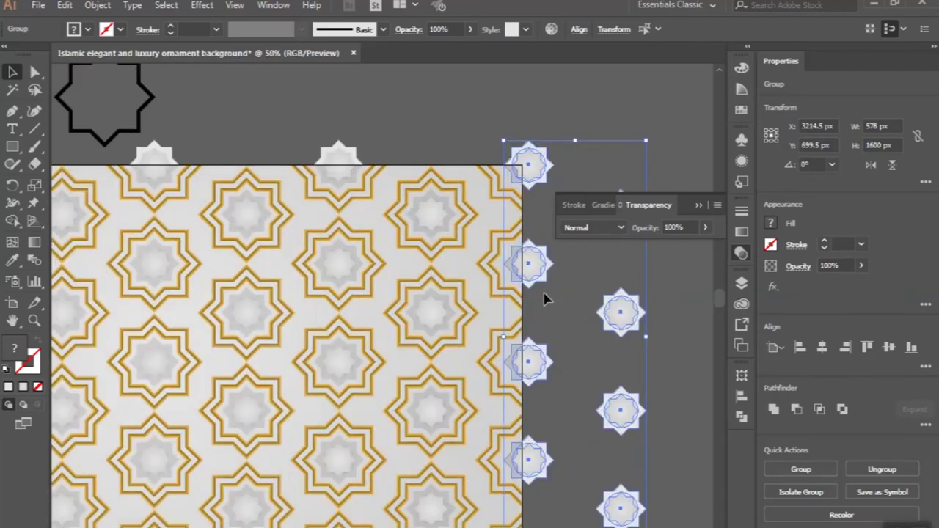
scroll(547, 301, "up", 2)
scroll(498, 257, "up", 3)
left_click_drag(497, 257, 457, 259)
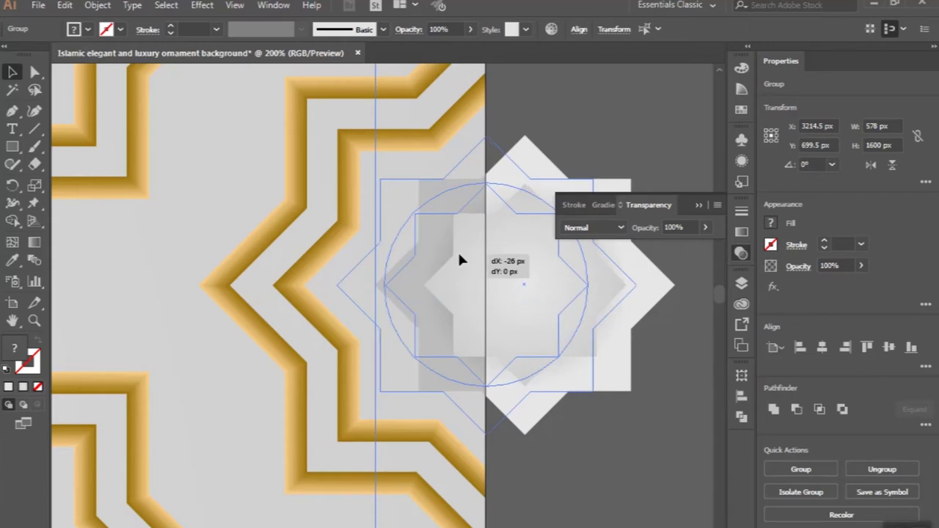
left_click_drag(457, 259, 457, 260)
Step: Marquee-select the spare star column sitting beyond the artboard
scroll(459, 259, "down", 1)
scroll(460, 258, "down", 3)
scroll(458, 250, "down", 1)
scroll(457, 251, "down", 2)
left_click_drag(499, 183, 536, 414)
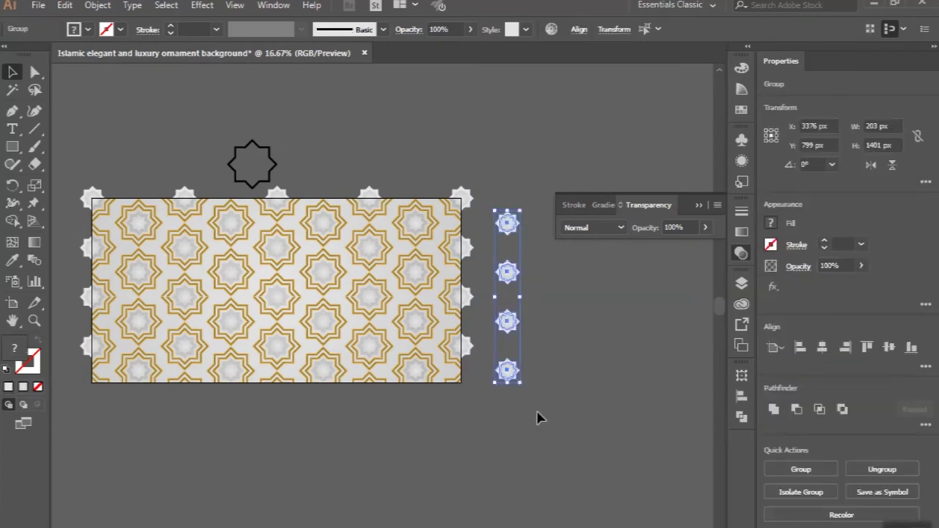
Step: Delete the spare star column off the artboard
key("Delete")
scroll(231, 329, "down", 1)
scroll(230, 330, "down", 1)
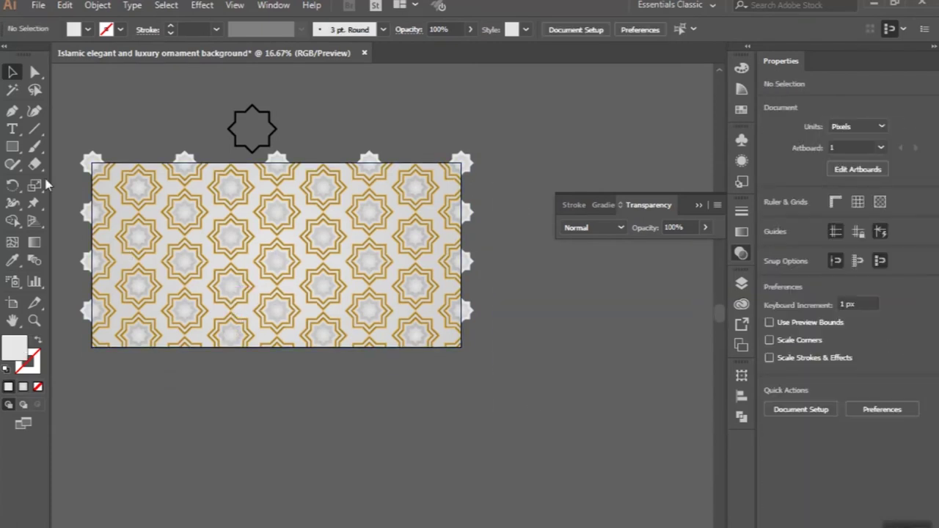
Step: Draw another 3000 × 1500 px rectangle at the artboard's top-left corner
left_click(11, 146)
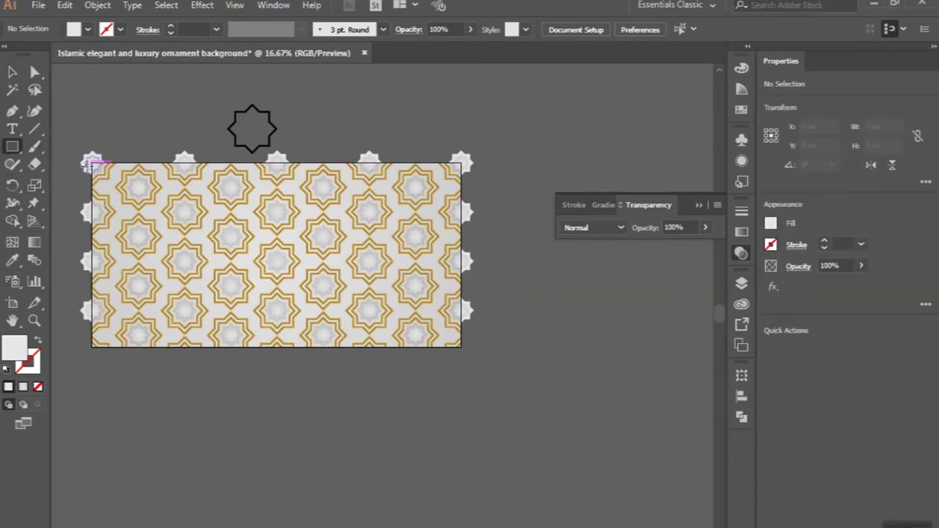
scroll(87, 166, "up", 3)
scroll(87, 167, "up", 1)
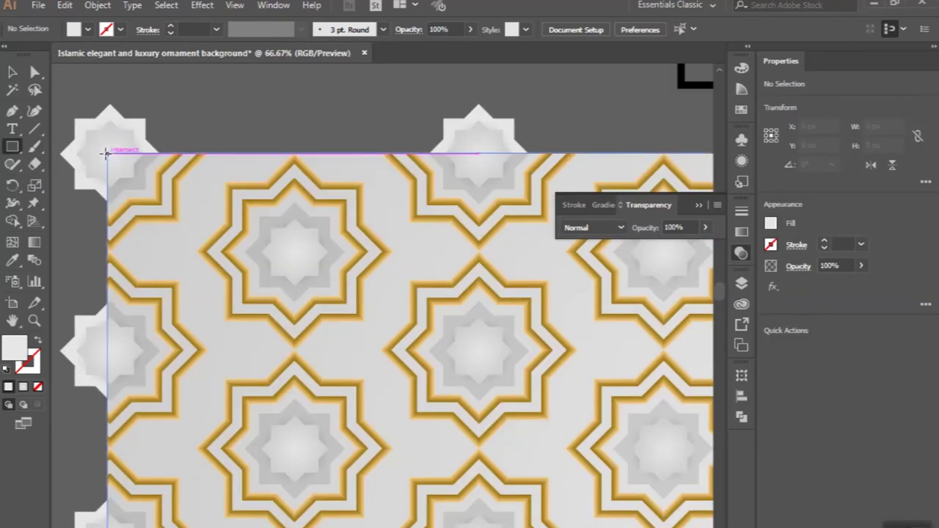
left_click(106, 153)
key("Return")
scroll(107, 154, "down", 1)
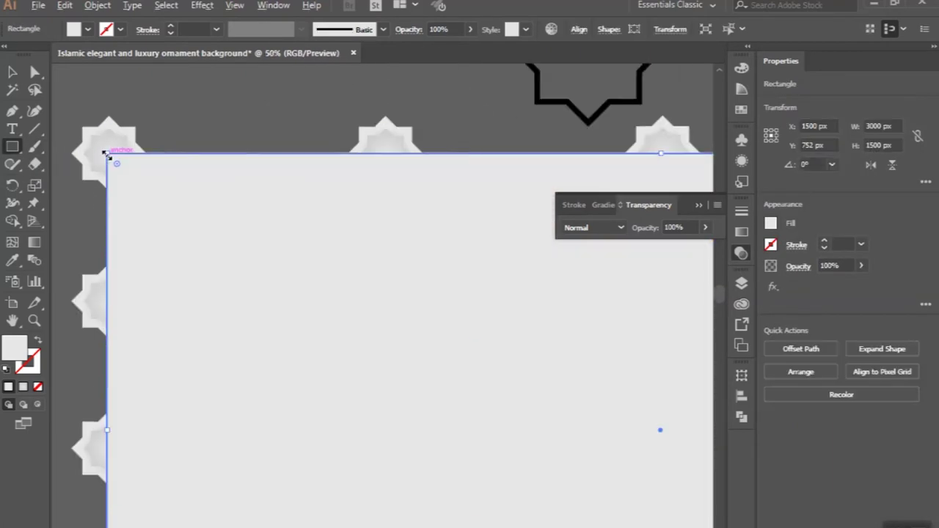
scroll(106, 155, "down", 2)
Step: Set the rectangle's fill to None and marquee-select it with the whole pattern
left_click(37, 386)
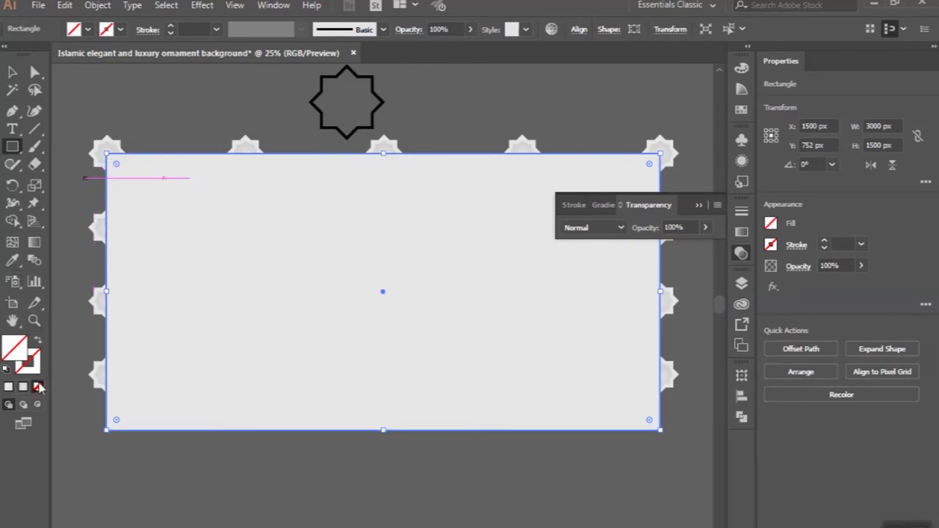
left_click(12, 71)
scroll(110, 176, "down", 1)
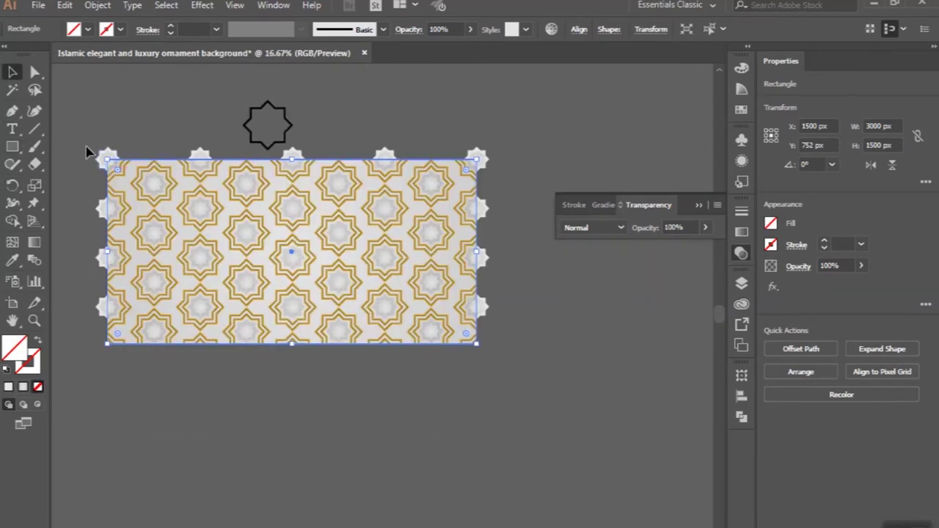
left_click_drag(82, 150, 523, 386)
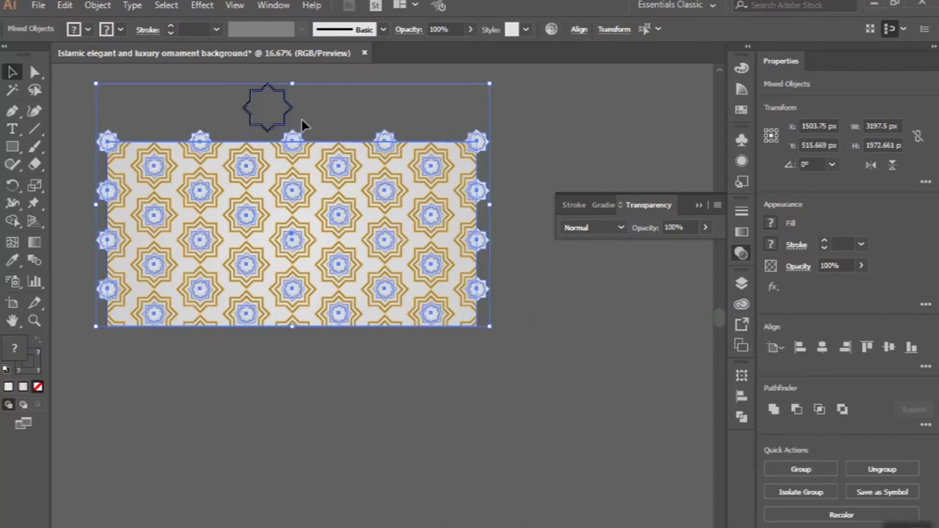
left_click(282, 110, "shift")
scroll(260, 139, "up", 3)
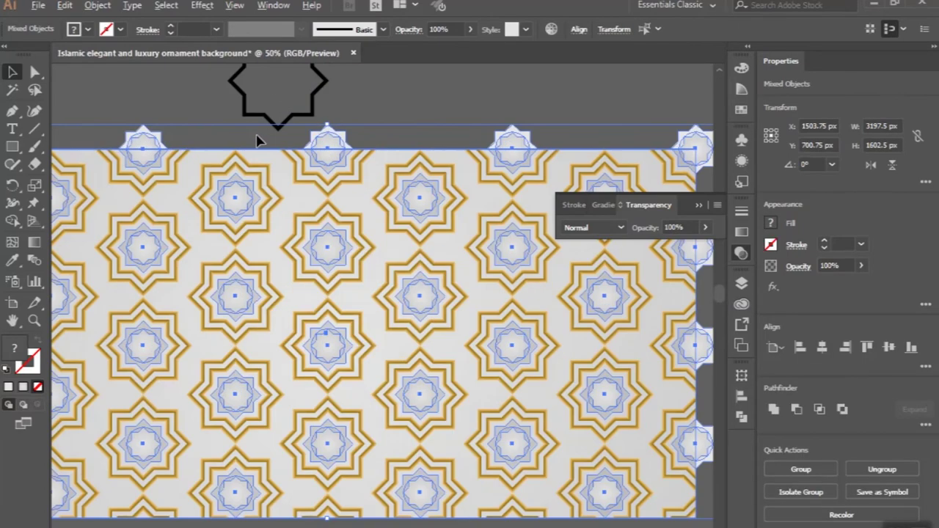
key("ctrl+g")
key("ctrl+minus")
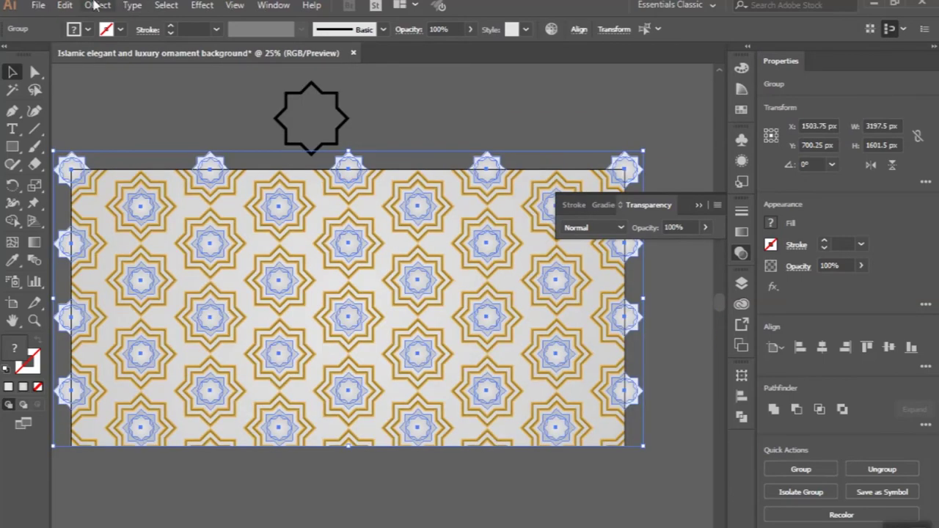
left_click(95, 6)
mouse_move(191, 458)
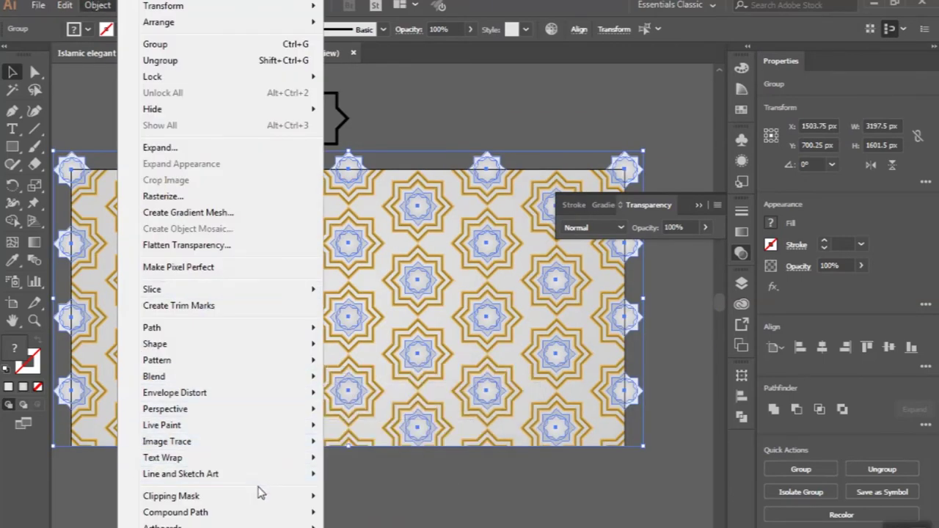
left_click(357, 496)
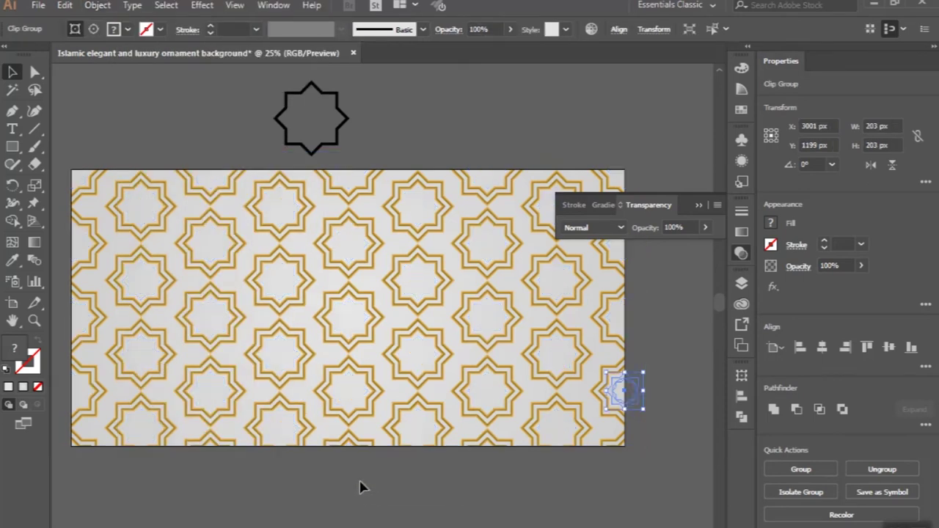
key("ctrl+z")
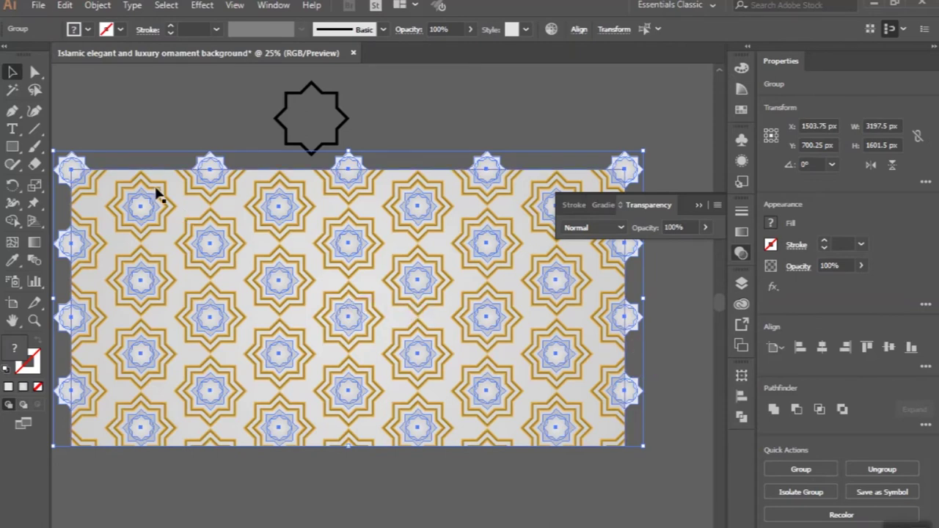
left_click(88, 5)
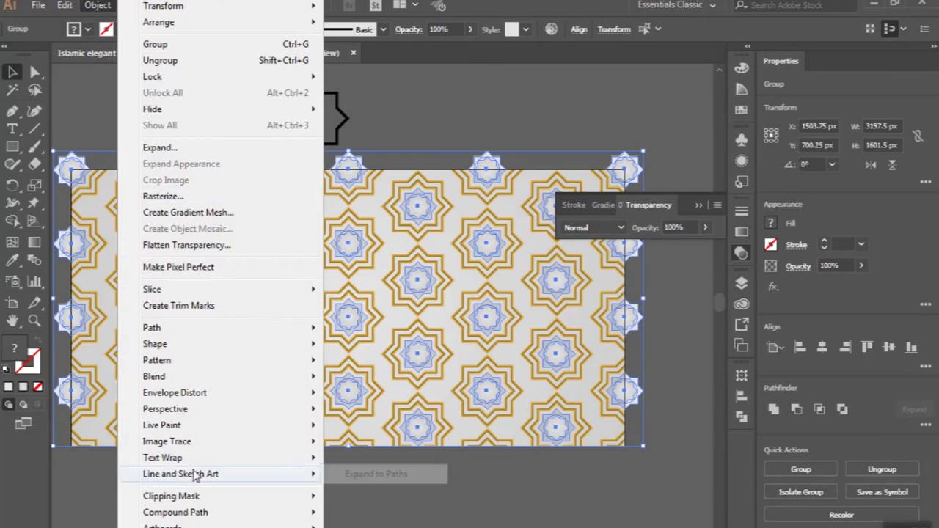
left_click(408, 130)
scroll(408, 130, "down", 2)
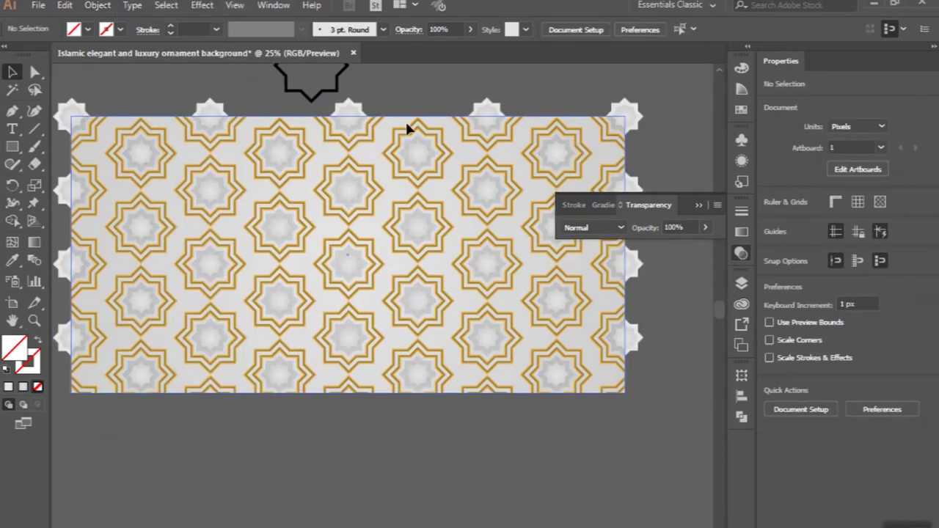
Step: Marquee-select all the star pattern objects on the canvas
scroll(394, 118, "down", 1)
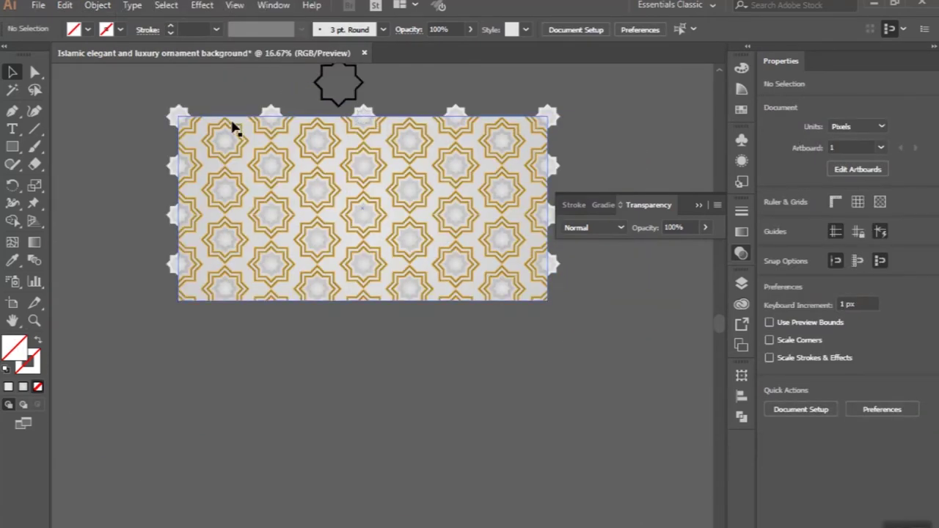
left_click(185, 117)
mouse_move(147, 115)
left_mouse_down()
mouse_move(589, 383)
mouse_move(556, 356)
left_mouse_up()
scroll(287, 120, "up", 1)
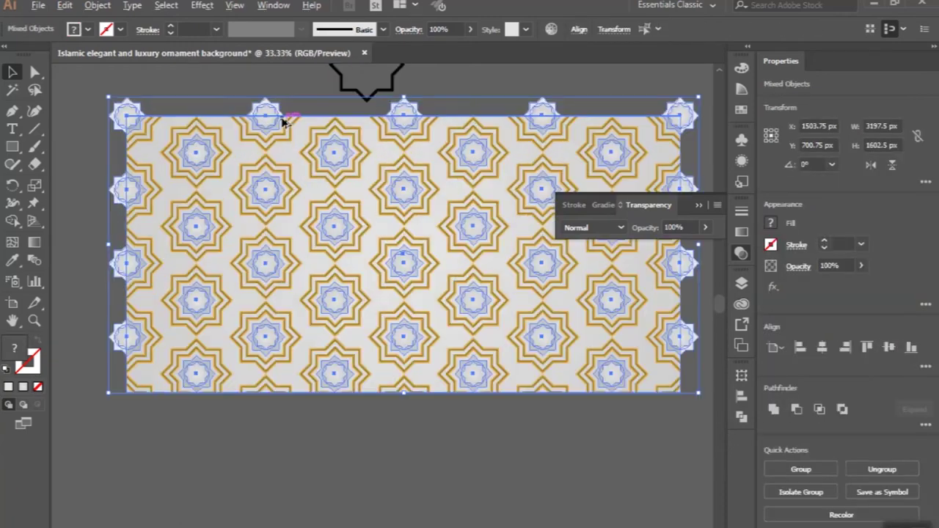
scroll(287, 119, "up", 2)
Step: Expand Layer 1 in the Layers panel and deselect the gold and background rectangles at the bottom
left_click(742, 284)
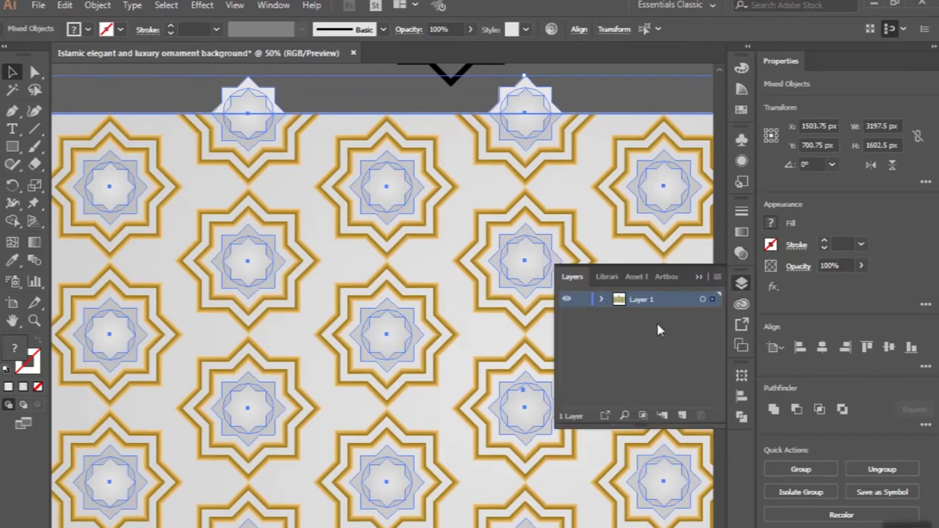
left_click(602, 301)
scroll(617, 323, "down", 1)
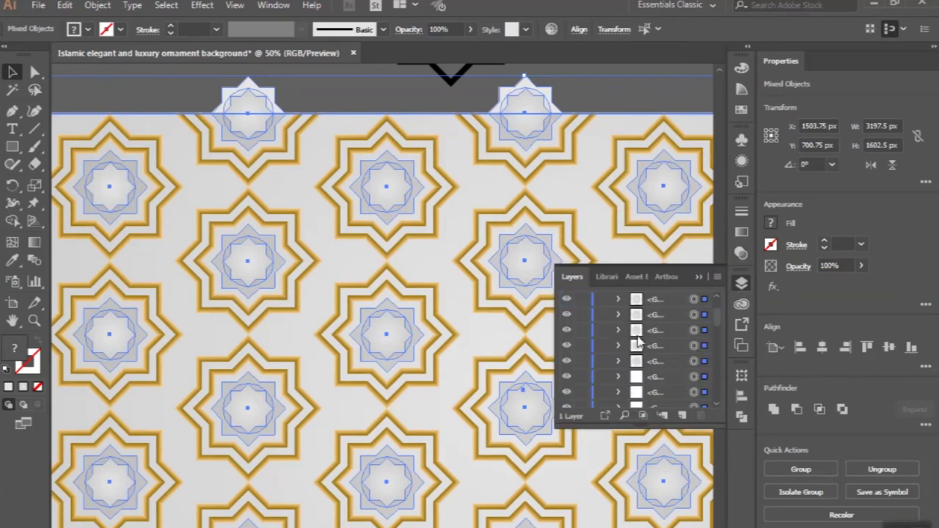
scroll(637, 342, "down", 1)
scroll(637, 342, "down", 1)
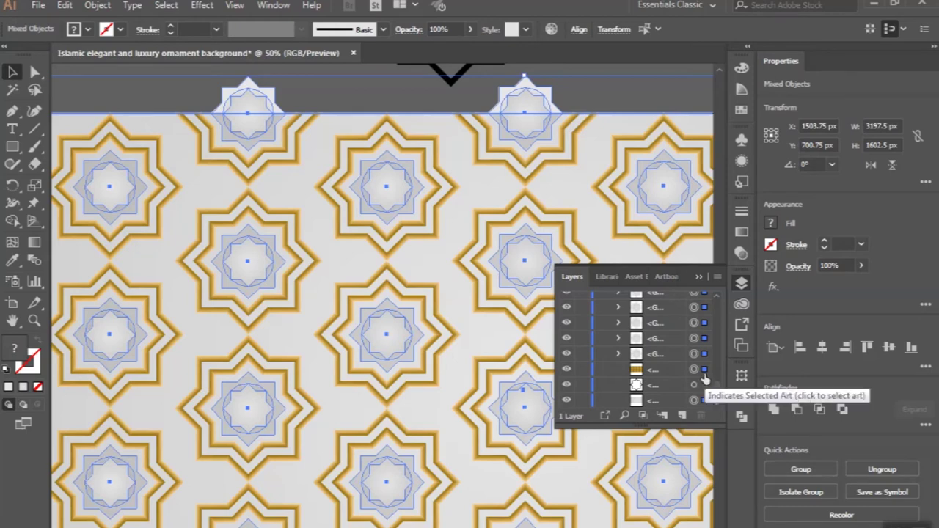
left_click(703, 370, "shift")
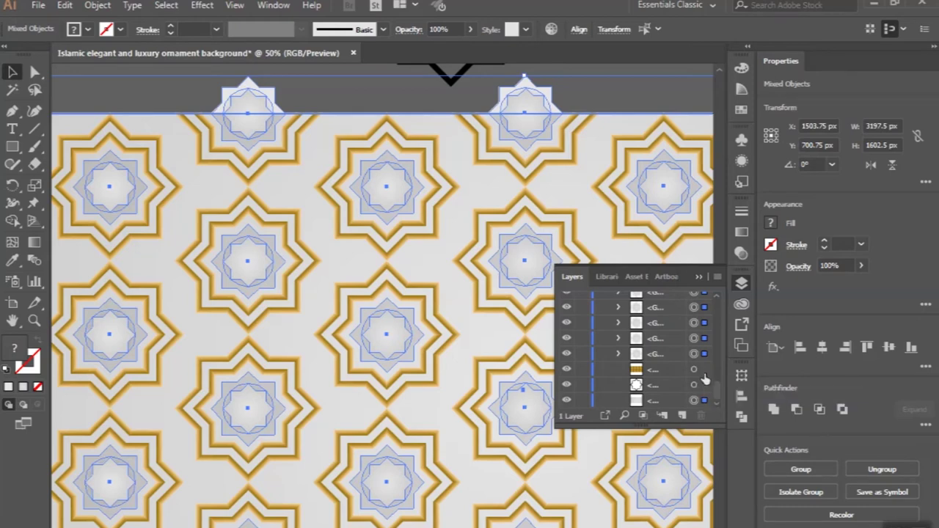
left_click(703, 401, "shift")
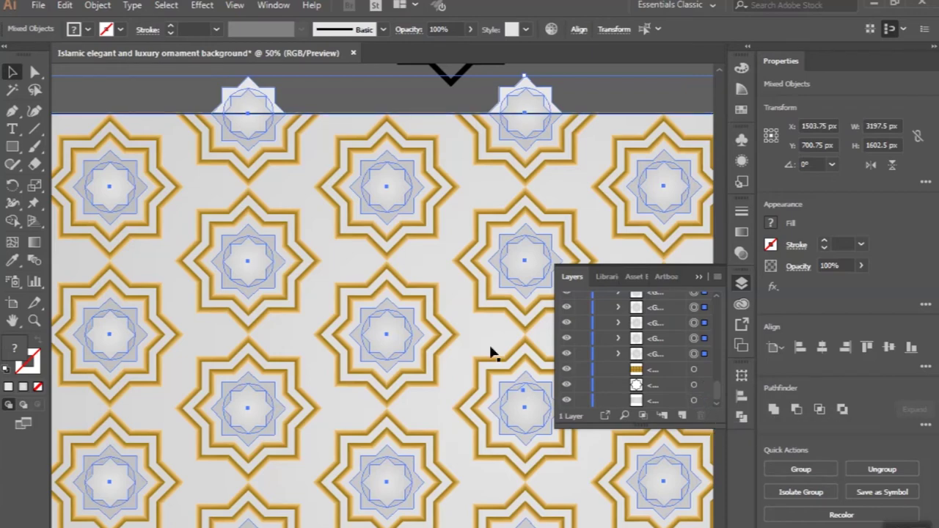
scroll(422, 339, "down", 1)
scroll(421, 339, "down", 1)
Step: Clip the selected pattern with Object > Clipping Mask > Make
left_click(98, 6)
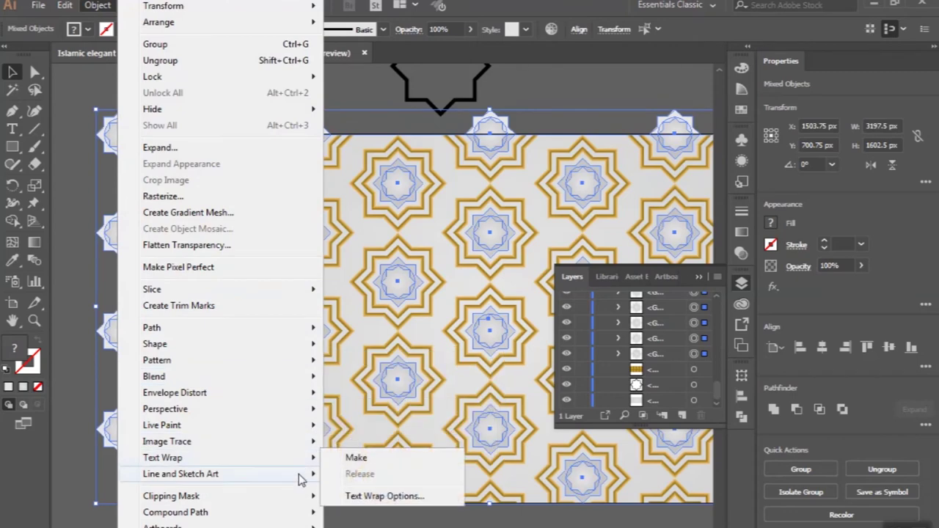
mouse_move(171, 496)
left_click(347, 497)
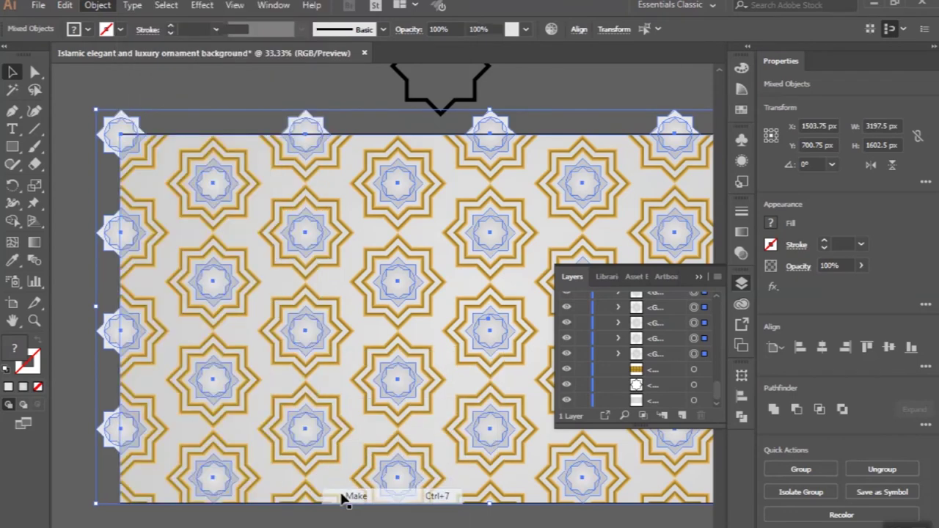
scroll(257, 403, "down", 1)
scroll(258, 403, "down", 1)
scroll(258, 403, "right", 2)
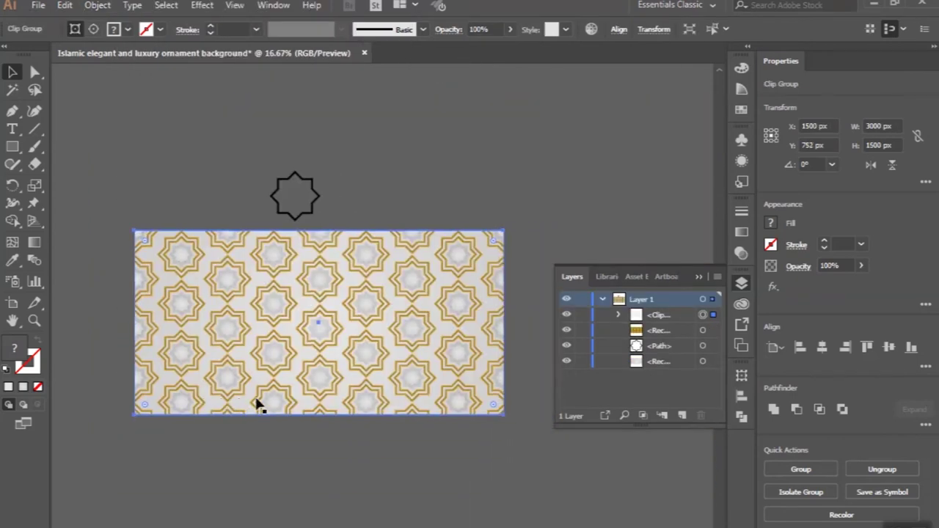
Step: Deselect the clipped pattern and scroll around to check its trimmed edges
left_click(261, 450)
scroll(260, 450, "left", 1)
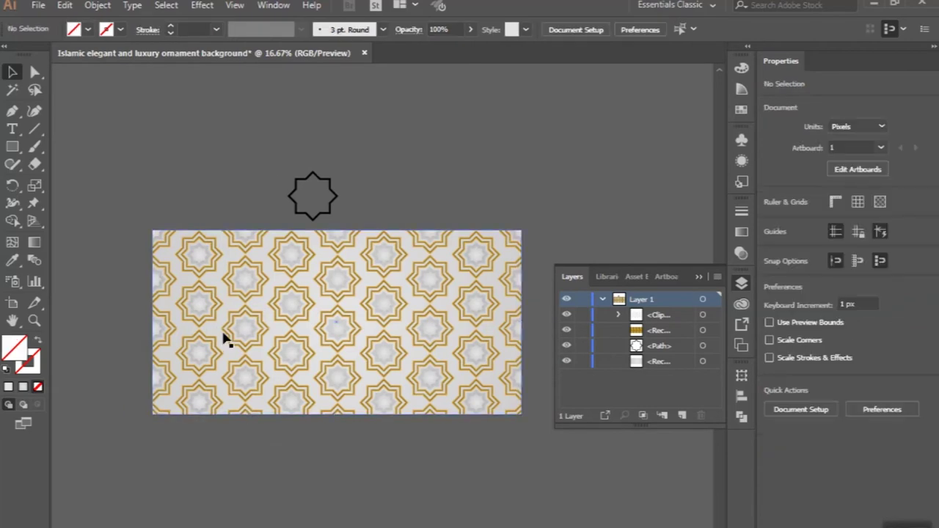
scroll(226, 339, "down", 2)
scroll(226, 339, "down", 1)
scroll(308, 388, "up", 1)
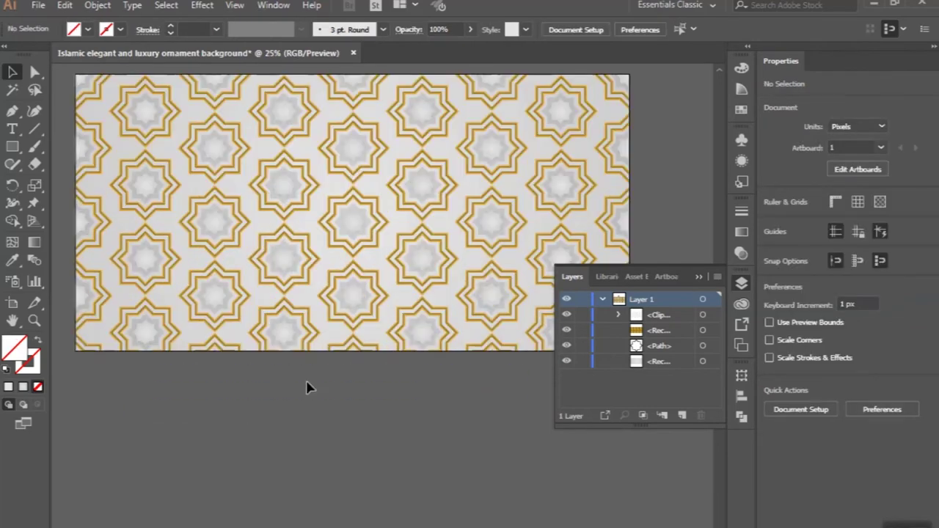
scroll(309, 387, "up", 2)
scroll(308, 387, "down", 1)
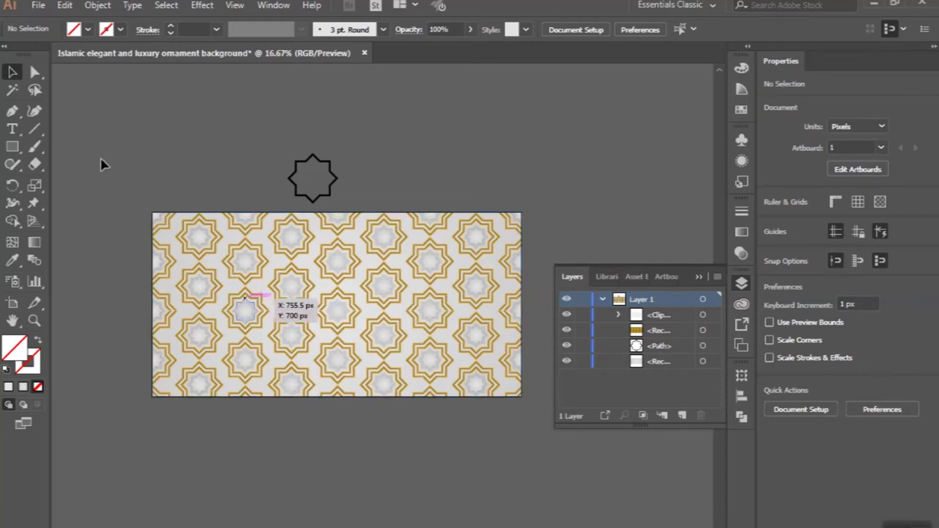
Step: With the Pen tool, start a path at the artboard's top edge and drag a curved anchor near the bottom
left_click(12, 111)
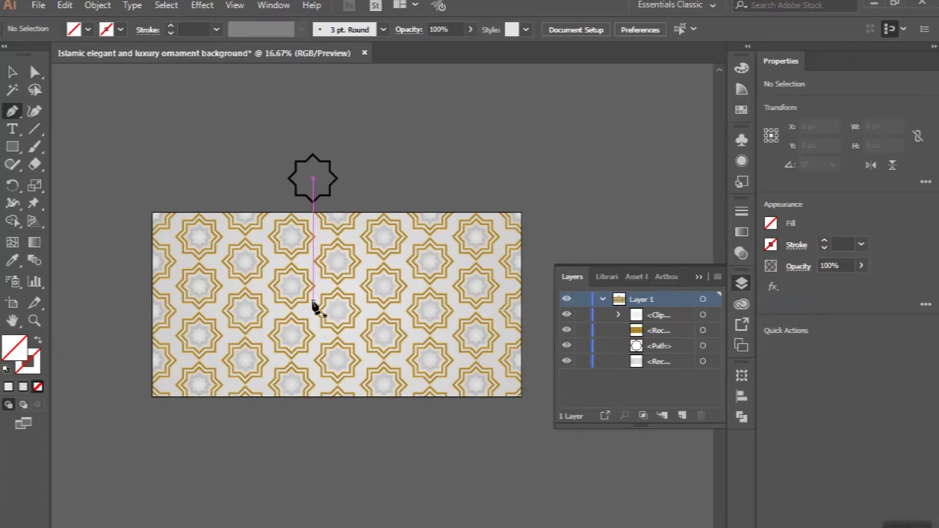
left_click(698, 277)
scroll(402, 262, "up", 1, "alt")
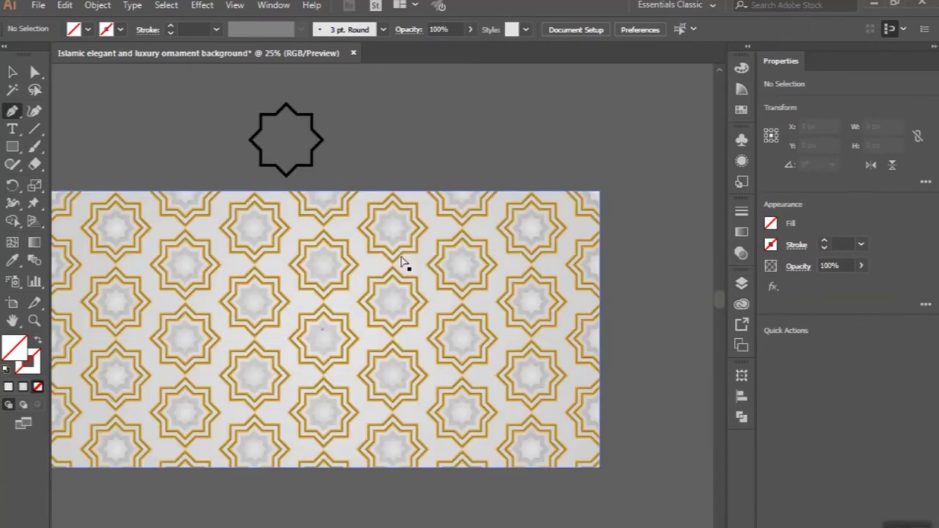
scroll(360, 228, "left", 2)
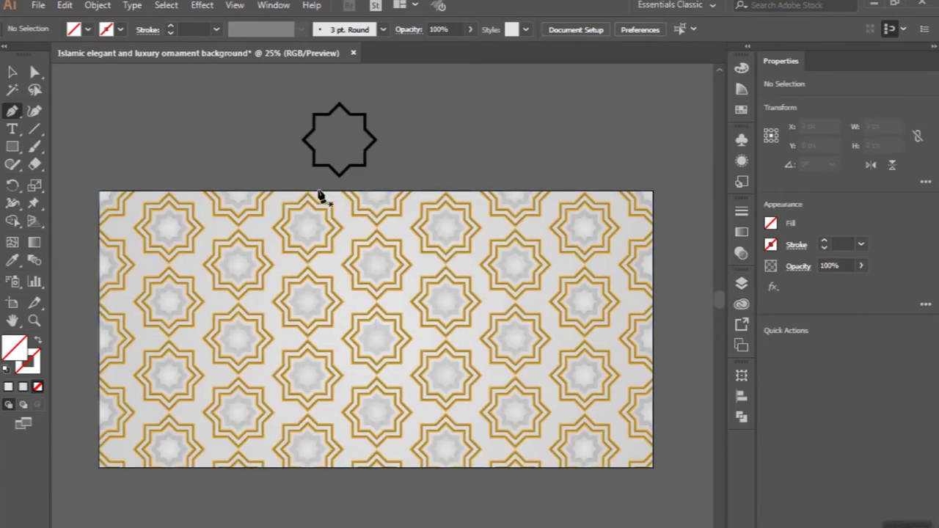
left_click(320, 192)
scroll(185, 445, "down", 1)
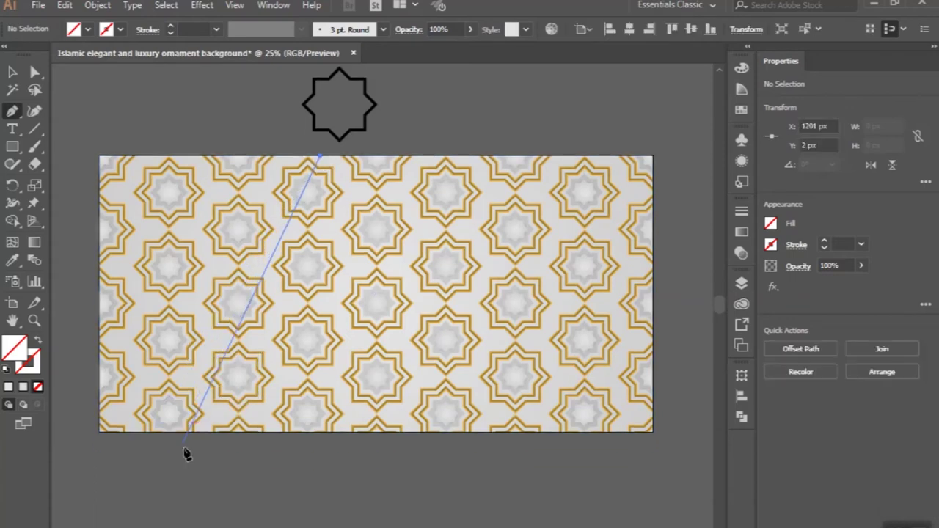
scroll(185, 446, "down", 1)
left_click_drag(189, 415, 207, 527)
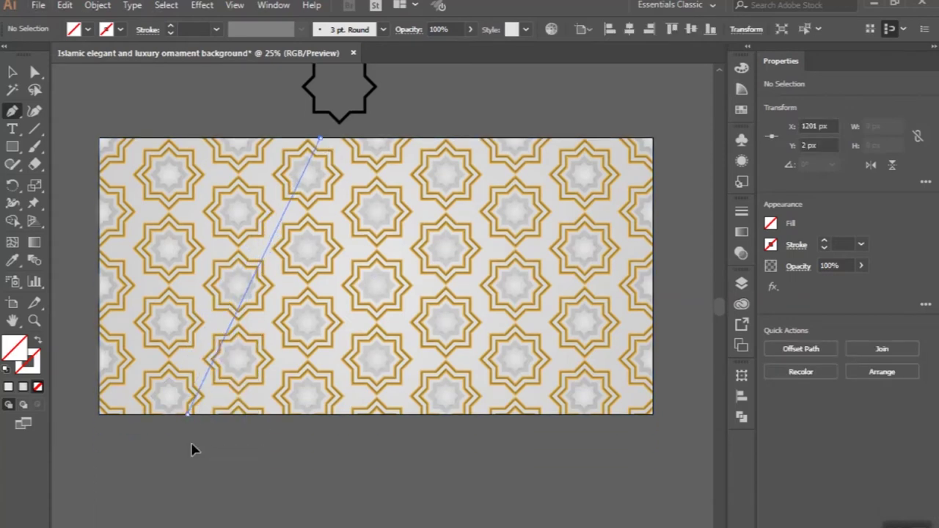
left_click_drag(169, 381, 196, 505)
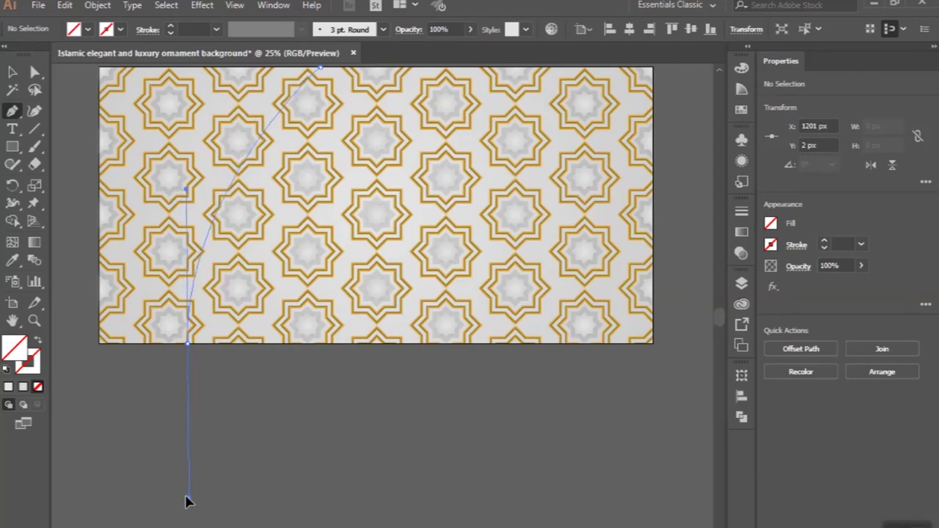
left_click_drag(196, 505, 188, 503)
key("ctrl+minus")
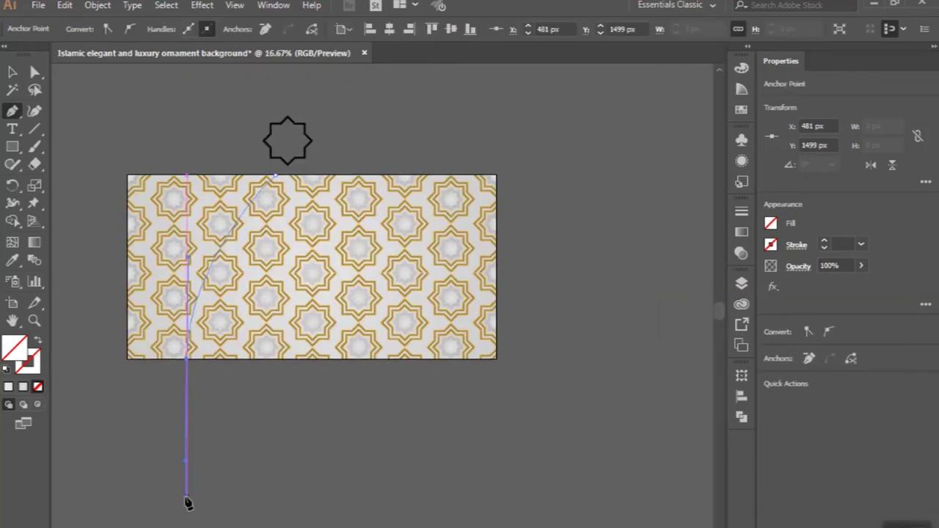
key("ctrl+plus")
Step: Add corners at the artboard's bottom-right and top-right, then close the path at its start
left_click(183, 359)
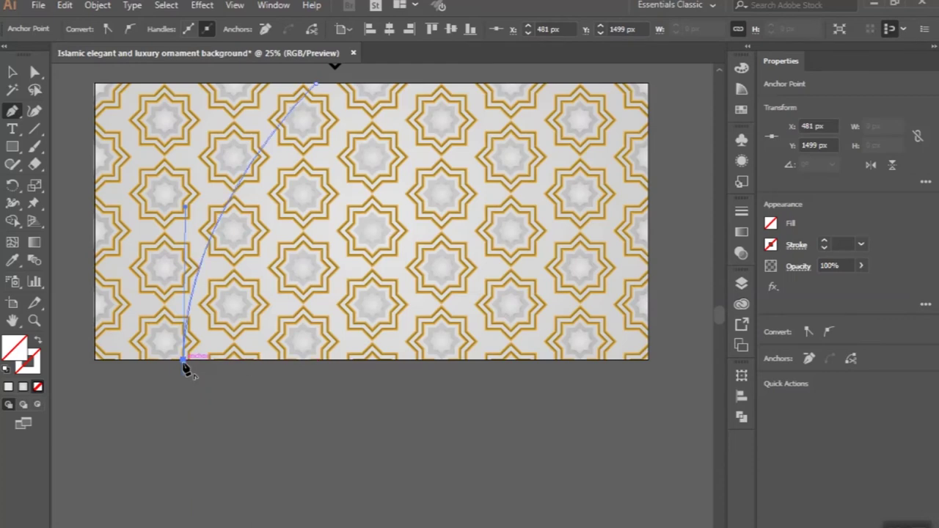
left_click(648, 359)
scroll(650, 361, "up", 2)
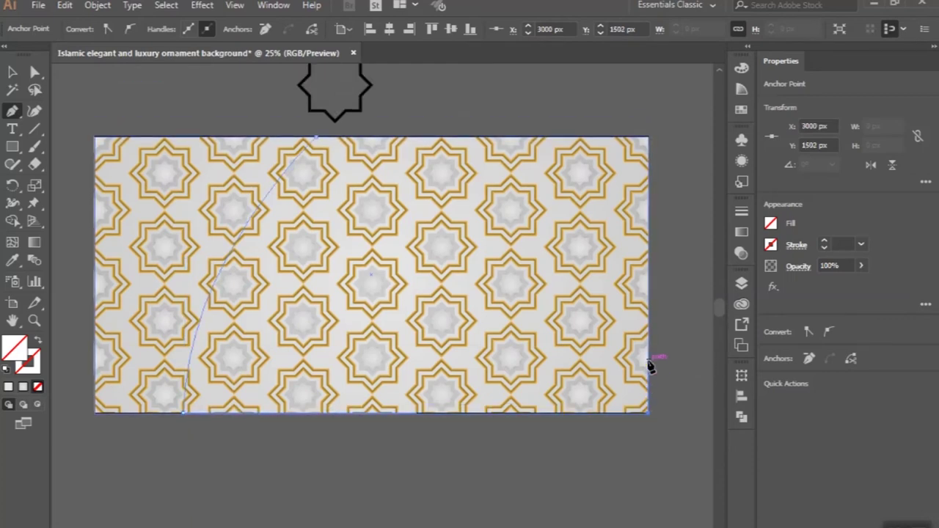
left_click(648, 137)
left_click(317, 141)
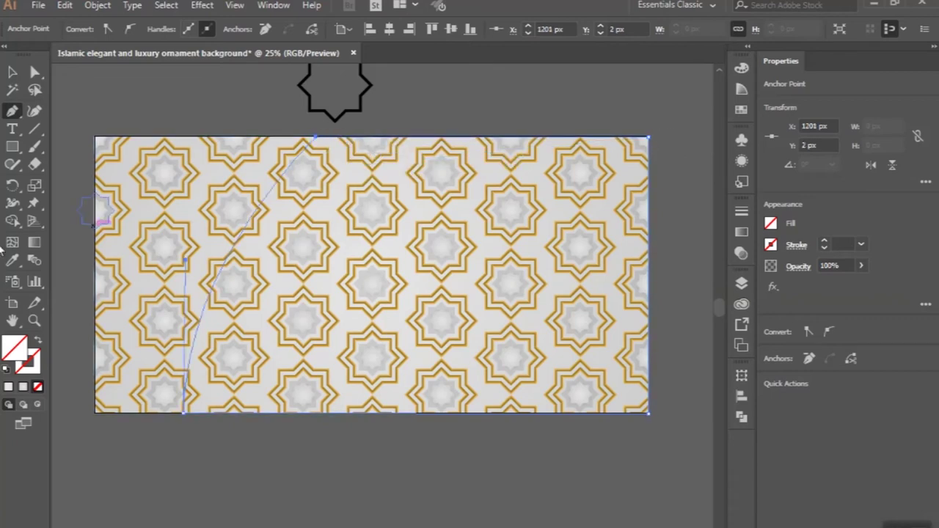
Step: Sample the grey of an inner star with the Eyedropper
left_click(12, 260)
scroll(141, 197, "up", 2)
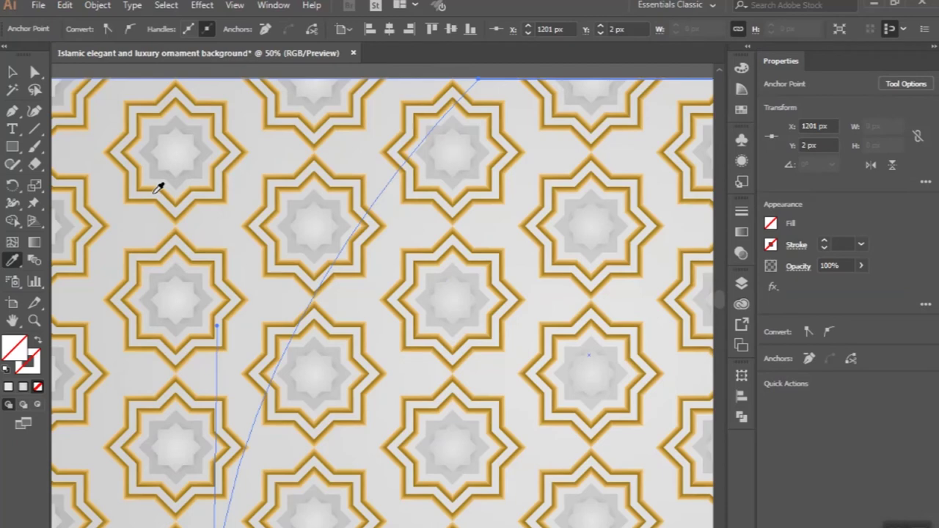
left_click(206, 178)
Step: Fill the overlay with the star's grey and smooth its left curve into an arc with Direct Selection
left_click(184, 147)
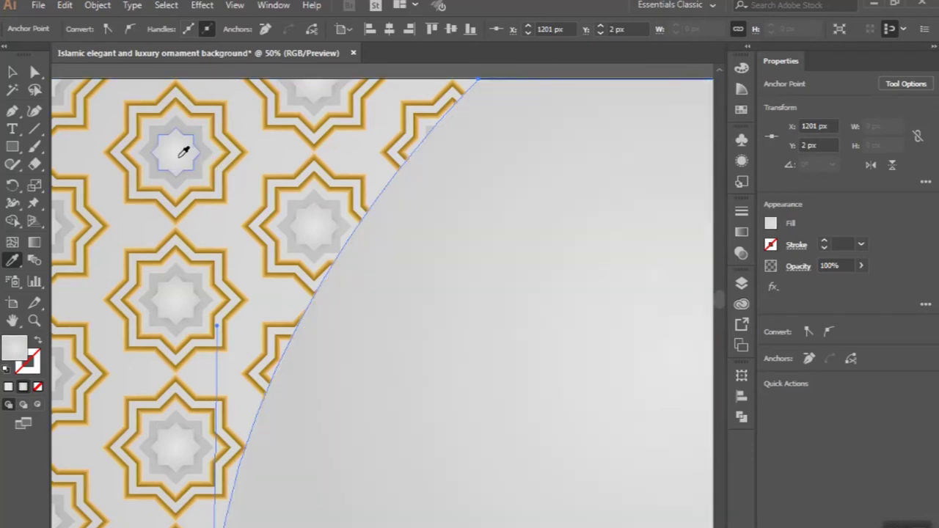
scroll(170, 151, "down", 2)
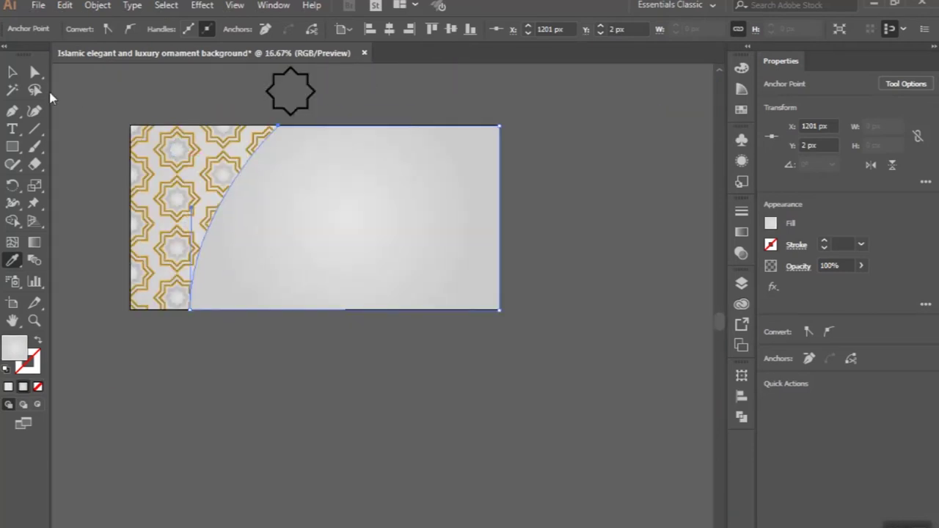
left_click(38, 75)
scroll(195, 200, "up", 1)
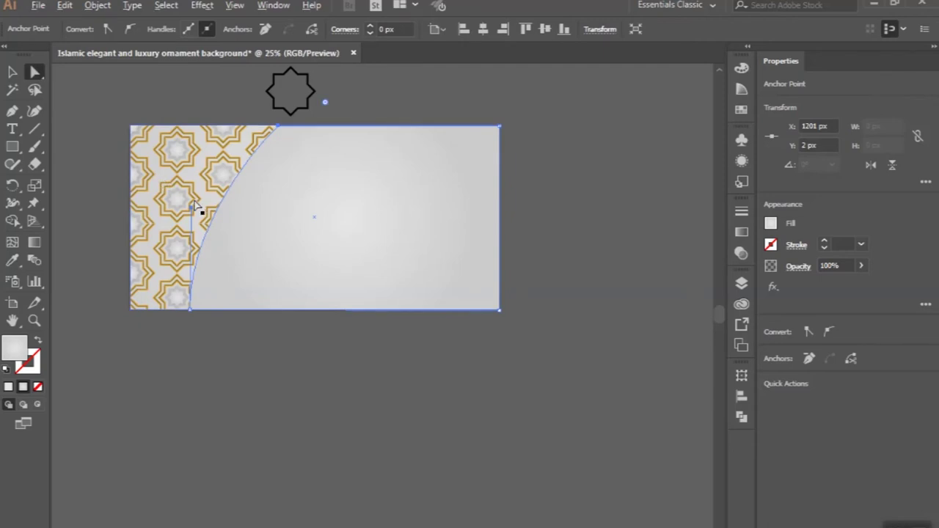
left_click_drag(187, 197, 185, 178)
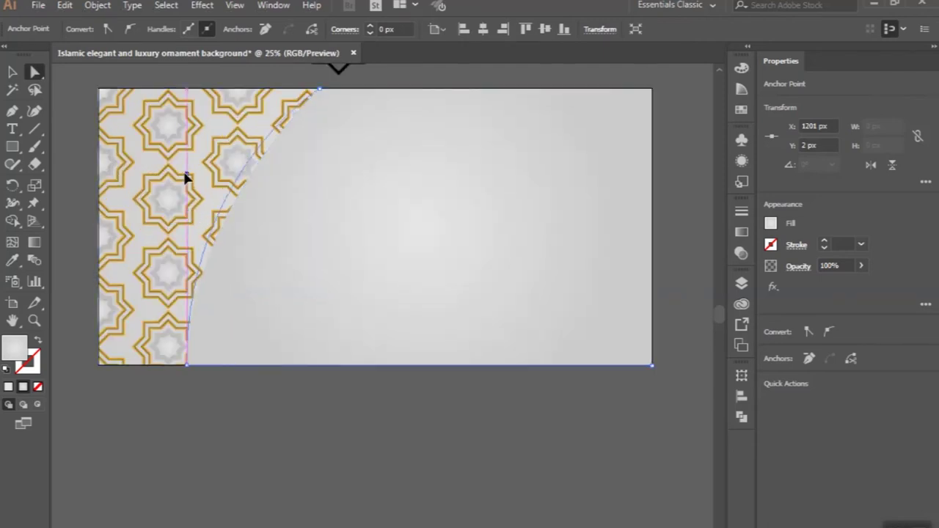
left_click_drag(188, 182, 188, 183)
Step: Deselect the reshaped overlay to check its shape, then select it again
left_click(198, 169)
scroll(198, 170, "down", 1)
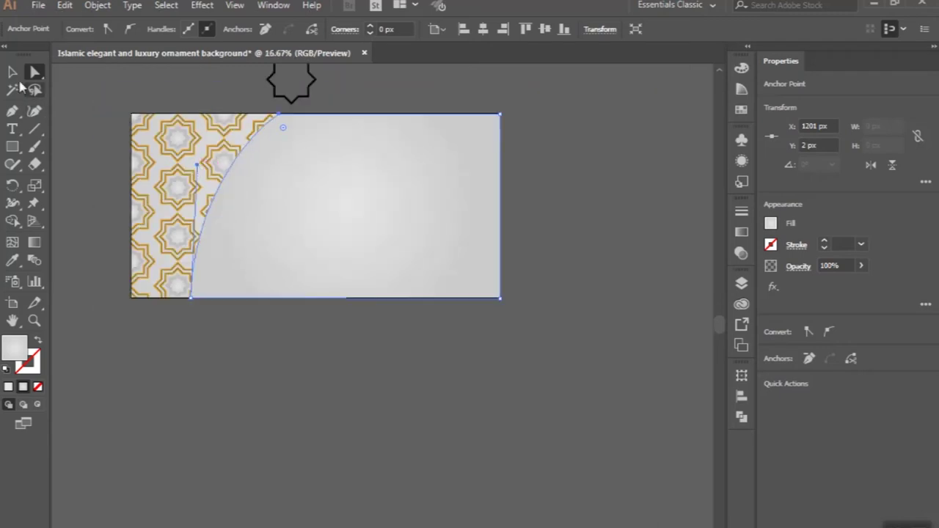
left_click(12, 72)
left_click(75, 130)
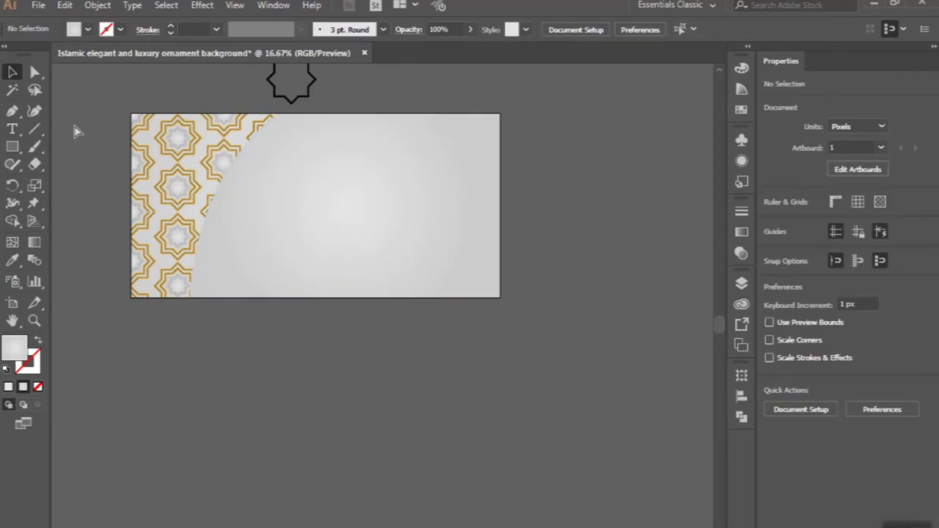
left_click(307, 174)
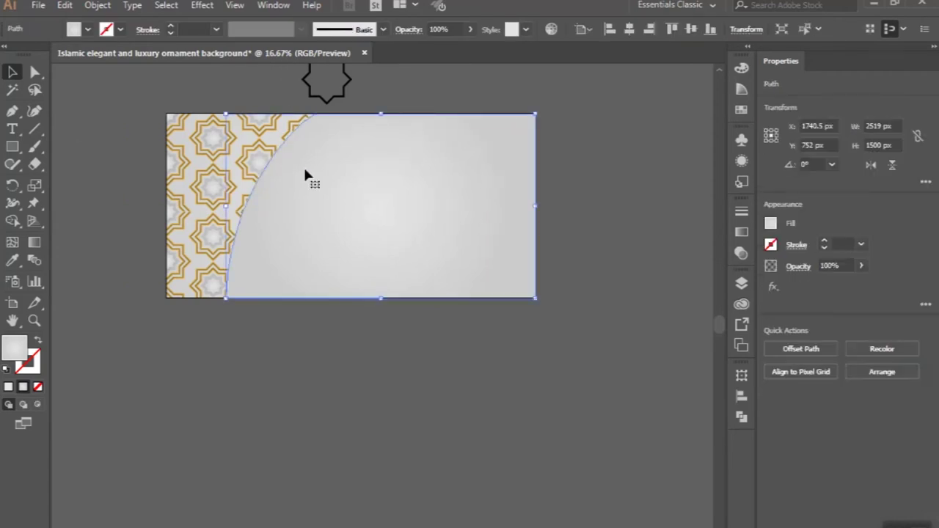
scroll(298, 86, "up", 1)
scroll(297, 87, "up", 1)
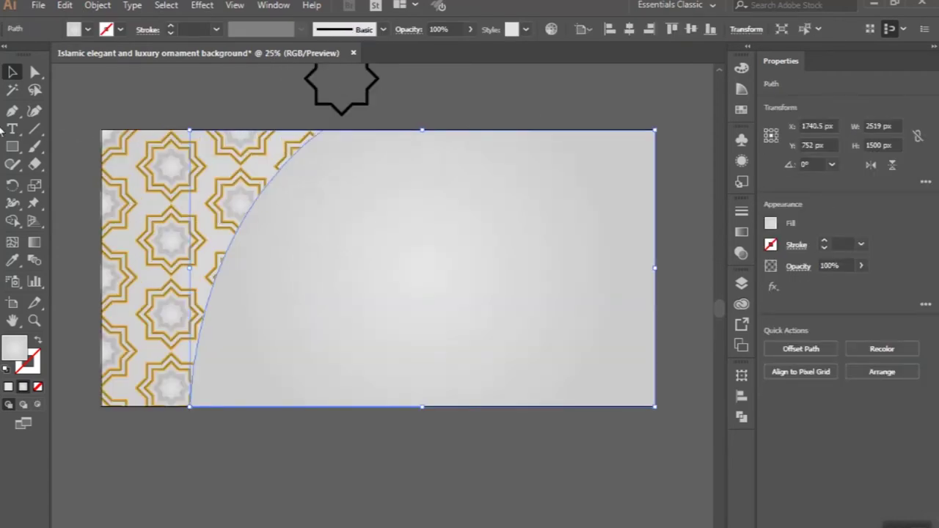
left_click(12, 110)
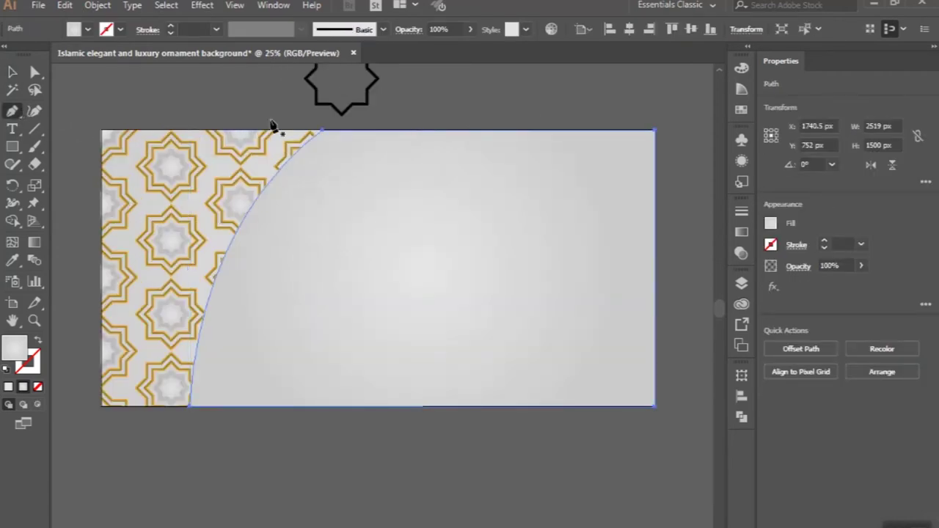
Step: Pen a crescent path from the overlay's top curving down to the artboard bottom, then reselect it
left_click(331, 122)
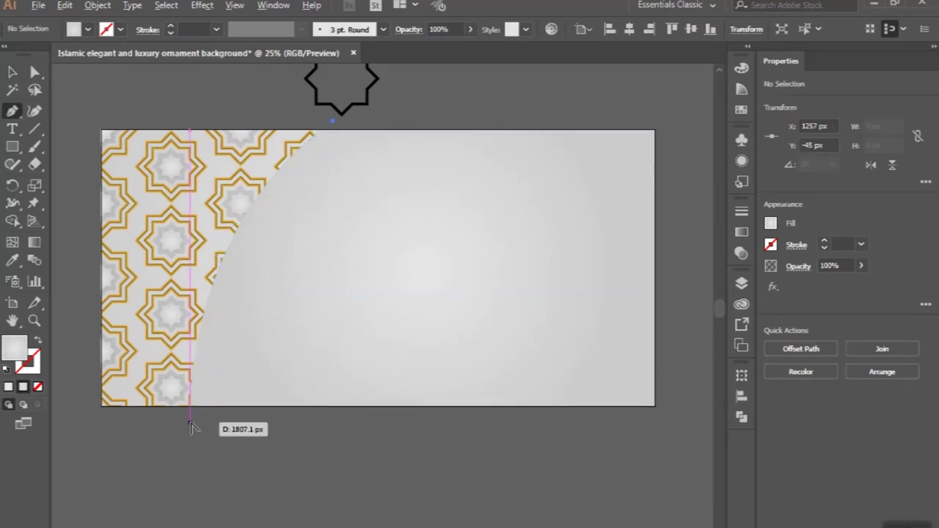
scroll(193, 430, "down", 1)
mouse_move(192, 425)
left_mouse_down()
mouse_move(182, 482)
mouse_move(181, 457)
mouse_move(195, 466)
left_mouse_up()
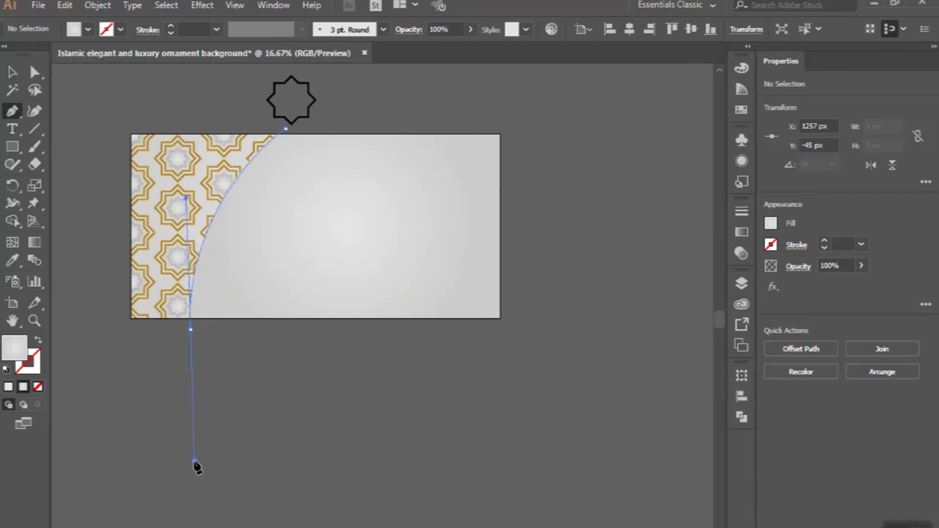
left_click(13, 260)
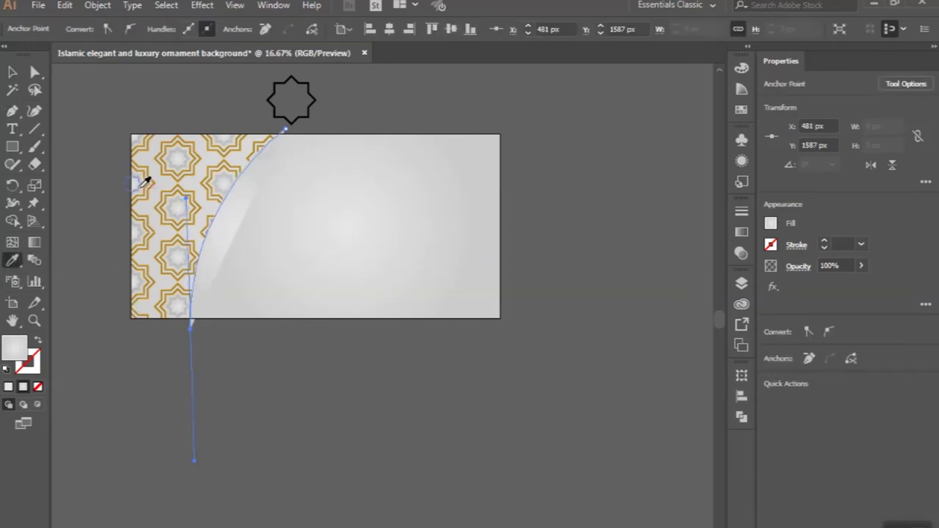
left_click(12, 71)
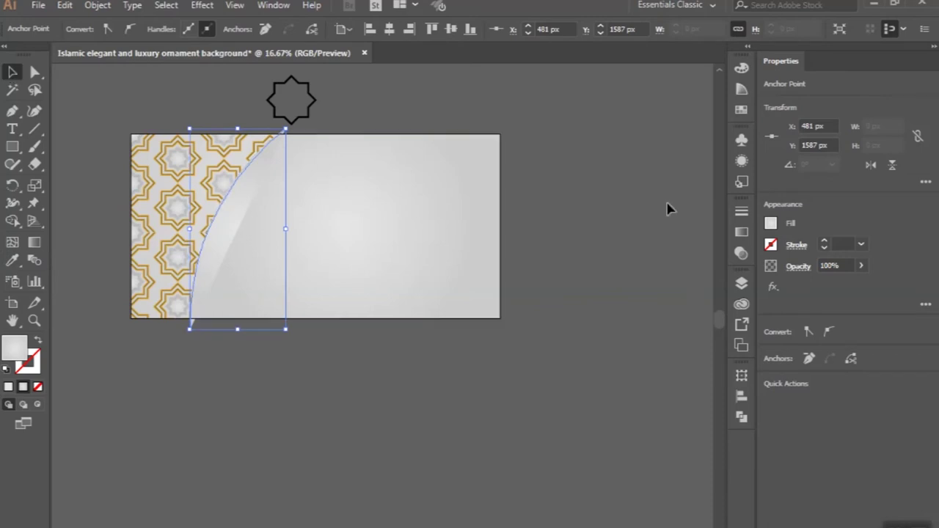
left_click(741, 231)
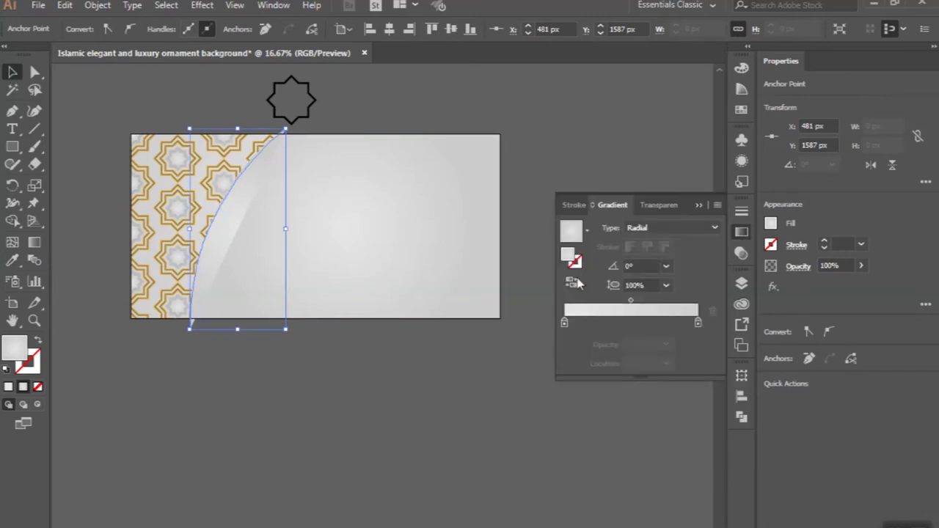
Step: Set the crescent's radial gradient stops to f8cf8c on the left and 9a7108 on the right
double_click(566, 323)
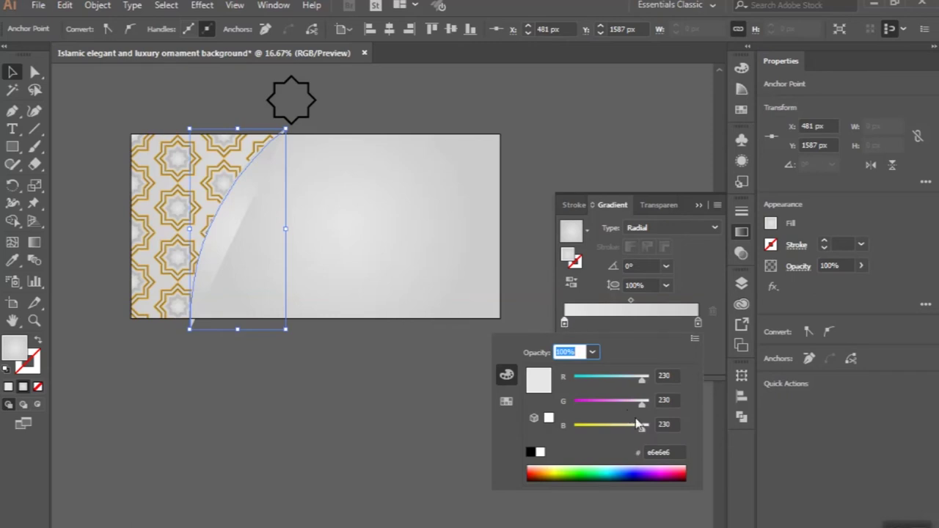
left_click(658, 453)
type("f8cf")
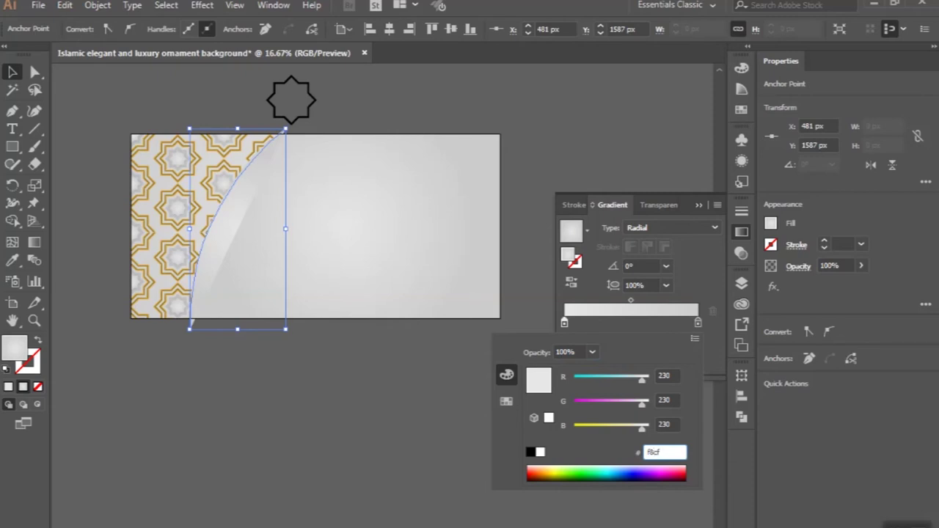
key("Return")
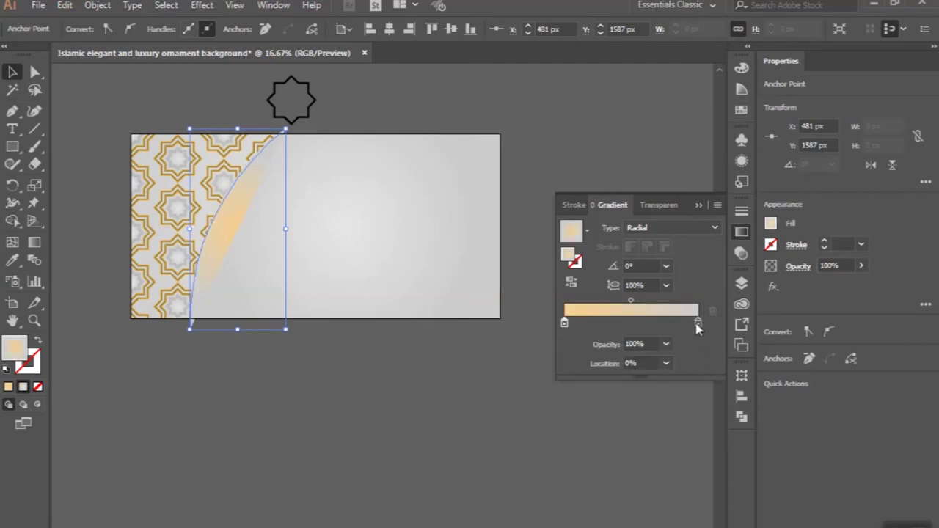
double_click(698, 324)
left_click(664, 450)
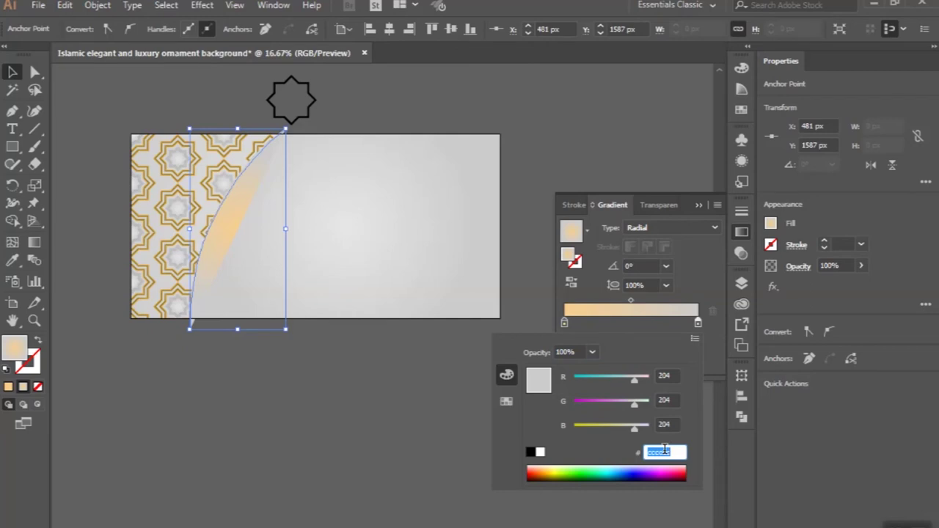
type("f")
key("Return")
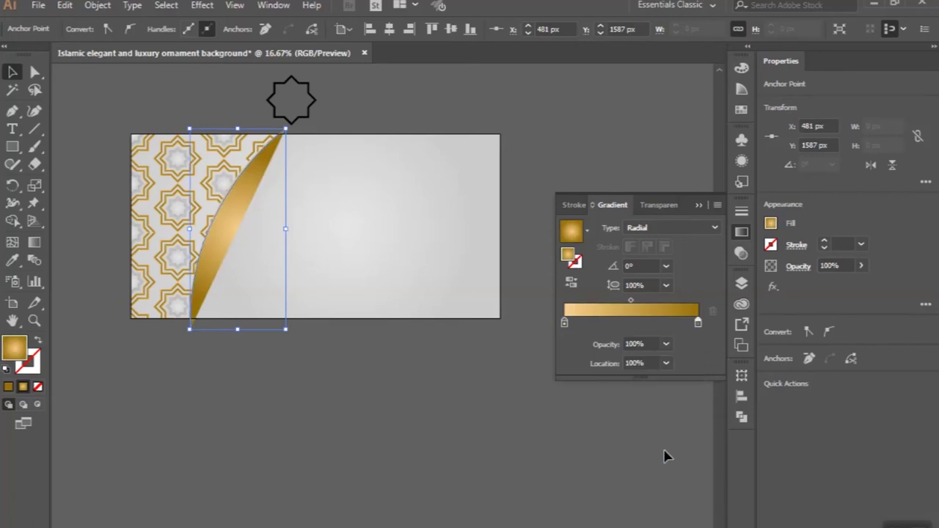
scroll(225, 252, "up", 1)
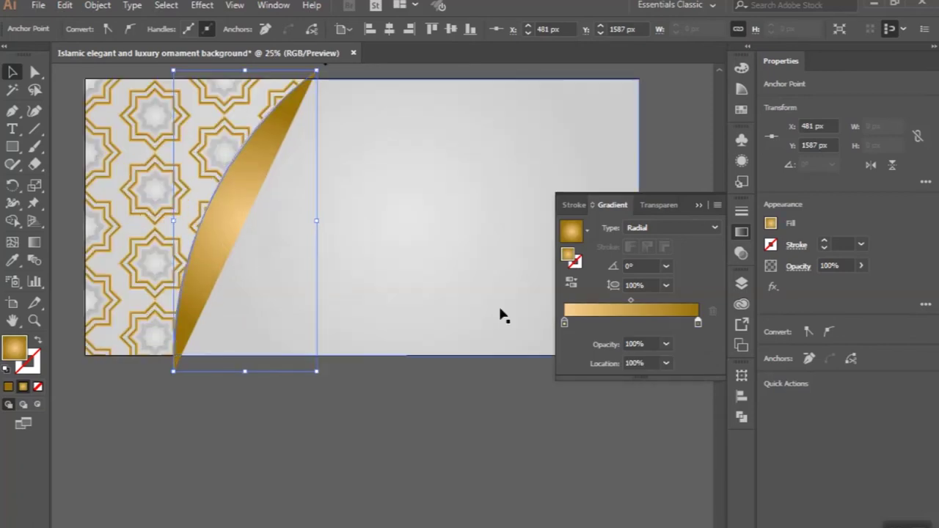
Step: Swap the gold gradient from fill to stroke and set the stroke weight to 50 pt
left_click(40, 339)
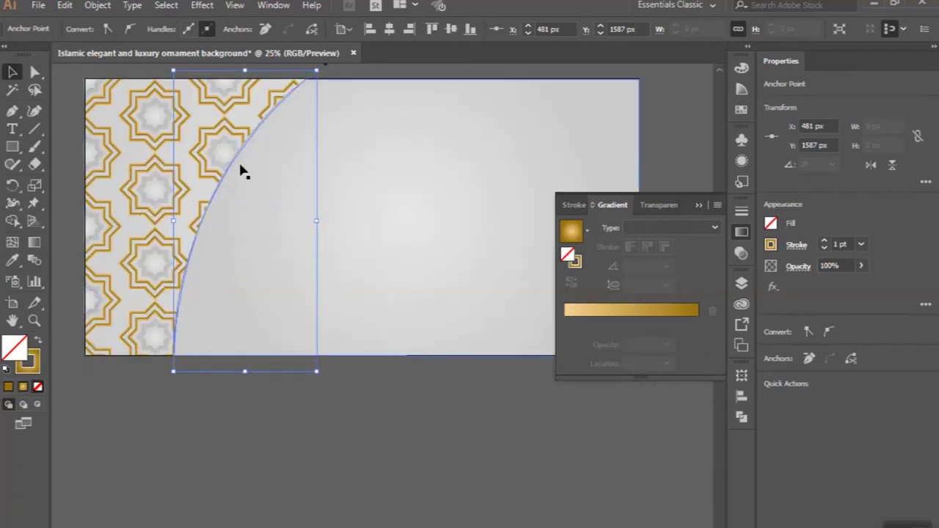
left_click(227, 180)
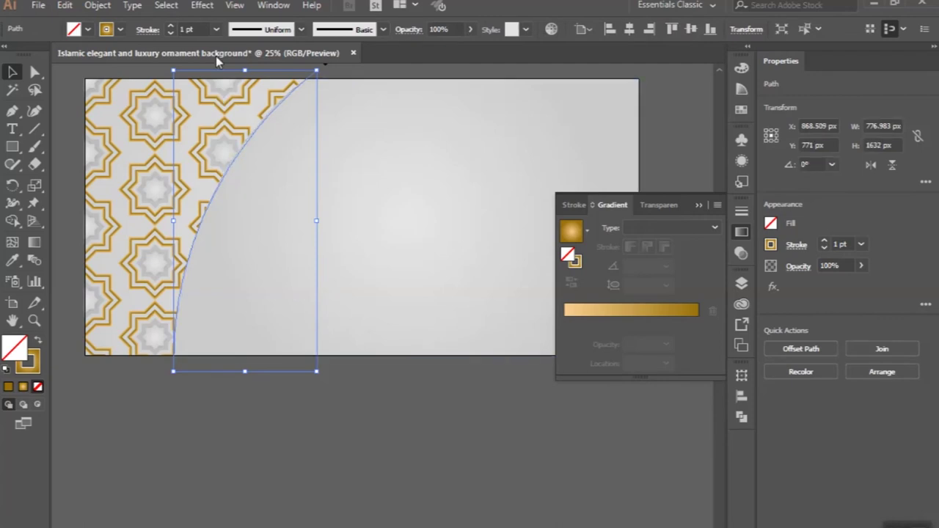
left_click(184, 29)
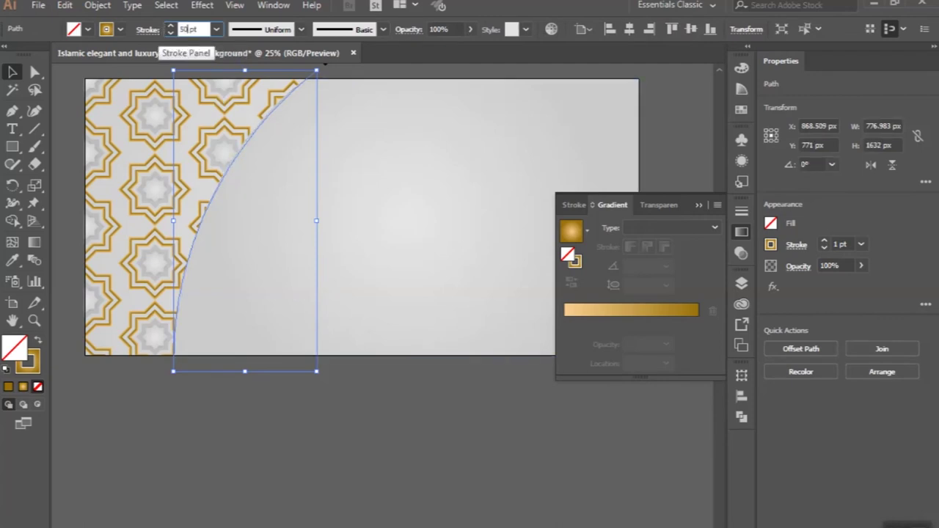
key("Return")
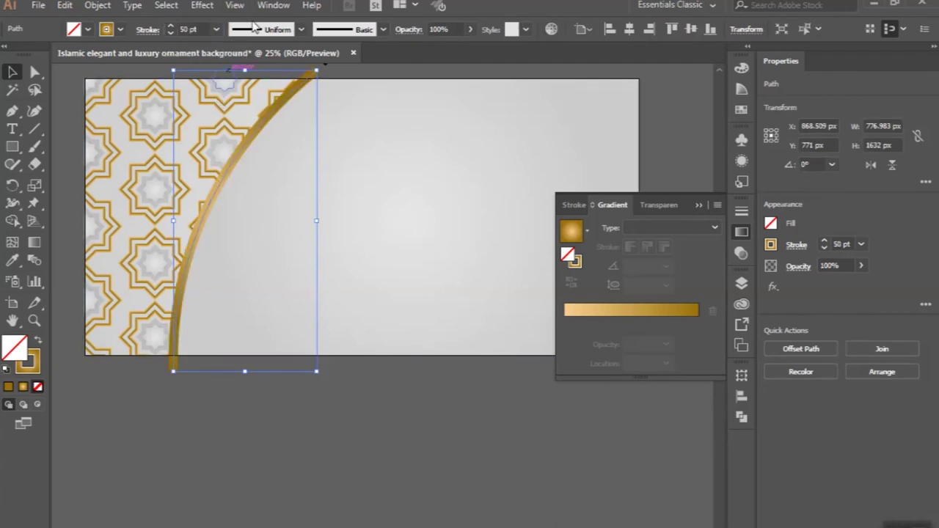
Step: Apply Width Profile 1 so the gold stroke tapers at both ends, then preview it
left_click(256, 30)
left_click(247, 75)
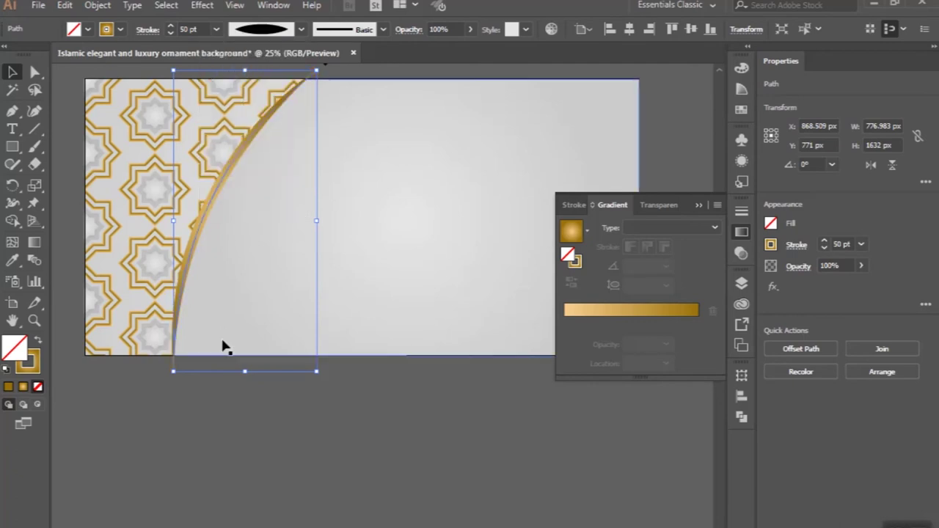
left_click(217, 419)
scroll(215, 419, "down", 1)
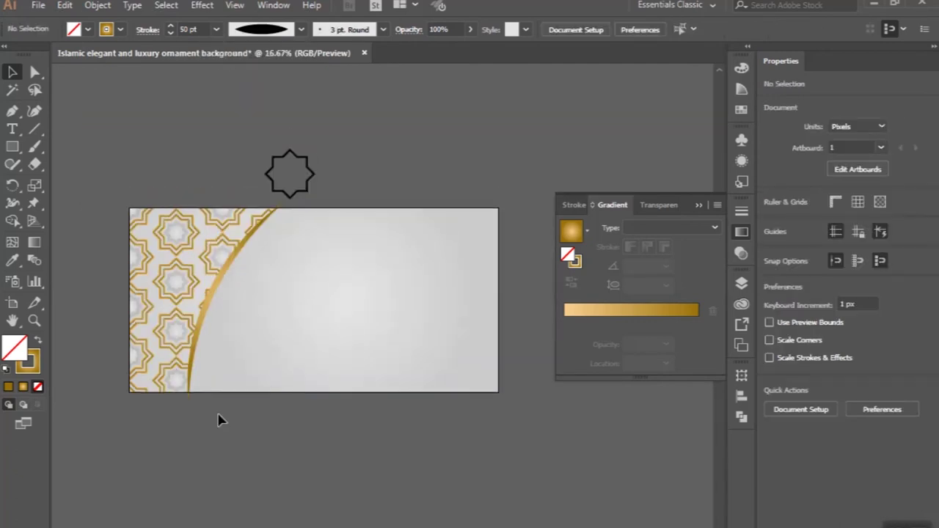
scroll(202, 316, "up", 1)
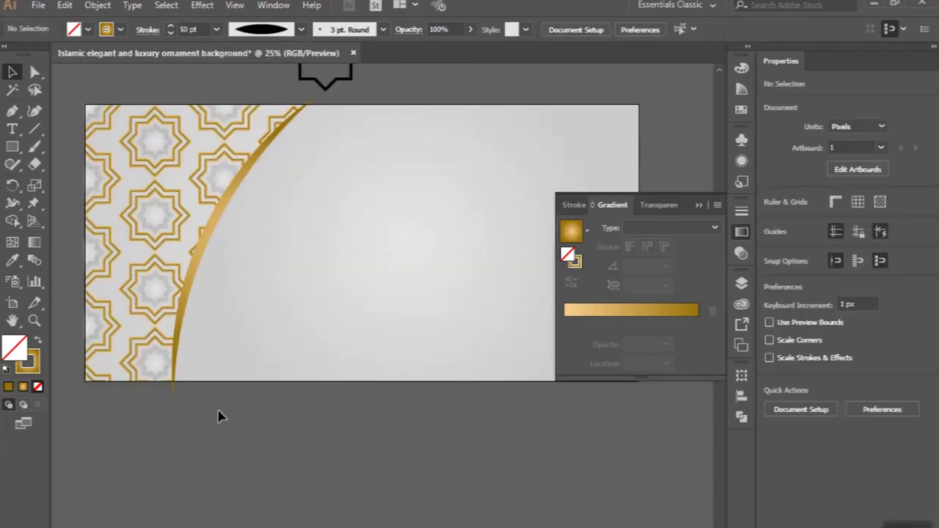
left_click(195, 287)
scroll(195, 287, "down", 1)
scroll(187, 275, "down", 1)
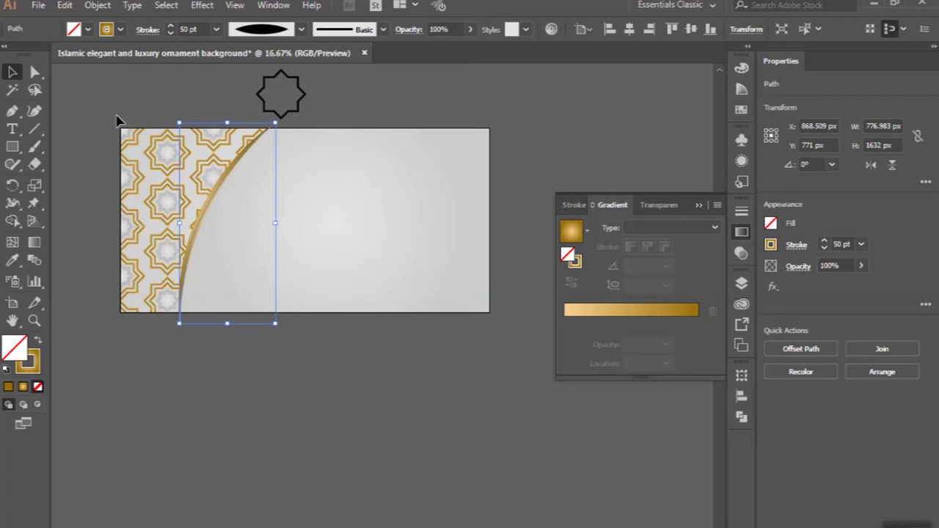
Step: Expand the gold arc's appearance into a filled shape and select it with the background rectangle
left_click(103, 7)
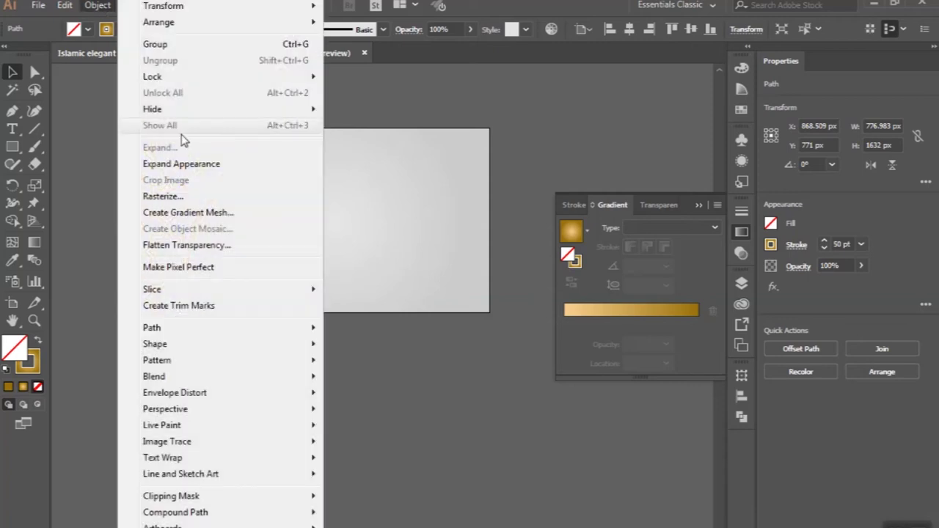
left_click(185, 163)
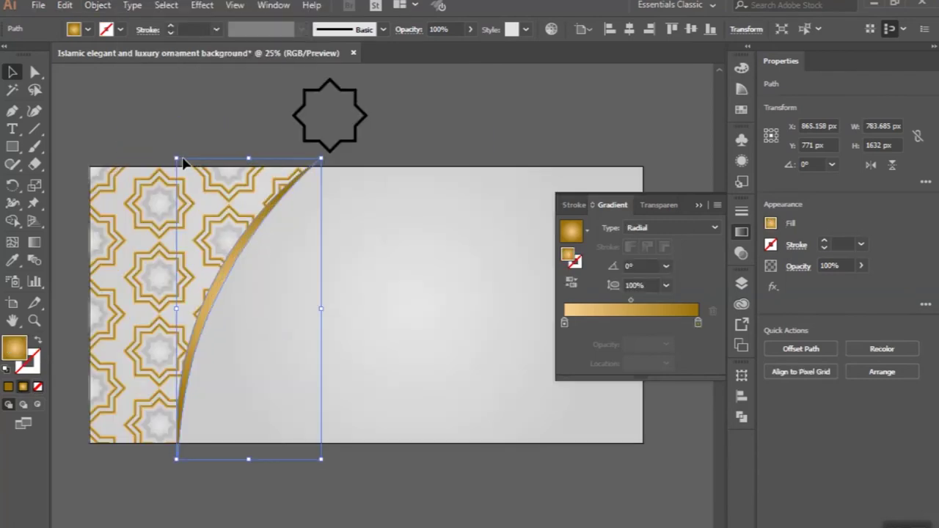
left_click(741, 285)
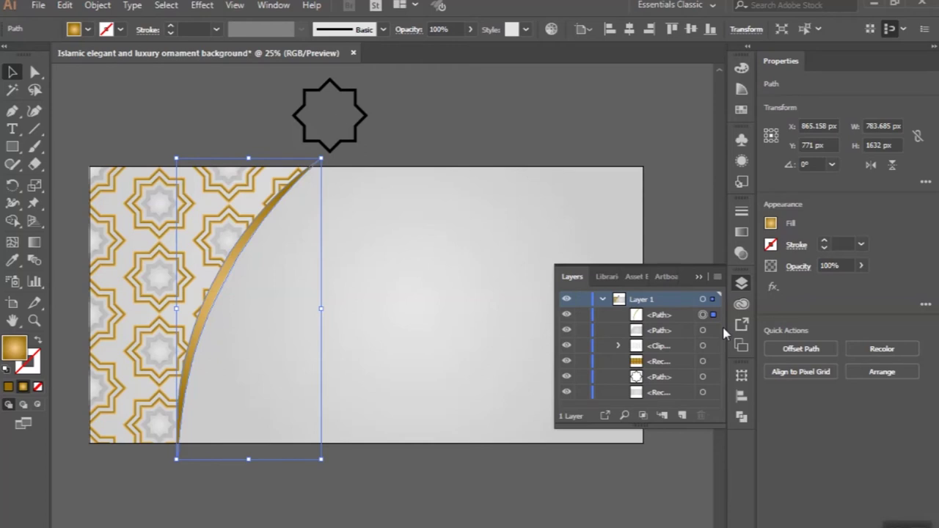
left_click(703, 392, "shift")
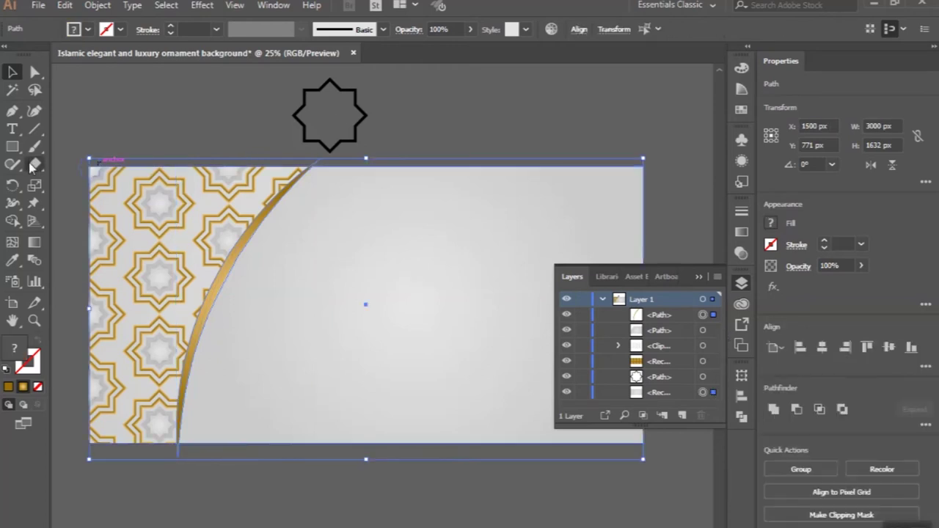
Step: Delete the arc tips above and below the artboard with Shape Builder
left_click(12, 221)
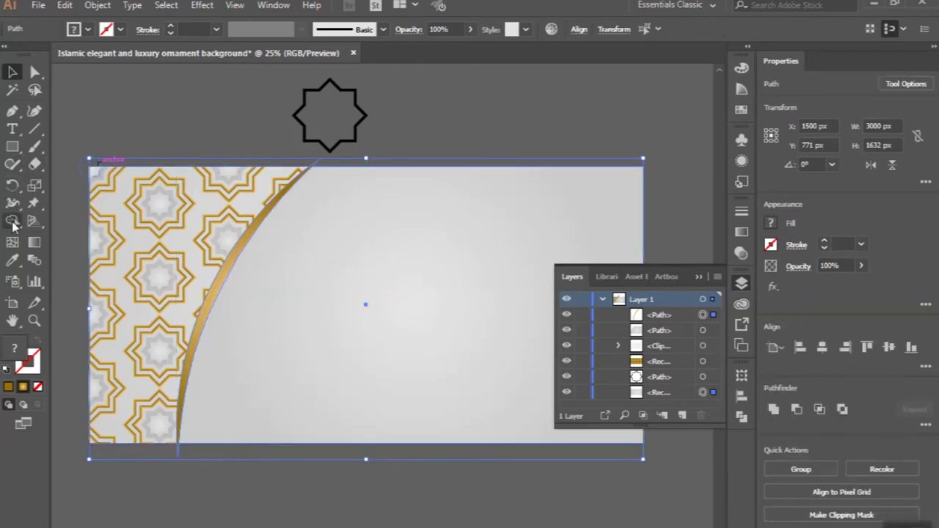
left_click(292, 169, "alt")
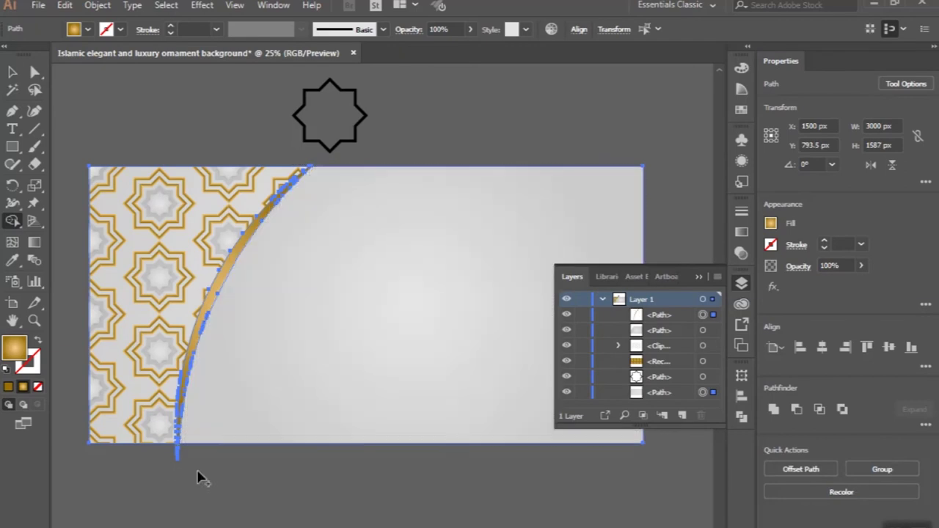
left_click(204, 465, "alt")
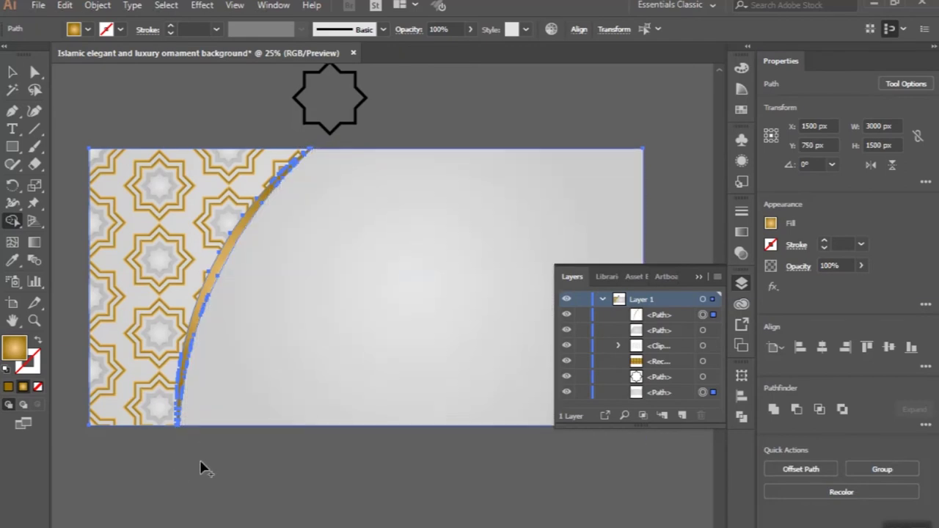
left_click(13, 72)
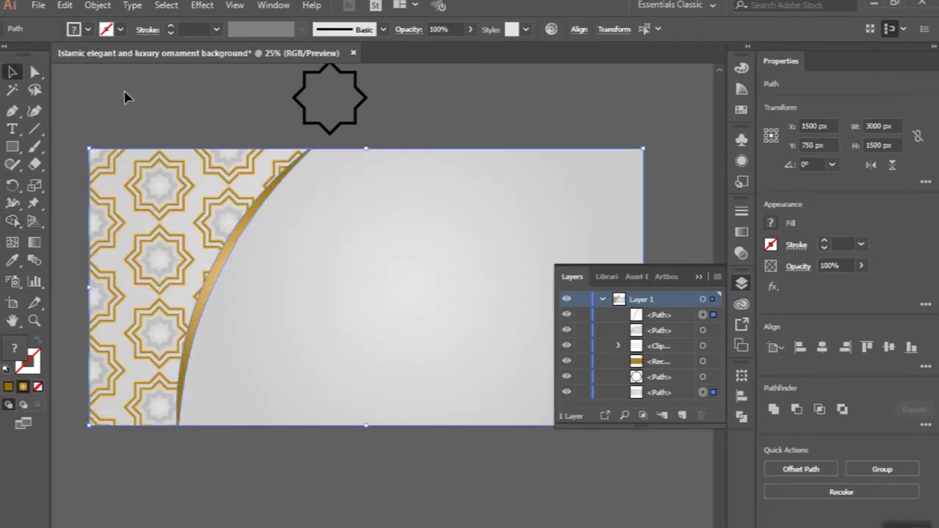
left_click(124, 97)
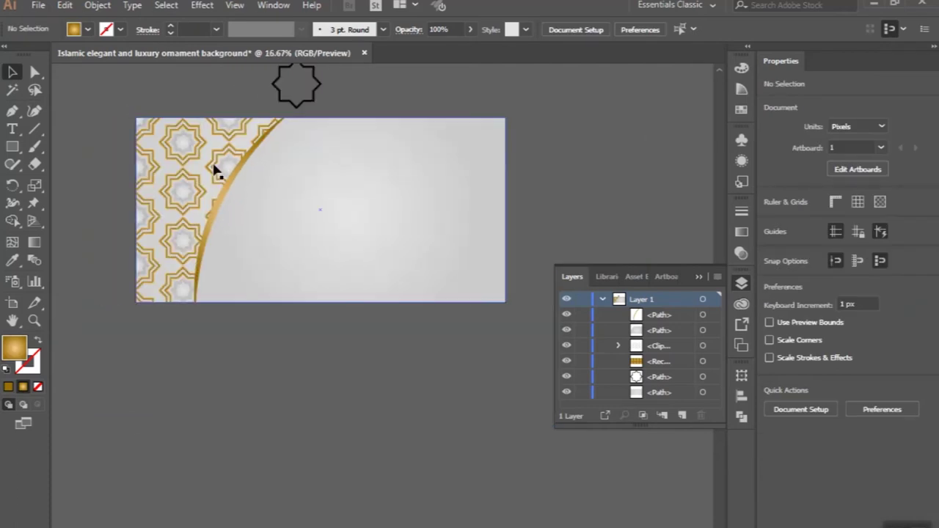
scroll(217, 168, "up", 1, "alt")
Step: Draw a closed curved band with the Pen tool running alongside the gold arc
left_click(300, 229)
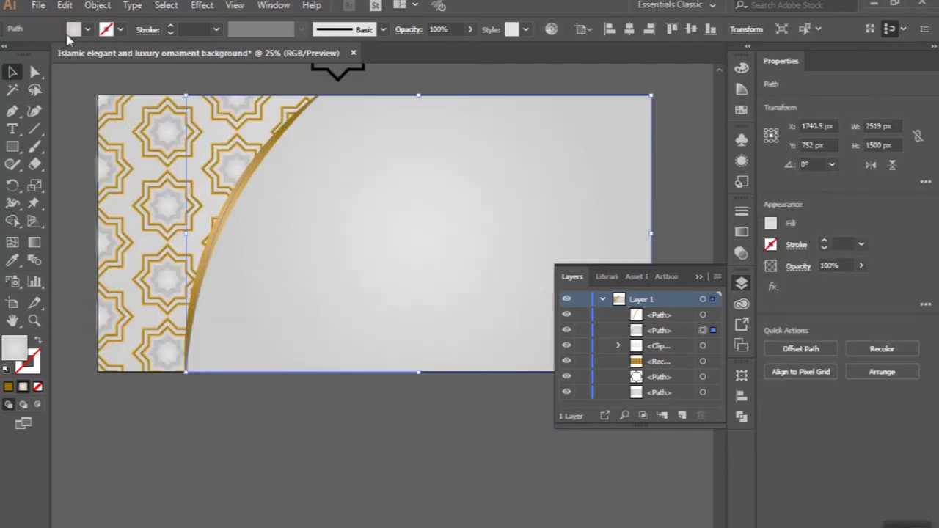
left_click(12, 112)
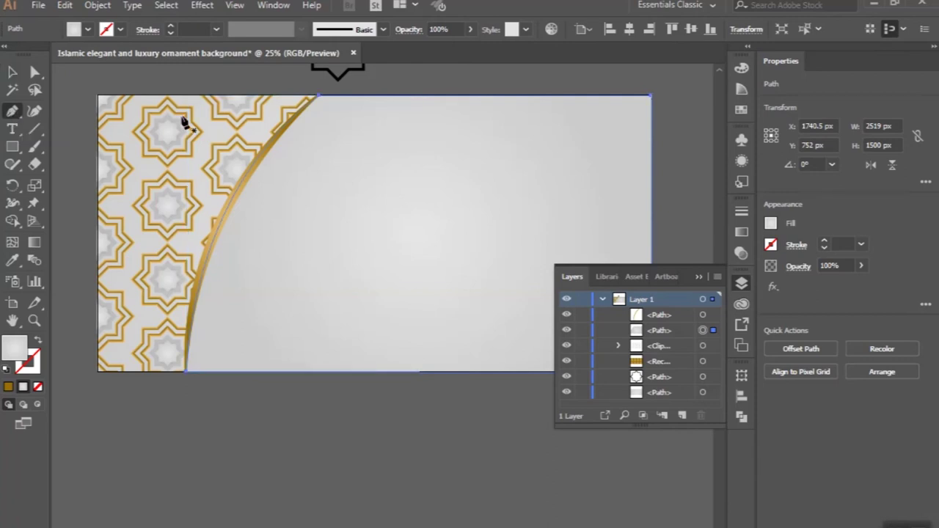
scroll(226, 123, "down", 1)
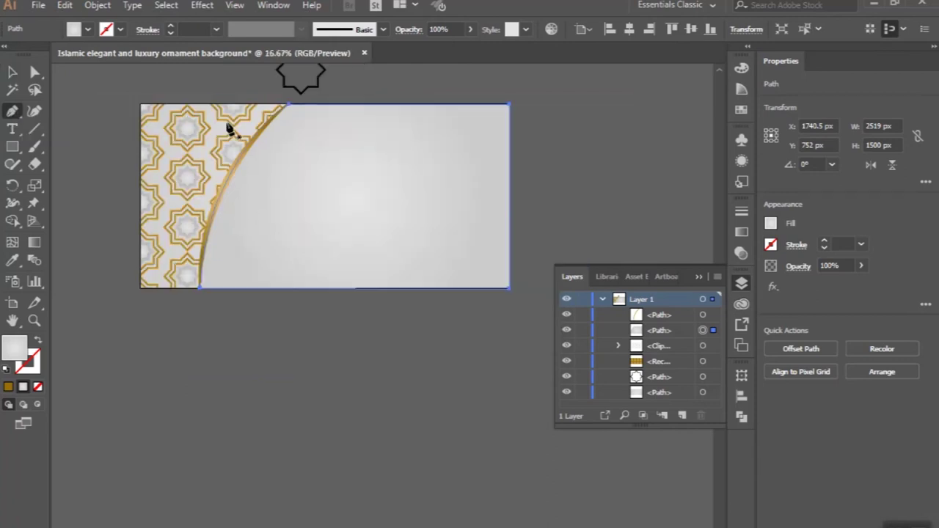
left_click(287, 103)
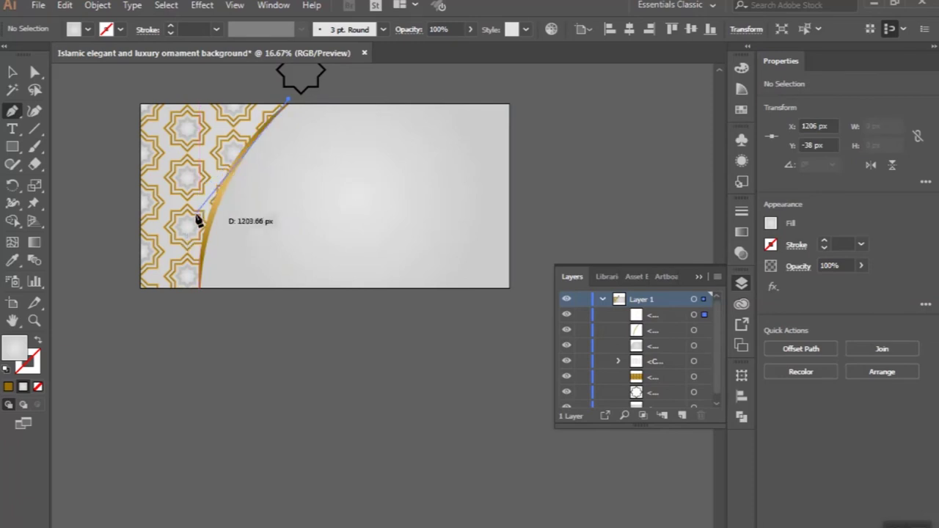
mouse_move(197, 215)
left_mouse_down()
mouse_move(171, 289)
mouse_move(178, 320)
left_mouse_up()
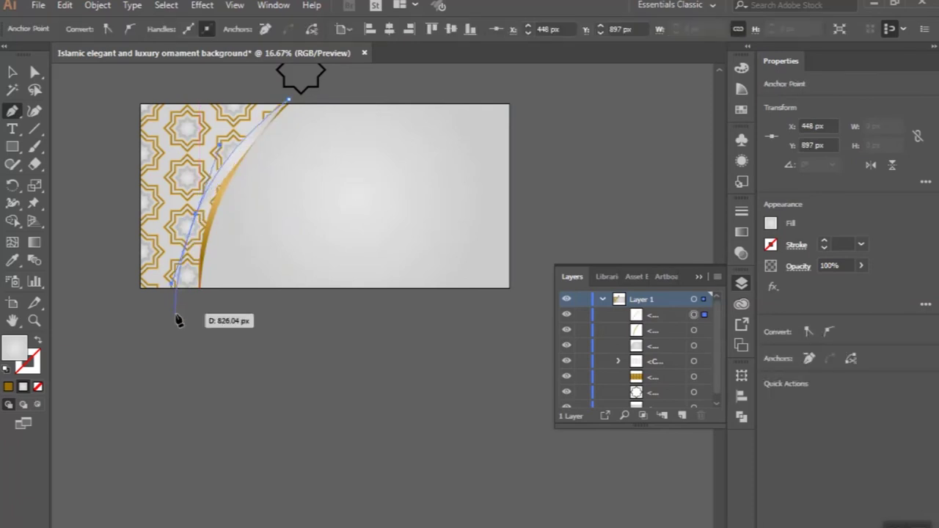
left_click_drag(176, 314, 199, 319)
mouse_move(245, 151)
left_mouse_down()
mouse_move(325, 92)
mouse_move(291, 105)
left_mouse_up()
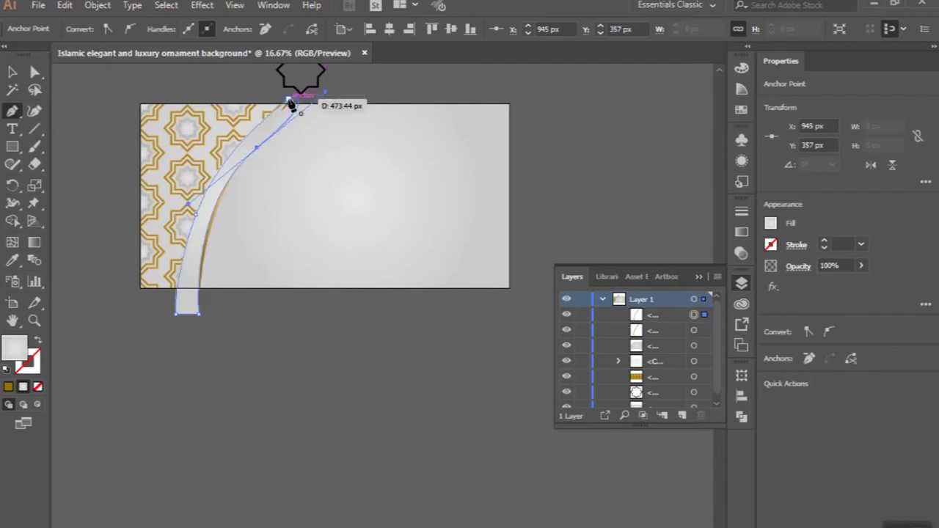
left_click_drag(291, 105, 291, 104)
left_click(288, 99)
left_click(35, 72)
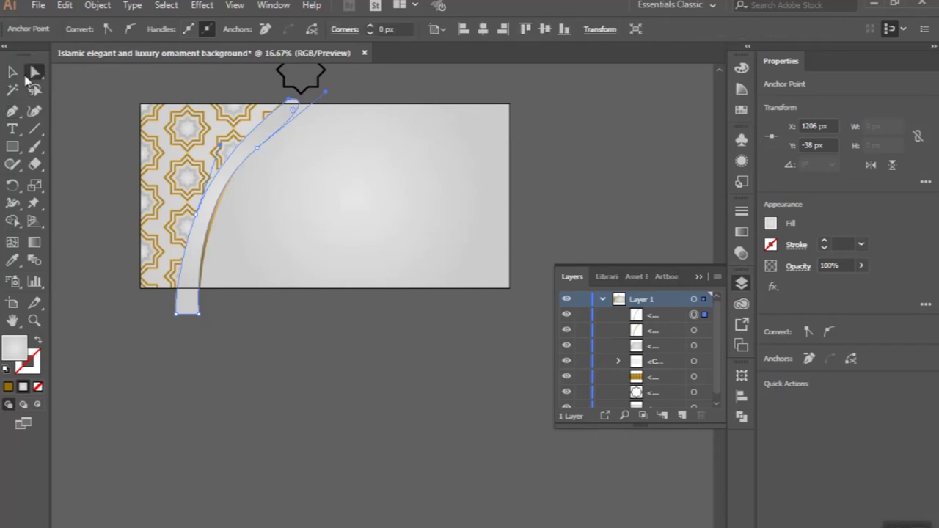
left_click(12, 71)
Step: Trim the band's stubs above and below the artboard with Shape Builder, then reselect the band
scroll(626, 343, "down", 1)
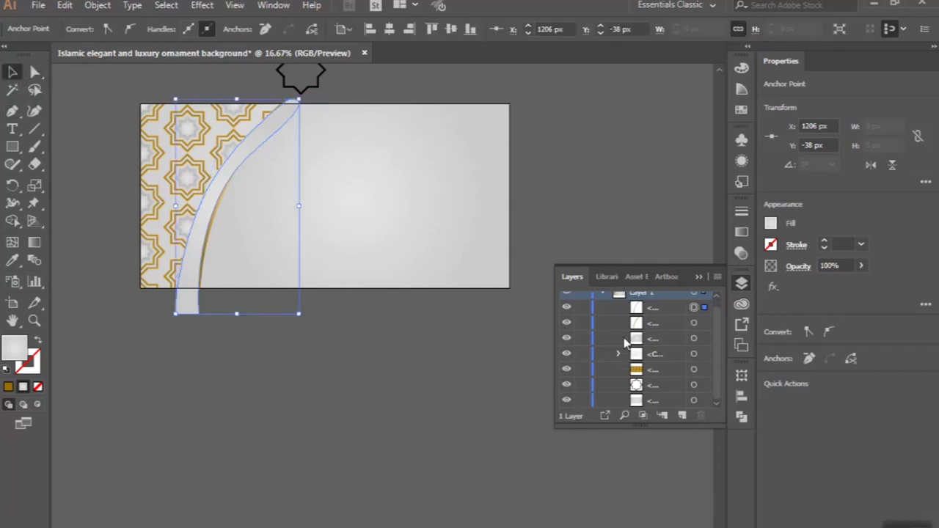
left_click(704, 401, "shift")
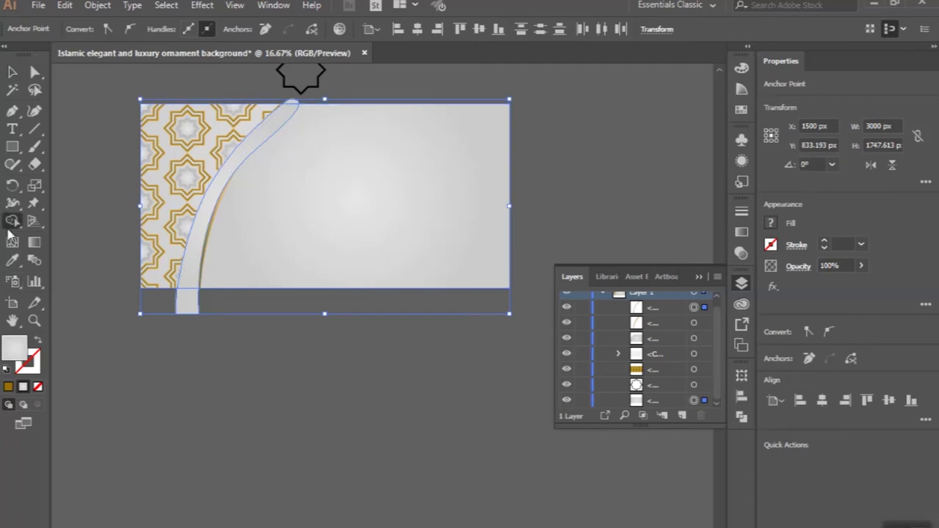
left_click_drag(128, 294, 231, 306)
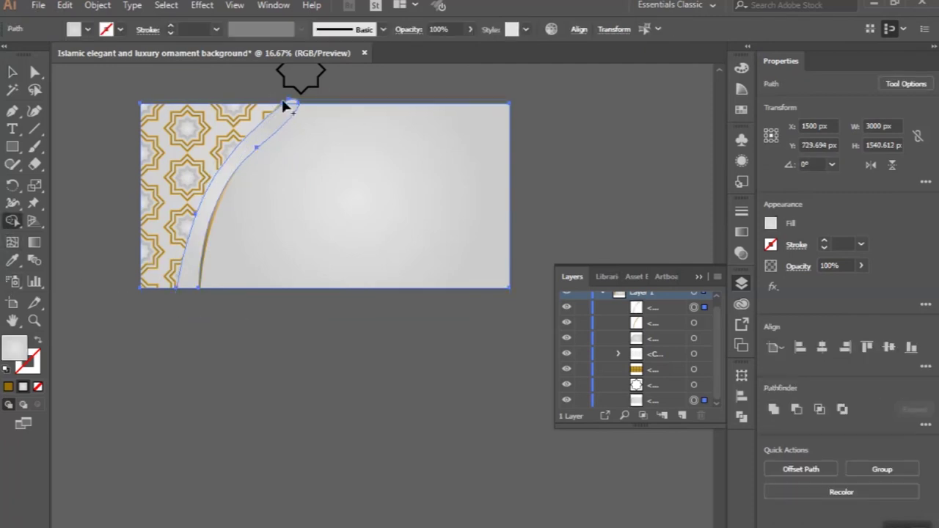
scroll(283, 106, "up", 3)
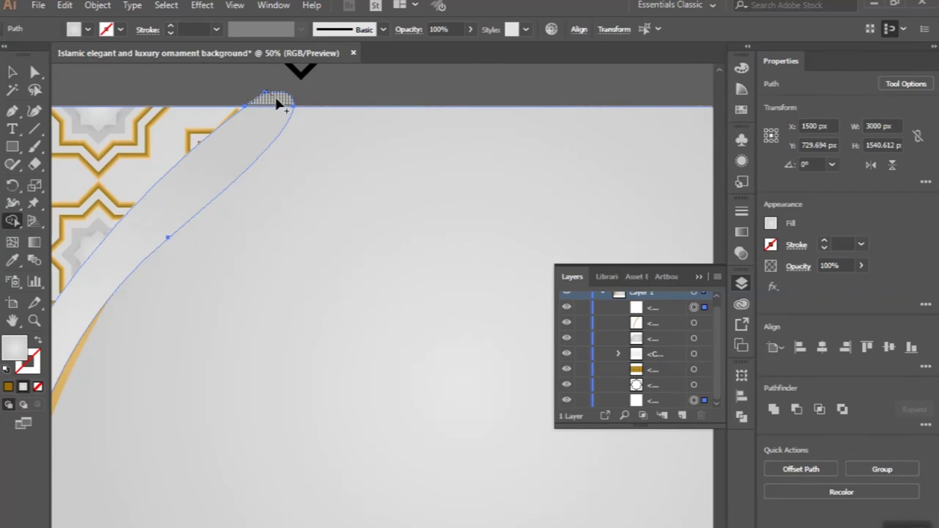
left_click(278, 105, "alt")
left_click(12, 72)
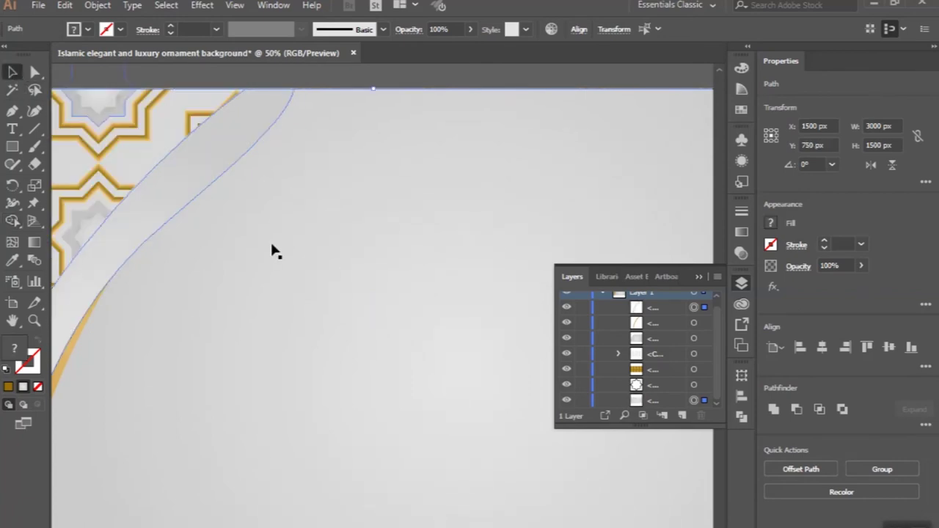
scroll(273, 251, "down", 1)
scroll(273, 251, "left", 2)
scroll(273, 251, "left", 1)
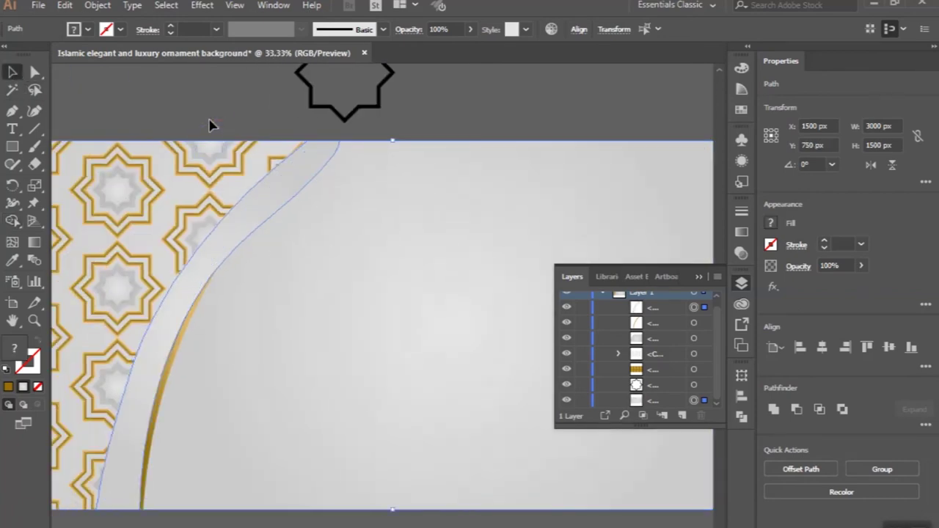
left_click(209, 122)
left_click(251, 209)
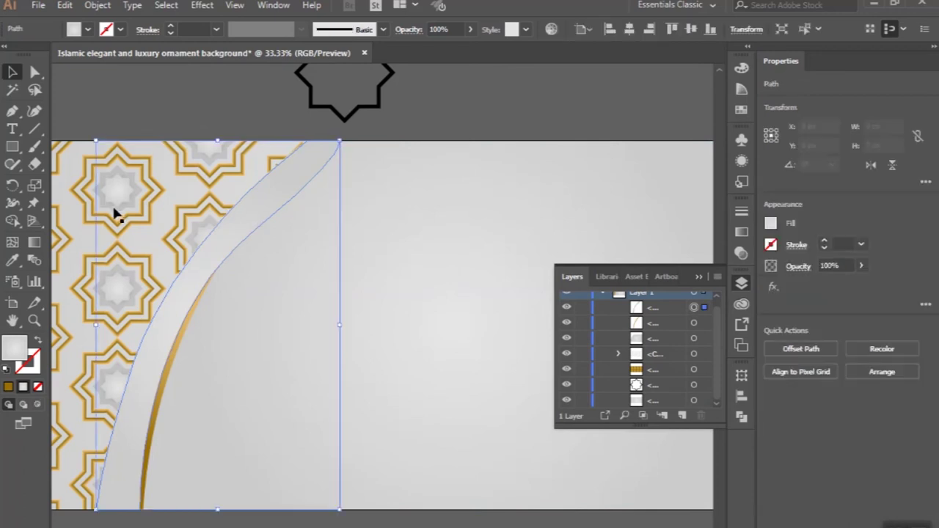
Step: Set the light band's transparency blend mode to Multiply
left_click(740, 232)
left_click(650, 206)
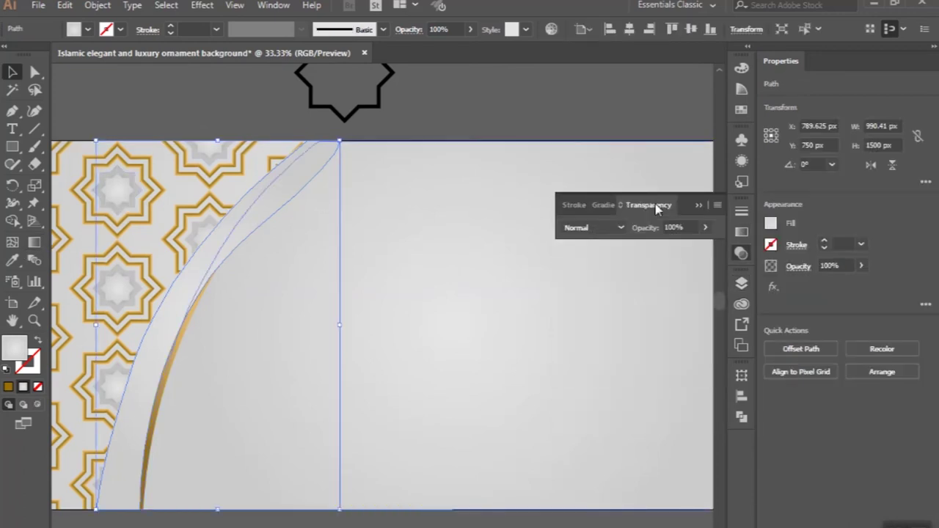
left_click(598, 232)
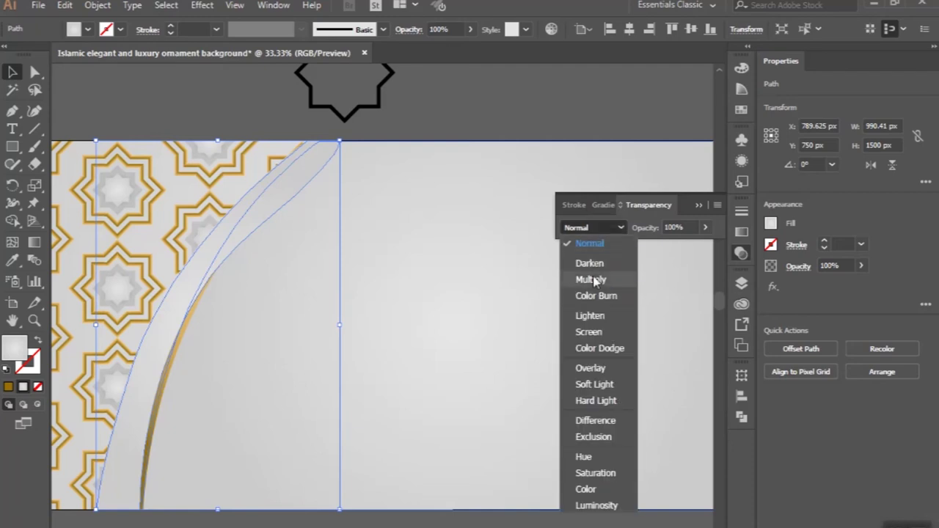
left_click(595, 277)
scroll(360, 267, "down", 1)
scroll(359, 267, "down", 1, "alt")
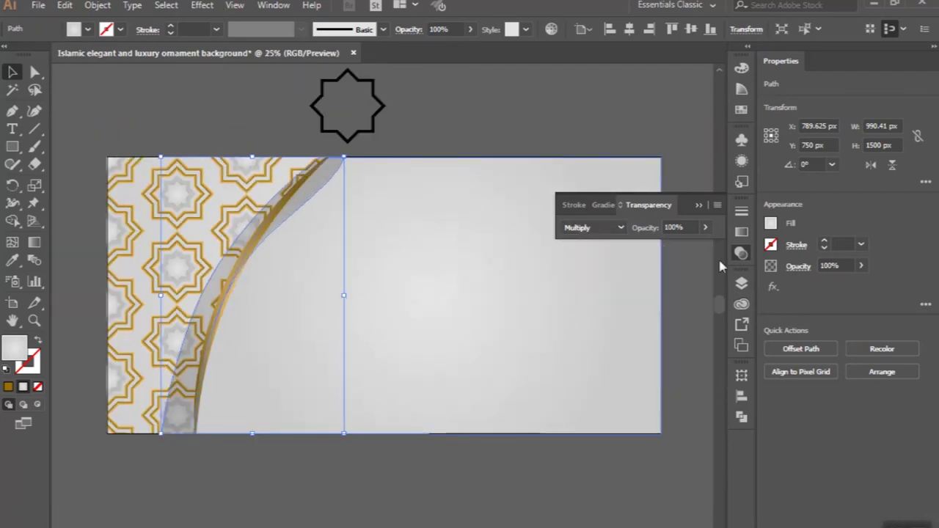
Step: Drag the curved band path above the gold stripe in the Layers panel
left_click(741, 284)
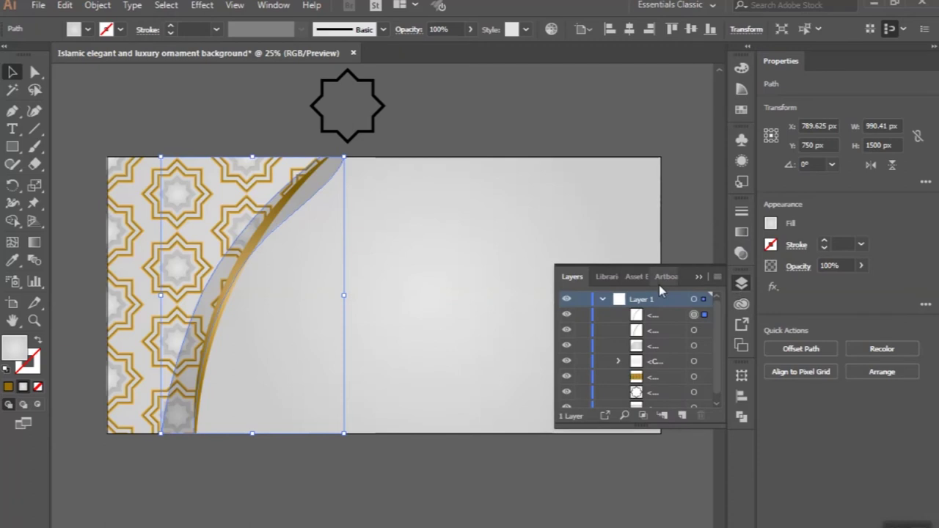
scroll(652, 322, "down", 1)
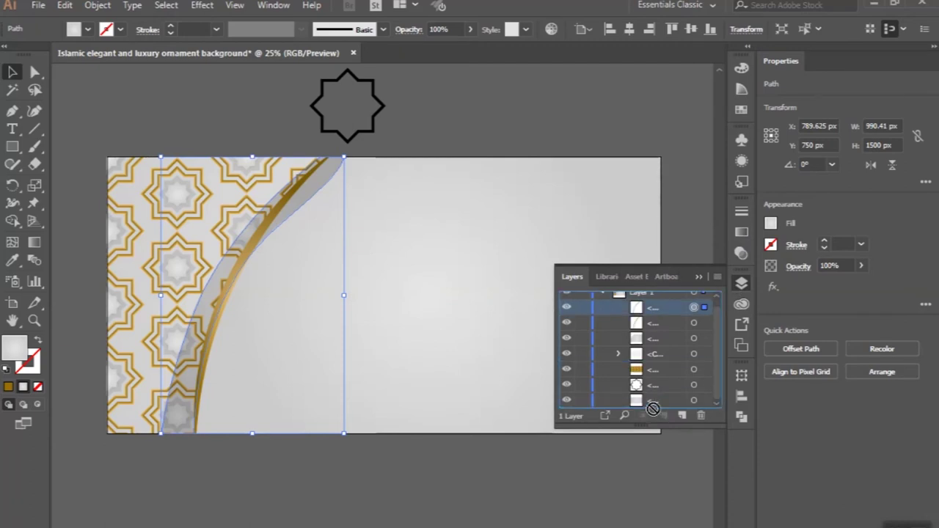
left_click(694, 384)
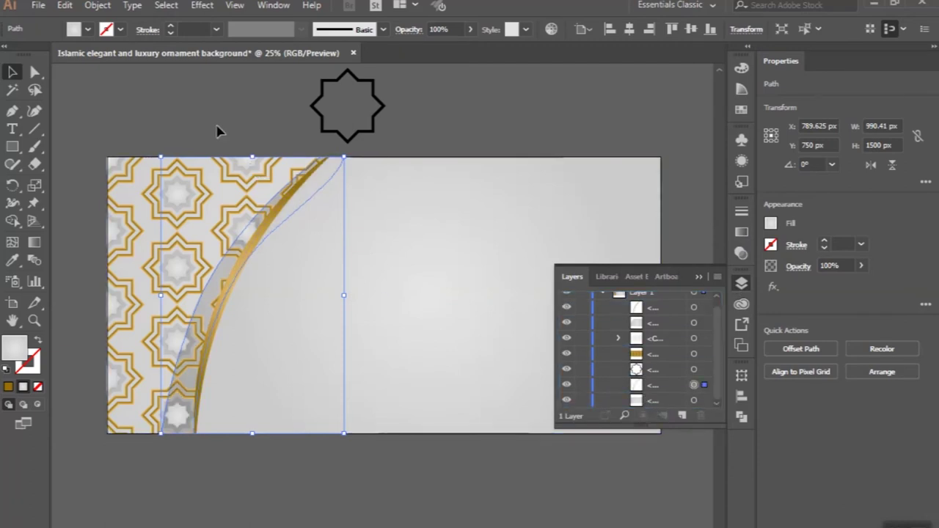
scroll(623, 431, "down", 1)
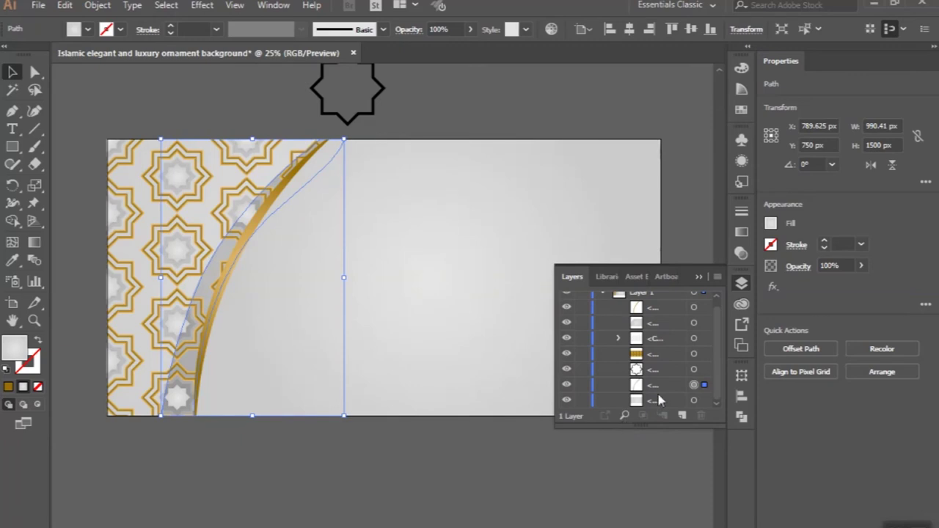
left_click(194, 343)
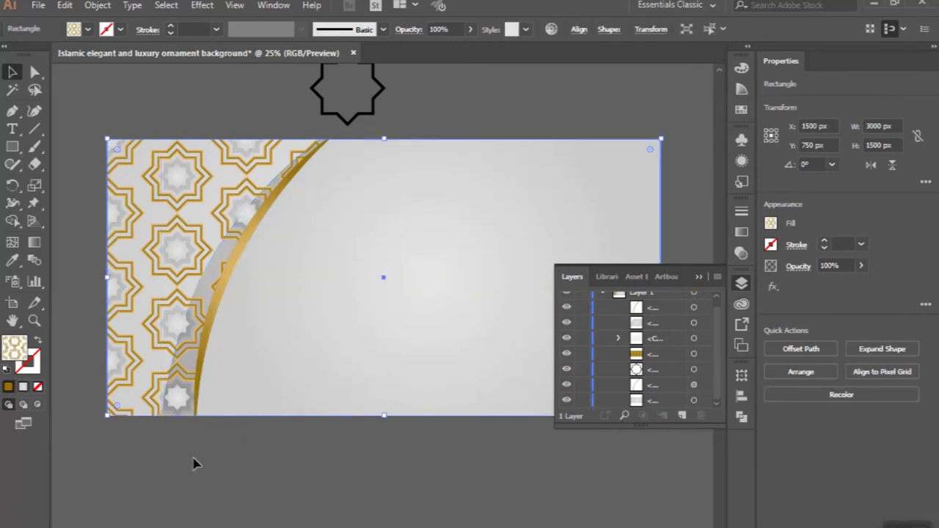
left_click(194, 462)
scroll(193, 448, "down", 1)
left_click(178, 334)
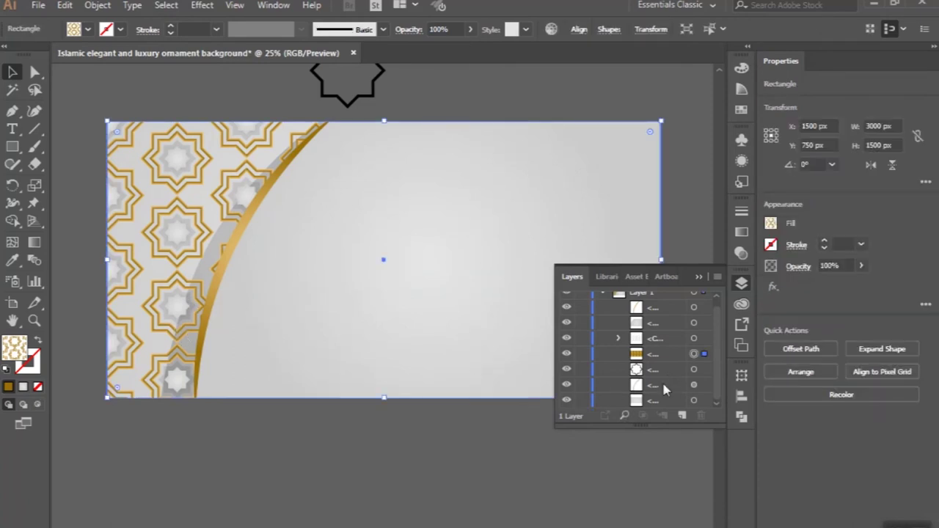
left_click_drag(662, 382, 653, 351)
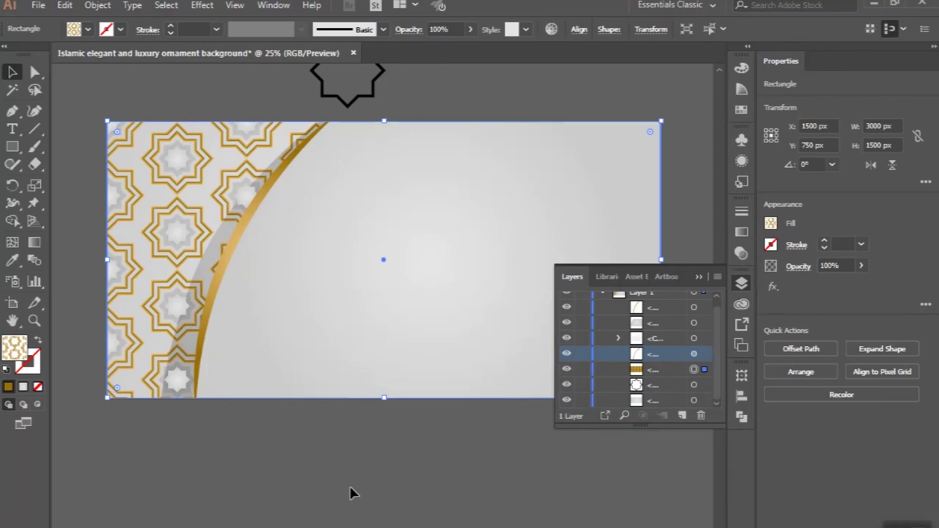
scroll(189, 325, "up", 1, "alt")
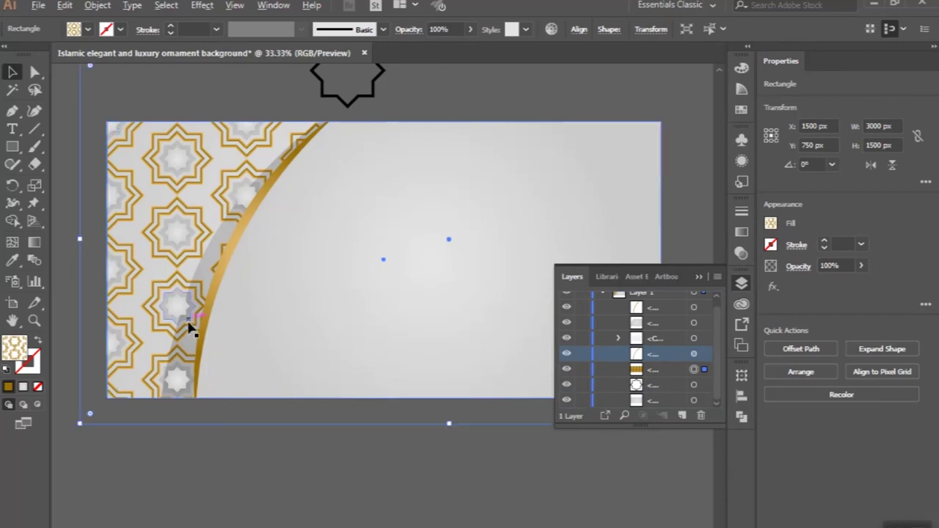
scroll(188, 328, "up", 1, "alt")
scroll(189, 328, "down", 1, "alt")
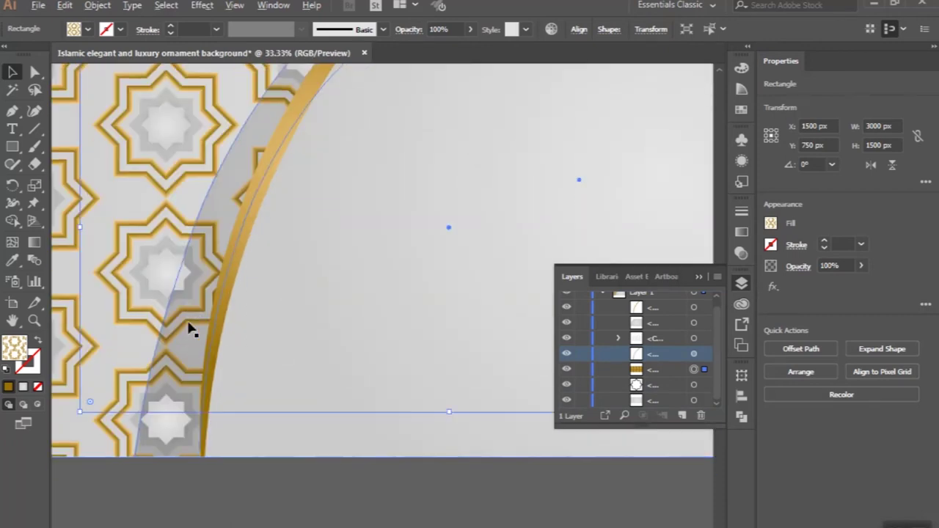
scroll(189, 328, "left", 1)
scroll(188, 328, "left", 1)
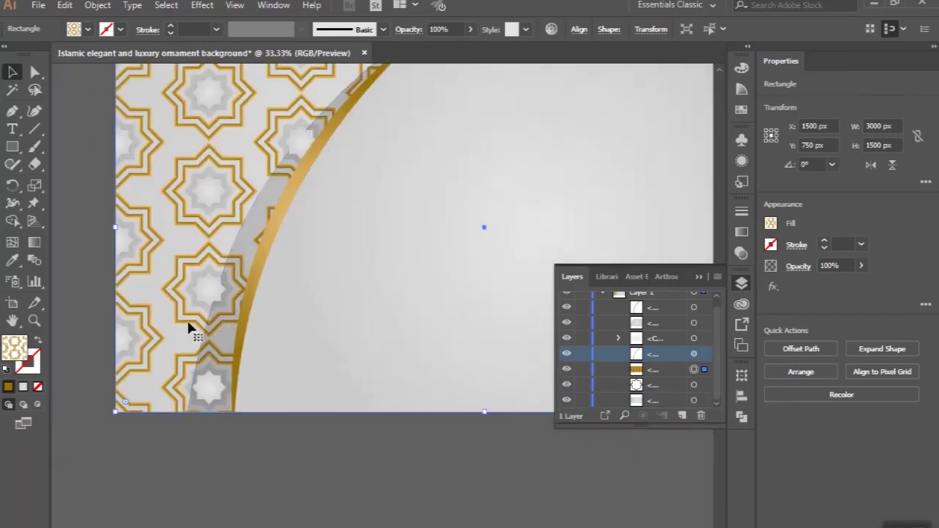
Step: Move the star pattern Clip Group below the curved band path in the layer stack
left_click(93, 296)
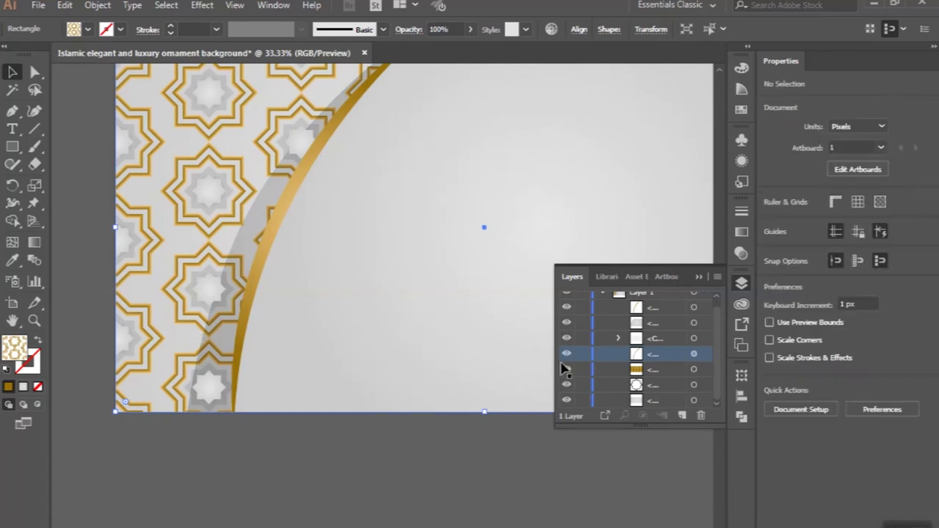
left_click(703, 369)
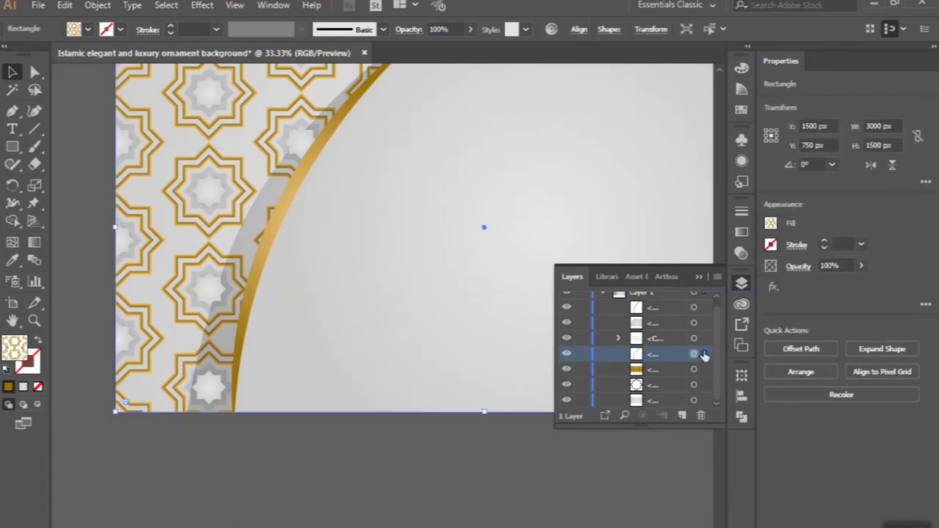
left_click(703, 355)
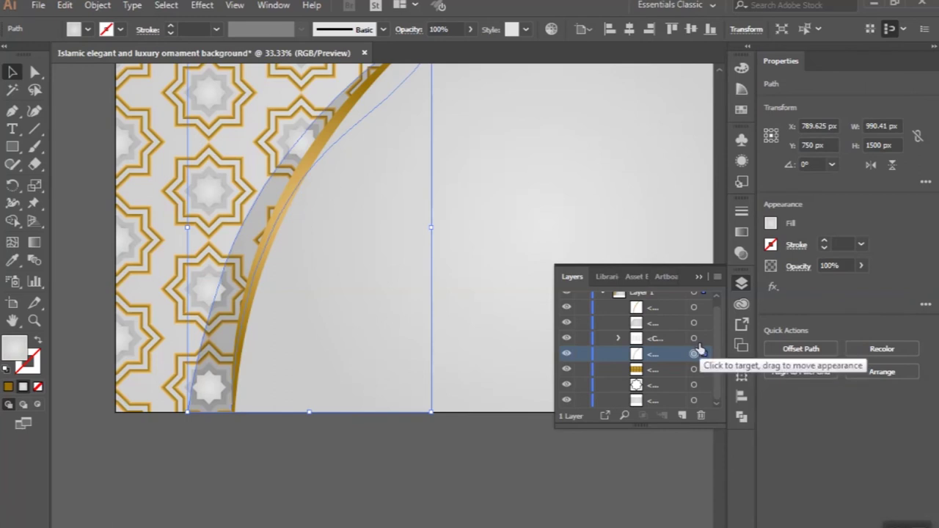
left_click(695, 385)
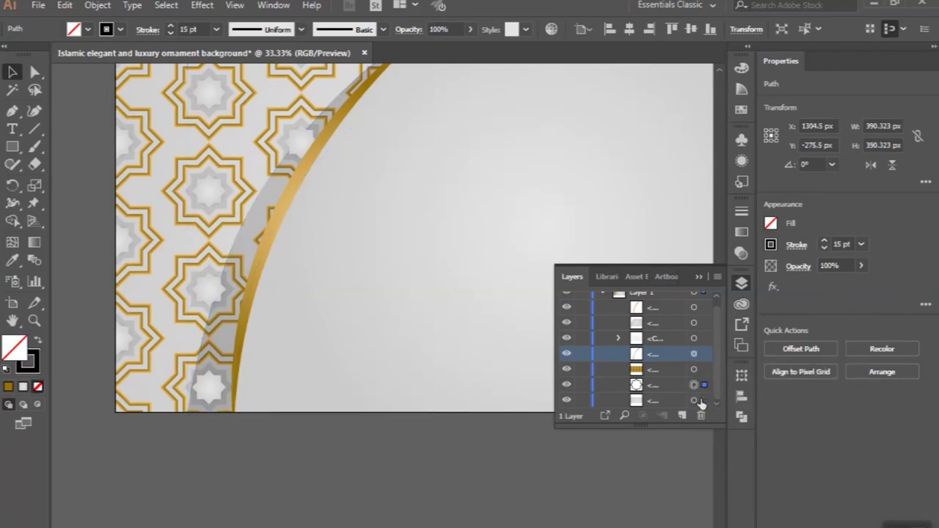
left_click(695, 400)
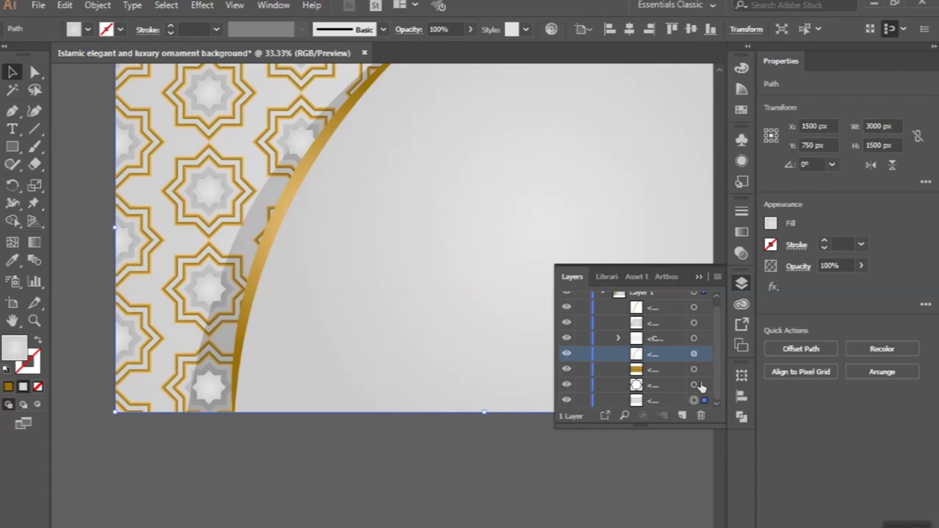
left_click(694, 322)
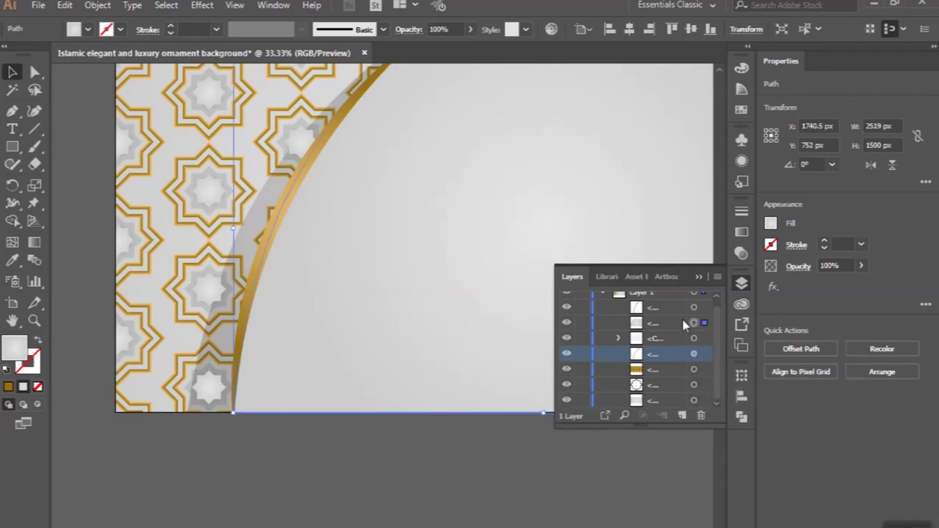
left_click(700, 338)
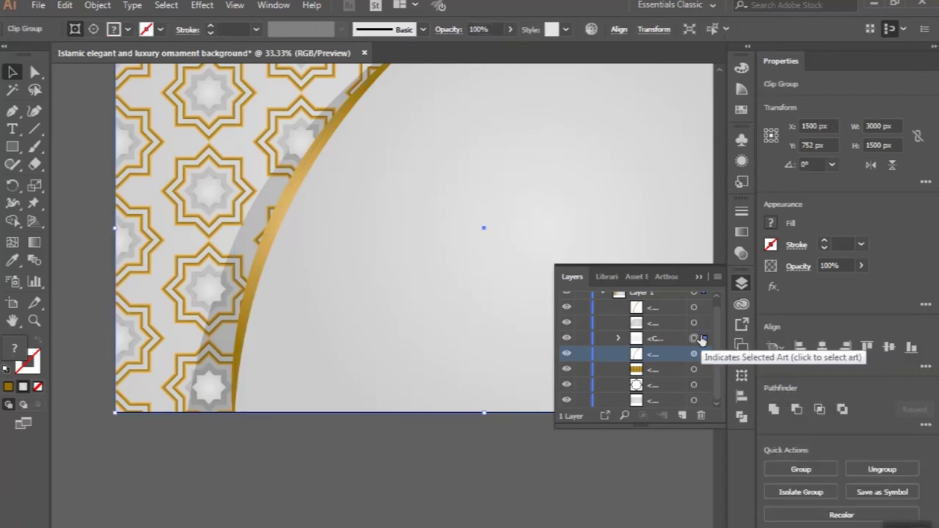
left_click_drag(653, 342, 652, 360)
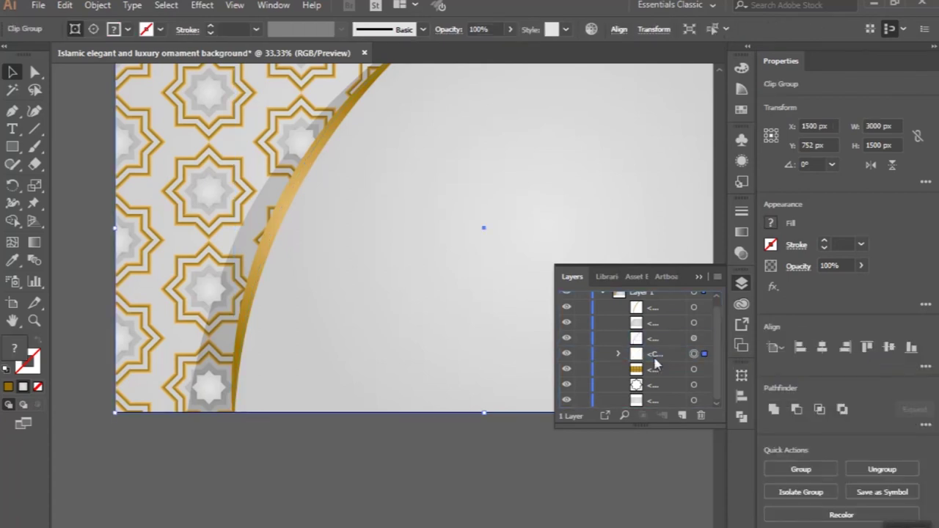
left_click(258, 472)
scroll(260, 470, "down", 2)
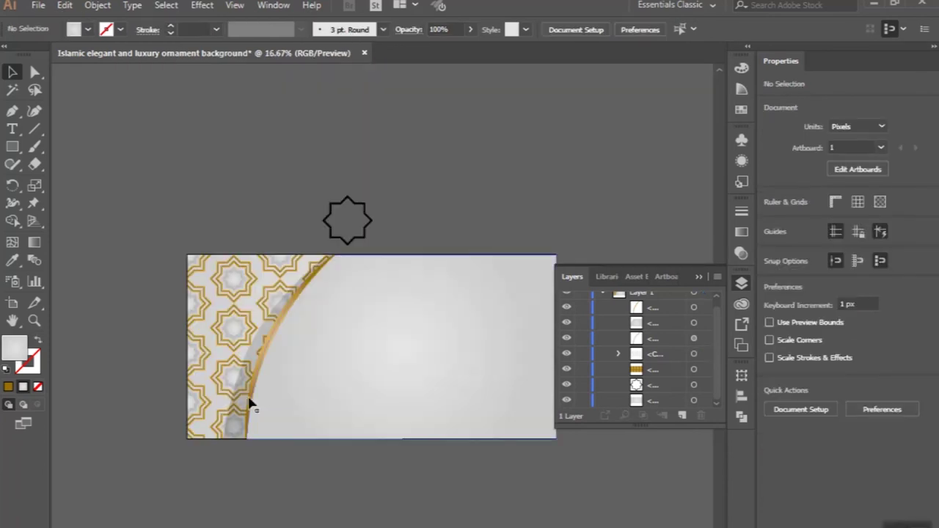
Step: Change the light band's gradient type from Radial to Linear
left_click(244, 389)
scroll(283, 387, "up", 1)
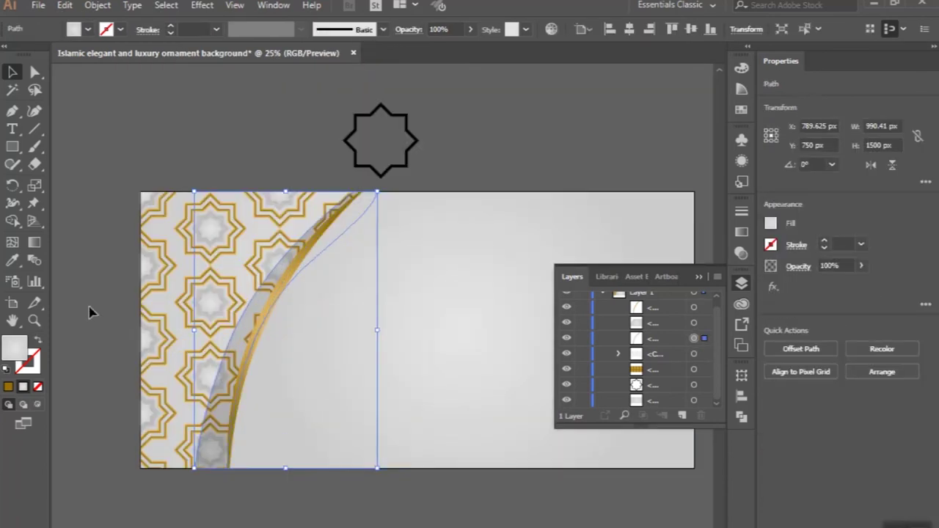
left_click(34, 243)
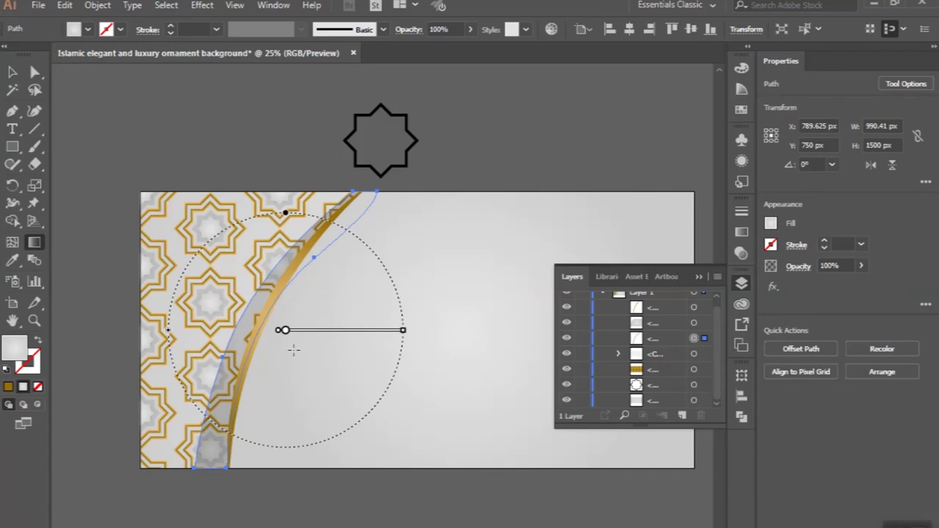
left_click(742, 232)
left_click(670, 227)
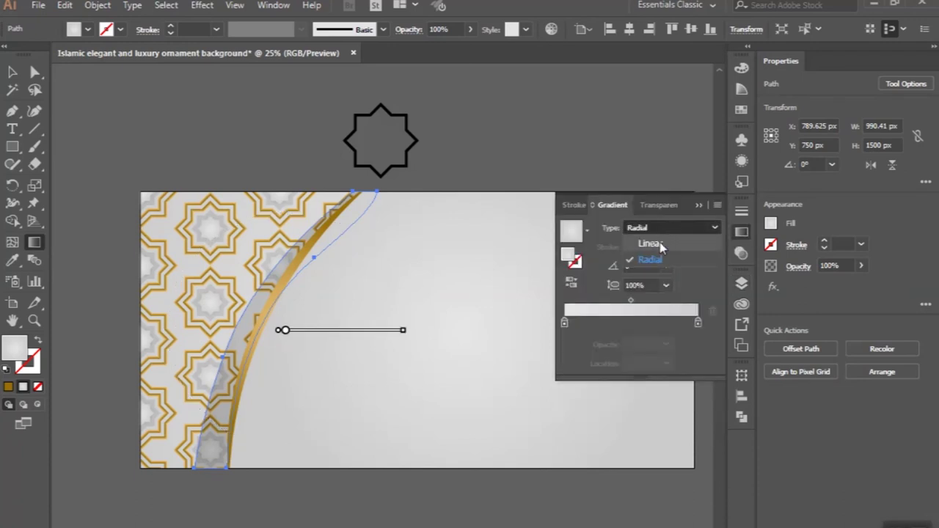
left_click(637, 245)
Step: Shift the band's linear gradient slightly right with the Gradient tool
left_click(12, 71)
left_click(37, 245)
mouse_move(349, 332)
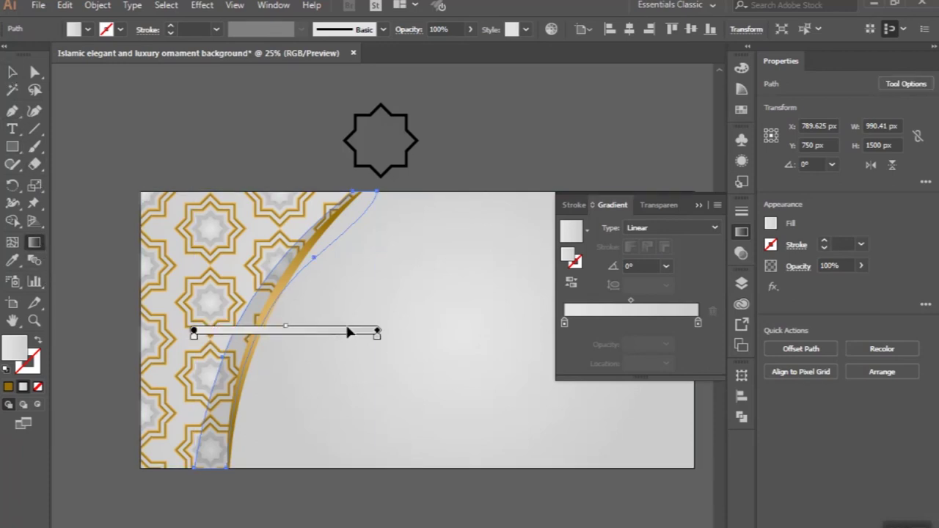
left_click_drag(332, 333, 348, 334)
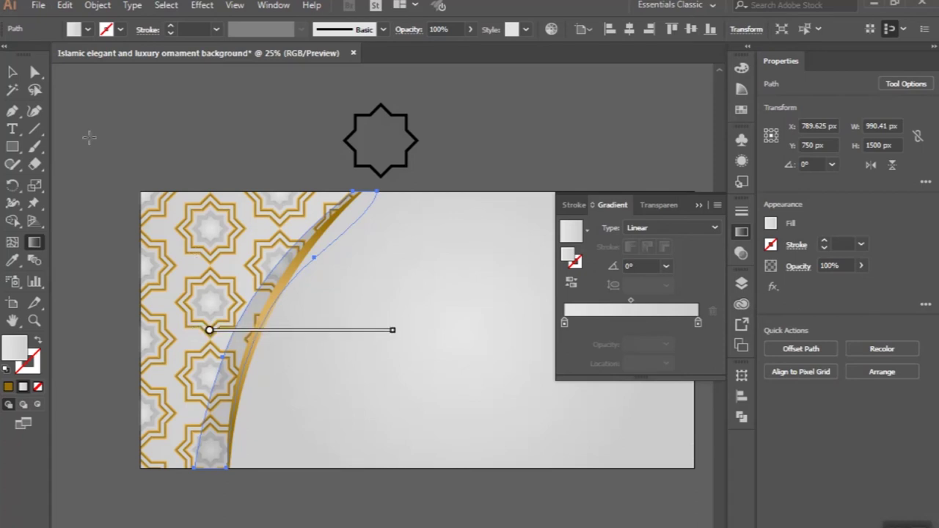
left_click(12, 72)
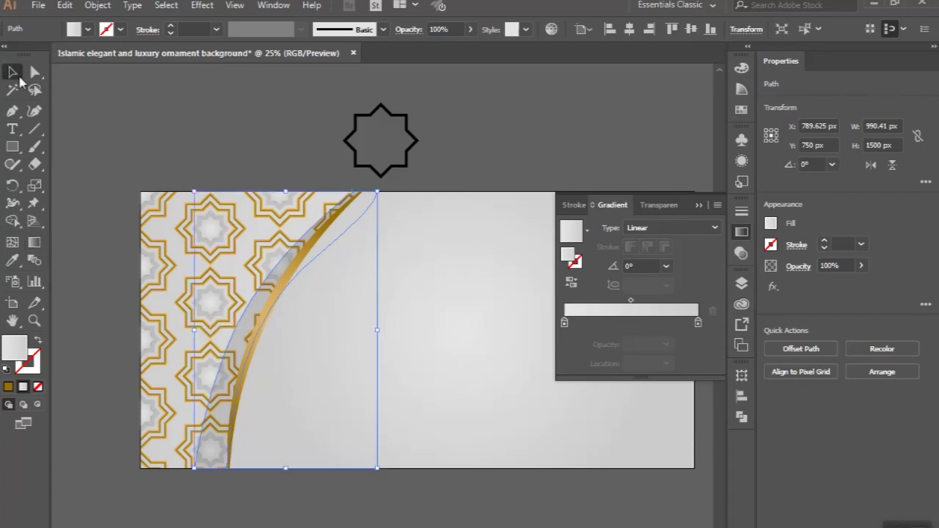
left_click(183, 150)
scroll(183, 150, "down", 1)
scroll(183, 150, "down", 1)
scroll(183, 150, "down", 1)
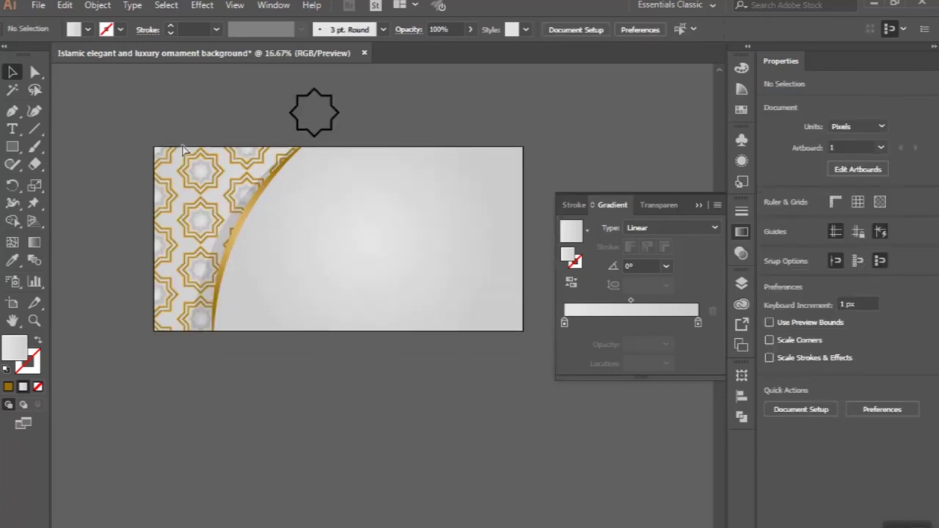
scroll(183, 150, "left", 2)
scroll(183, 151, "right", 2)
scroll(183, 147, "up", 2)
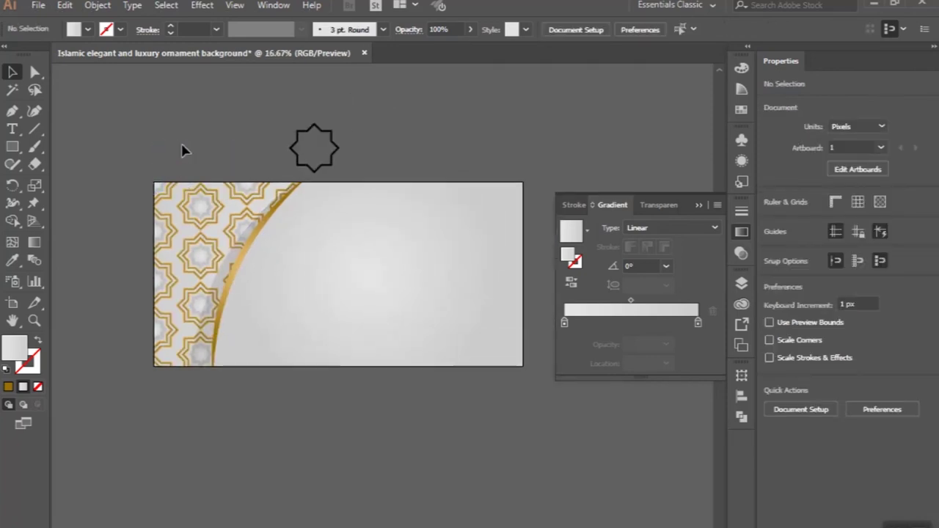
scroll(359, 185, "up", 1)
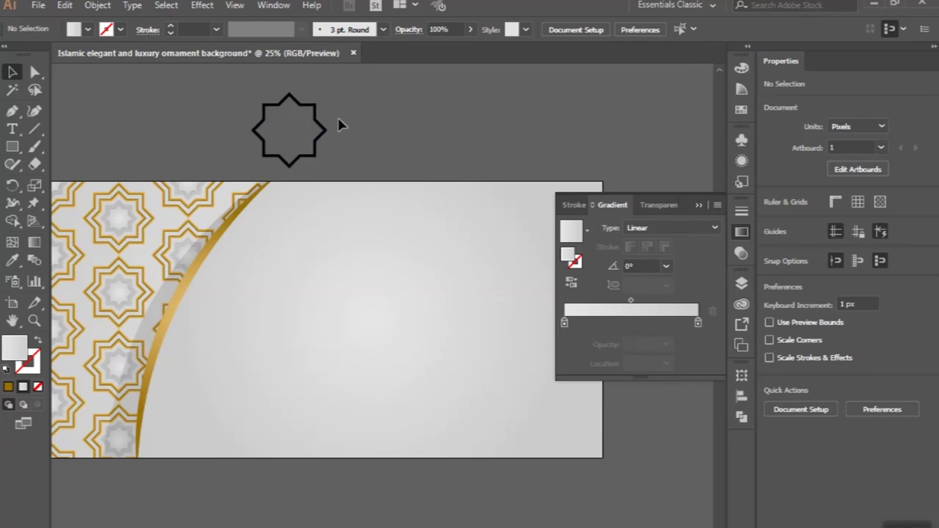
left_click(311, 140)
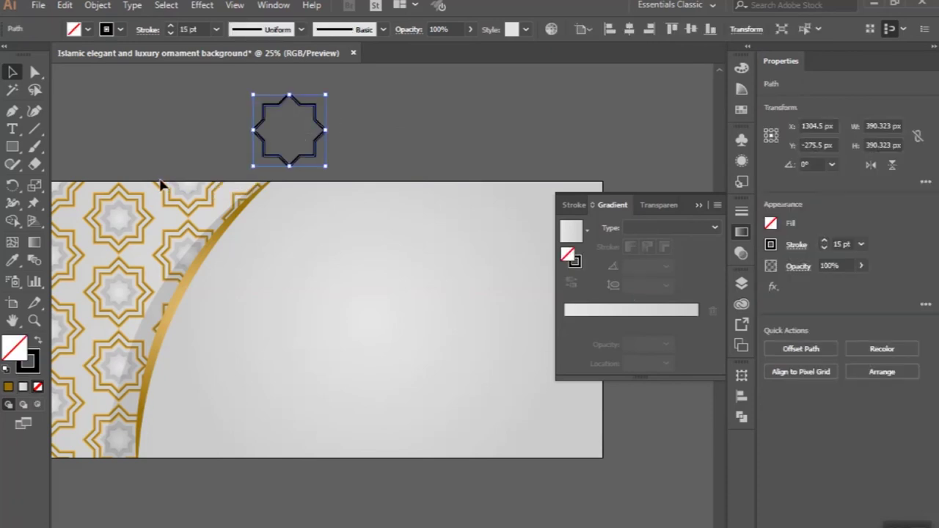
Step: Eyedrop the gold gradient onto the star and add a centred gradient stop
left_click(13, 260)
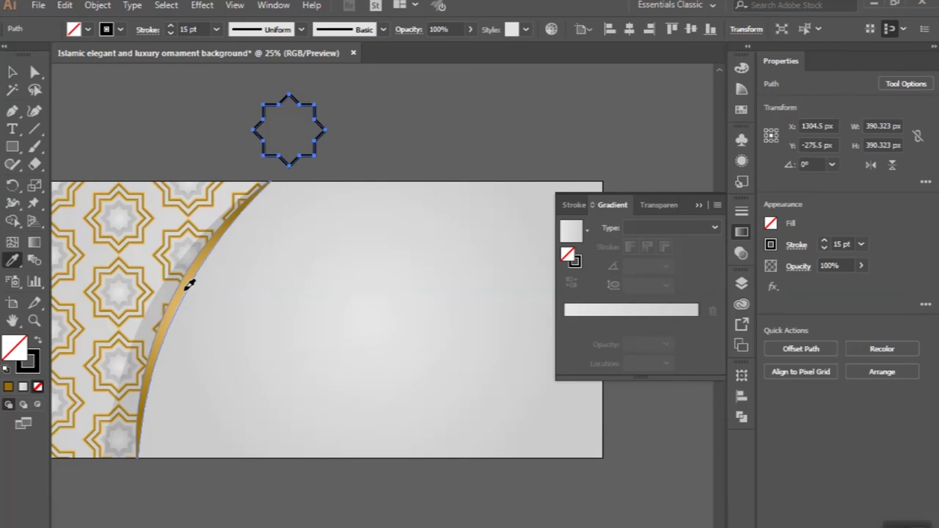
left_click(189, 285)
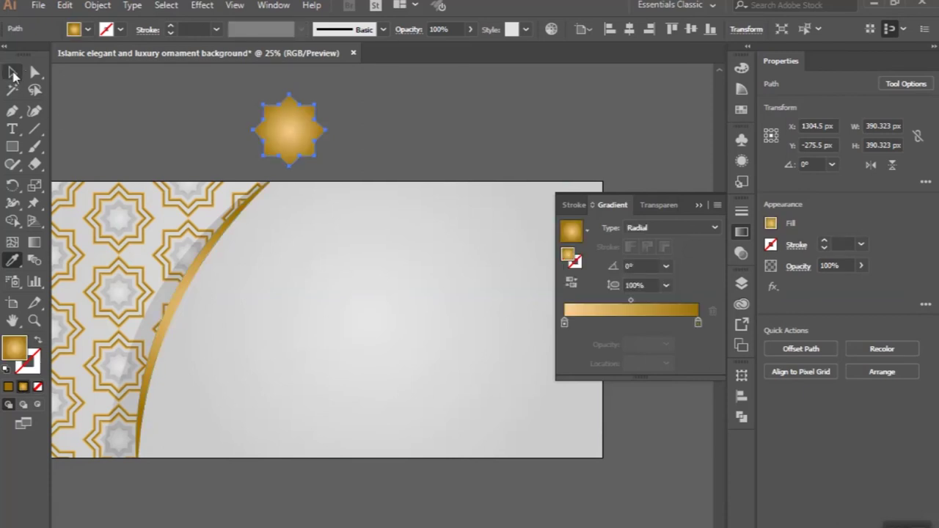
left_click(13, 71)
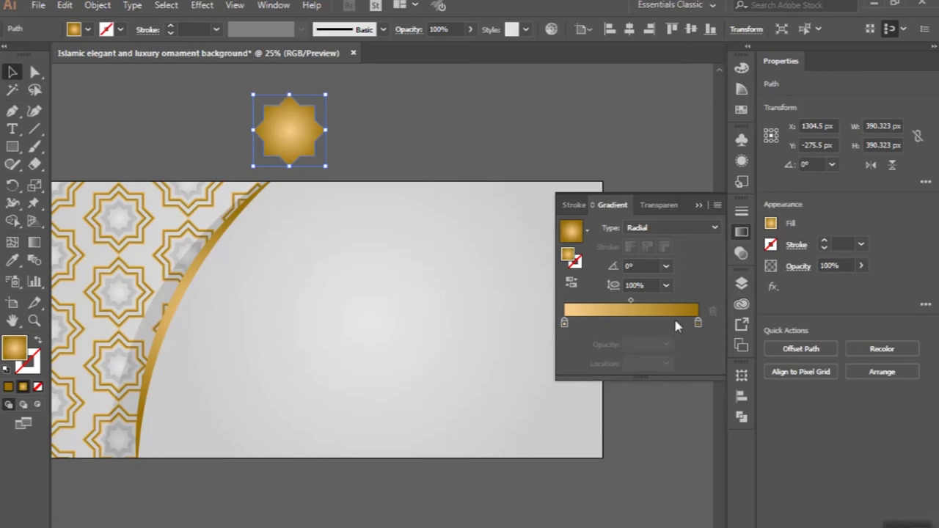
left_click(676, 327)
mouse_move(564, 323)
left_mouse_down()
mouse_move(637, 328)
mouse_move(539, 320)
left_mouse_up()
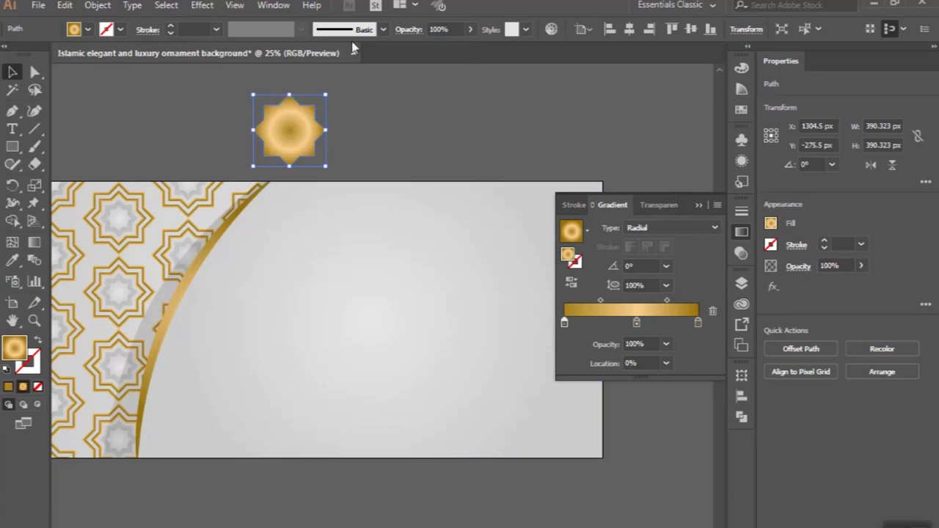
Step: Make the star an unfilled gold outline stroked with the 10 pt. Round brush
left_click(36, 342)
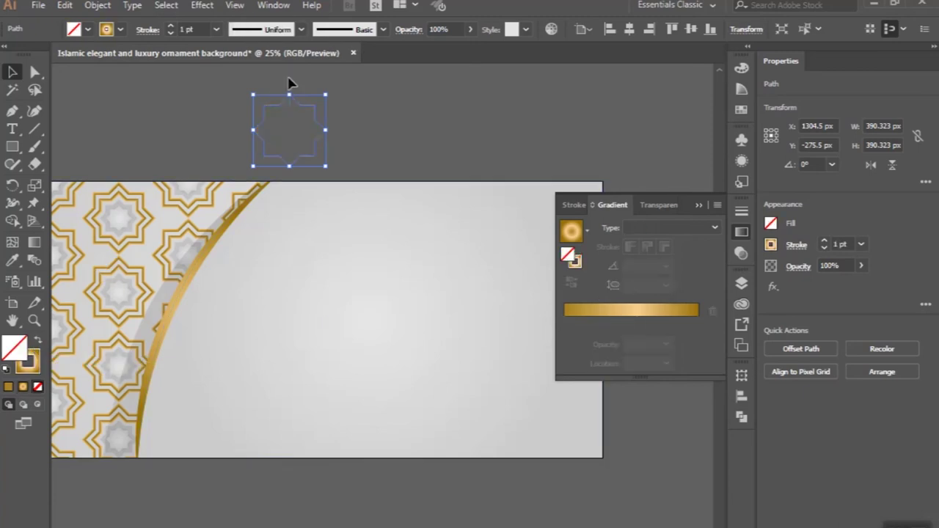
left_click(337, 32)
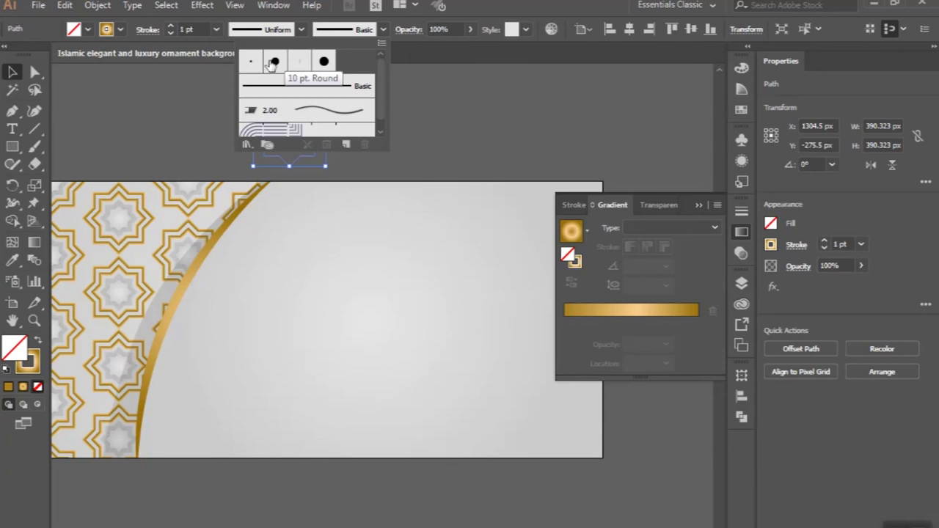
left_click(275, 61)
left_click(189, 93)
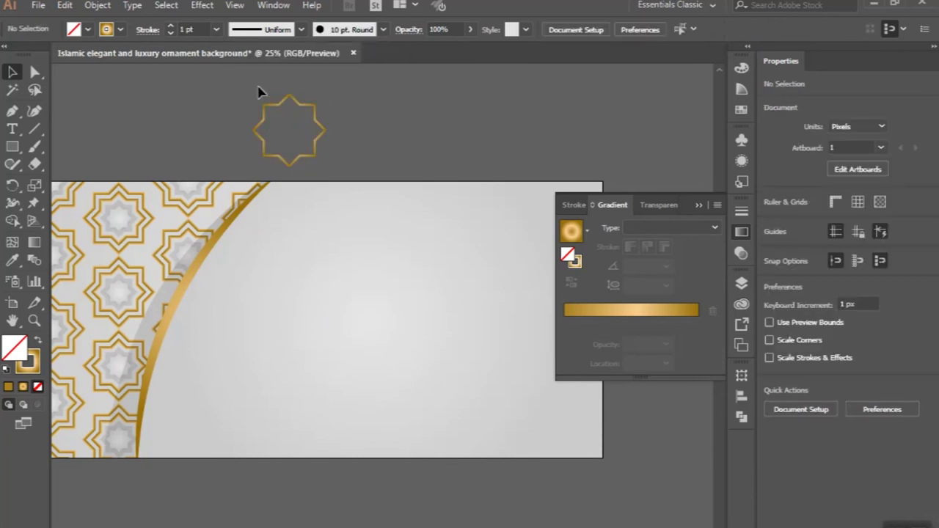
scroll(260, 93, "up", 2)
scroll(294, 118, "up", 2)
scroll(305, 132, "up", 1)
scroll(307, 147, "up", 1)
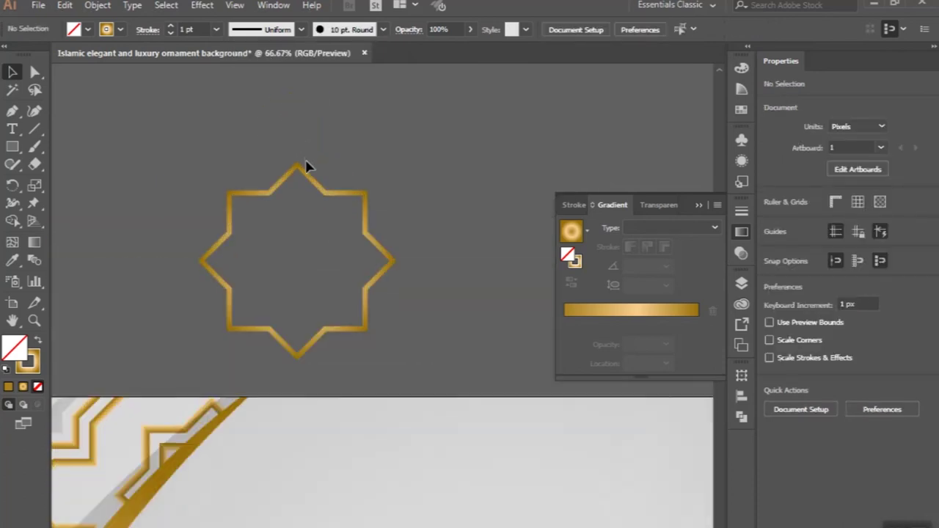
left_click(275, 188)
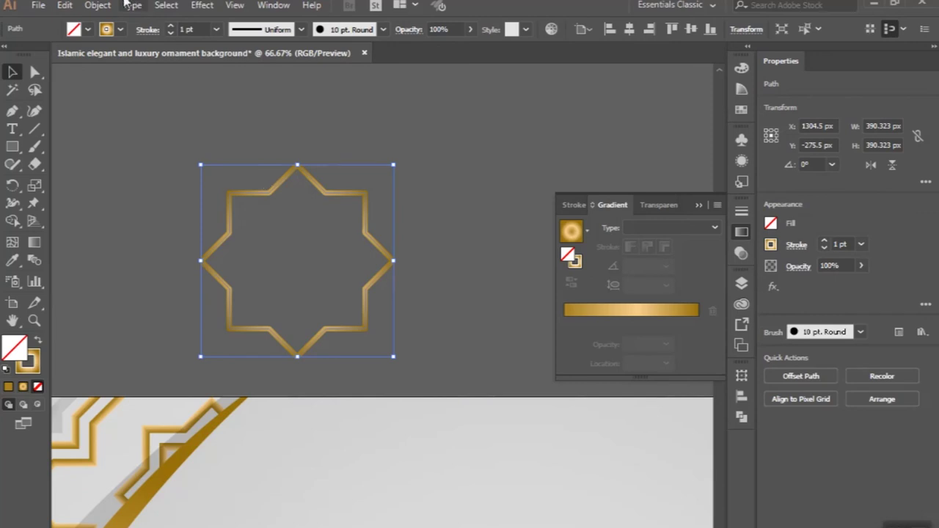
left_click(96, 5)
mouse_move(163, 6)
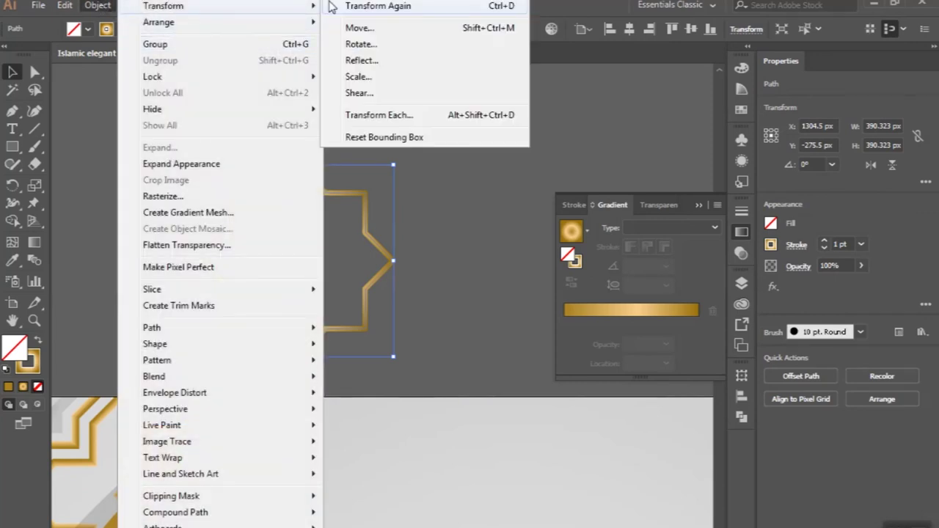
Step: Make a 22.5°-rotated copy of the star and shrink it around its centre
left_click(361, 44)
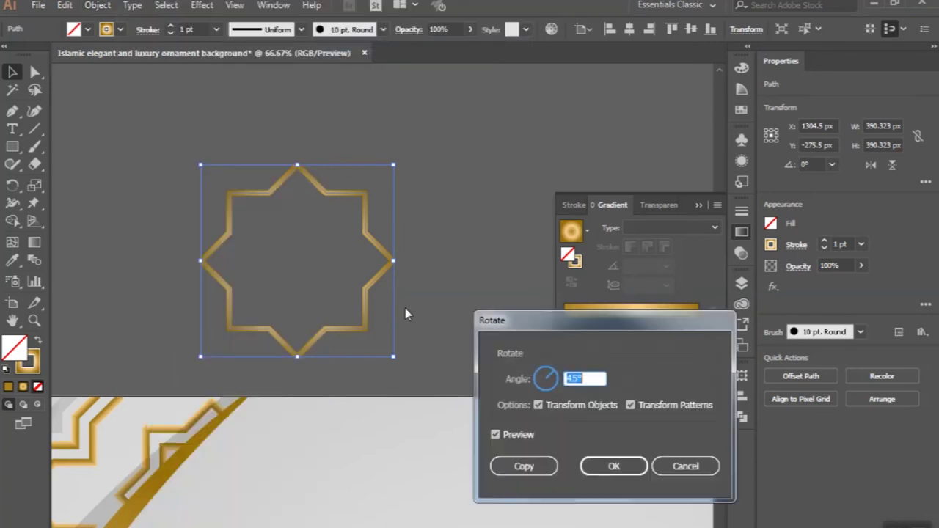
type("22.5")
left_click(516, 470)
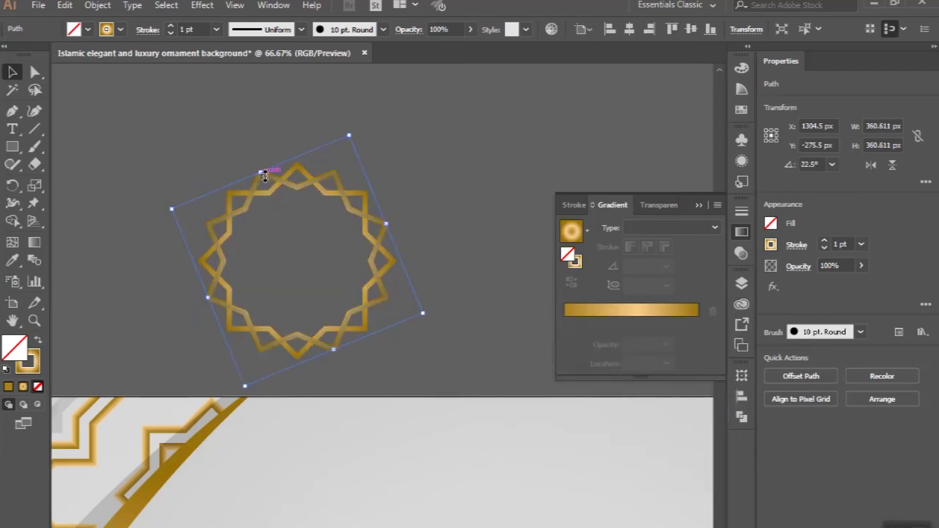
left_click_drag(264, 173, 270, 192)
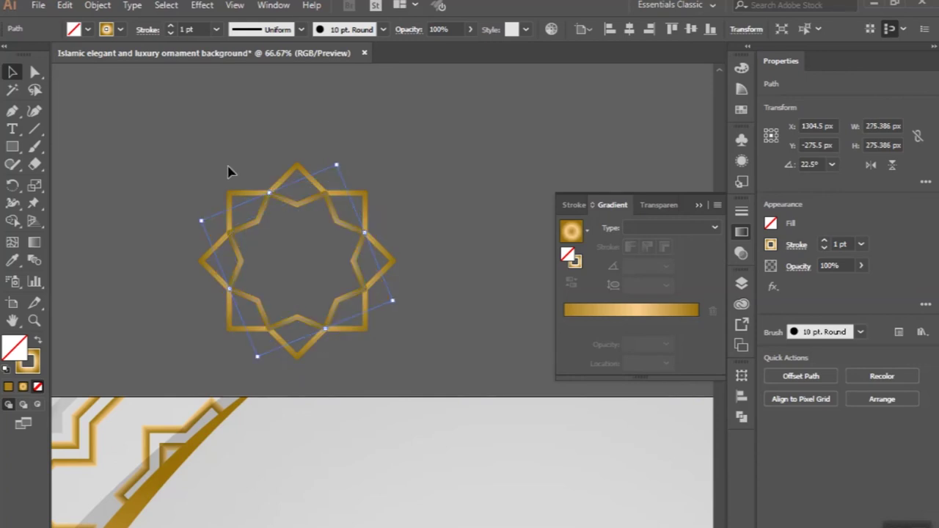
left_click(217, 163)
Step: Scale the original star down to a small 97 px star at the motif's centre
scroll(216, 163, "down", 1)
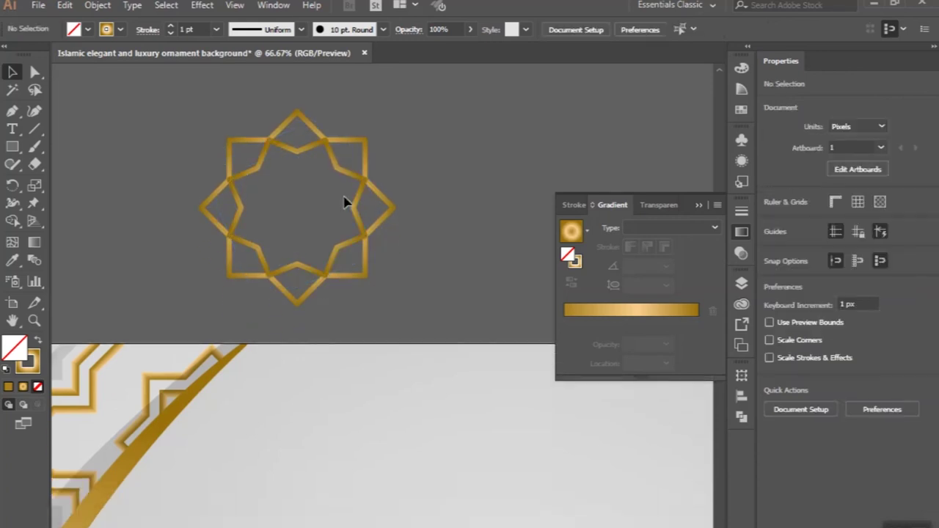
scroll(339, 202, "up", 2)
scroll(344, 202, "up", 1)
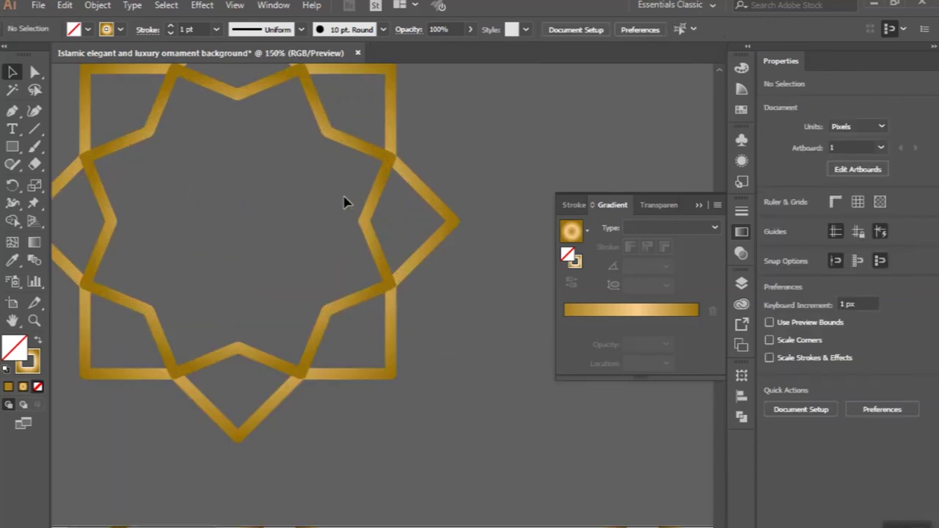
scroll(345, 202, "up", 1)
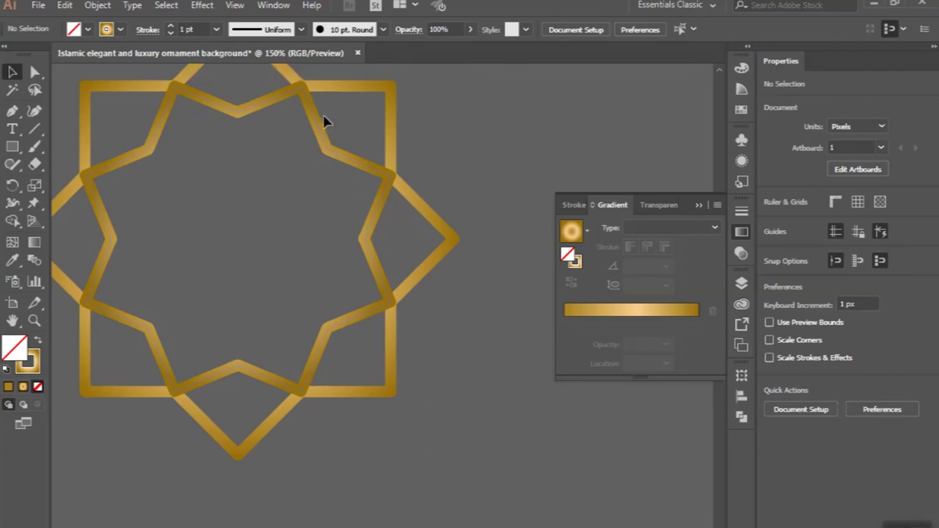
left_click(333, 94)
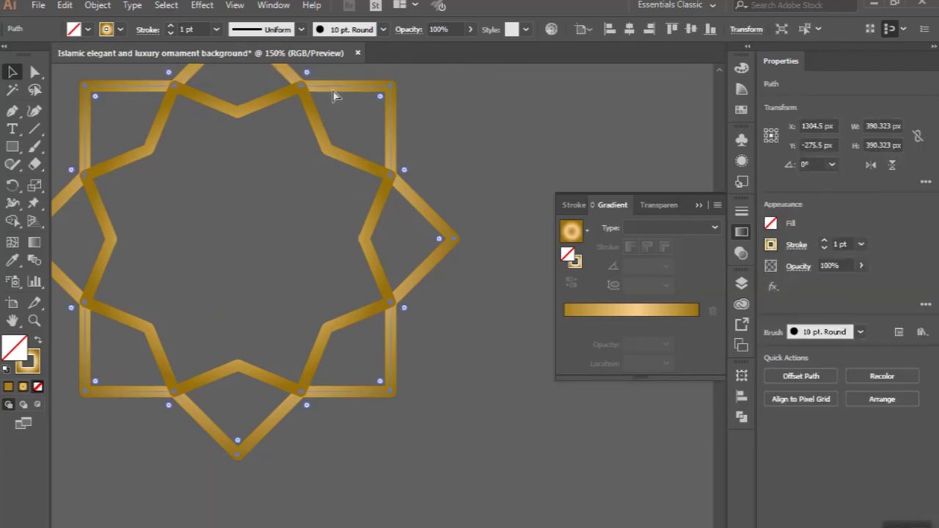
scroll(334, 94, "up", 3)
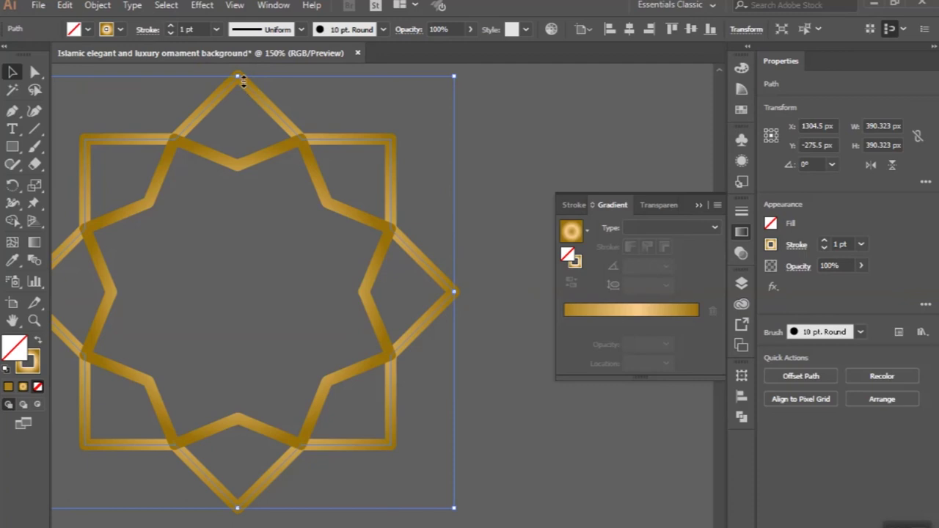
left_click_drag(237, 76, 247, 241)
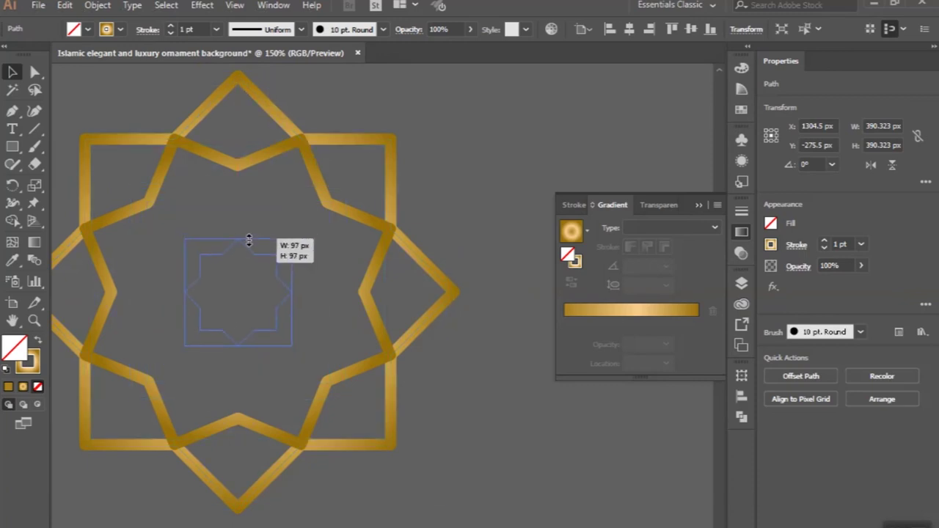
left_click(224, 201)
scroll(224, 201, "left", 3)
scroll(223, 201, "left", 2)
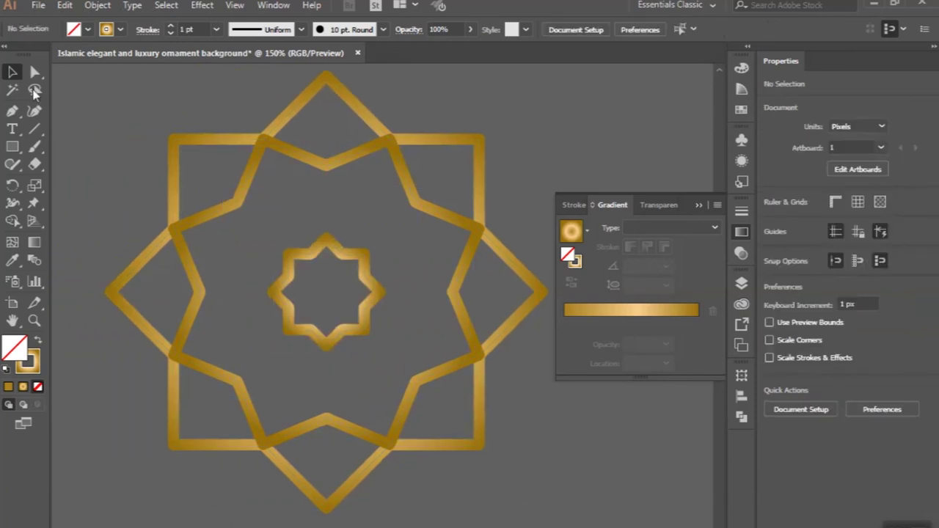
left_click(13, 112)
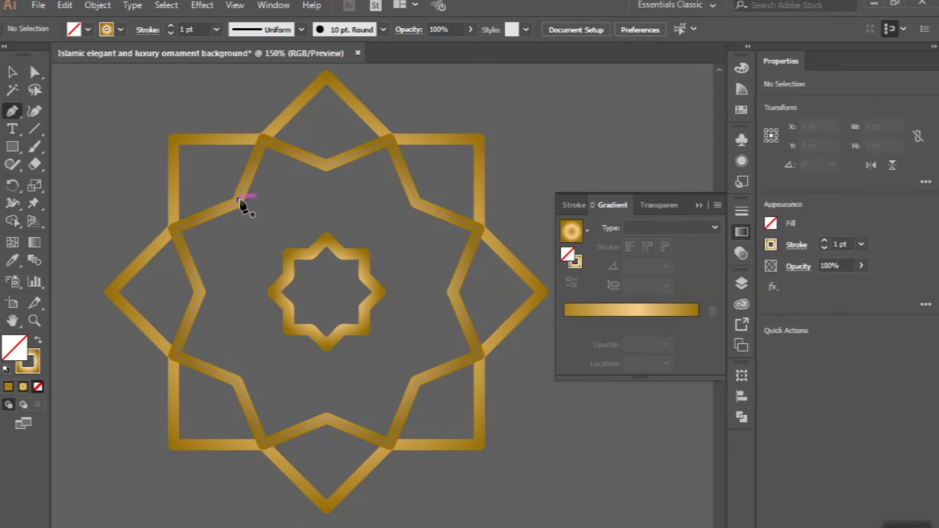
Step: Draw Pen lines zigzagging between the outer star's inner corners and the centre star's points
left_click(239, 200)
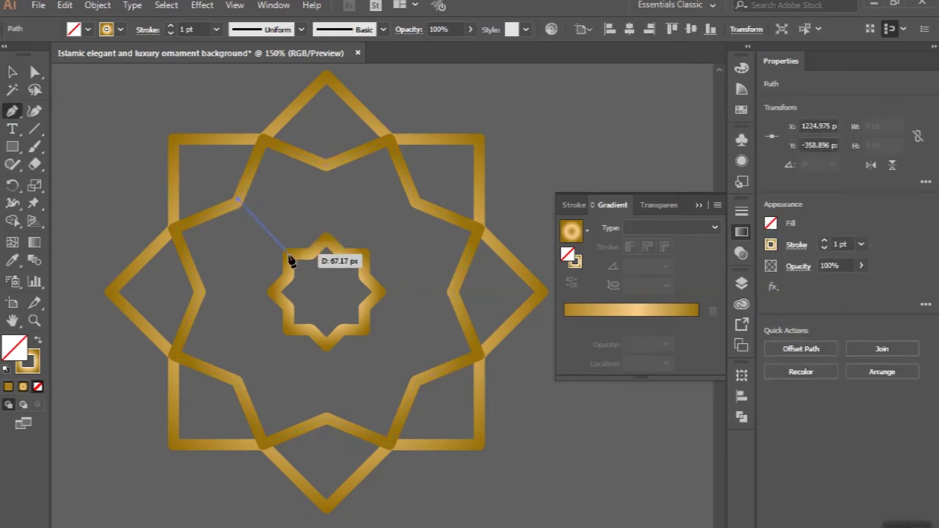
left_click(288, 254)
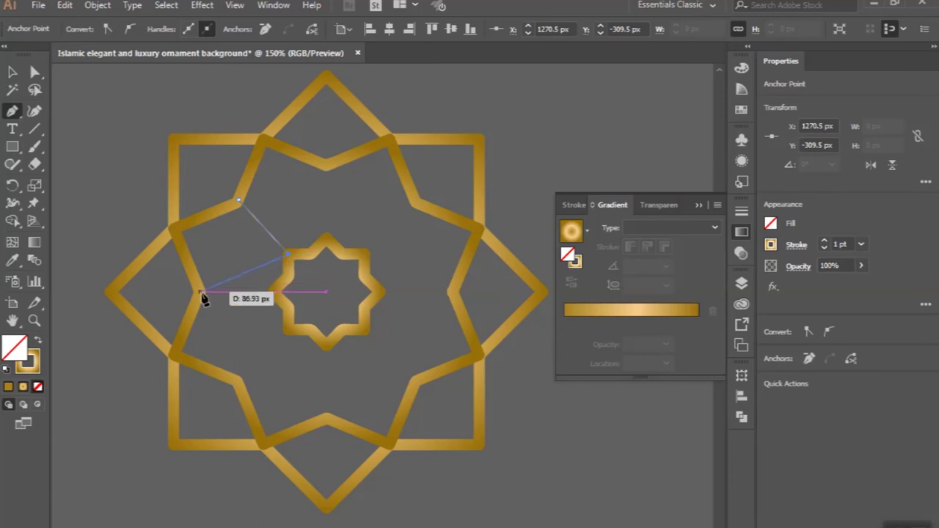
key("Escape")
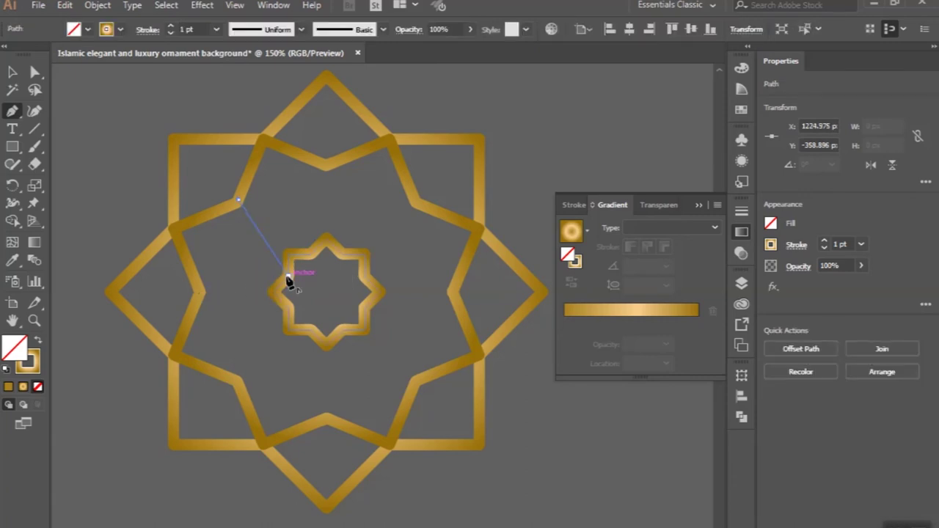
left_click(288, 279)
left_click(200, 292)
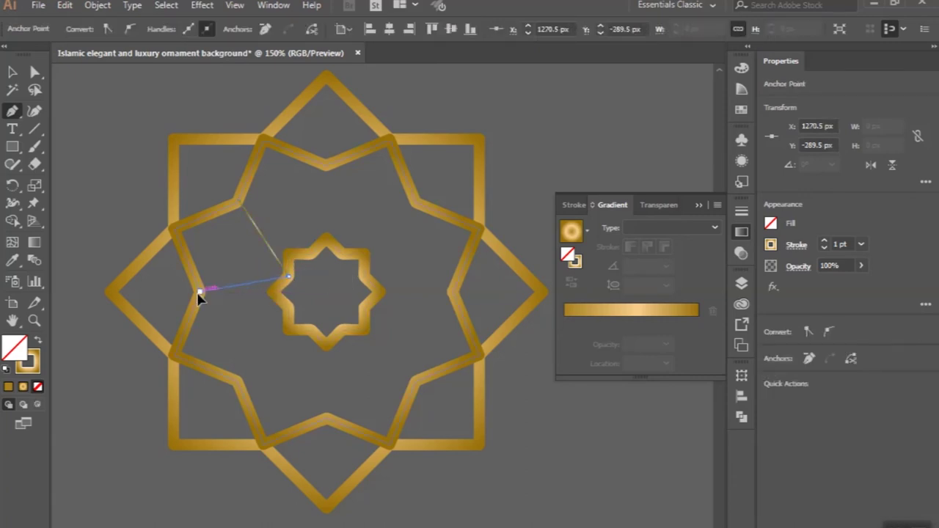
left_click(288, 308)
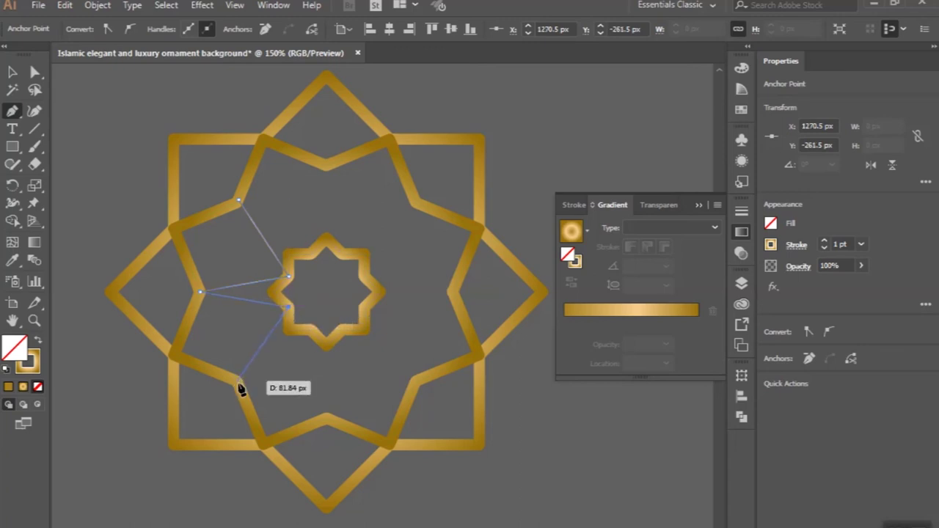
left_click(237, 380)
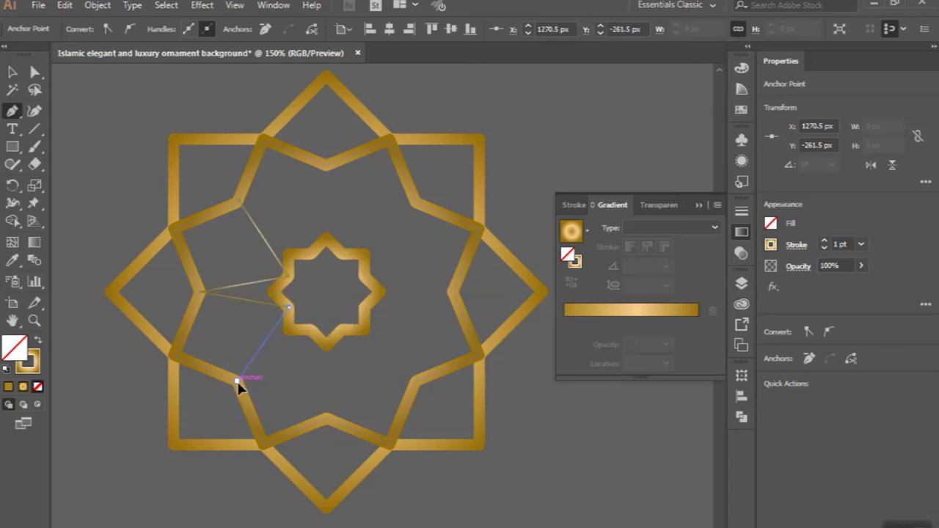
left_click(311, 331)
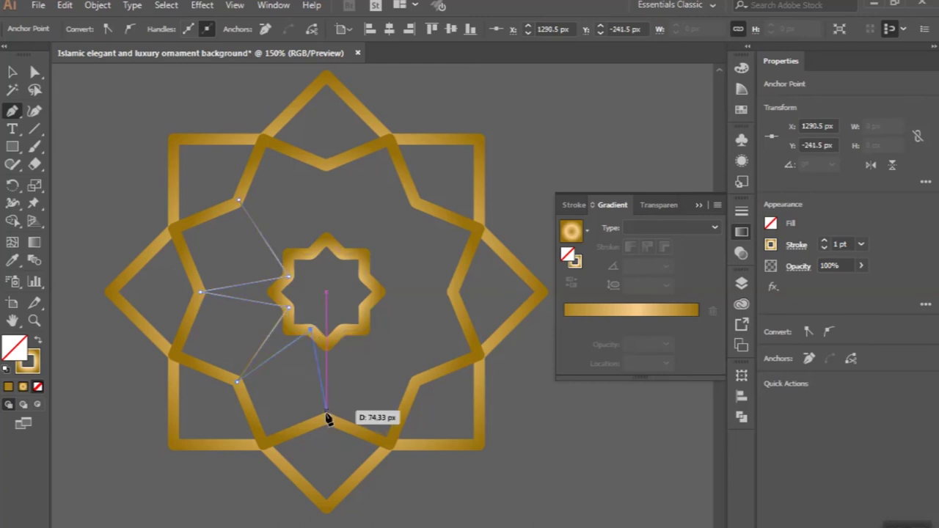
left_click(326, 417)
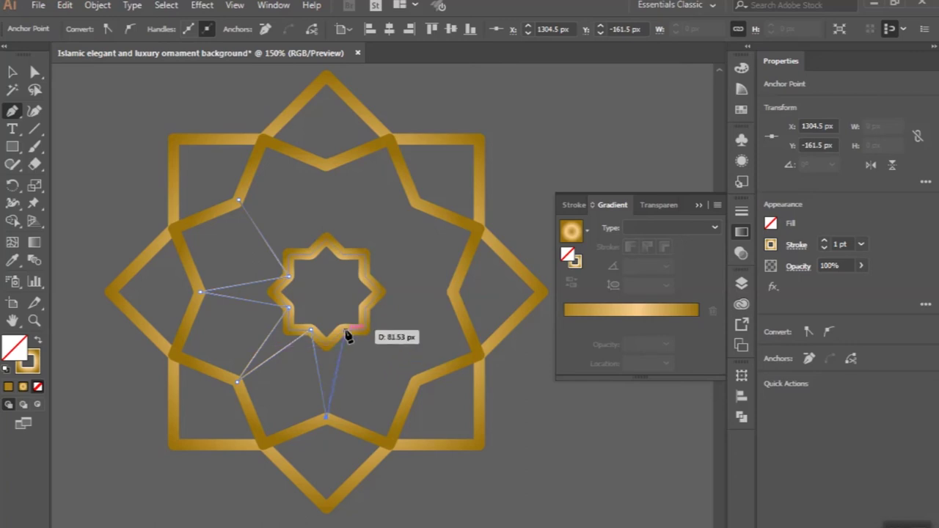
left_click(346, 331)
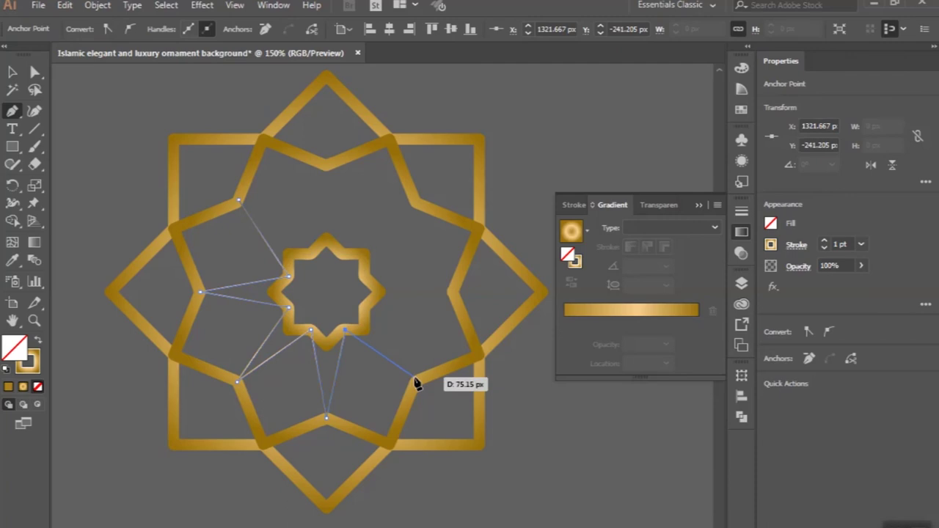
Step: Continue the zigzag around the right and top, closing the spike star at its start anchor
left_click(416, 381)
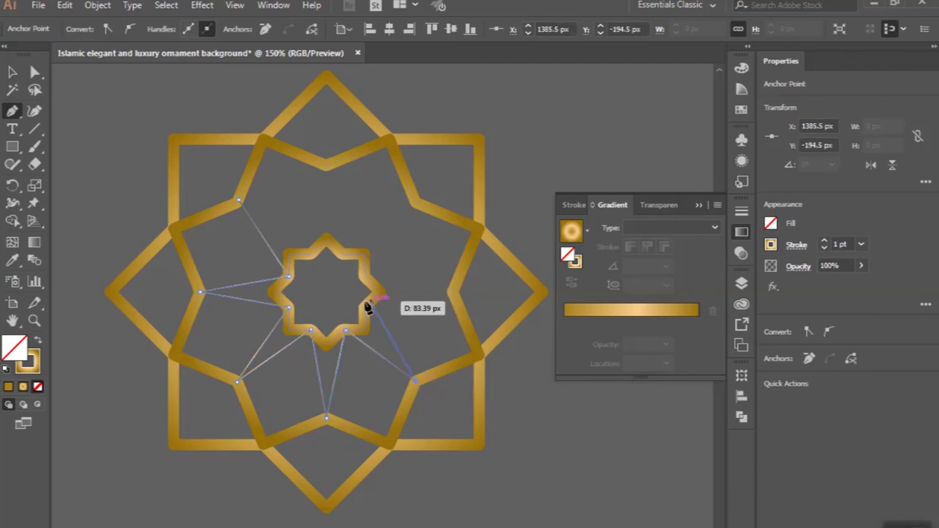
left_click(365, 309)
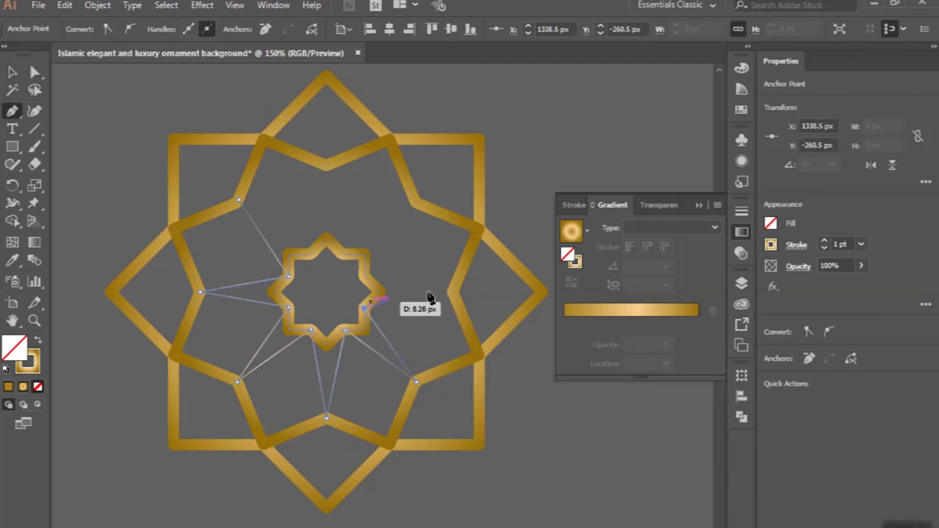
left_click(455, 294)
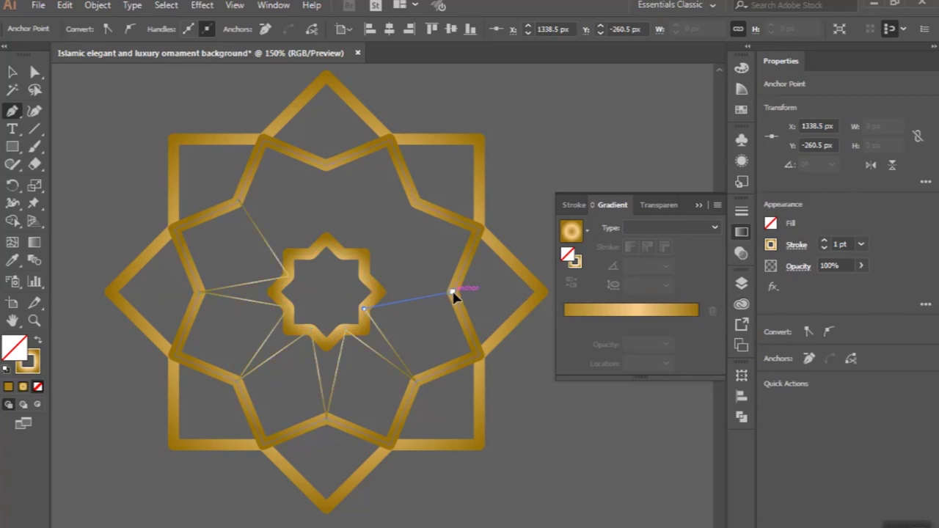
left_click(364, 277)
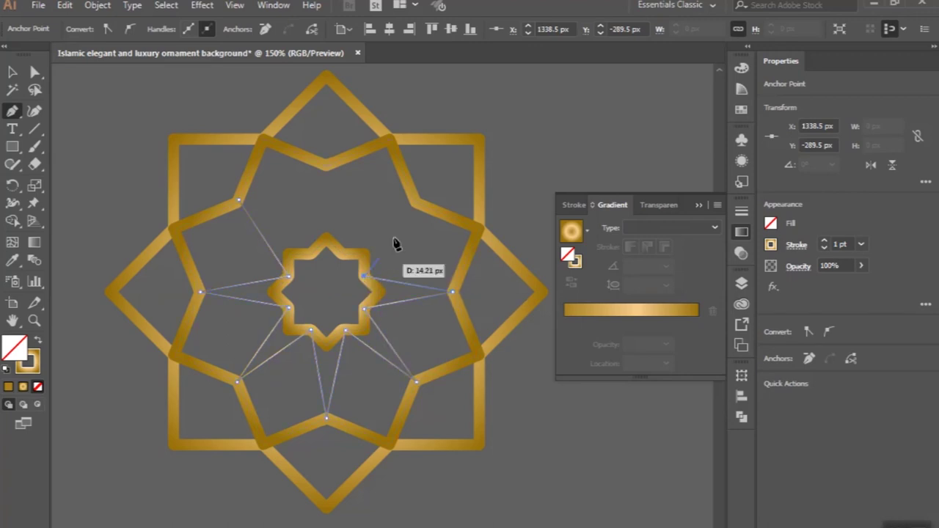
left_click(416, 204)
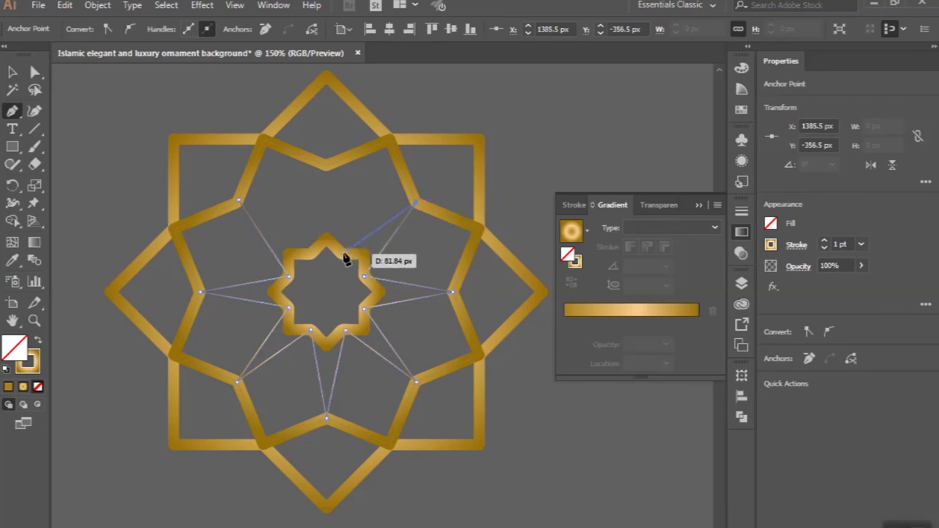
left_click(342, 254)
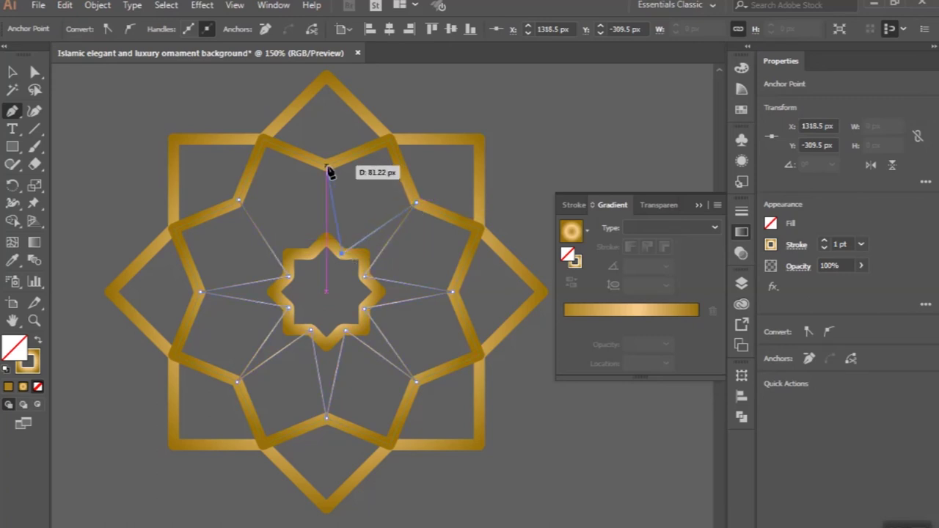
left_click(328, 169)
left_click(312, 253)
left_click(238, 201)
left_click(11, 73)
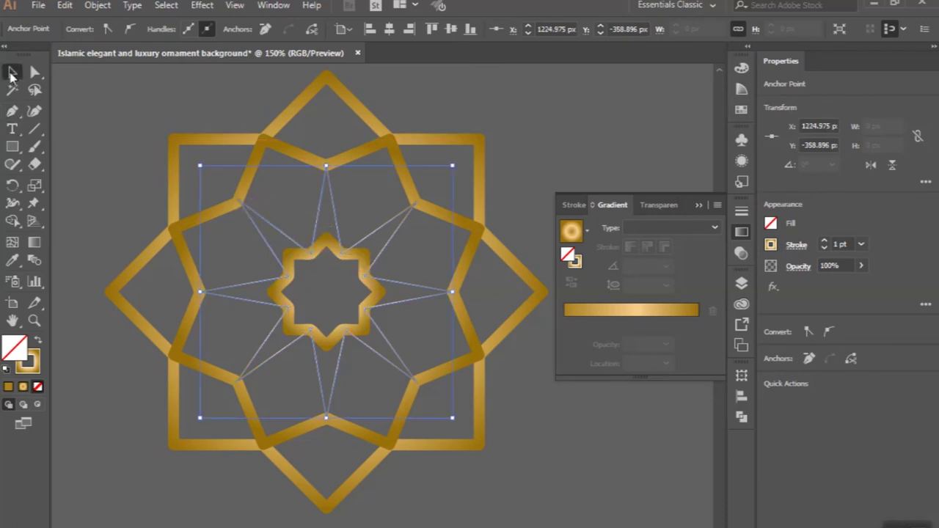
Step: Give the spike star the 10 pt. Round brush stroke
left_click(306, 199)
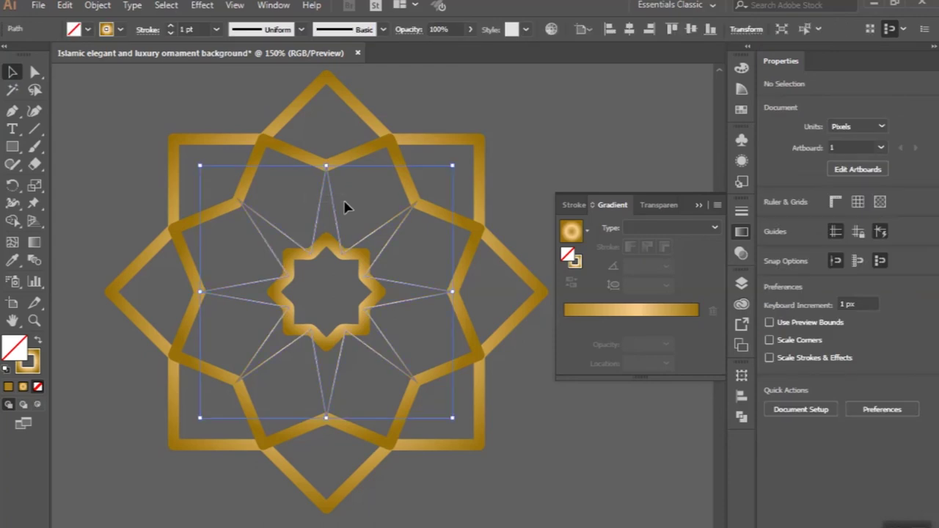
left_click(334, 30)
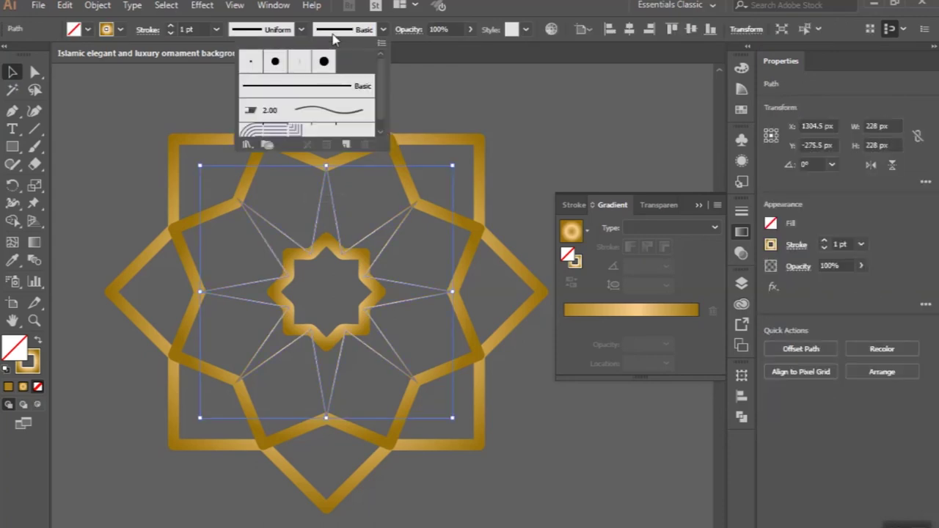
left_click(275, 61)
left_click(127, 108)
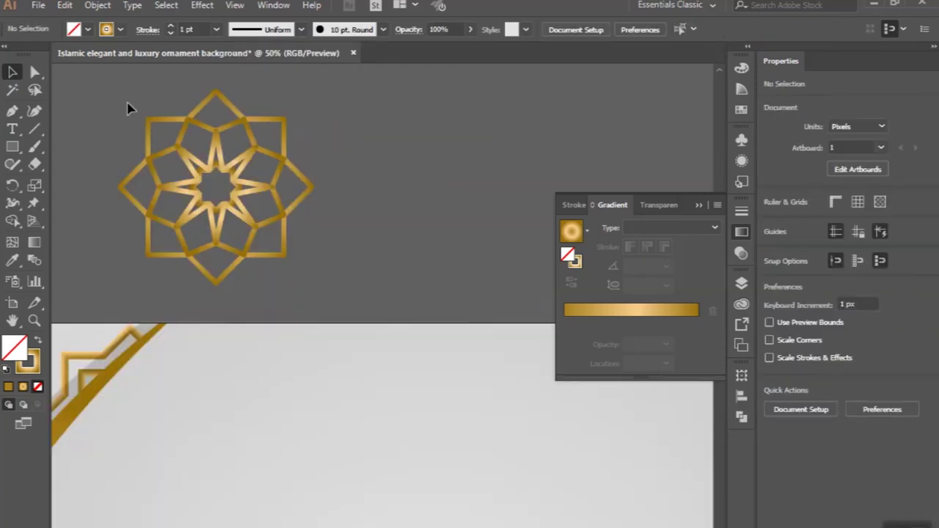
Step: Group the gold star ornament's parts and move it onto the light background beside the band
scroll(127, 109, "down", 3, "alt")
left_click_drag(128, 104, 342, 233)
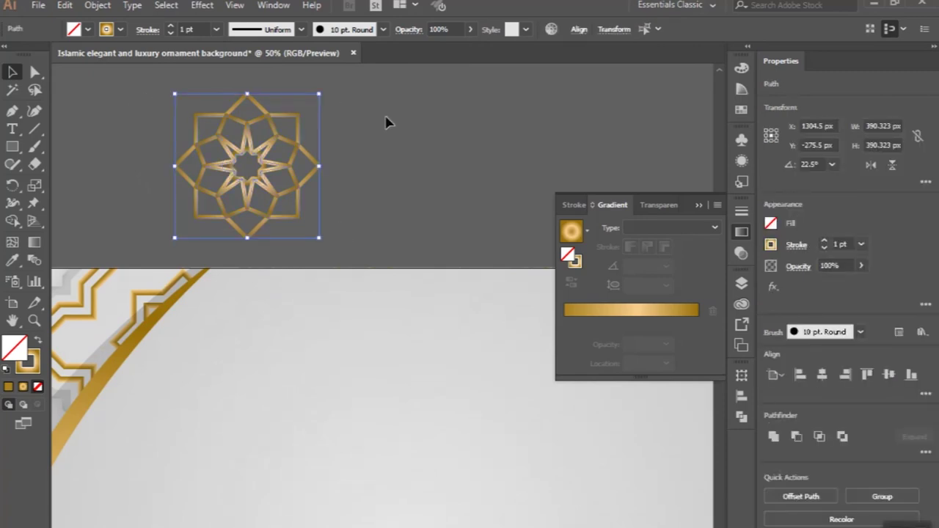
left_click(877, 496)
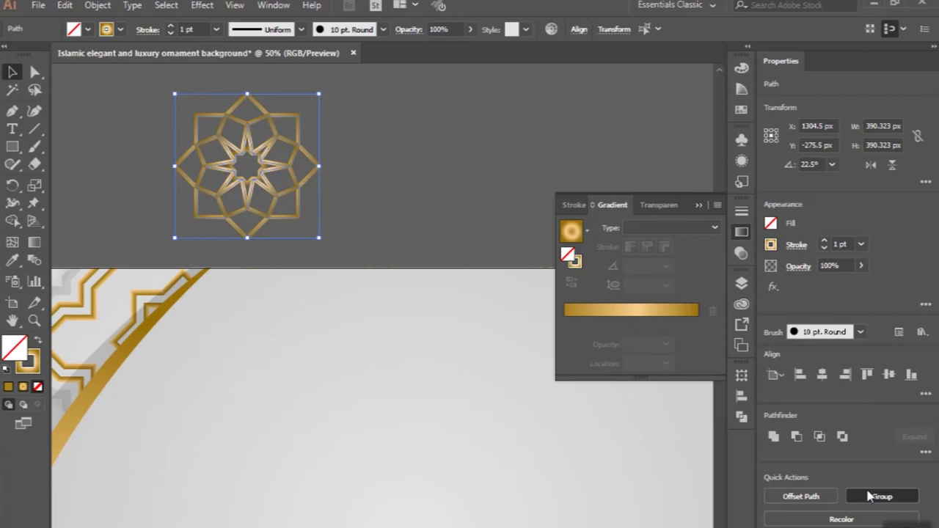
scroll(430, 338, "down", 1, "alt")
scroll(430, 337, "down", 2)
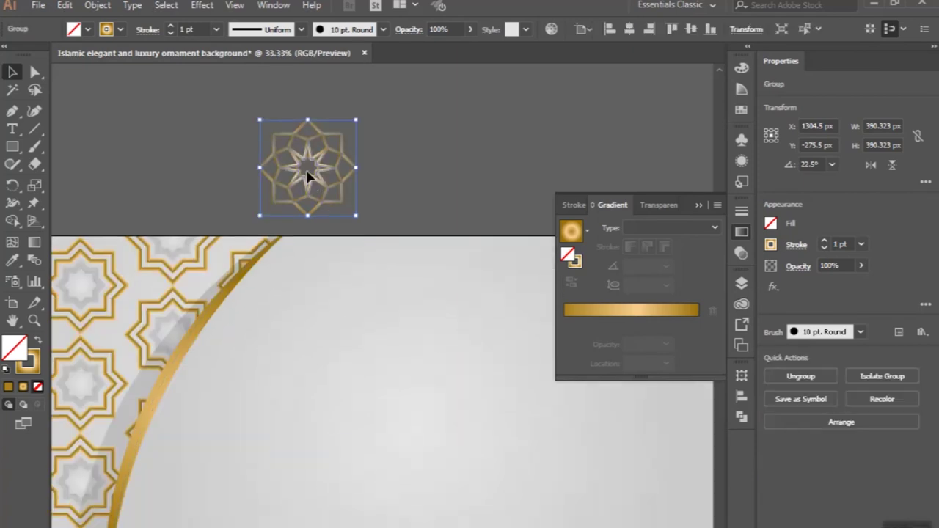
mouse_move(316, 179)
left_mouse_down()
mouse_move(461, 432)
mouse_move(460, 368)
left_mouse_up()
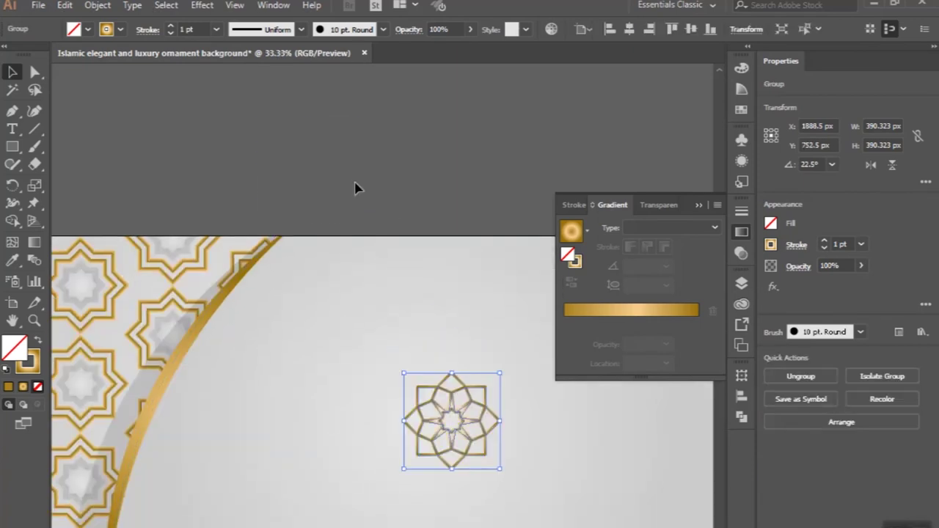
left_click(357, 188)
Step: Scroll back to the placed ornament and select its group
scroll(357, 189, "down", 1)
scroll(356, 189, "down", 1, "alt")
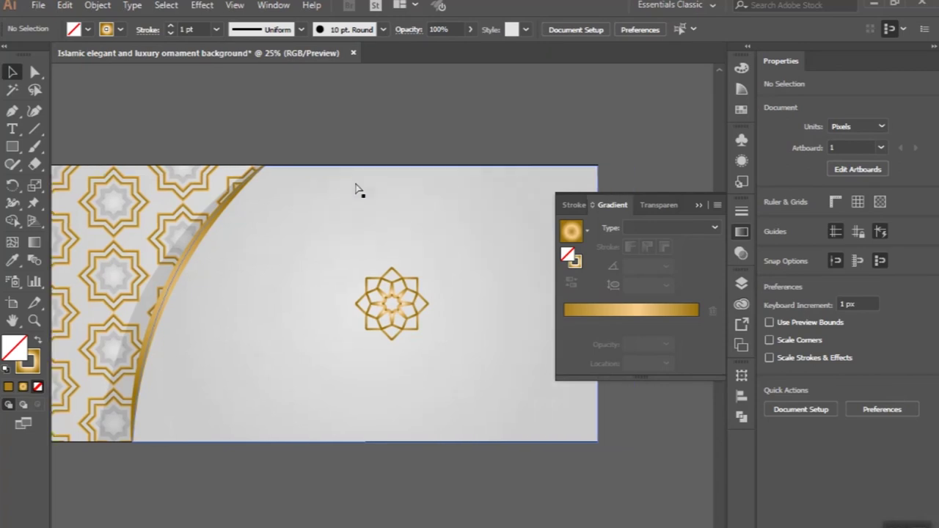
scroll(434, 318, "up", 1, "alt")
scroll(406, 293, "up", 1, "alt")
scroll(371, 288, "up", 1, "alt")
left_click(369, 287)
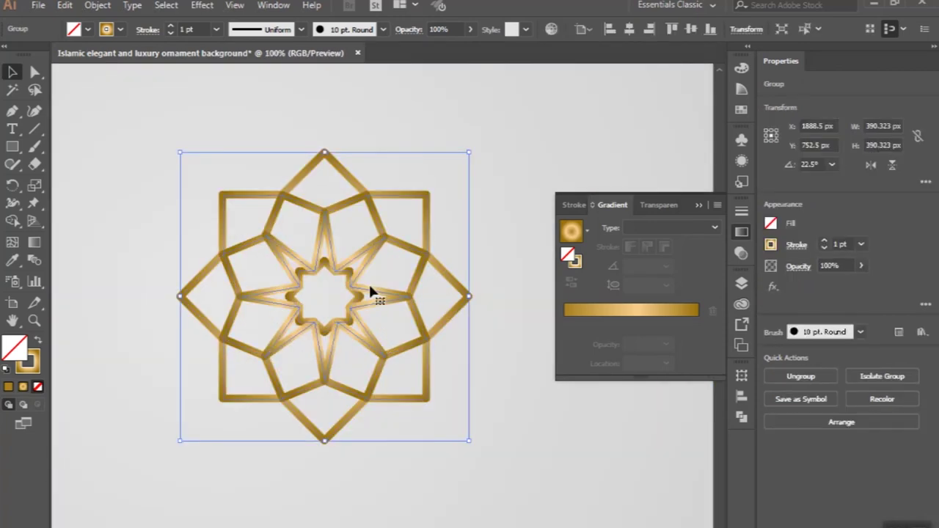
Step: Inside the group, make the spike star's stroke gradient Linear
double_click(369, 288)
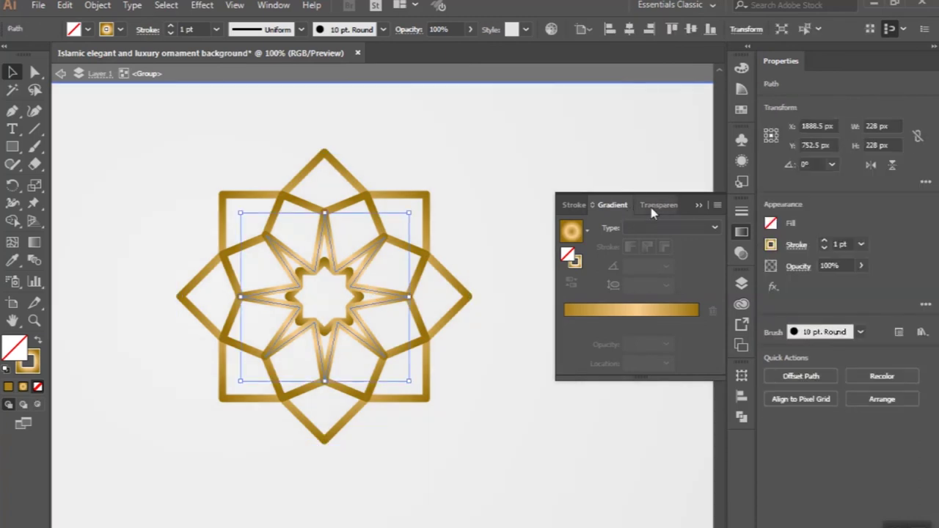
left_click(574, 205)
left_click(614, 207)
left_click(576, 261)
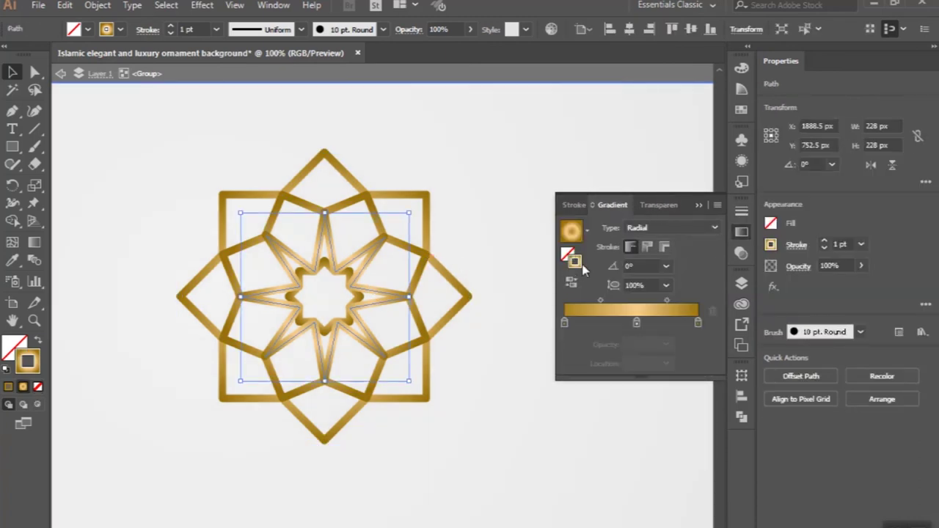
left_click(661, 230)
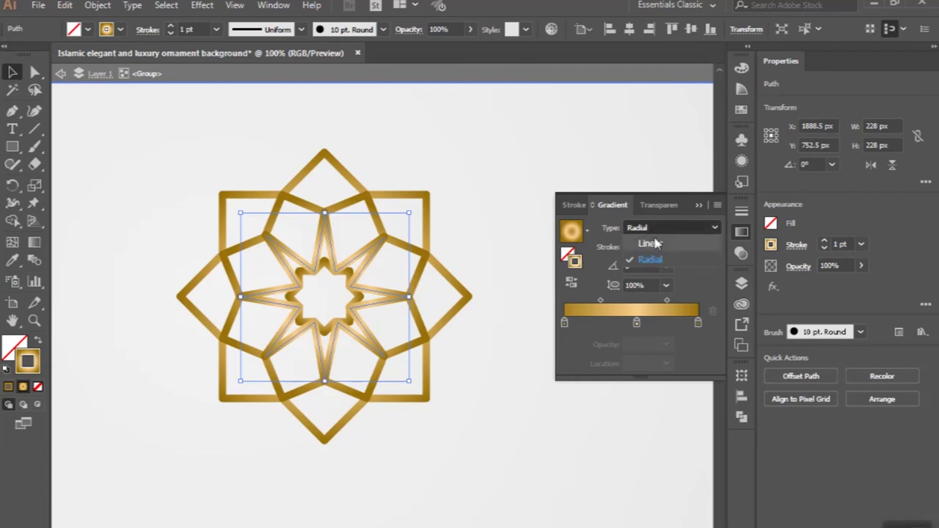
left_click(639, 242)
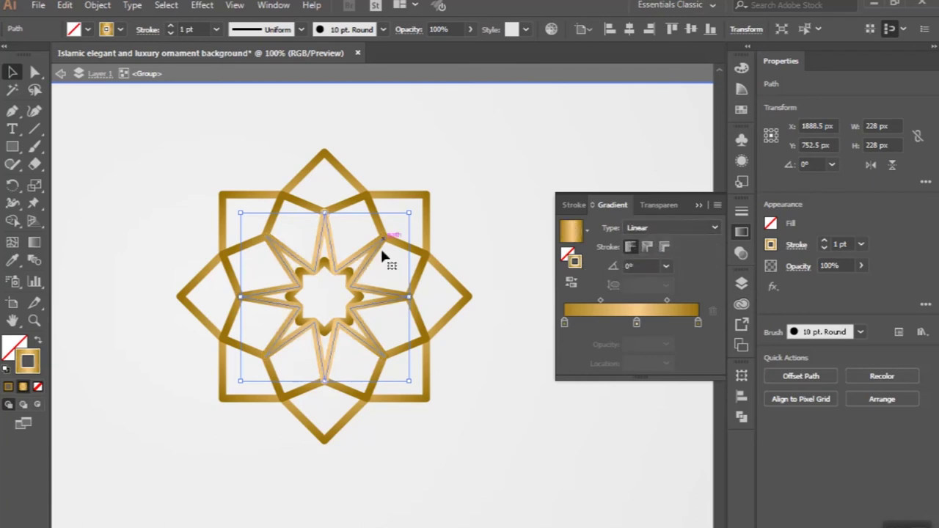
Step: Bring the small inner star in front of the spike star
left_click(345, 281)
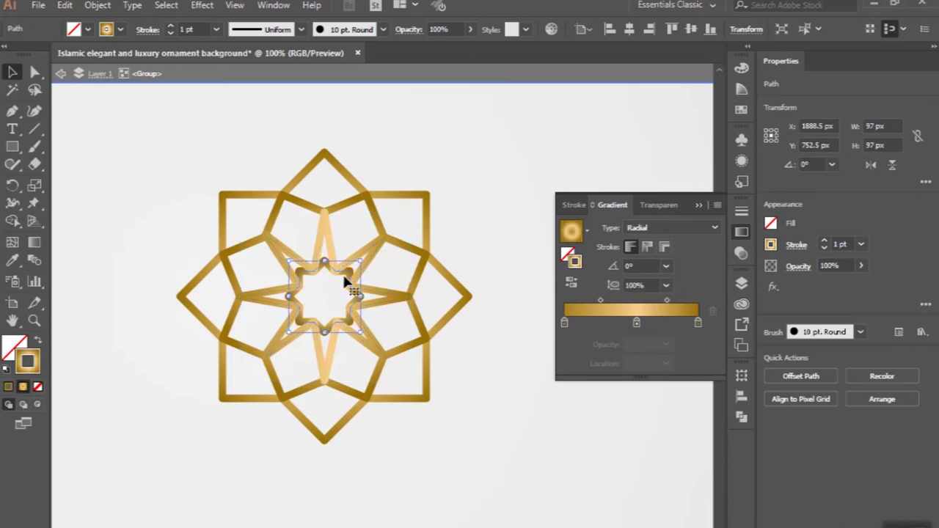
left_click(99, 5)
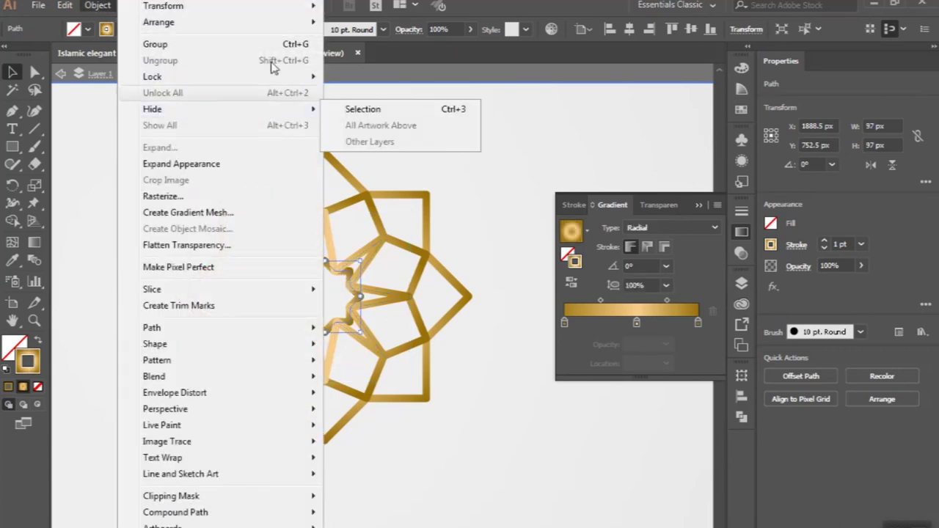
mouse_move(158, 22)
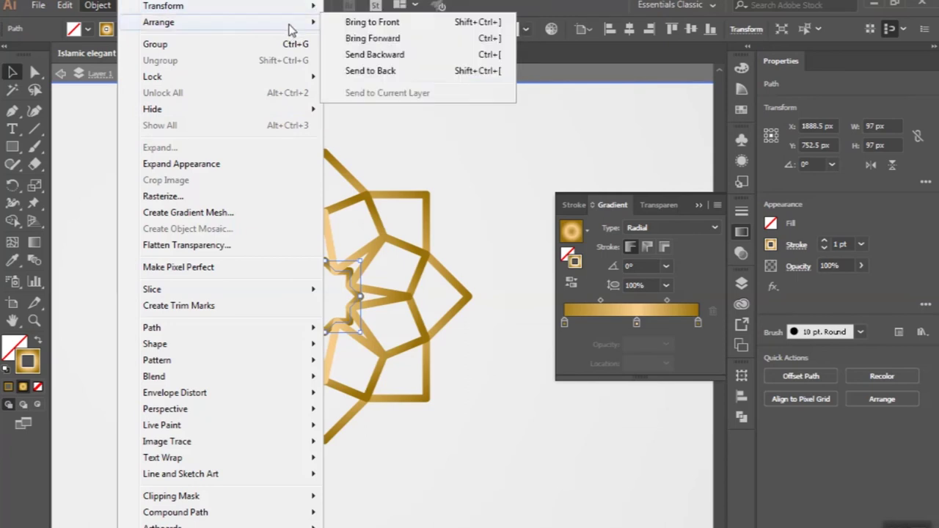
left_click(356, 29)
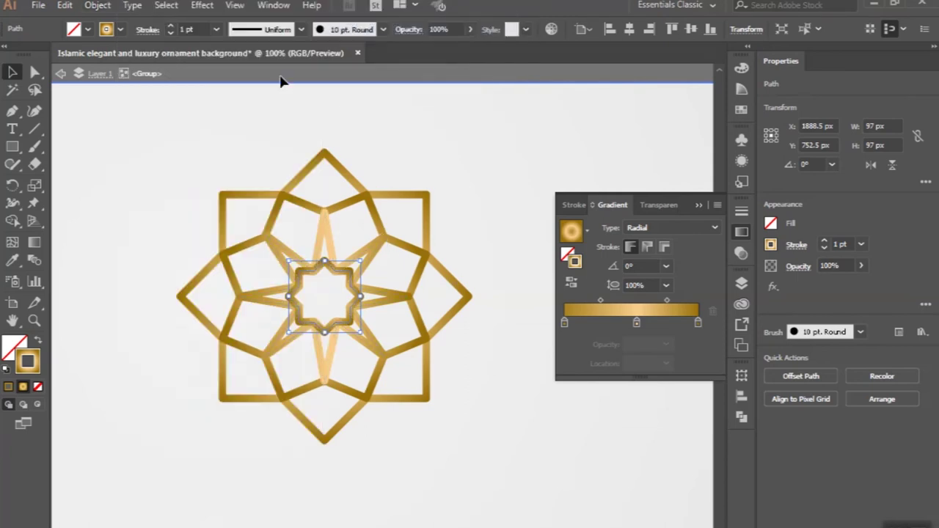
left_click(281, 115)
scroll(281, 115, "down", 2)
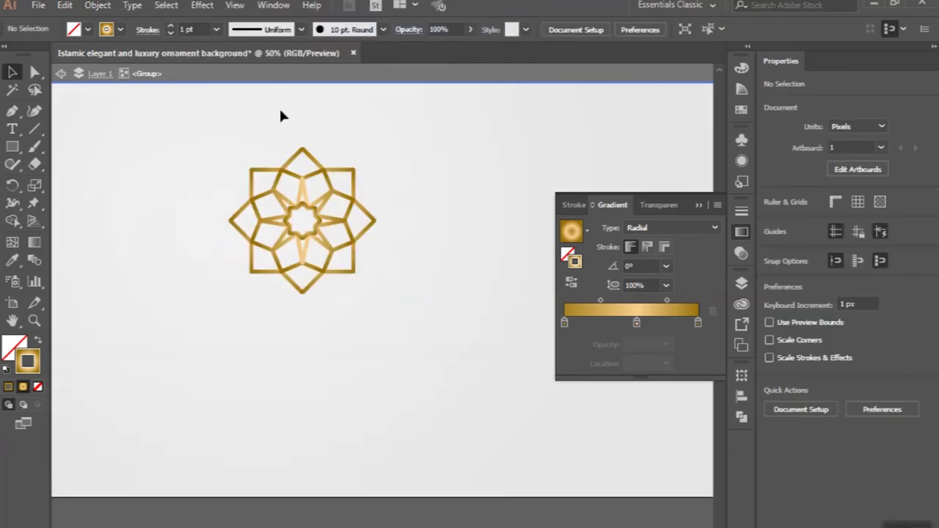
Step: Bring the rotated square in front of the spike star's points
scroll(300, 162, "up", 1)
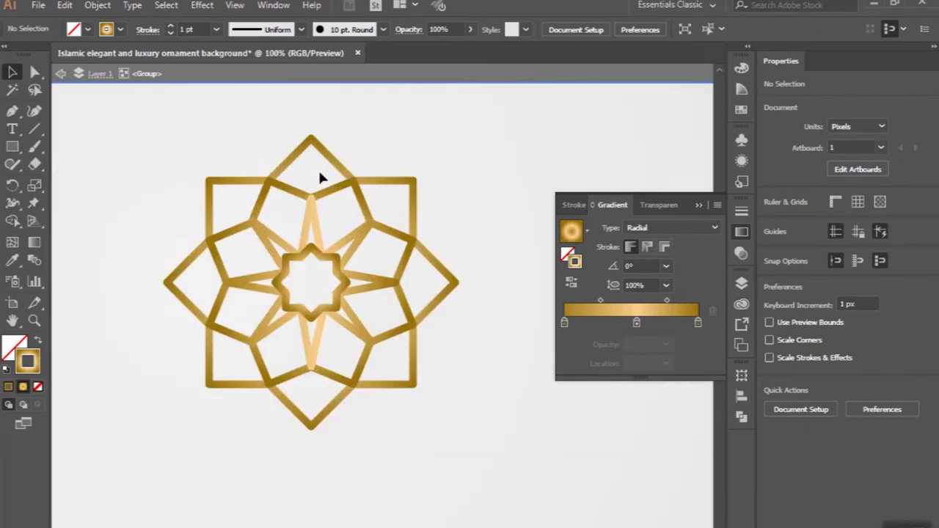
scroll(321, 179, "up", 1)
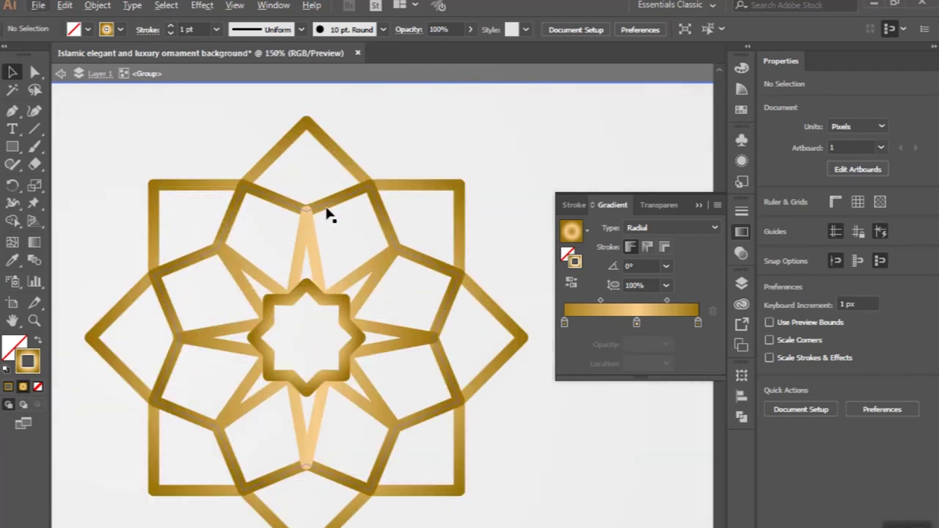
left_click(328, 213)
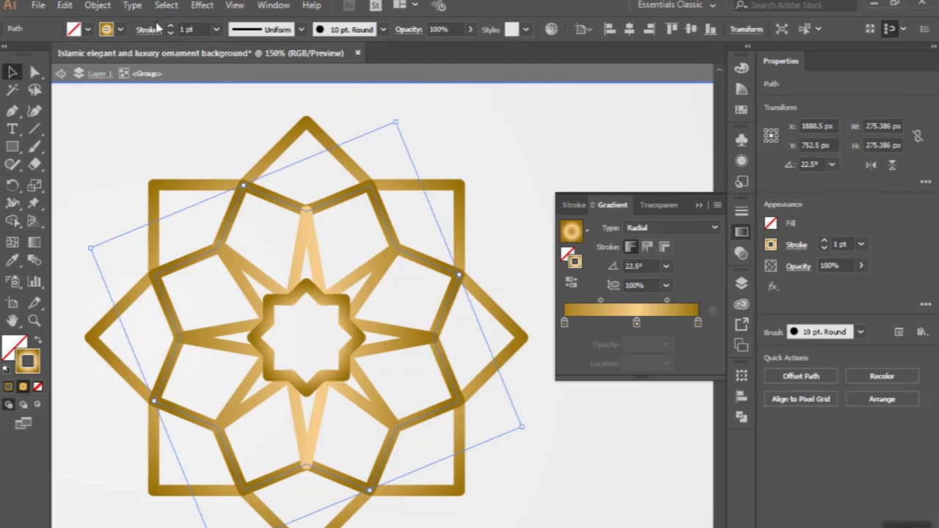
left_click(101, 6)
mouse_move(158, 22)
left_click(338, 22)
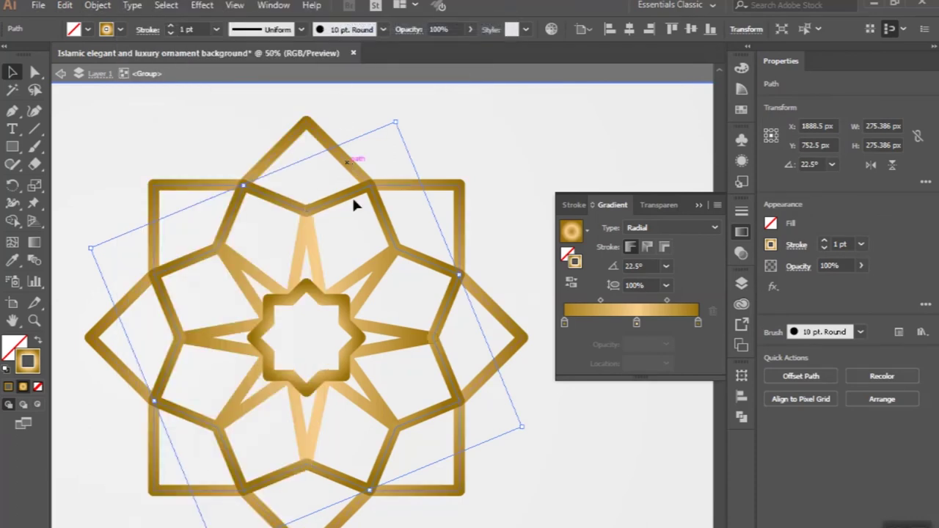
Step: Exit group isolation, zoom out, then select and zoom in on the ornament
key("ctrl+minus")
key("ctrl+minus")
key("ctrl+minus")
double_click(344, 463)
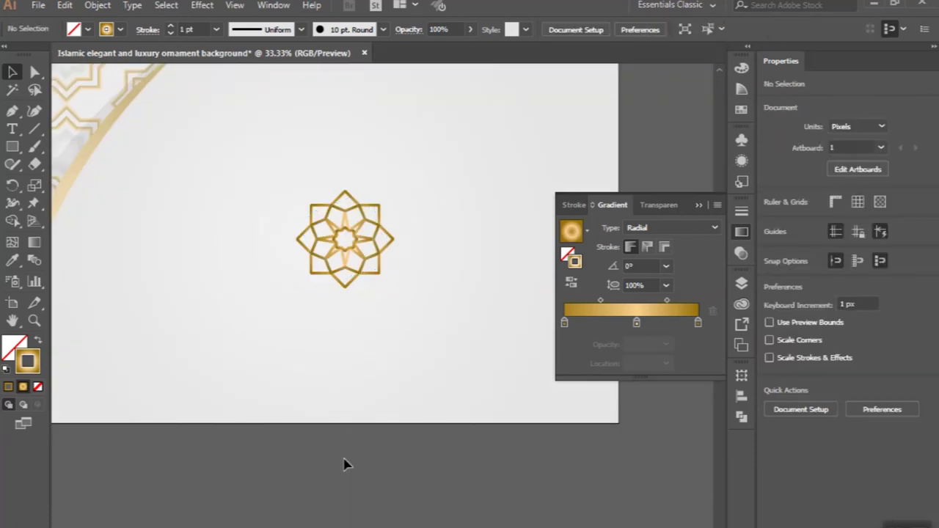
key("ctrl+minus")
scroll(345, 463, "down", 1)
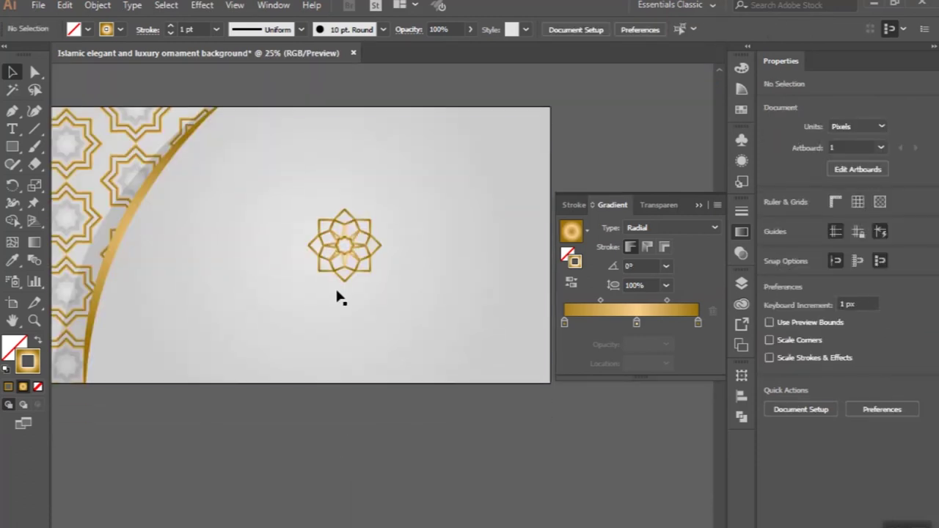
left_click(345, 270)
key("ctrl+plus")
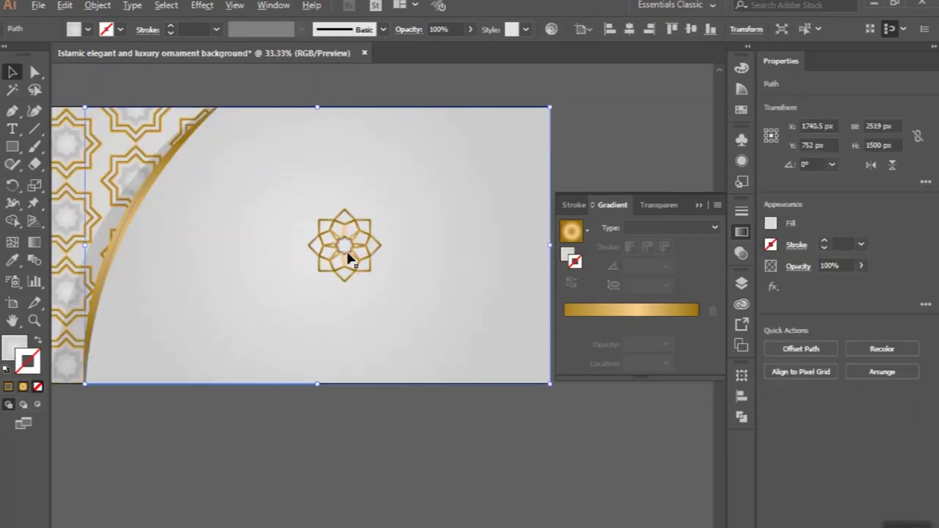
Step: Set the spike star's gold gradient angle to 60°
key("ctrl+plus")
key("ctrl+plus")
key("ctrl+plus")
left_click(342, 270)
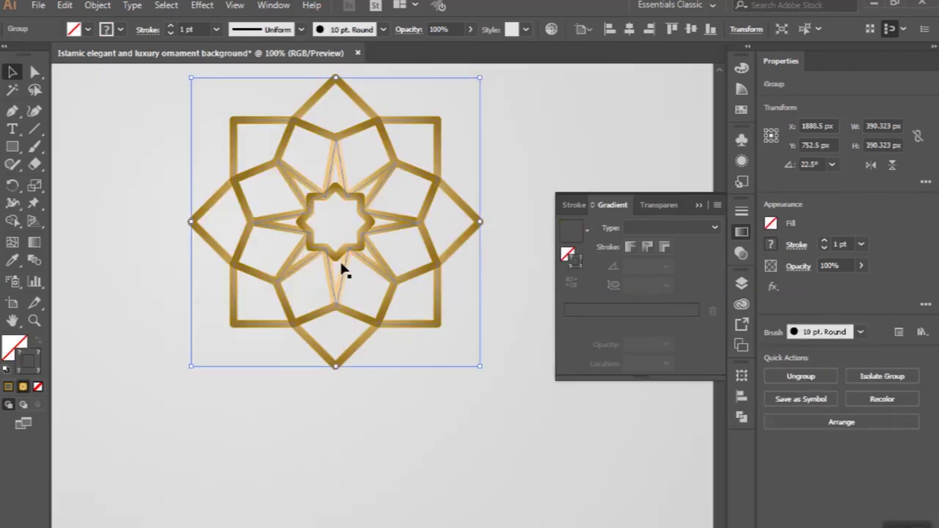
double_click(341, 270)
left_click(343, 270)
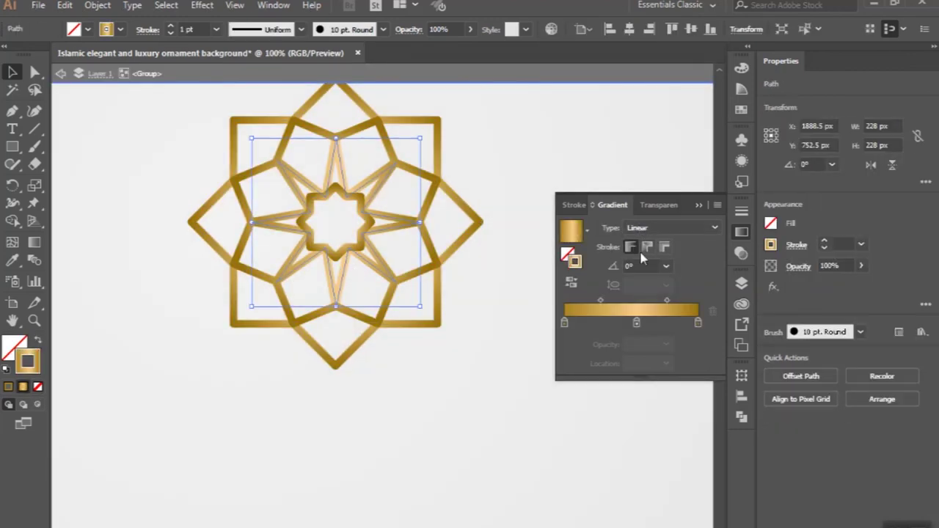
left_click(34, 242)
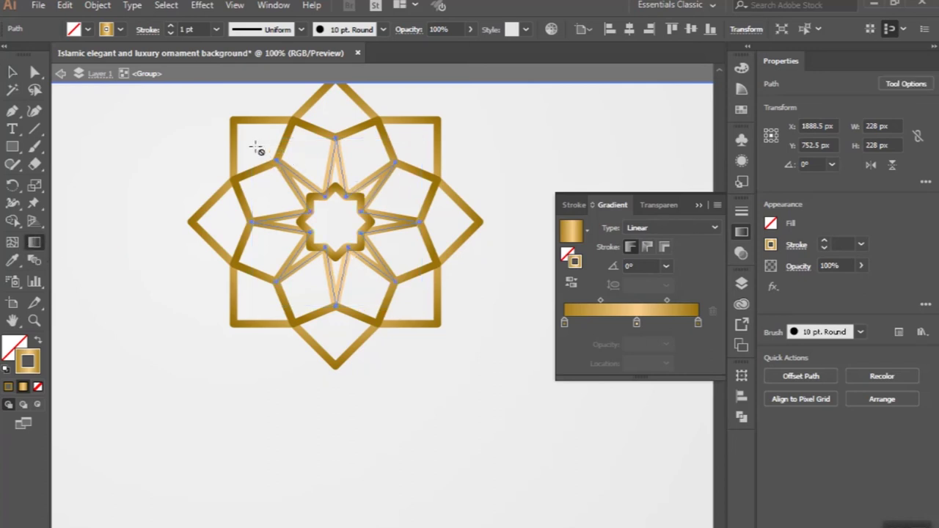
left_click(665, 266)
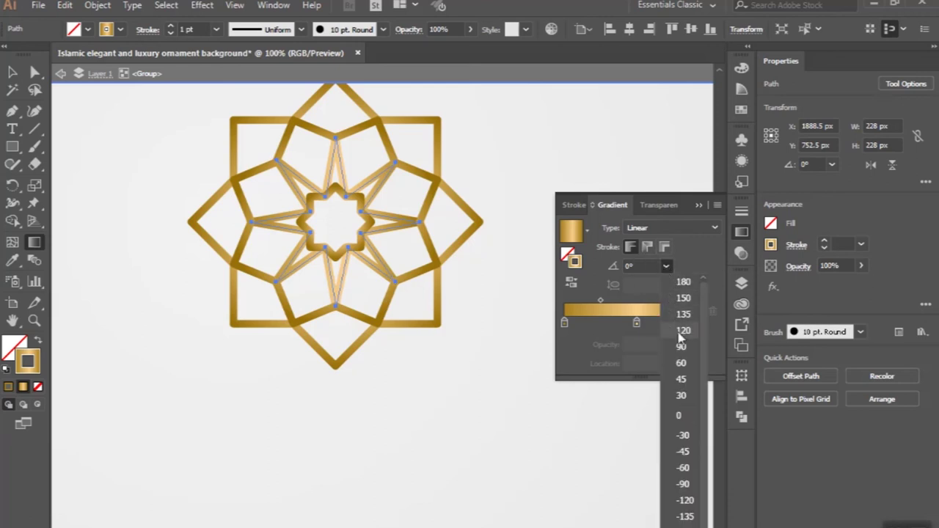
left_click(681, 362)
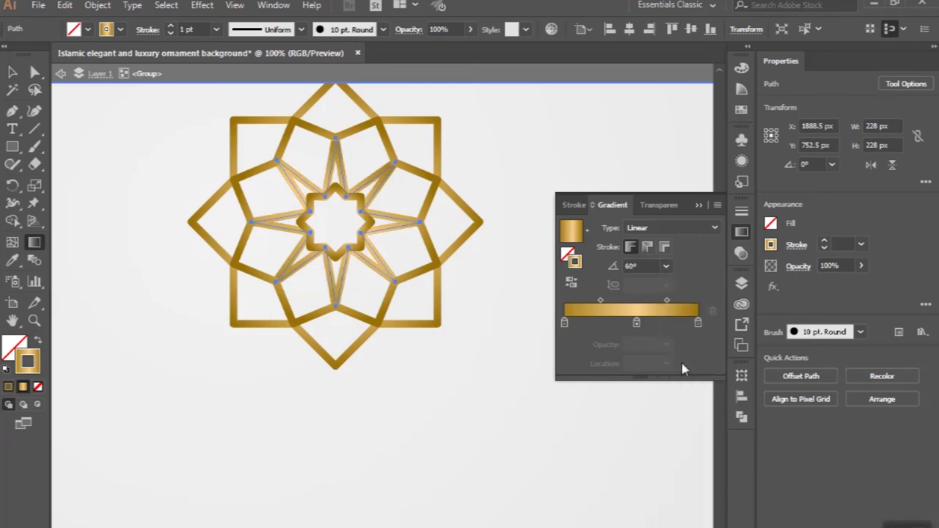
left_click(12, 71)
Step: Leave the group and zoom out to view the whole background
key("ctrl+minus")
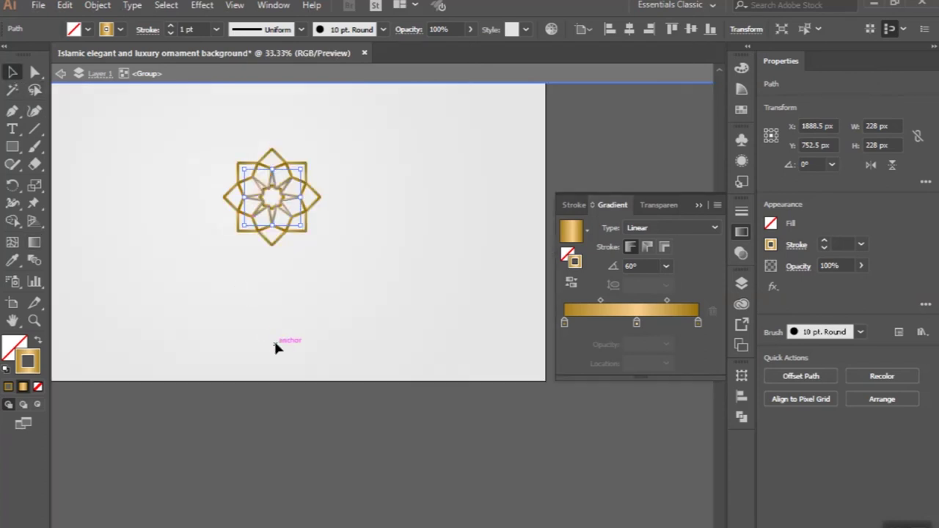
left_click(273, 339)
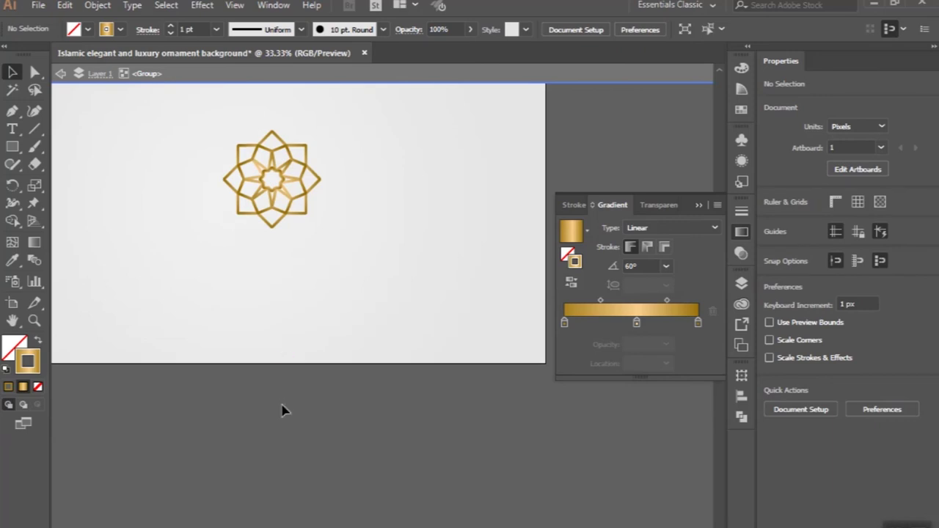
key("Escape")
key("ctrl+minus")
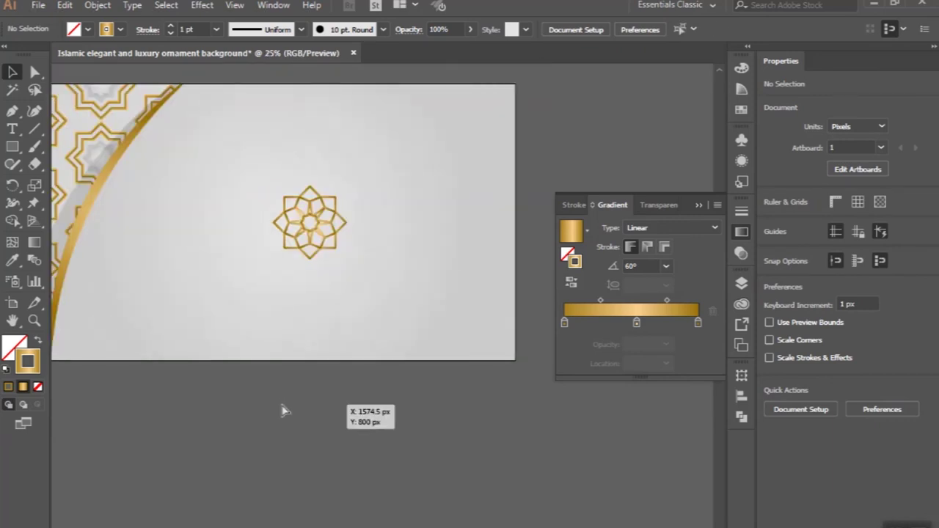
left_click(320, 242)
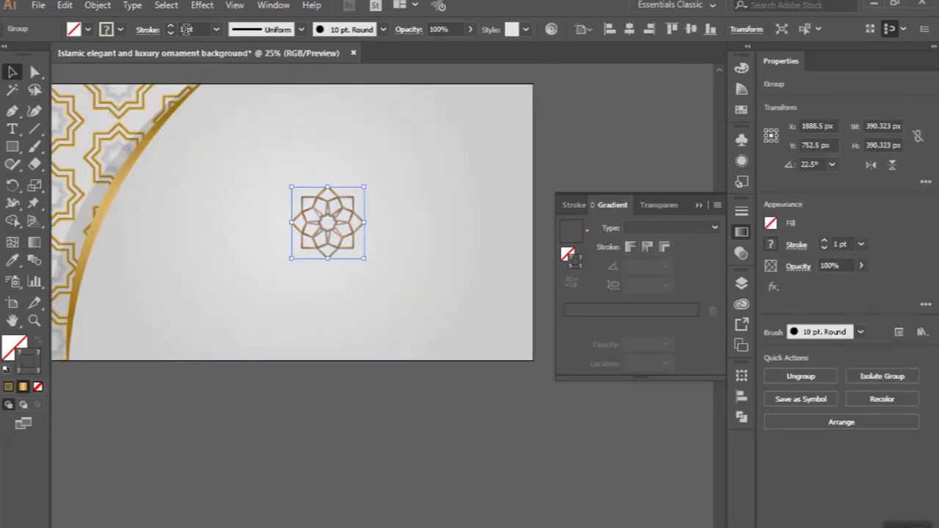
scroll(186, 29, "up", 1)
key("period")
left_click(314, 489)
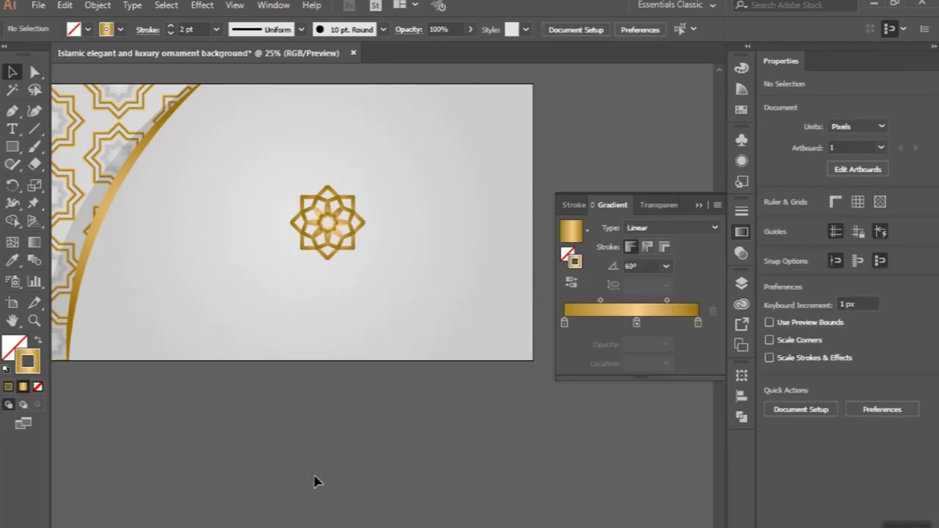
Step: Reselect the central star motif for further object commands
scroll(329, 350, "up", 2)
scroll(331, 351, "up", 1)
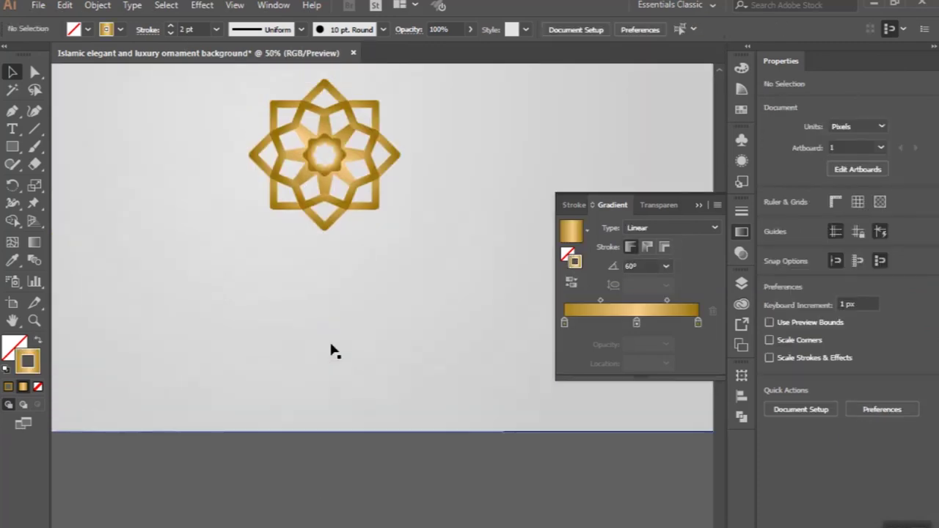
scroll(331, 351, "up", 1)
scroll(331, 350, "down", 1)
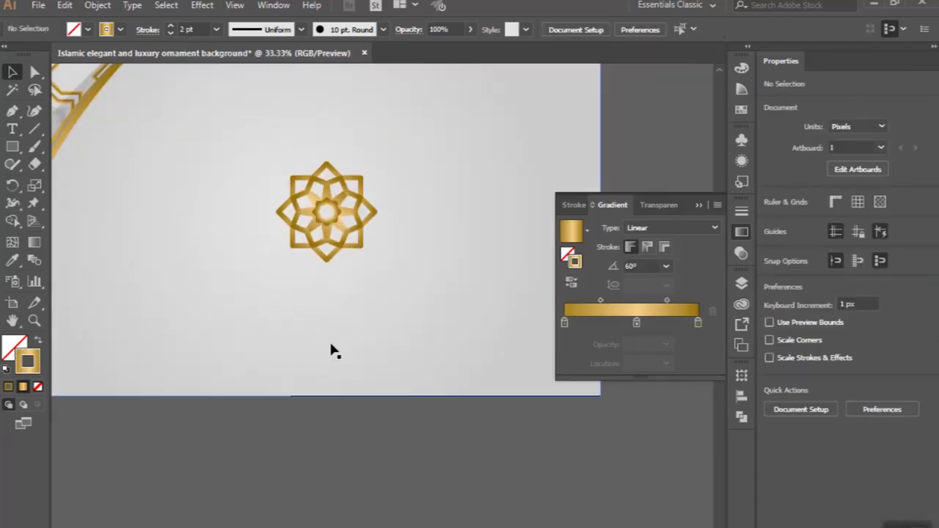
scroll(331, 351, "down", 1)
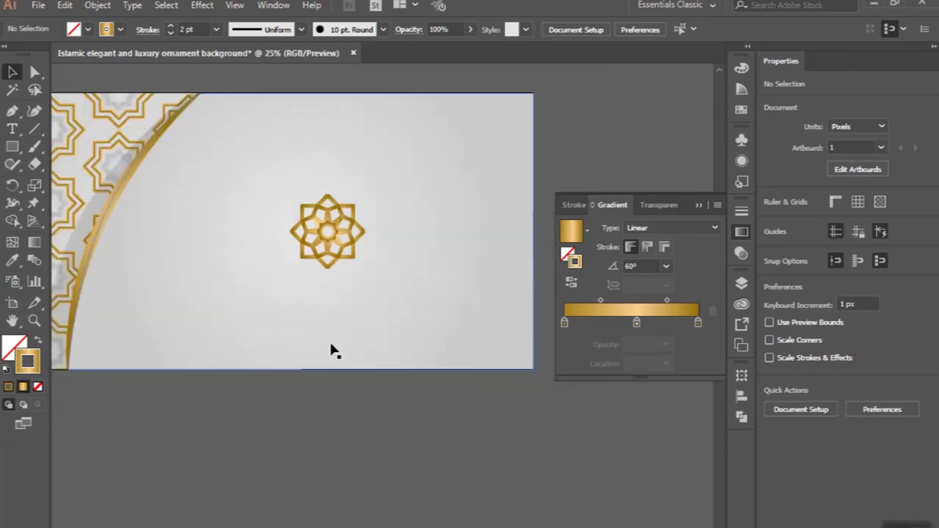
left_click(331, 254)
left_click(97, 5)
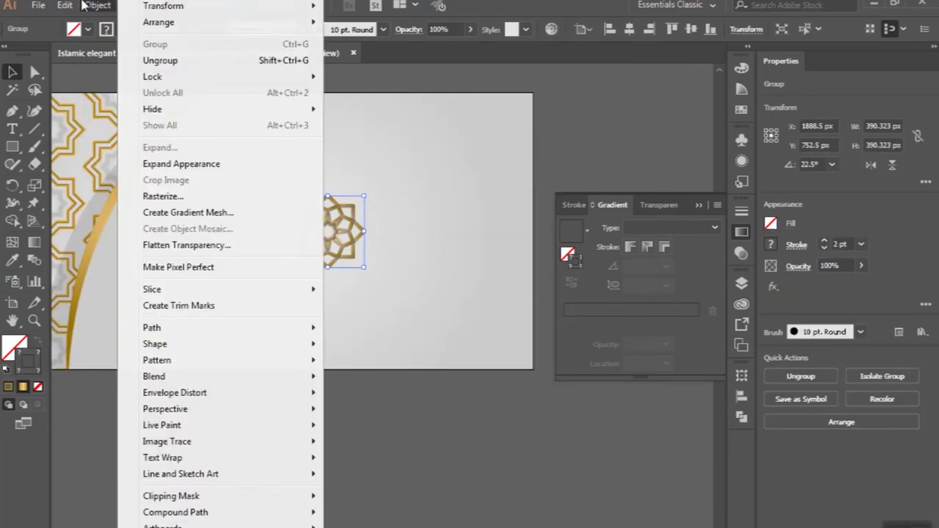
Step: Expand the star's appearance and unite its pieces into one compound shape
left_click(167, 163)
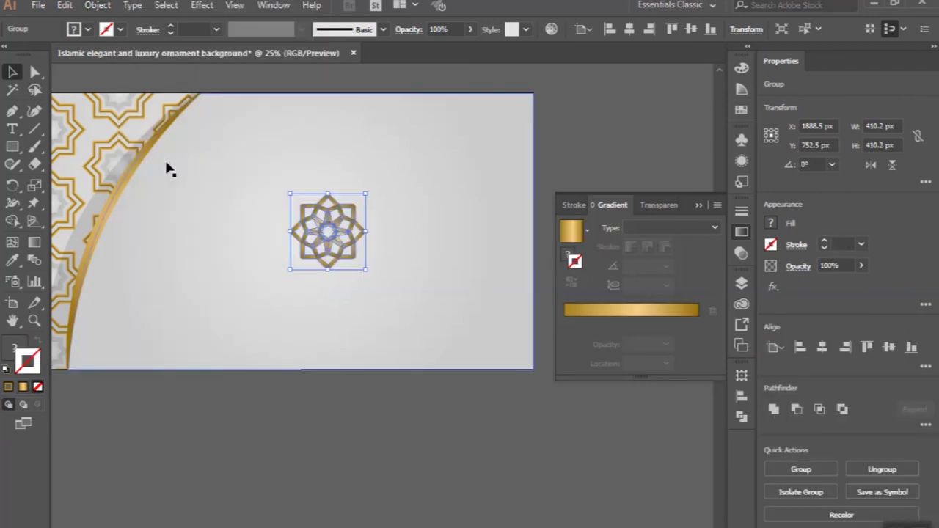
left_click(32, 245)
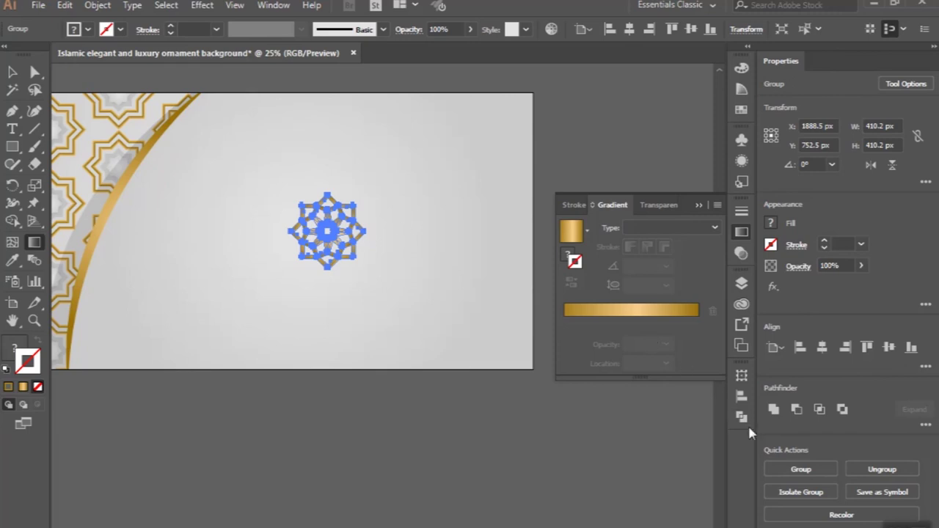
left_click(774, 410)
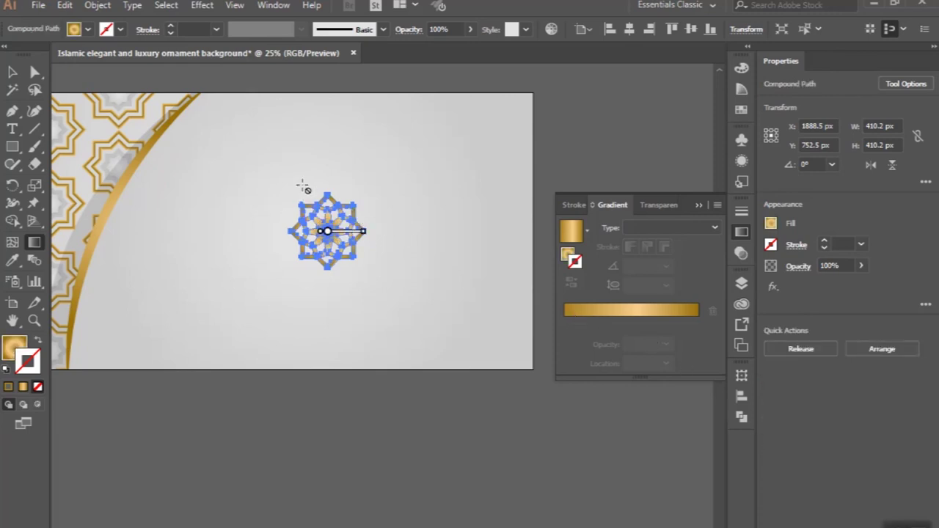
Step: Fill the merged star with a diagonal linear gold gradient at -53.1° plus an extra stop
left_click(571, 232)
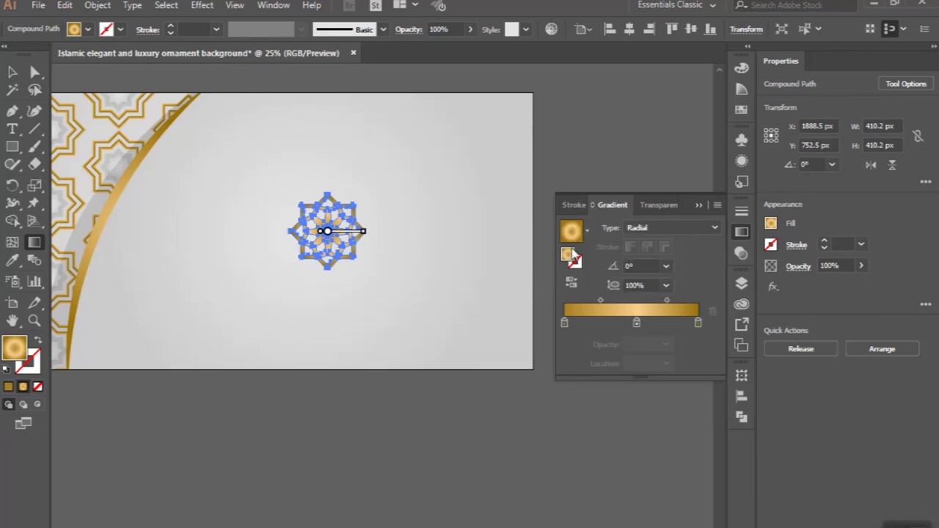
left_click(625, 229)
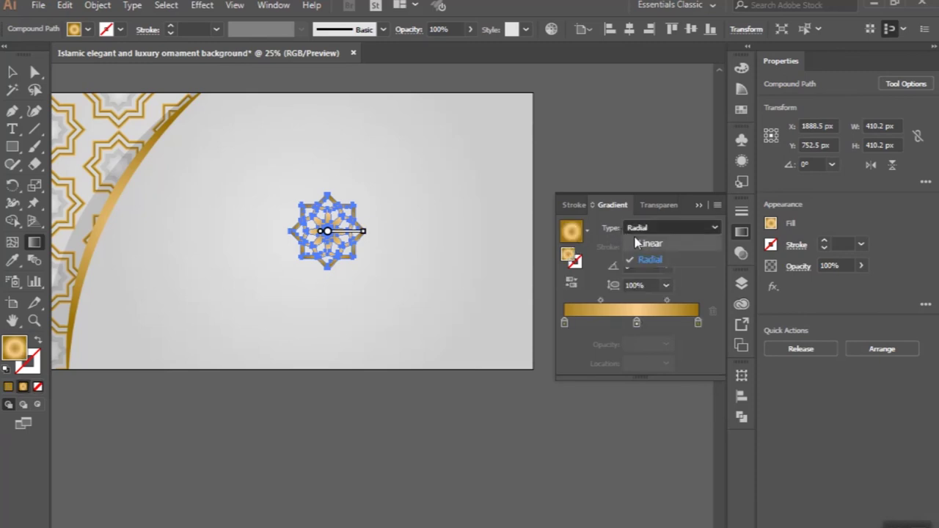
left_click(637, 243)
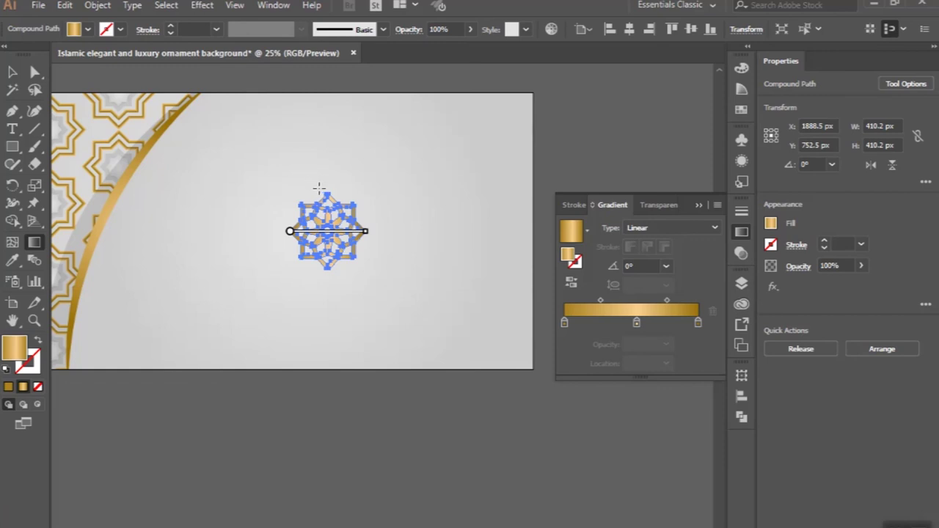
left_click_drag(295, 188, 388, 312)
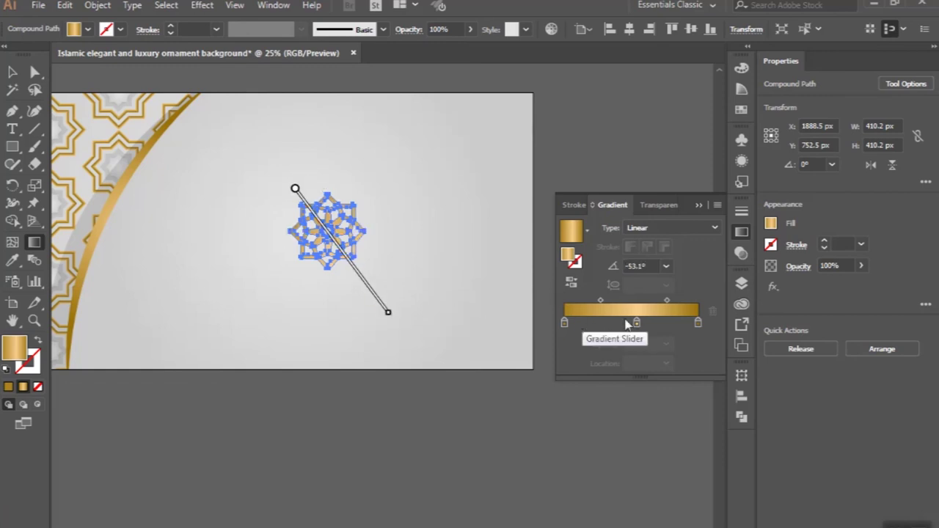
left_click(654, 323)
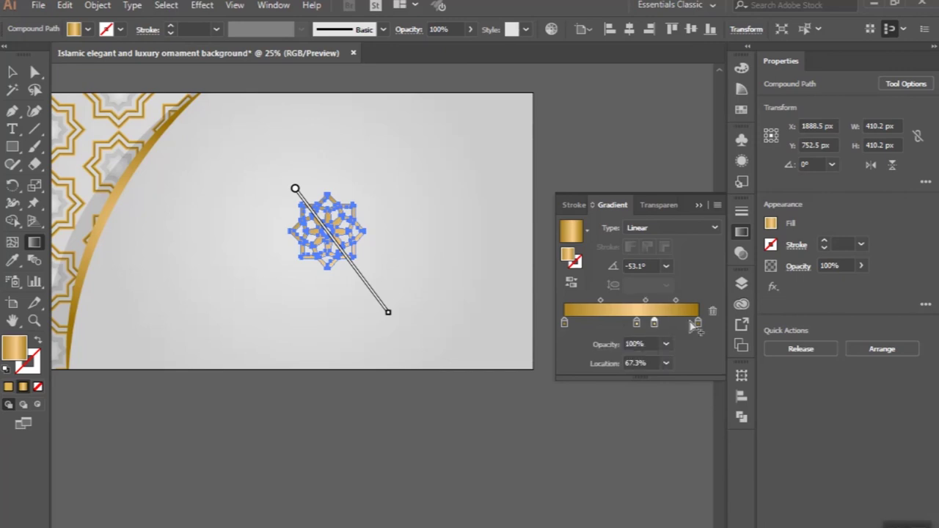
left_click(697, 323)
left_click_drag(654, 323, 674, 322)
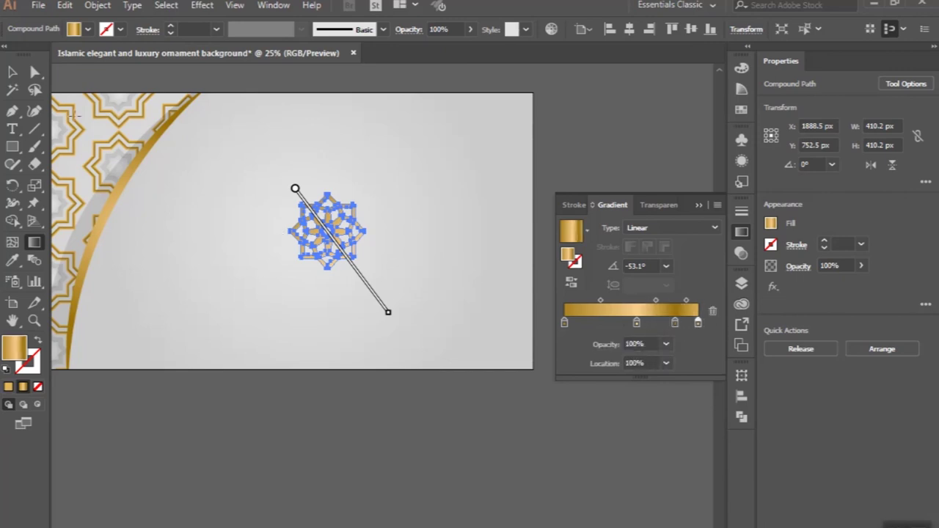
left_click(12, 72)
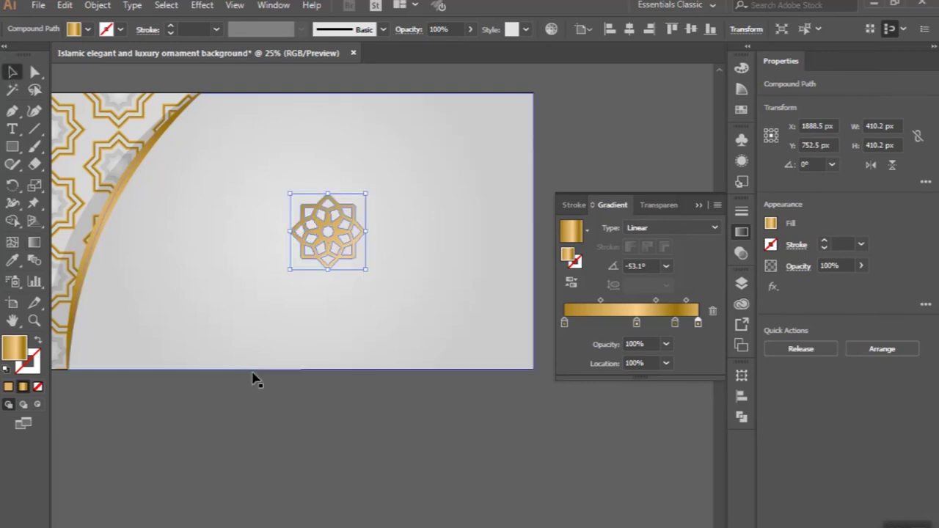
Step: Shorten and shift the star's gradient to span the motif, testing a reversal
key("ctrl+plus")
key("ctrl+plus")
key("ctrl+plus")
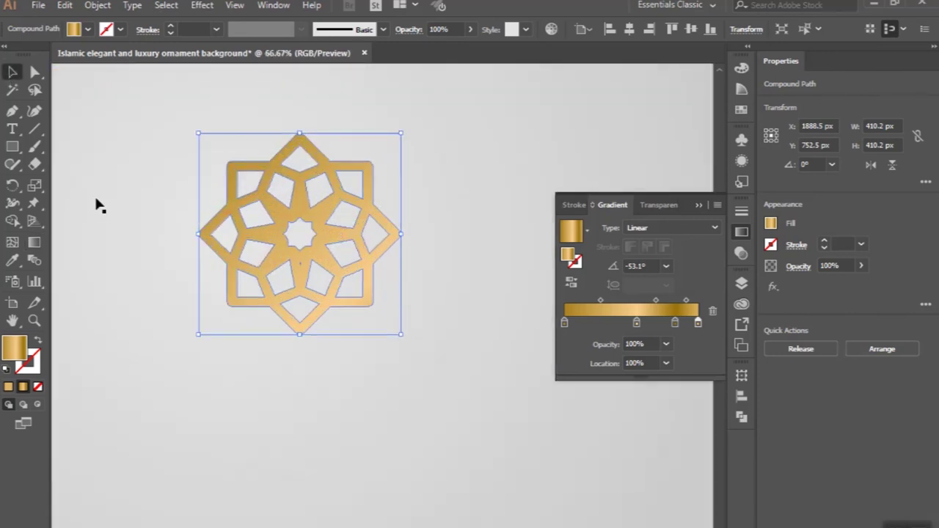
left_click(34, 244)
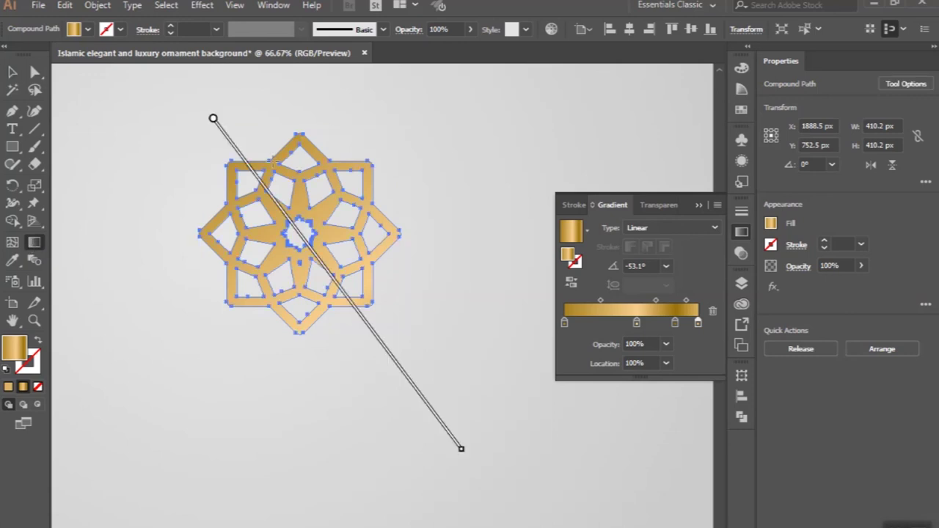
mouse_move(459, 450)
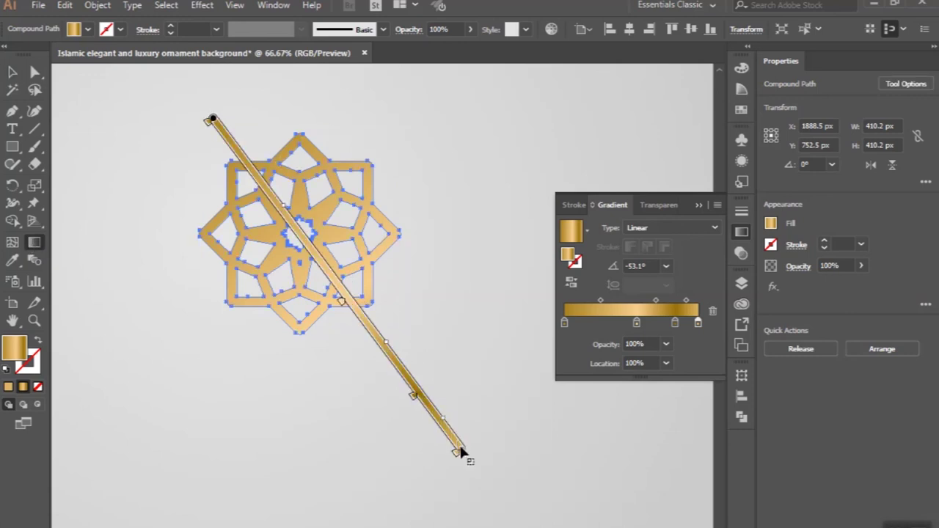
left_click_drag(461, 453, 355, 308)
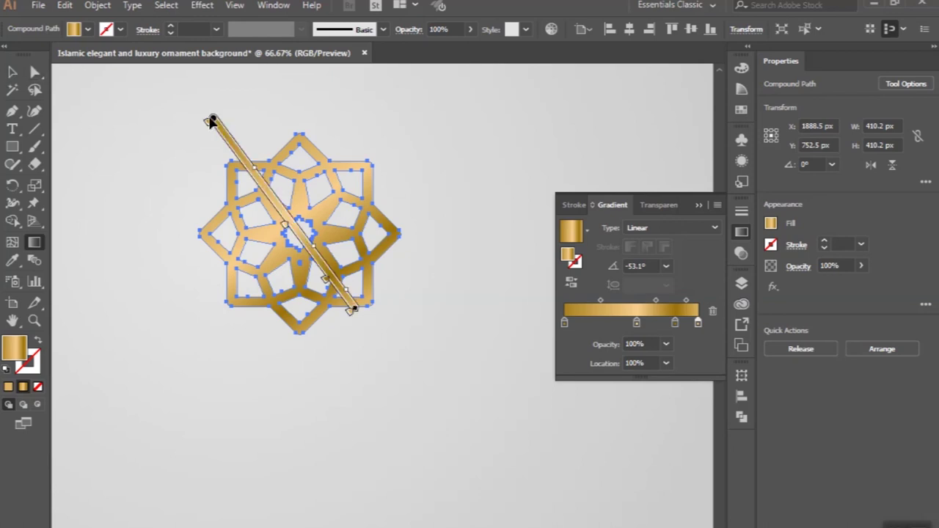
left_click_drag(211, 121, 229, 139)
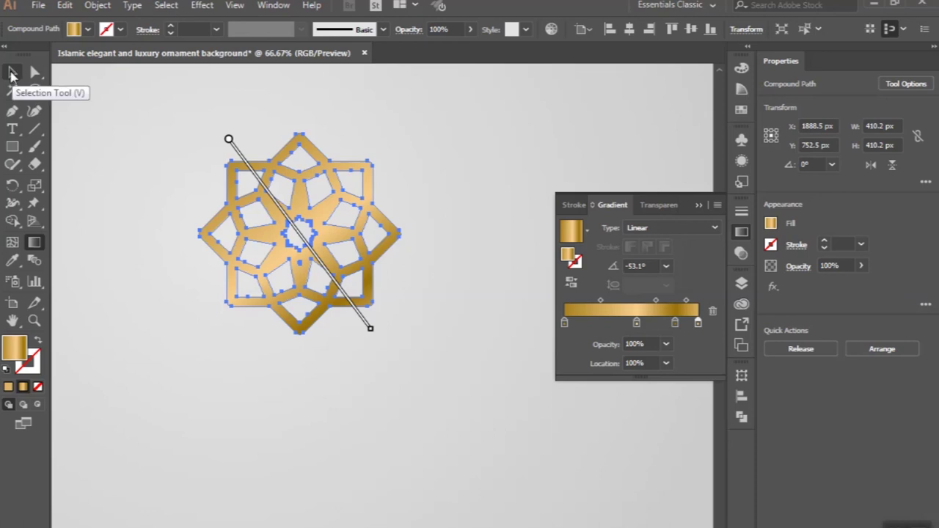
left_click(571, 283)
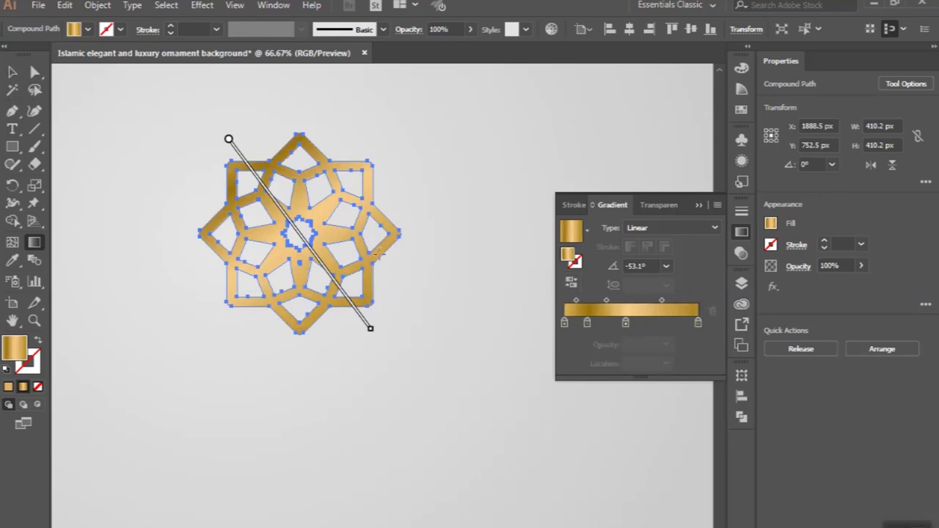
left_click(575, 285)
scroll(189, 176, "down", 1)
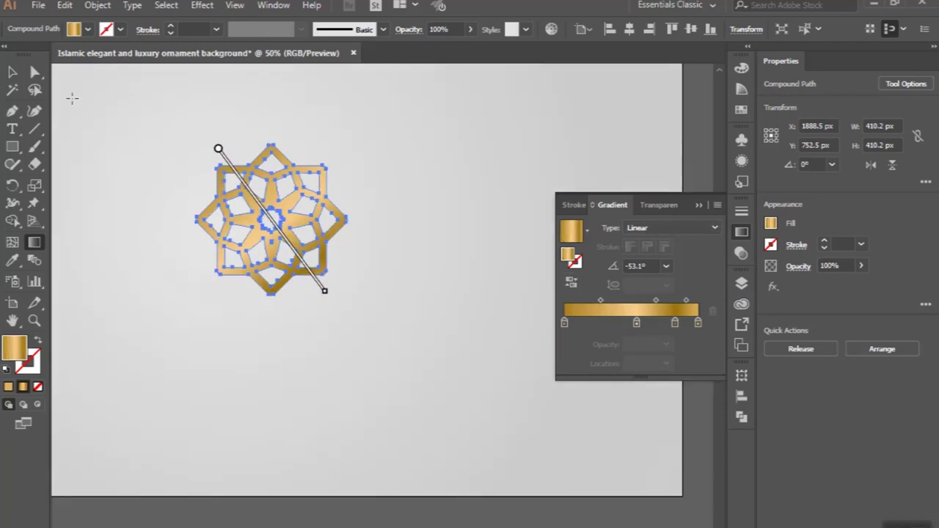
left_click(12, 72)
Step: Reframe the view and reselect the star motif
scroll(321, 311, "down", 1)
scroll(328, 324, "down", 1)
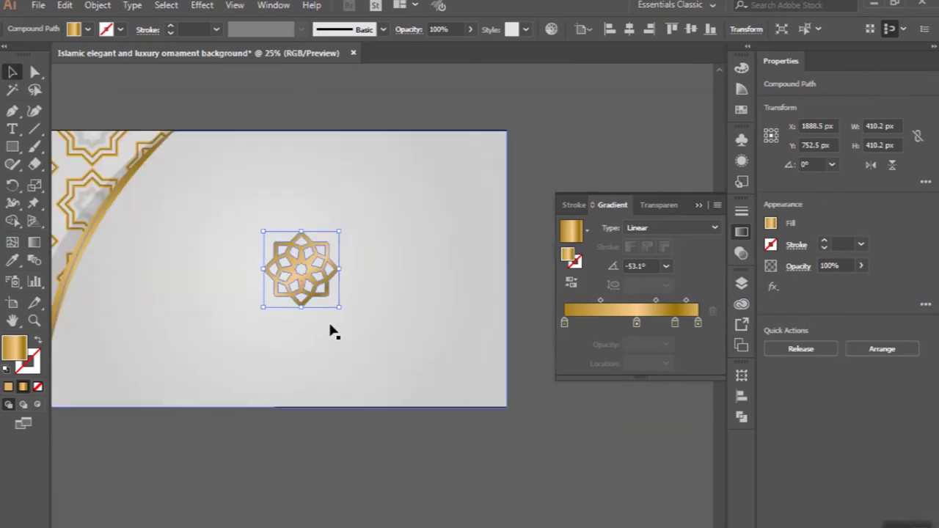
left_click(327, 447)
scroll(325, 443, "down", 1)
scroll(325, 442, "left", 2)
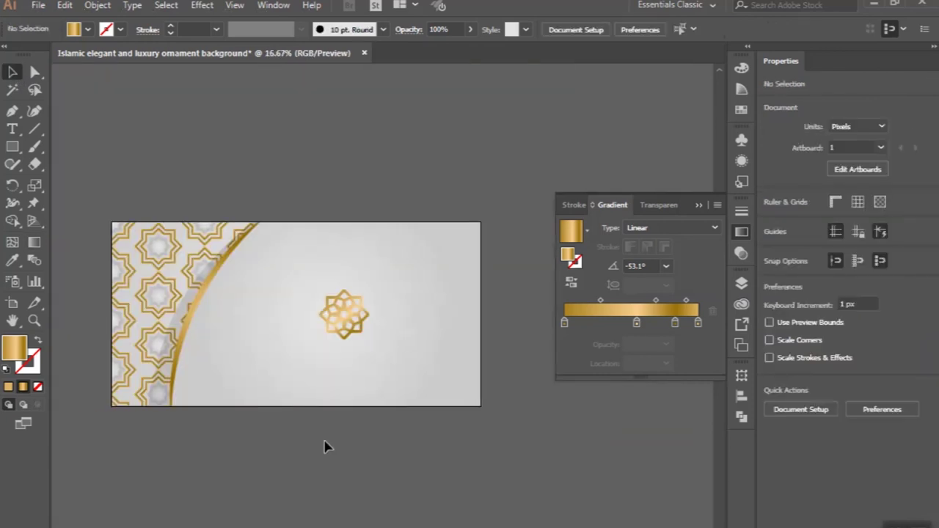
scroll(339, 387, "up", 1)
left_click(350, 318)
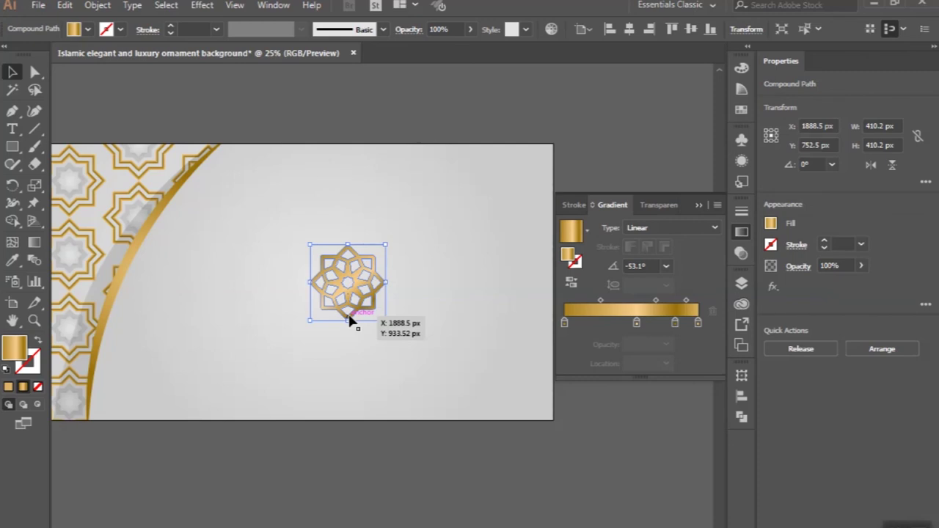
Step: Re-angle the star's gold gradient to run down-left at -111.3°
left_click(35, 242)
mouse_move(321, 246)
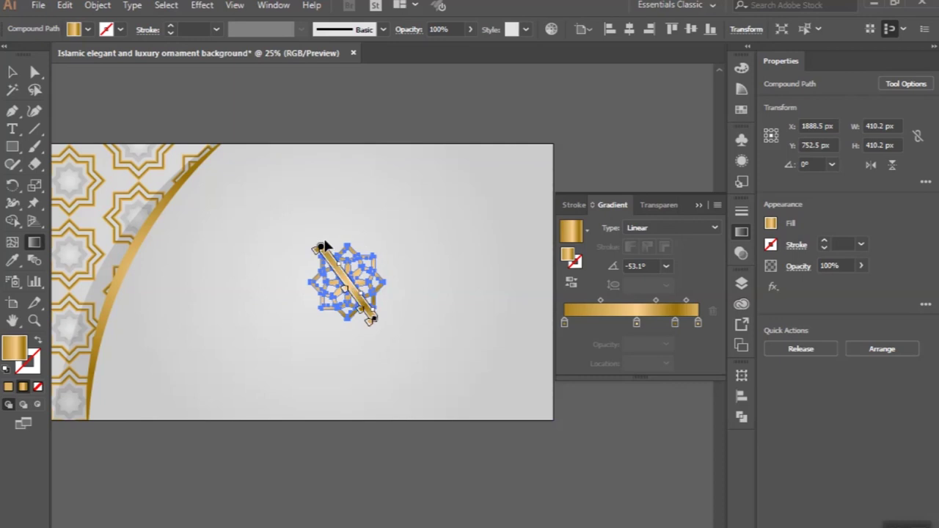
left_click_drag(377, 322, 311, 286)
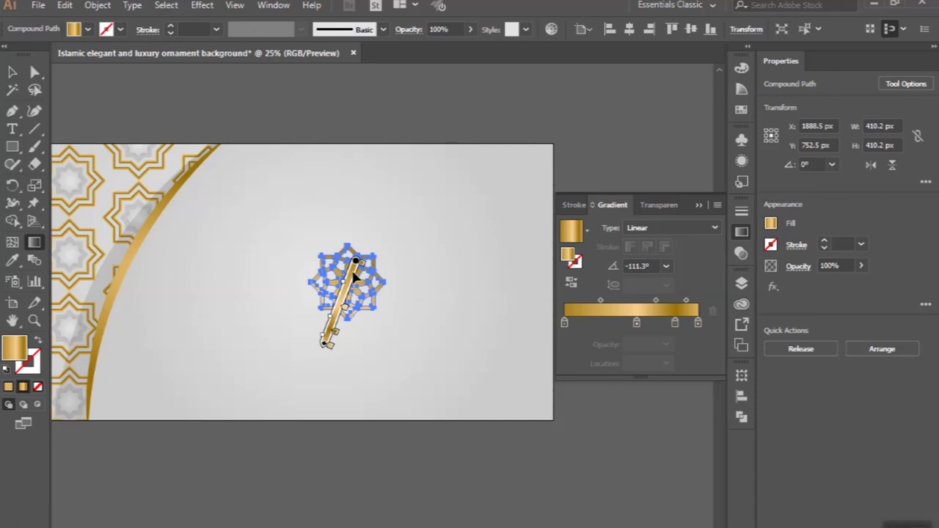
left_click_drag(353, 275, 359, 257)
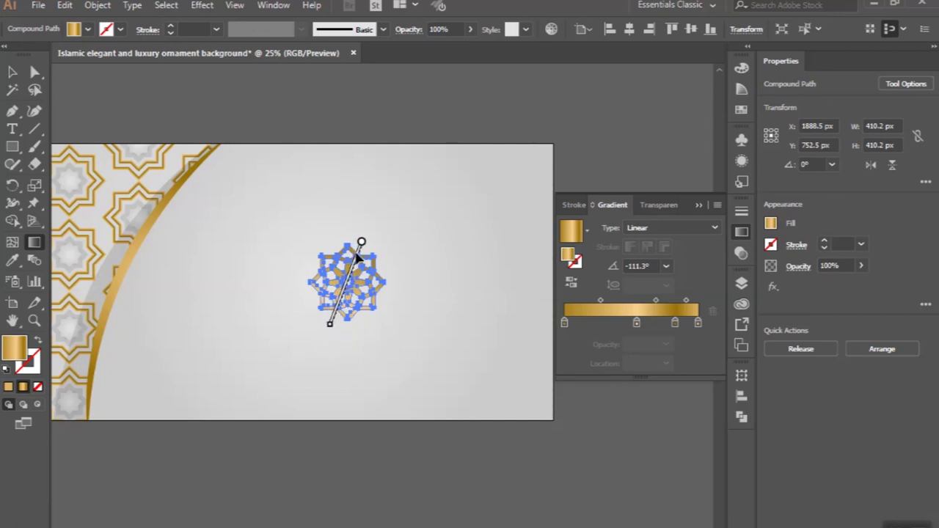
left_click(12, 71)
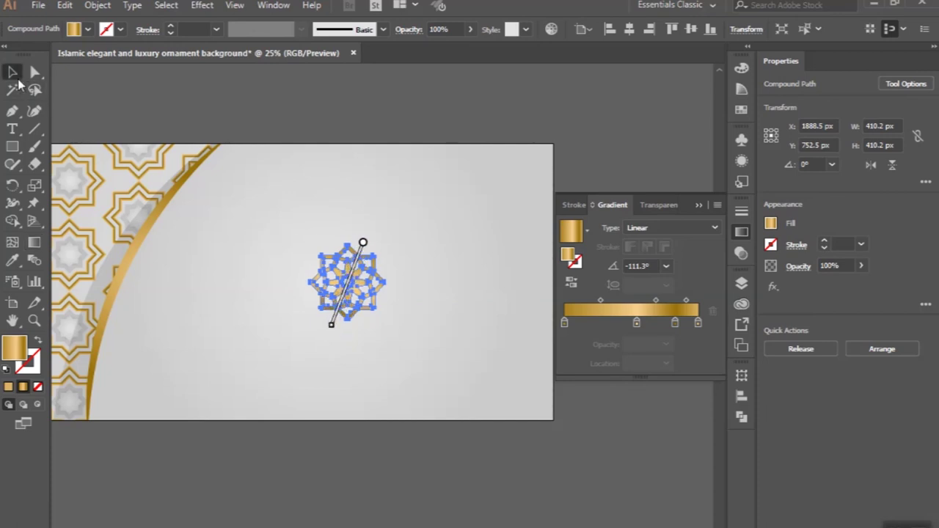
left_click(176, 110)
scroll(176, 110, "down", 1)
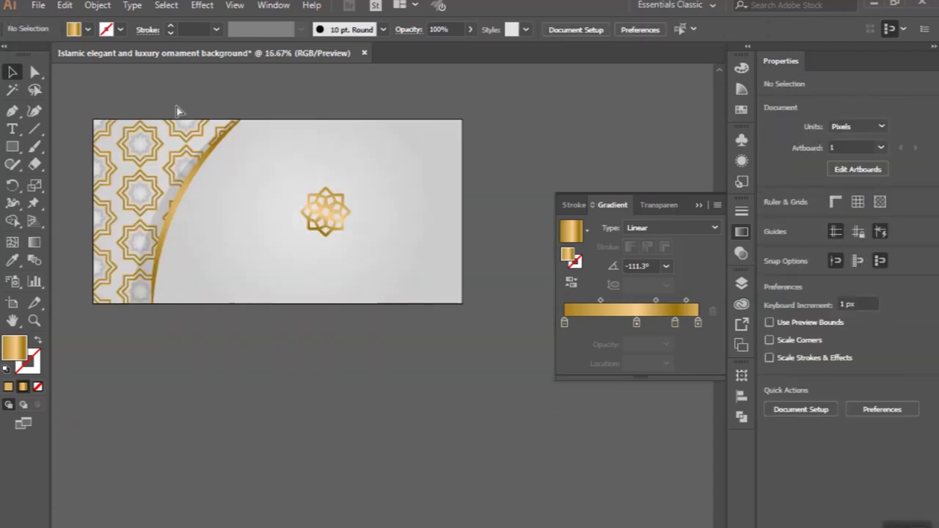
Step: Add an ISLAMIC text line below the star and scale it up
left_click(11, 129)
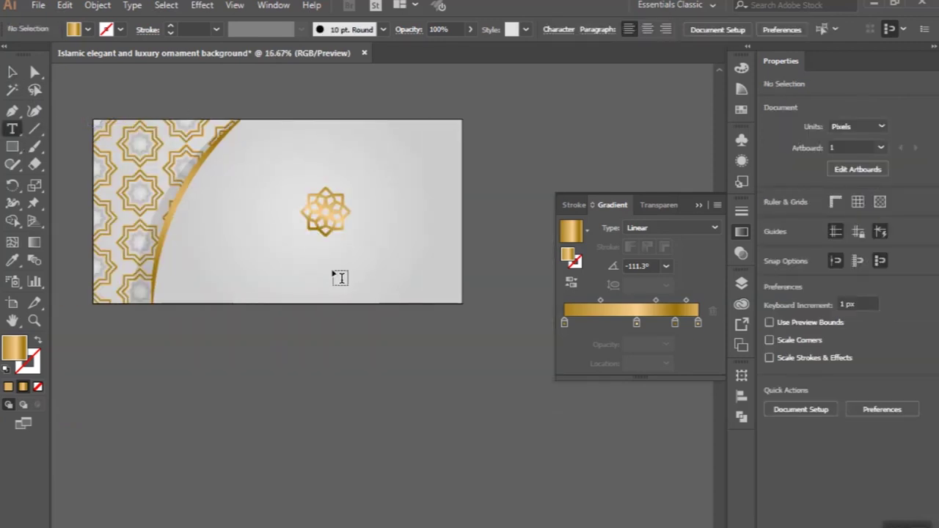
scroll(332, 268, "up", 2)
left_click(277, 265)
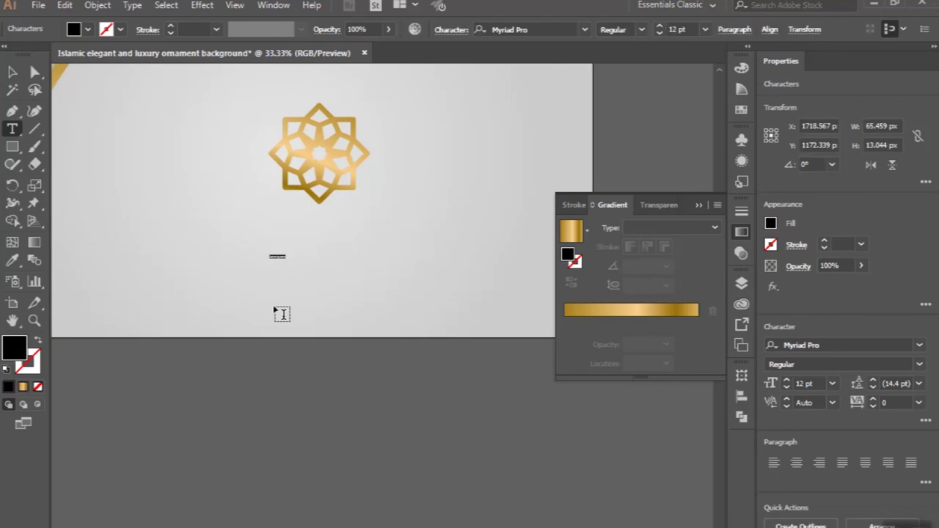
key("BackSpace")
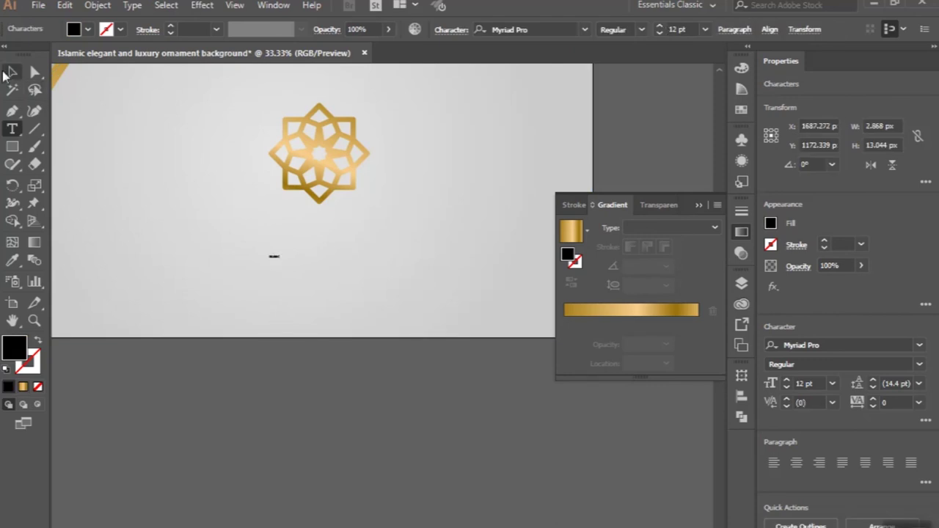
left_click(12, 72)
left_click_drag(284, 267, 390, 293)
left_click_drag(338, 266, 384, 260)
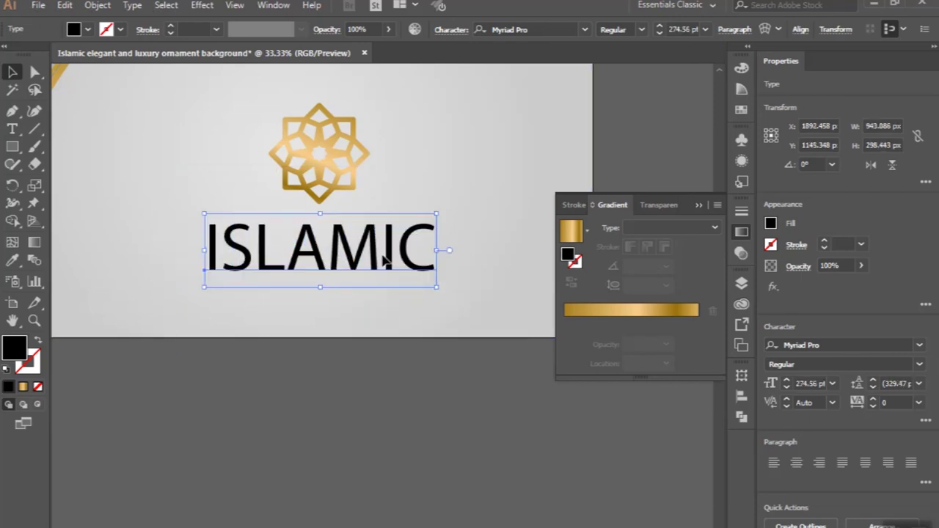
Step: Set ISLAMIC in Minion Variable Concept Semibold and center it under the star
left_click(550, 29)
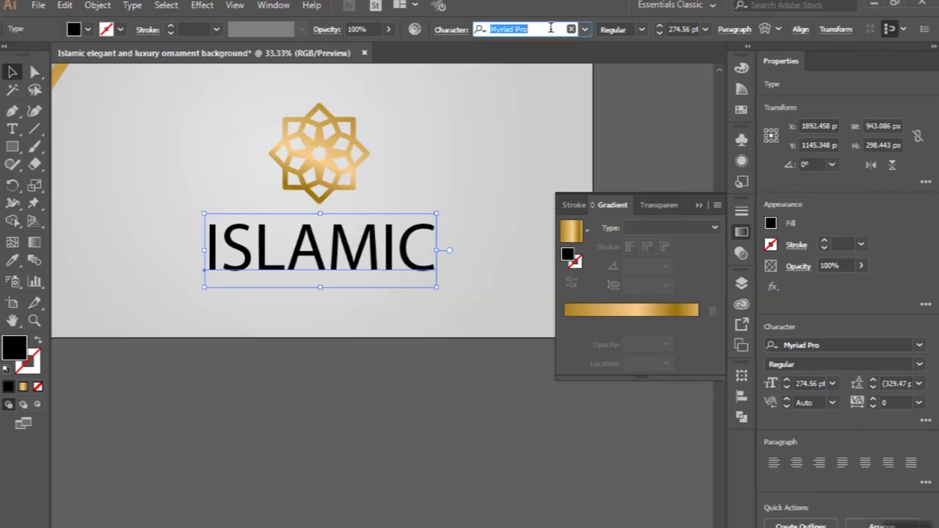
type("mini")
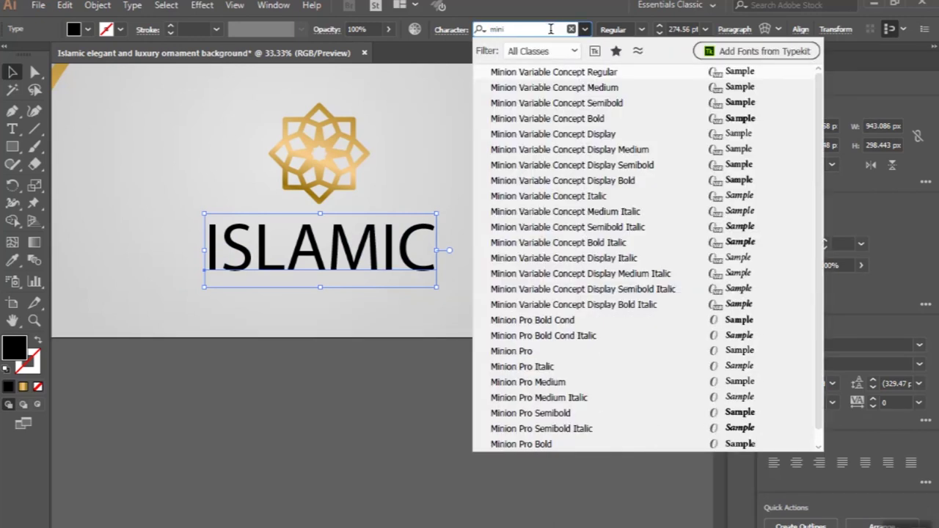
left_click(595, 104)
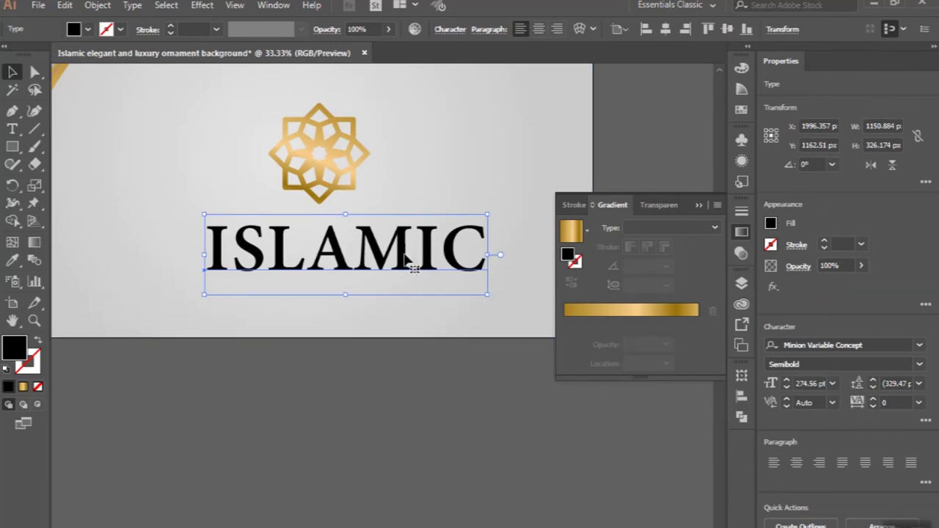
left_click_drag(403, 257, 379, 263)
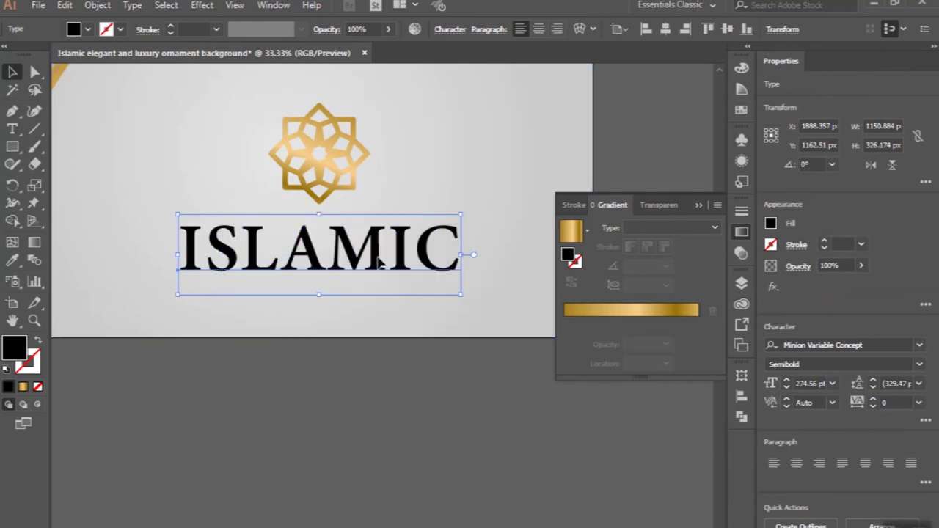
Step: Duplicate the title below, retype it as BACKGROUND and scale it down
left_click_drag(381, 262, 373, 328)
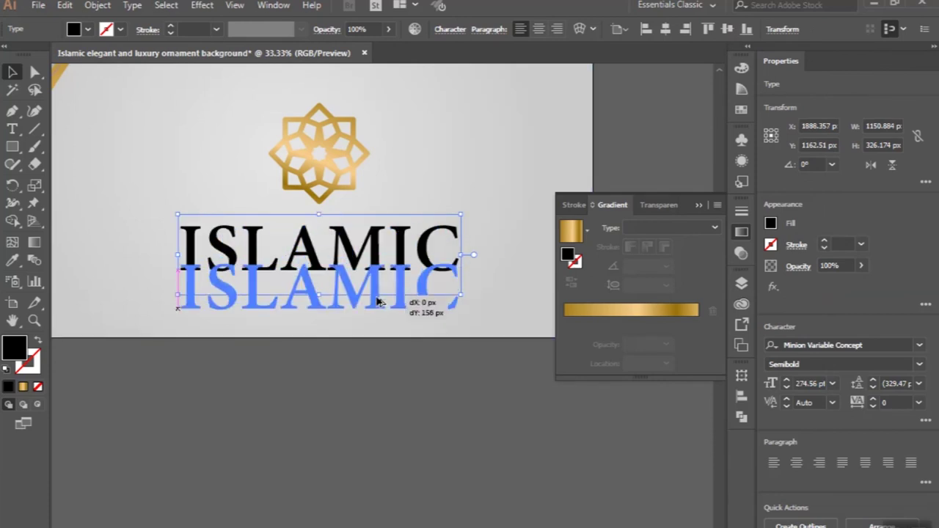
double_click(374, 321)
type("BACKGROU")
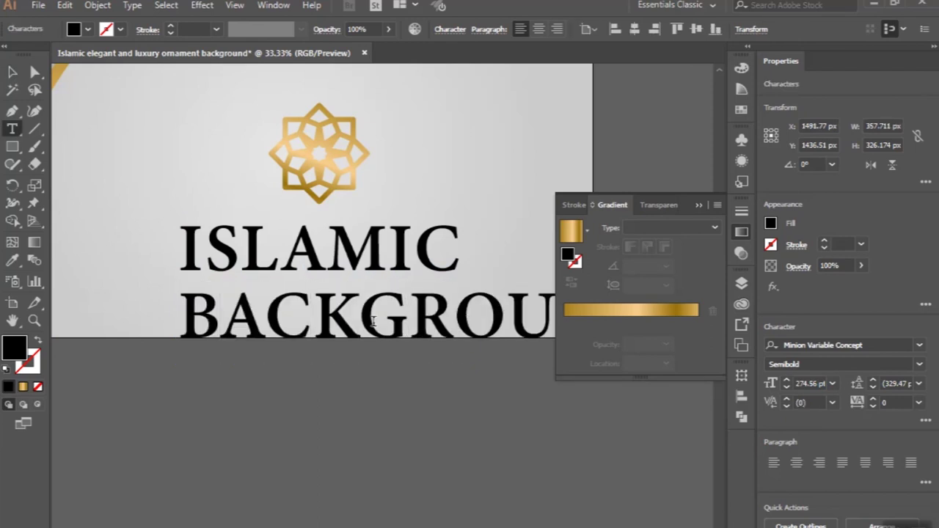
left_click(12, 71)
scroll(192, 233, "down", 2)
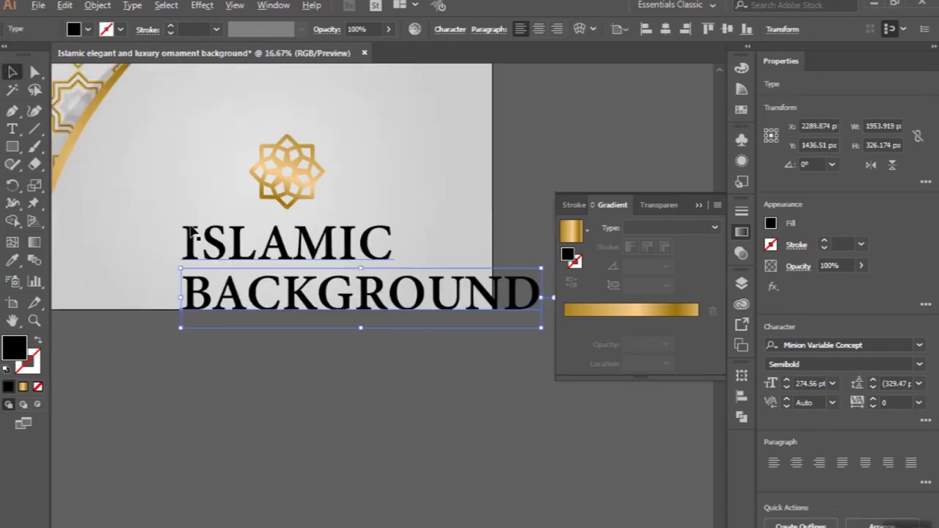
left_click_drag(414, 295, 325, 268)
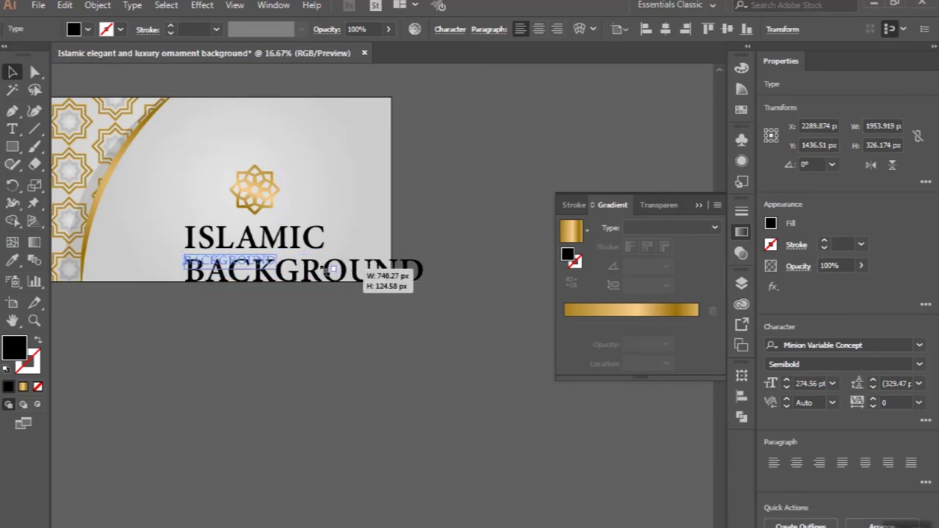
left_click_drag(325, 268, 326, 269)
scroll(252, 274, "up", 2)
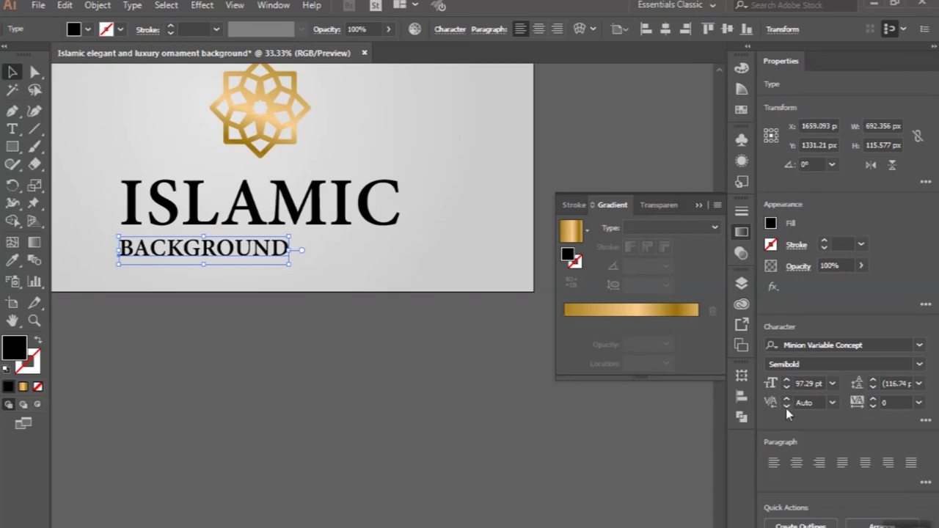
Step: Track BACKGROUND to 800 and resize it to match ISLAMIC's width and left edge
left_click(898, 402)
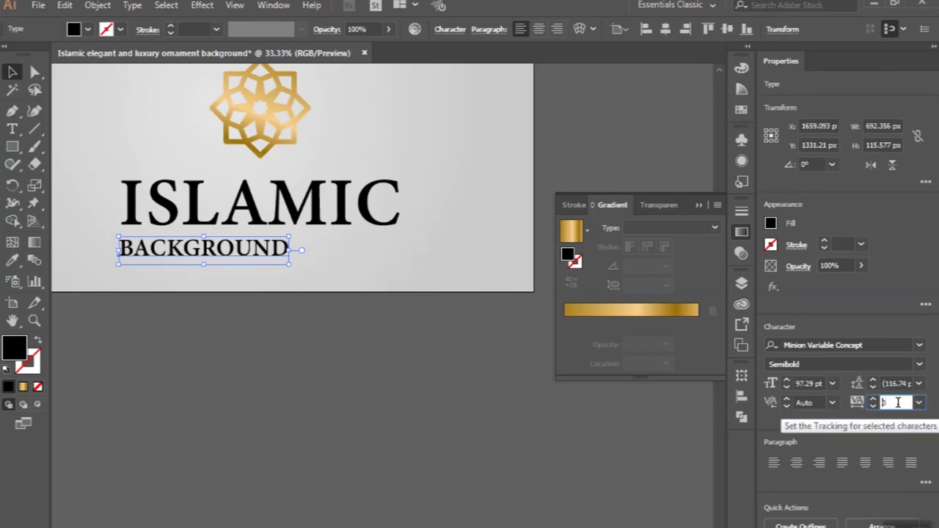
type("800")
key("Return")
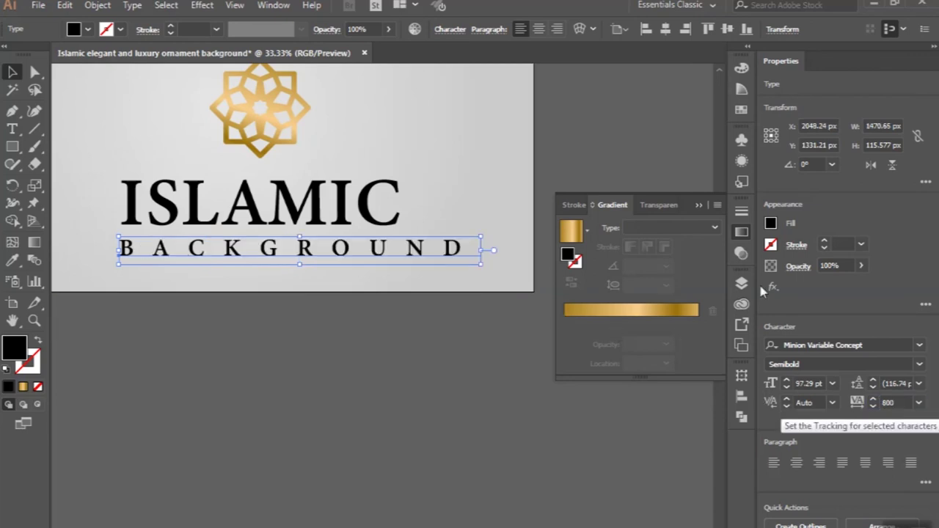
left_click_drag(485, 268, 420, 266)
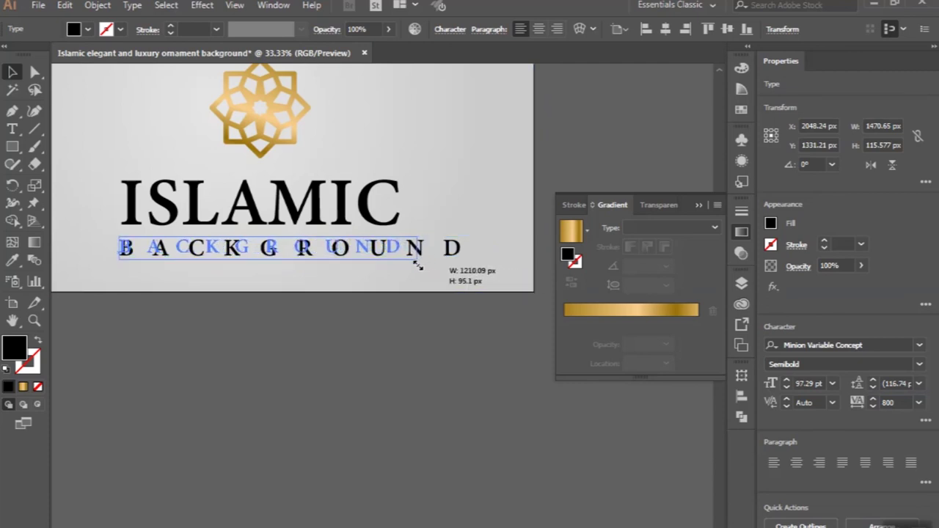
left_click_drag(420, 266, 419, 265)
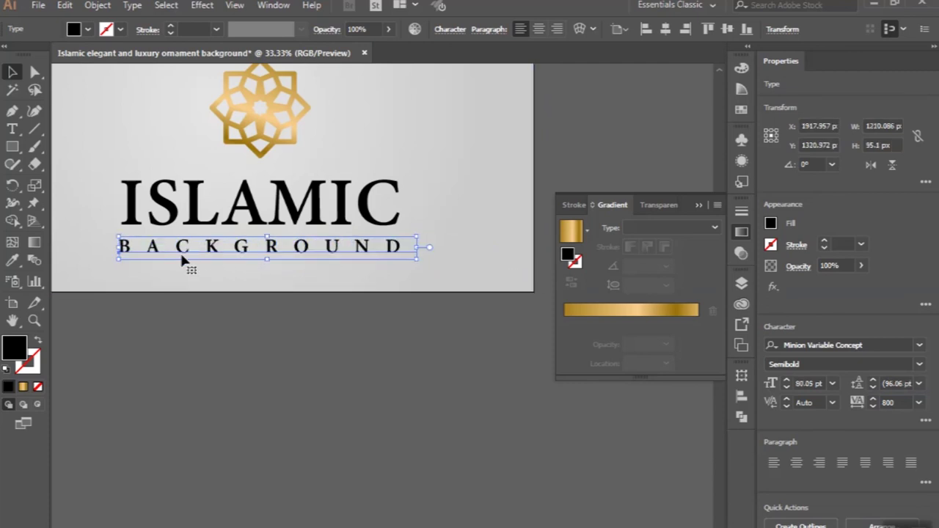
scroll(170, 257, "up", 2)
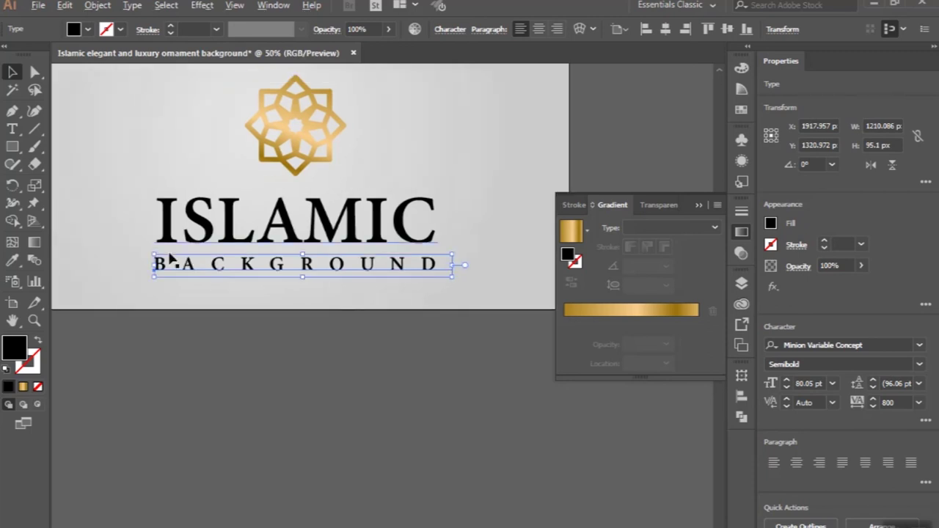
scroll(157, 262, "up", 2)
left_click_drag(118, 337, 103, 343)
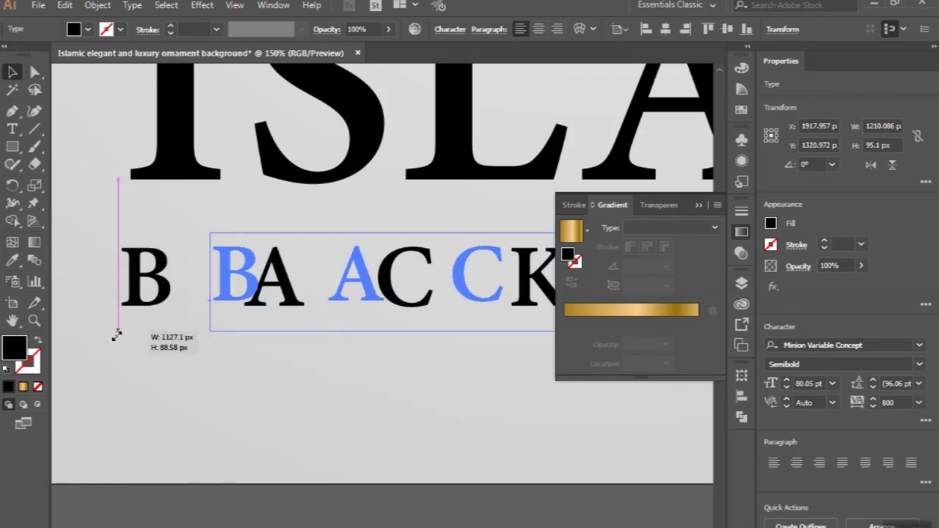
left_click_drag(102, 344, 112, 339)
Step: Group the ISLAMIC and BACKGROUND lines together with Ctrl+G
scroll(112, 339, "down", 1)
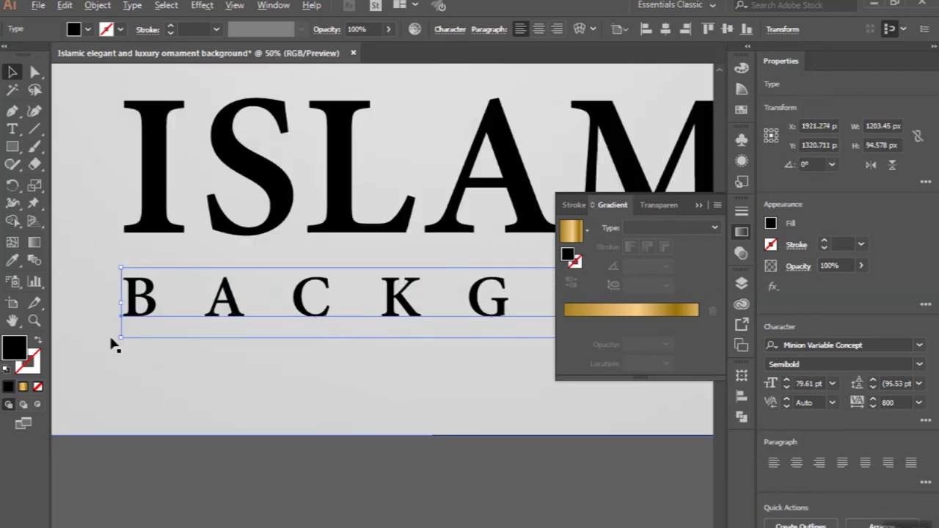
scroll(111, 339, "down", 3)
left_click(259, 294, "shift")
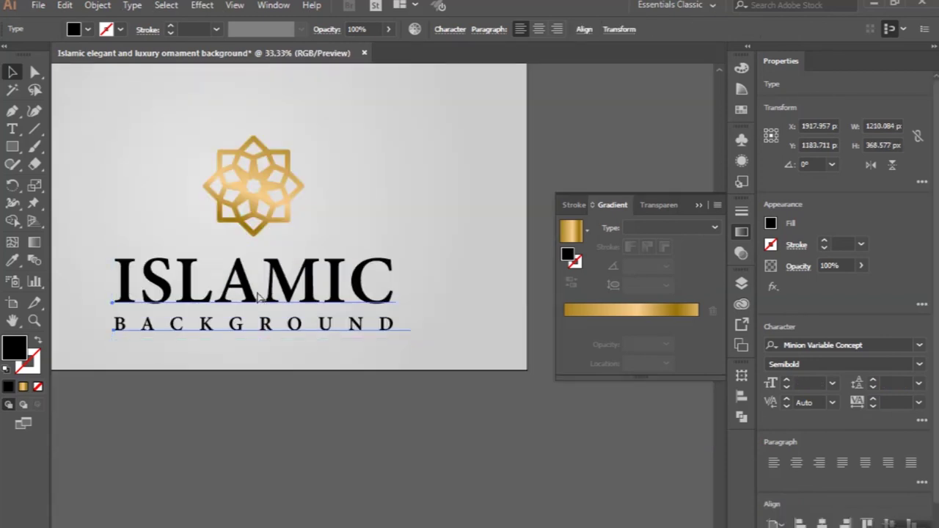
left_click_drag(244, 301, 245, 301)
key("ctrl+g")
left_click(258, 436)
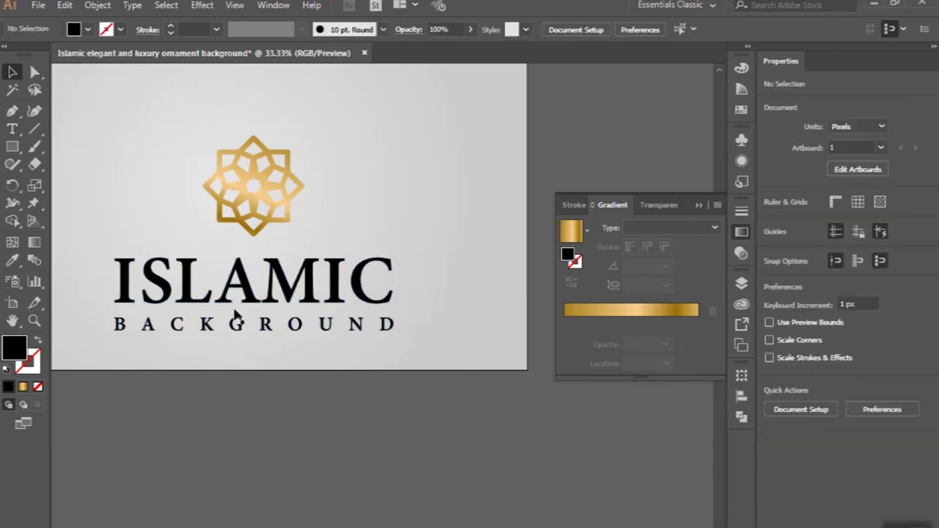
Step: Convert ISLAMIC to outlines and copy the star's gold gradient onto it
left_click_drag(242, 312, 44, 282)
left_click(12, 259)
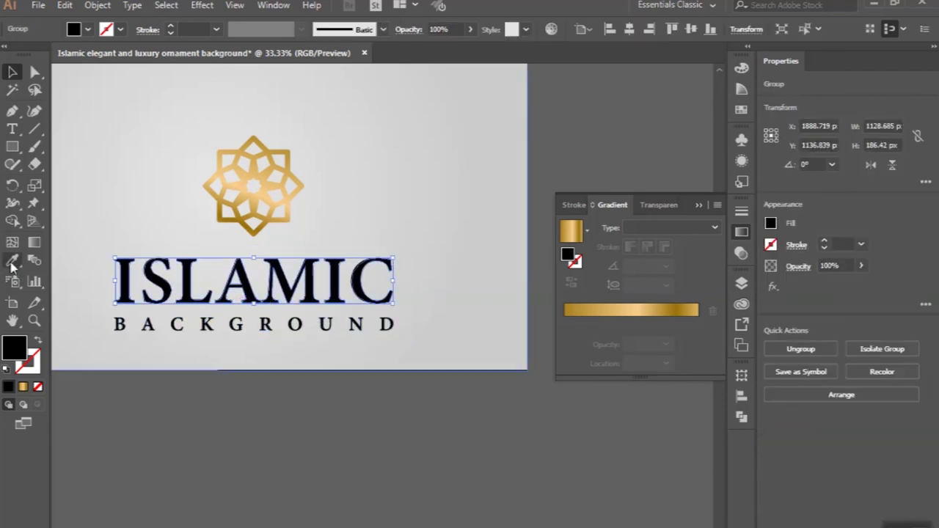
key("ctrl+shift+o")
left_click(250, 205)
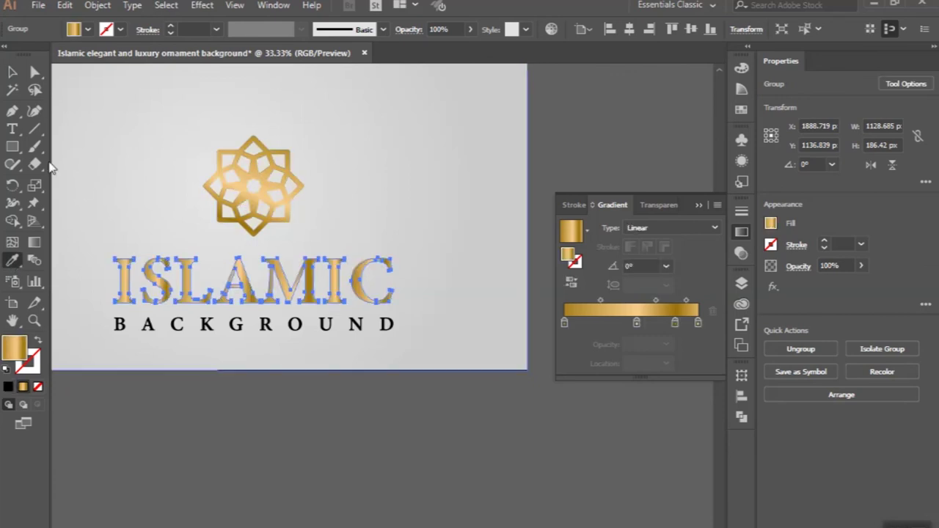
Step: Angle the ISLAMIC gradient diagonally from upper right to lower left
left_click(35, 242)
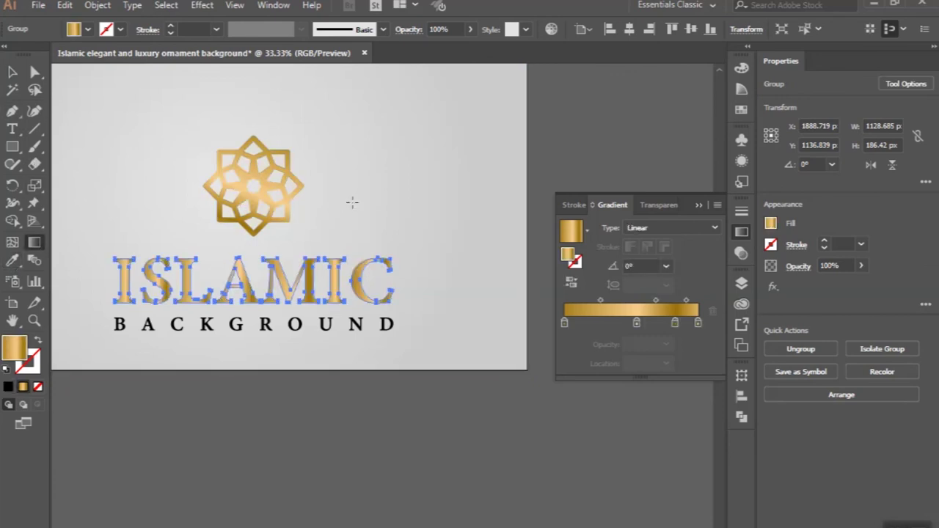
left_click_drag(130, 228, 375, 302)
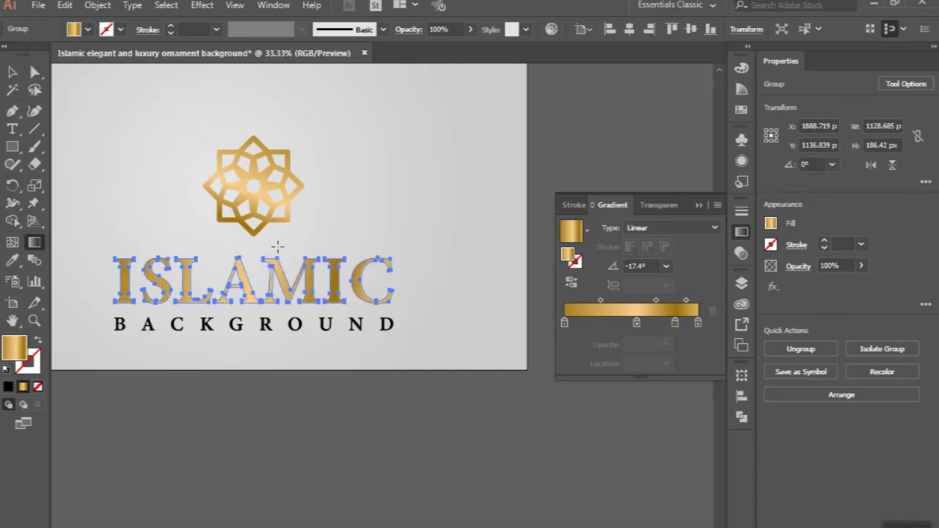
left_click_drag(353, 234, 119, 330)
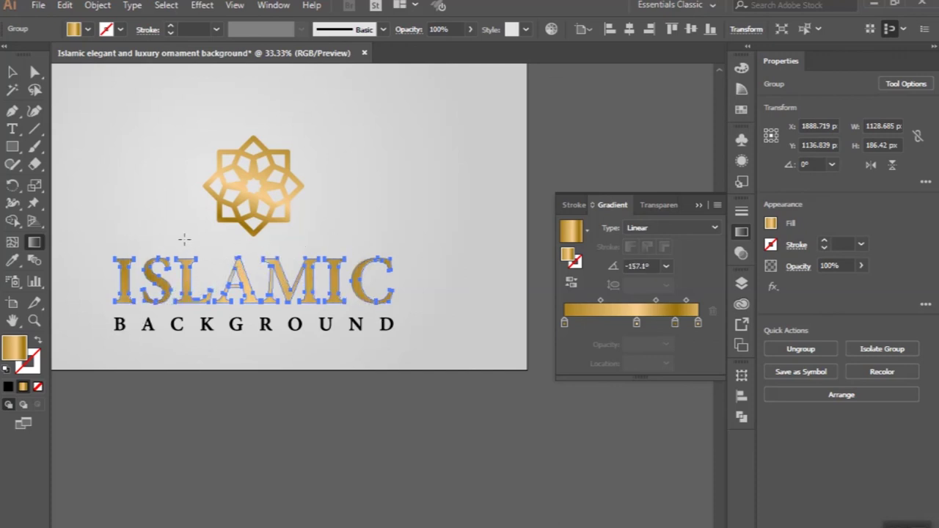
left_click_drag(314, 236, 68, 312)
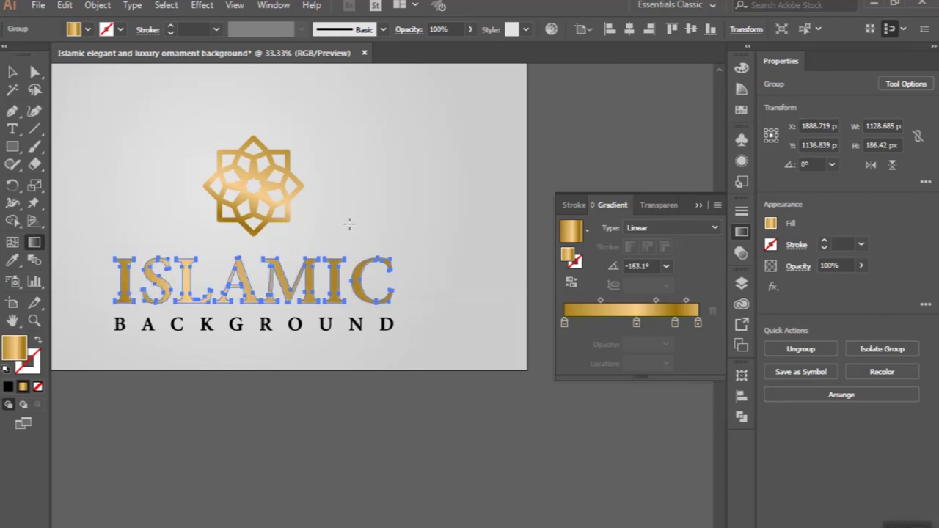
left_click(12, 71)
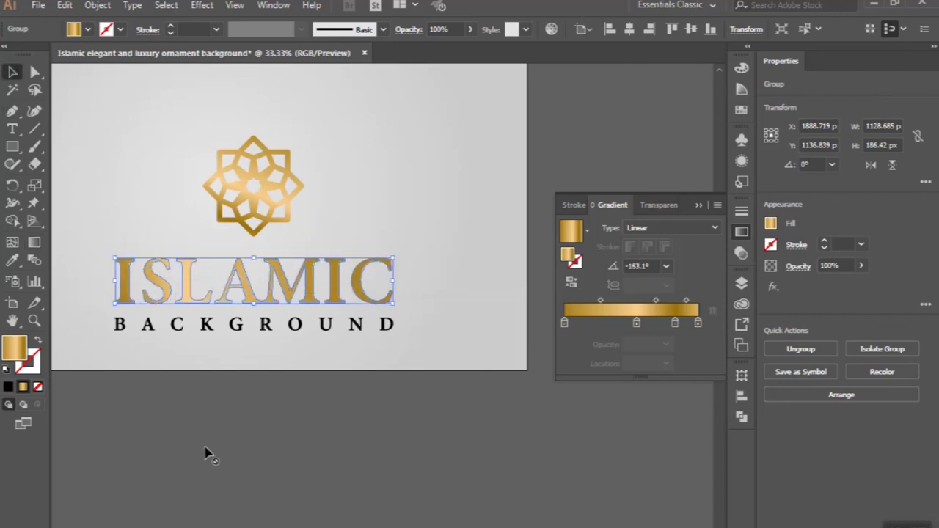
left_click(209, 457)
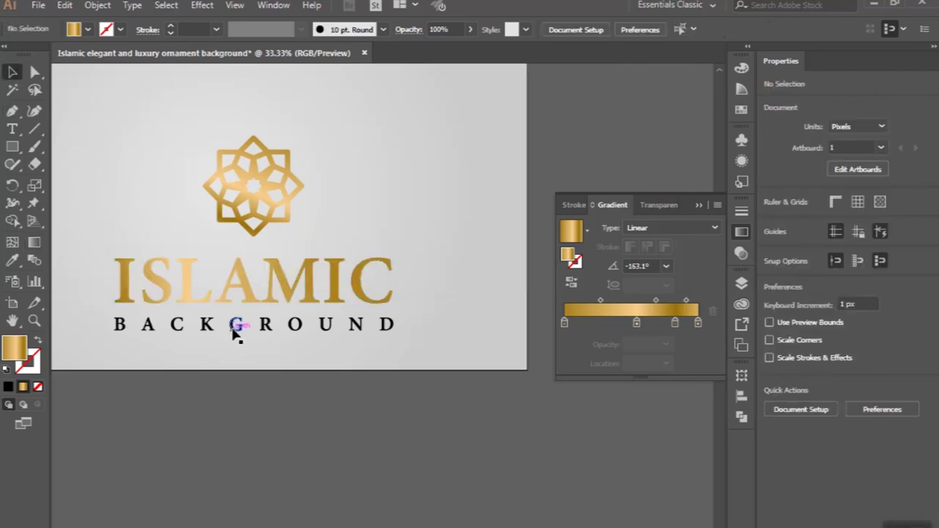
scroll(235, 333, "left", 2)
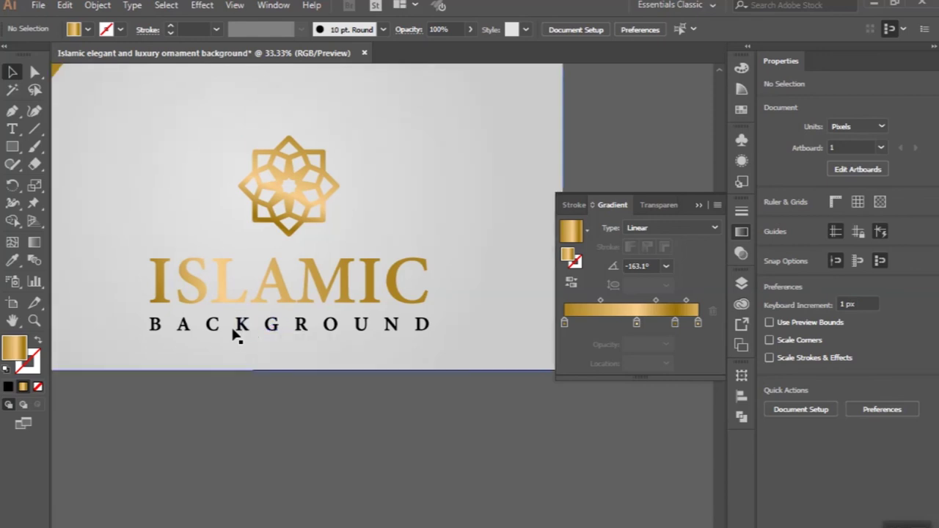
left_click(245, 327)
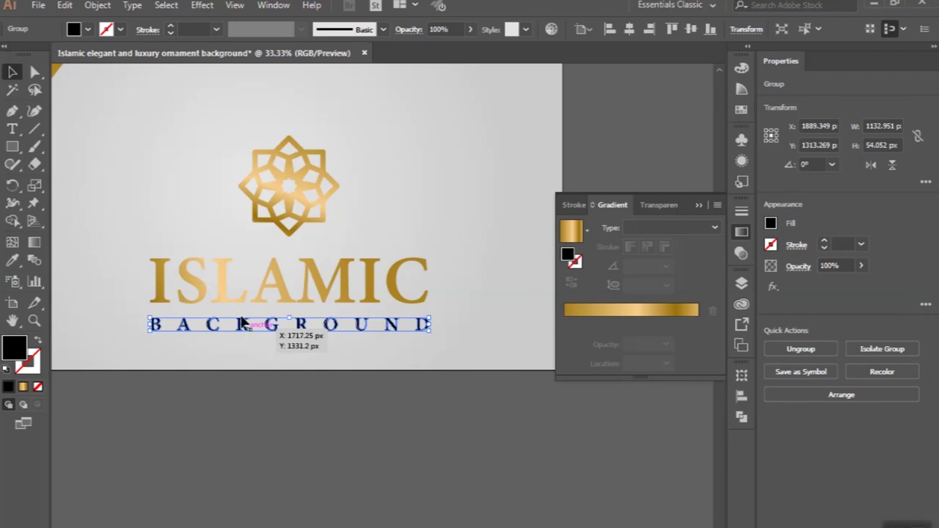
Step: Make the BACKGROUND subtitle grey and move it up closer under ISLAMIC
left_click(88, 29)
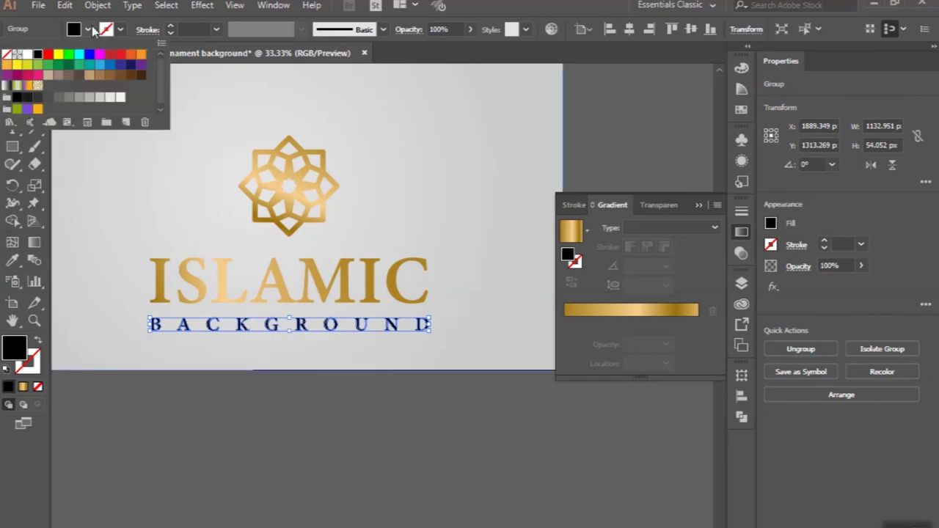
left_click(68, 98)
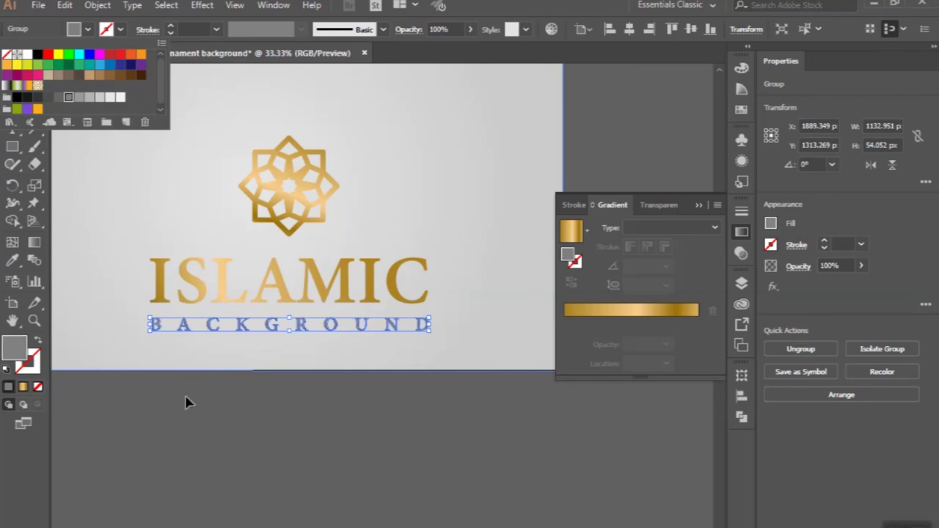
left_click(203, 447)
scroll(276, 295, "up", 1)
scroll(276, 295, "up", 2)
left_click_drag(267, 350, 277, 335)
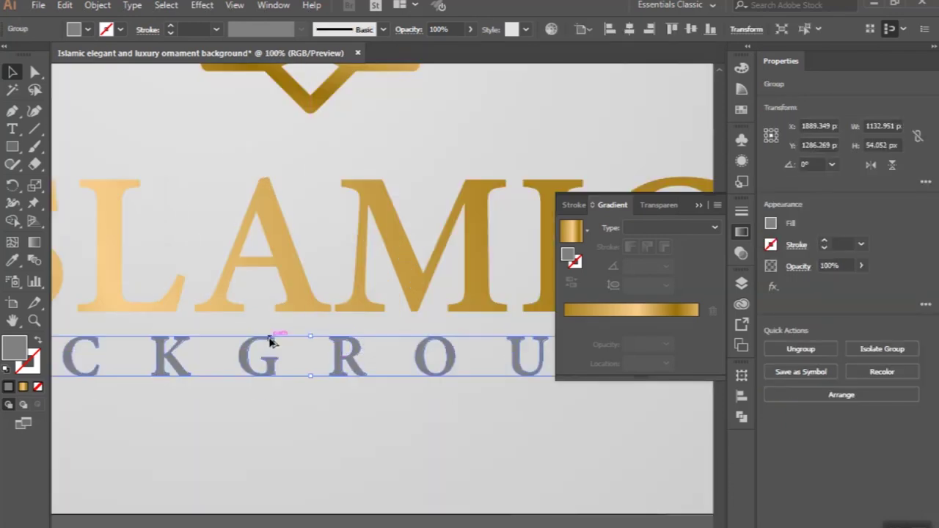
Step: Move the gold emblem, ISLAMIC and BACKGROUND together 159 px higher on the artboard
scroll(276, 335, "down", 1)
scroll(264, 334, "down", 1)
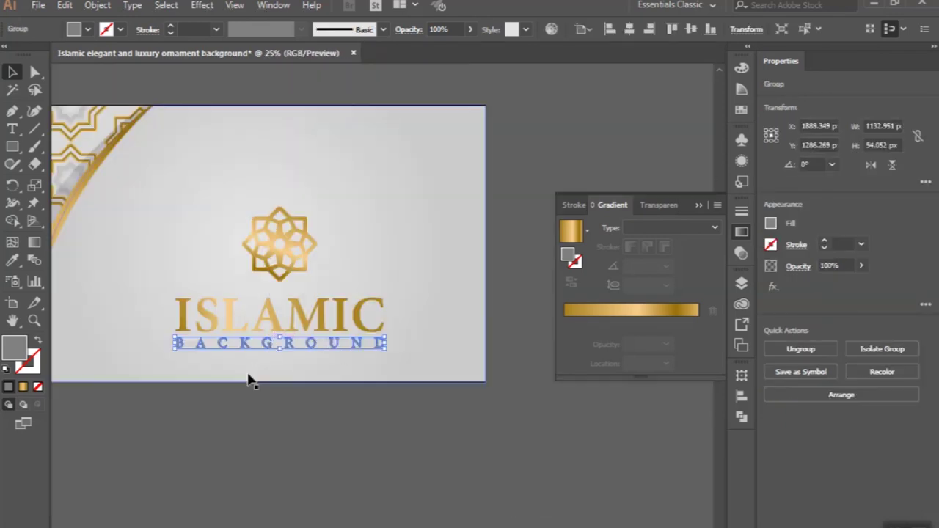
left_click(268, 315, "shift")
left_click(279, 255, "shift")
left_click_drag(279, 254, 280, 237)
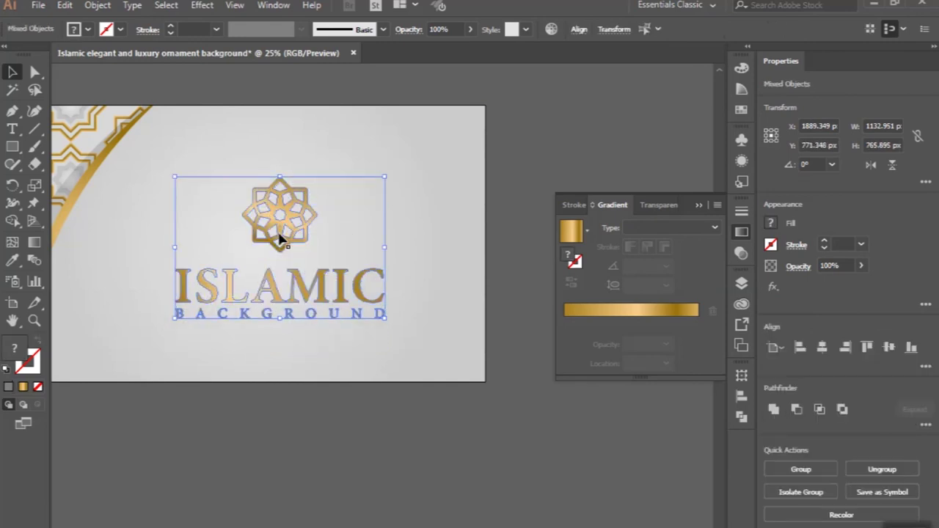
left_click(286, 418)
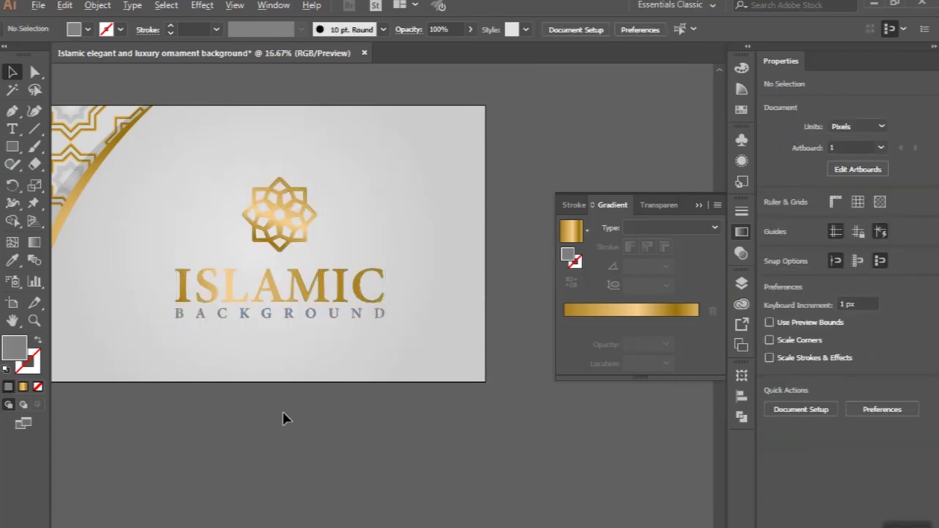
Step: Group the gold star, ISLAMIC and BACKGROUND and centre the group vertically at Y 750 px
scroll(286, 418, "down", 1)
scroll(286, 419, "down", 1)
scroll(286, 419, "left", 1)
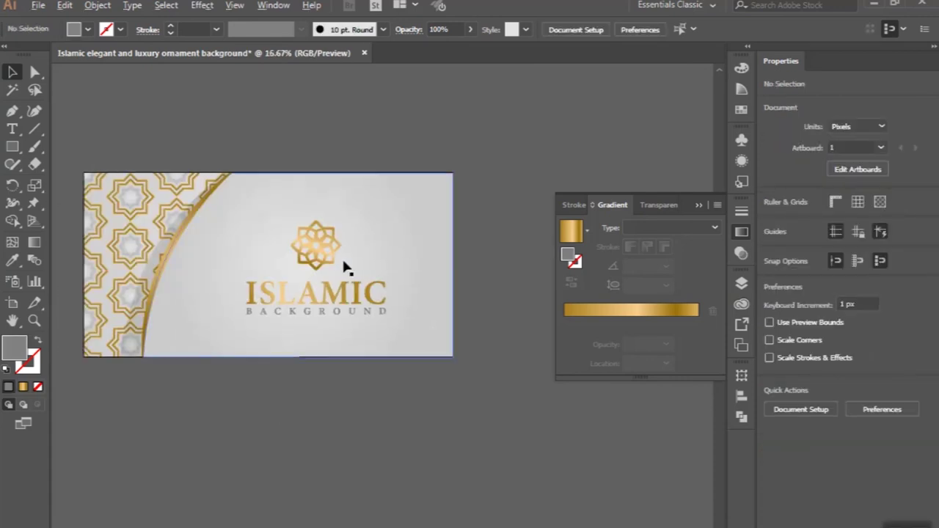
scroll(341, 264, "up", 1)
left_click(330, 243)
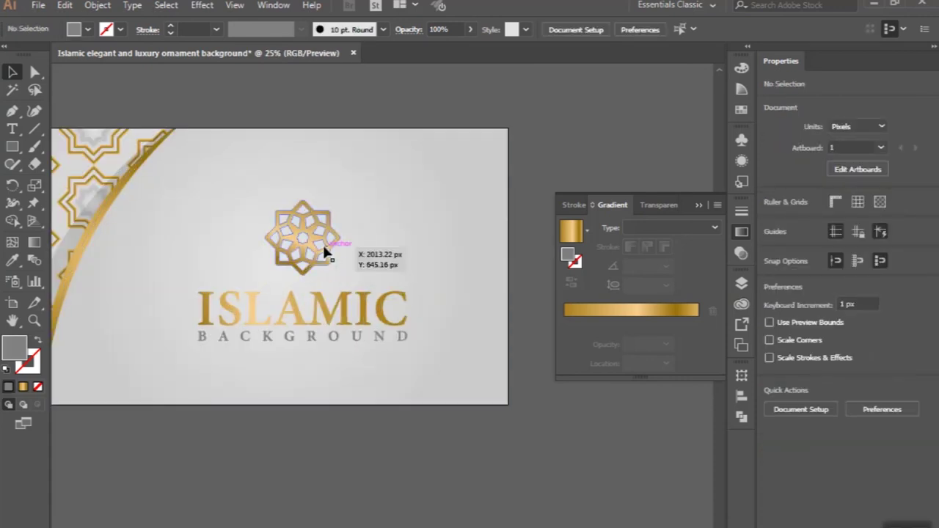
left_click(327, 312, "shift")
left_click(332, 338, "shift")
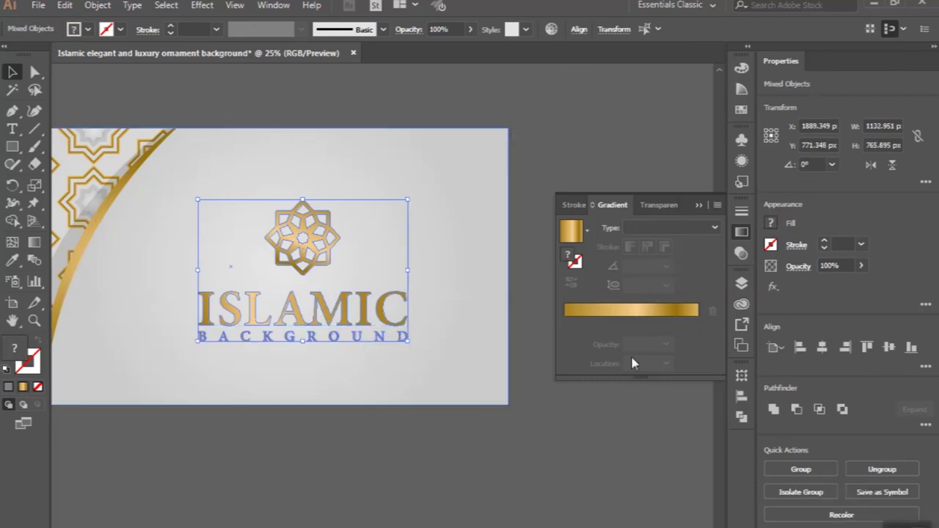
left_click(791, 469)
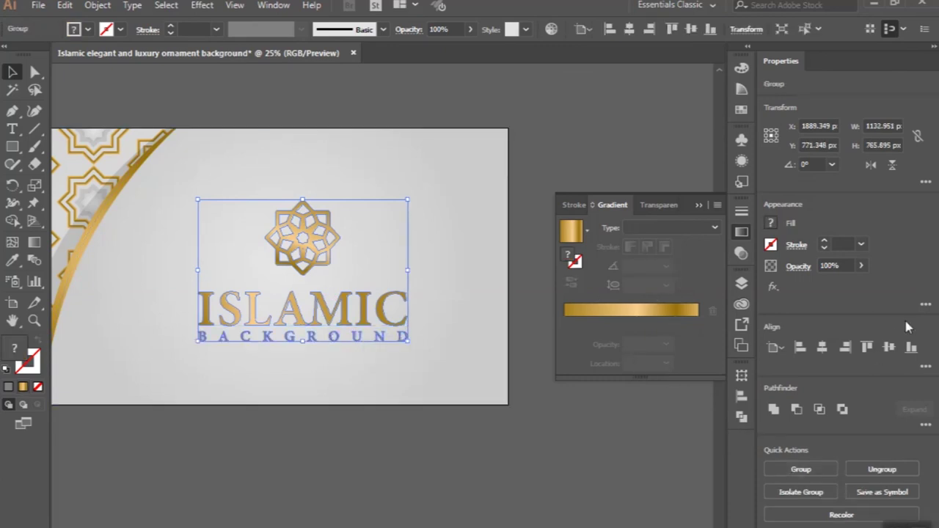
left_click(889, 347)
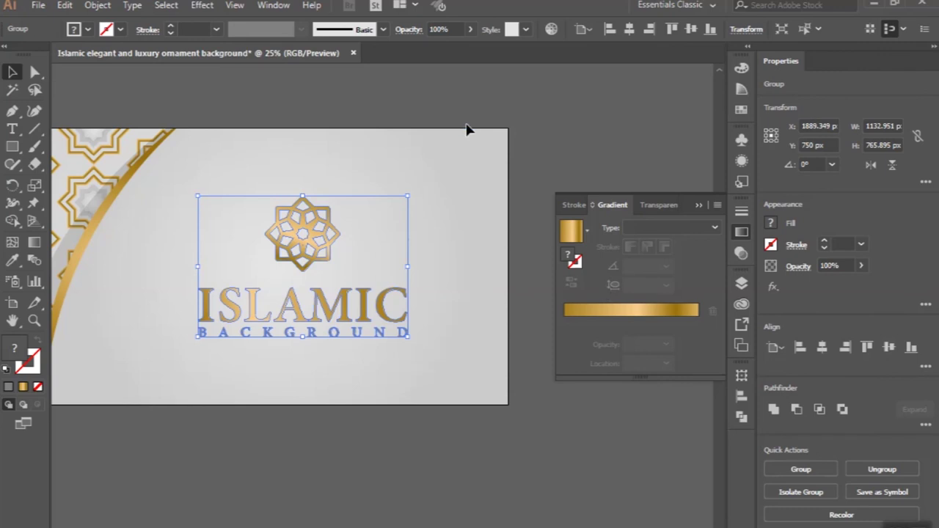
Step: Close the floating Gradient panel and select the light background rectangle
left_click(361, 111)
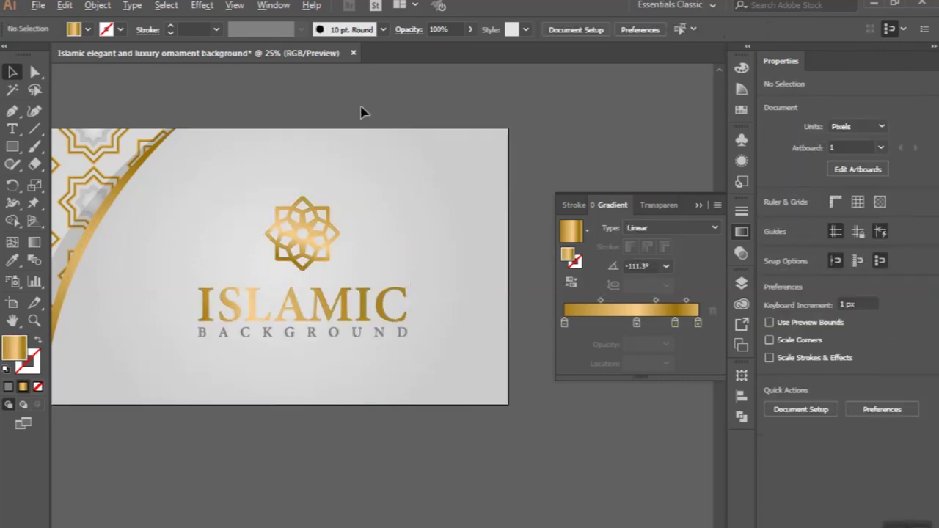
scroll(361, 112, "down", 2)
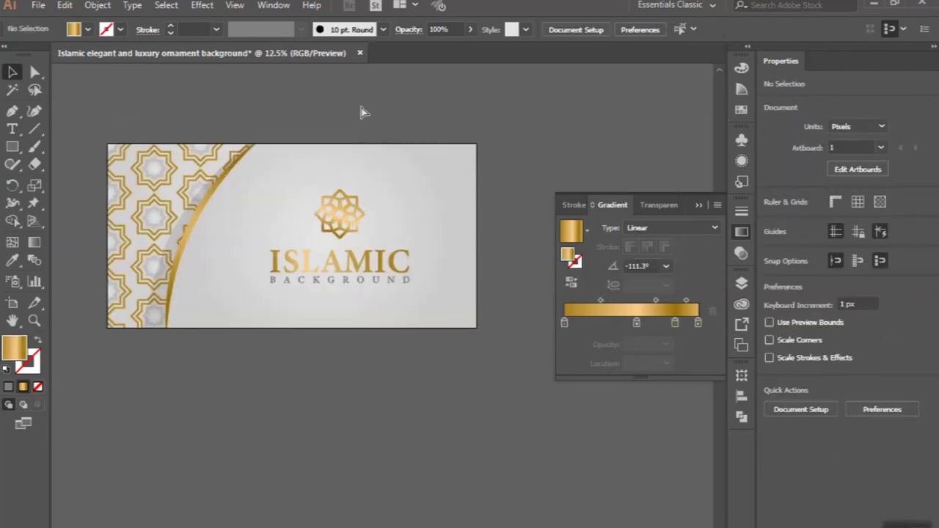
left_click(700, 206)
scroll(250, 168, "up", 1)
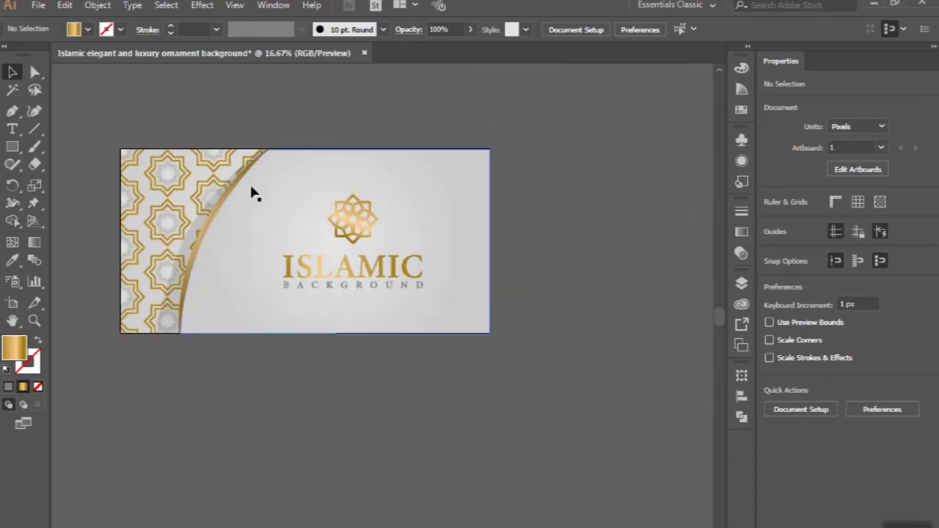
left_click(251, 199)
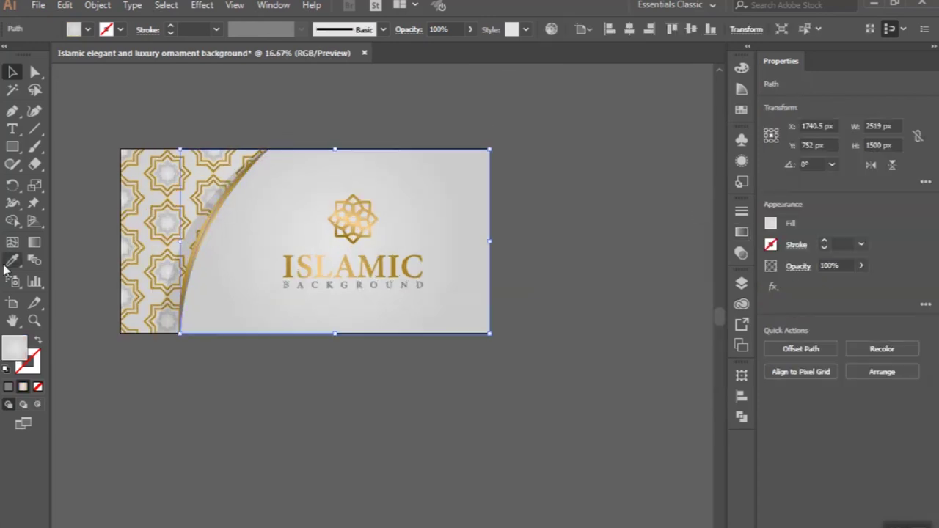
Step: Widen the background's radial gradient and shift its centre slightly right behind the emblem
left_click(34, 242)
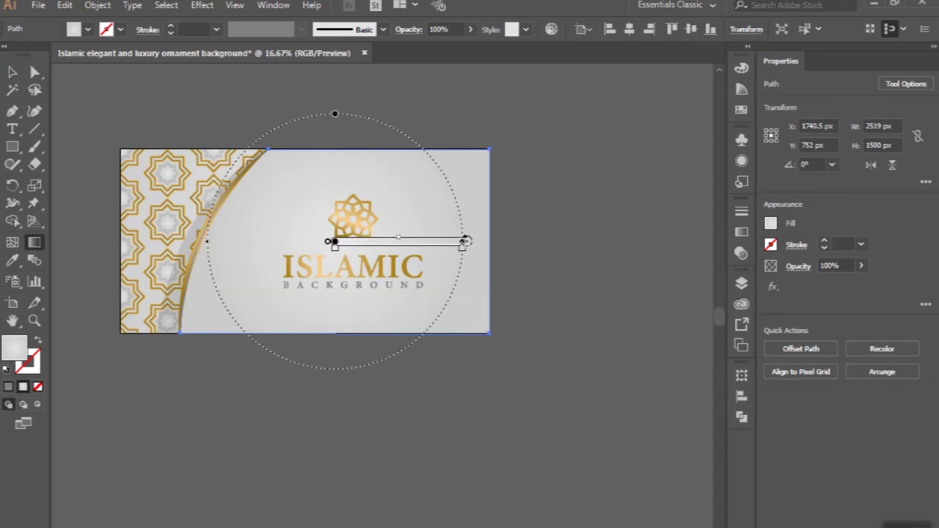
mouse_move(462, 243)
left_mouse_down()
mouse_move(494, 242)
mouse_move(416, 230)
left_mouse_up()
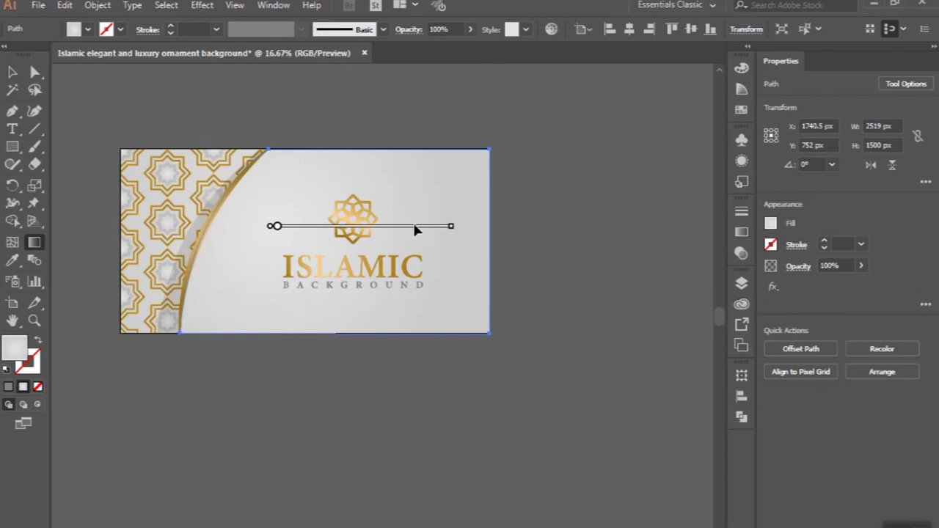
left_click_drag(415, 232, 436, 237)
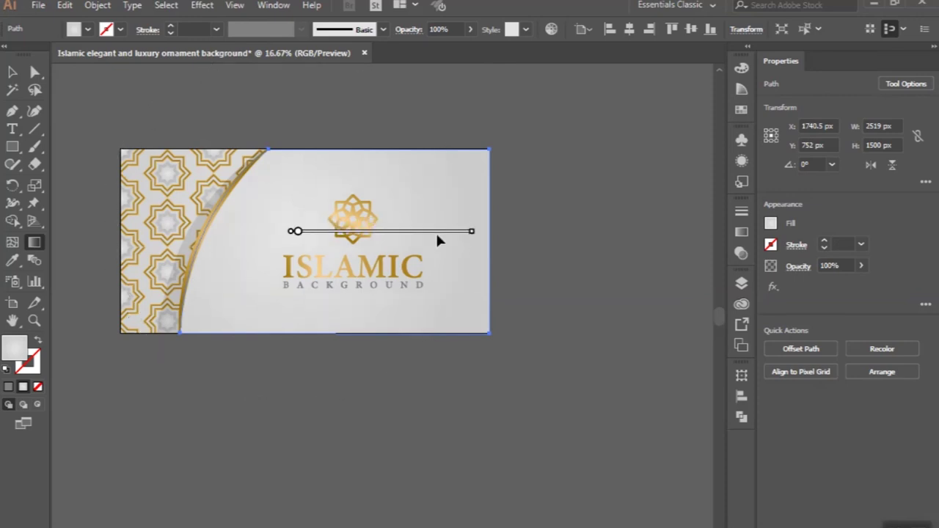
left_click(12, 71)
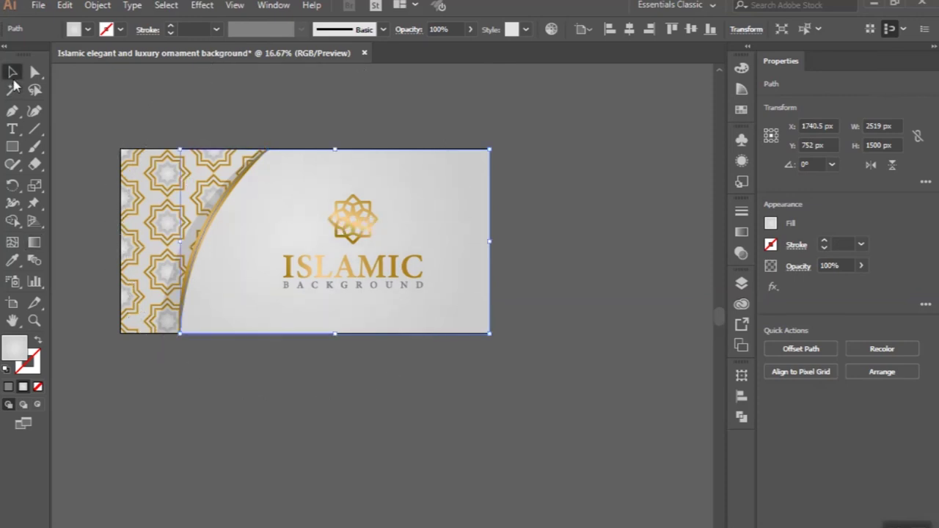
left_click(216, 113)
scroll(252, 115, "up", 1)
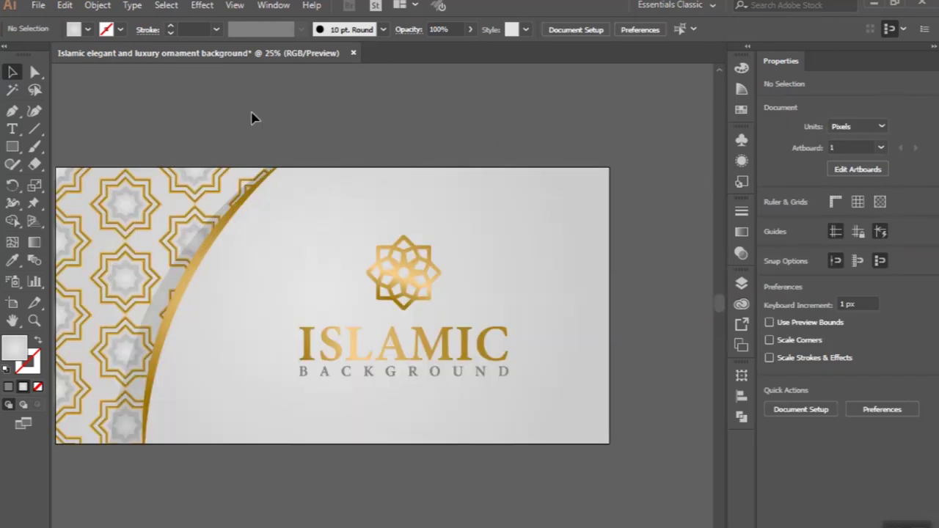
scroll(252, 118, "down", 1)
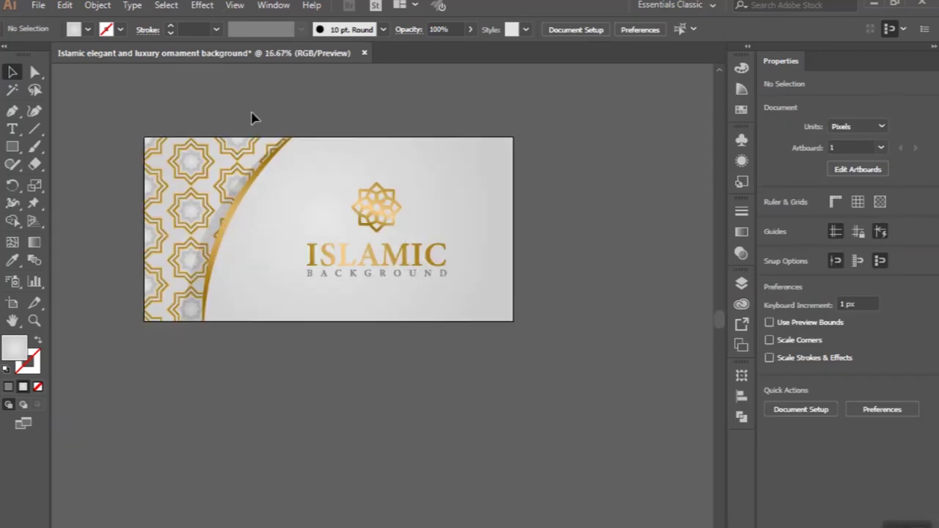